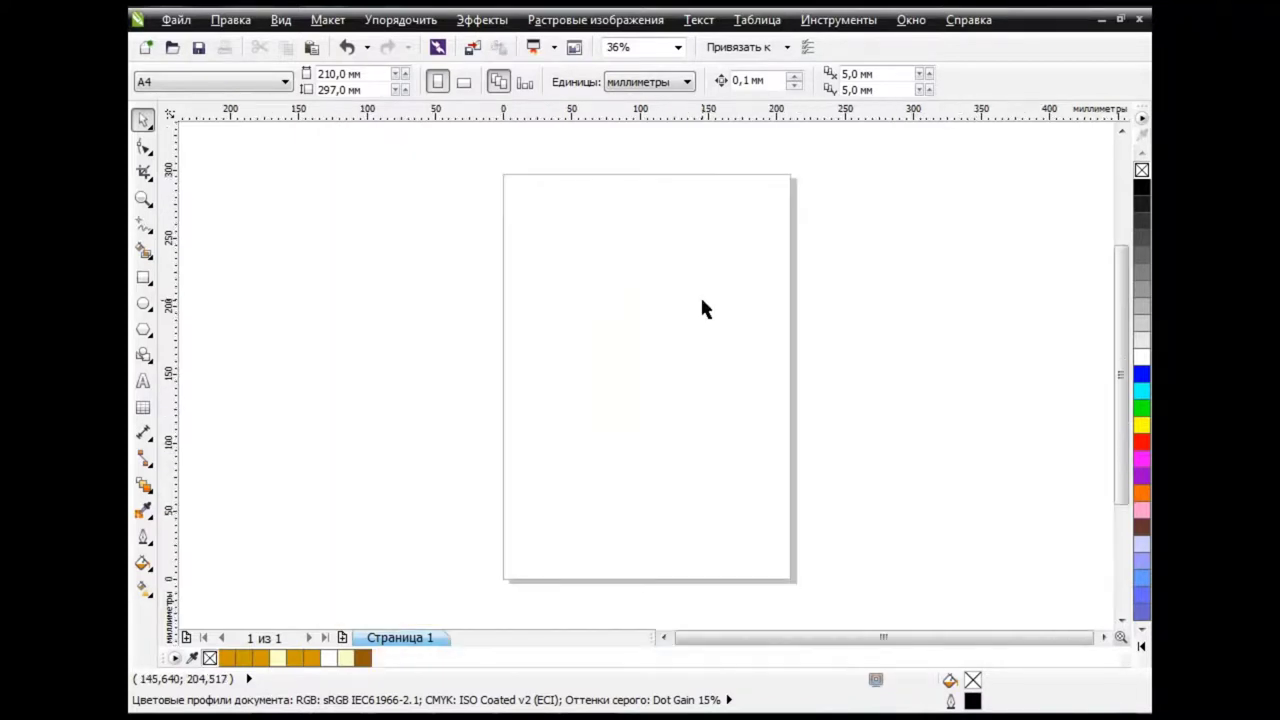
Draw a 247.5 mm circle with the Ellipse tool and shift it slightly left over the page.
click(143, 303)
click(230, 298)
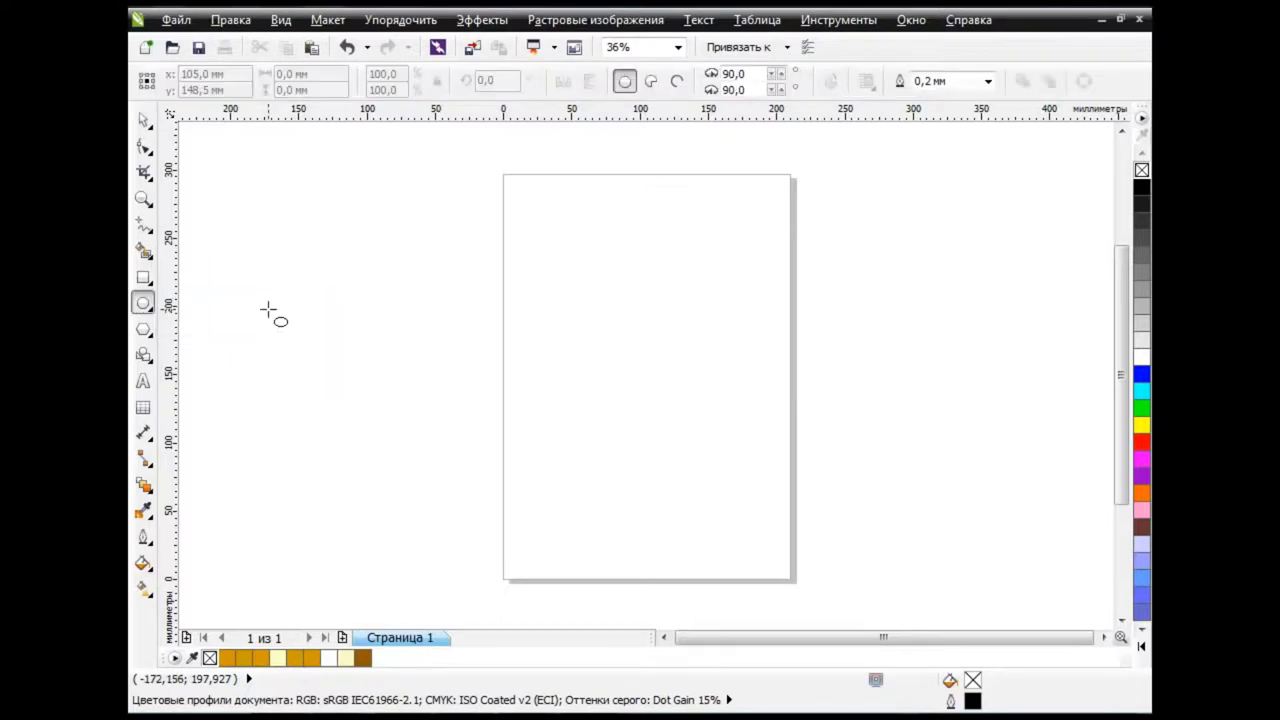
drag(508, 214, 846, 553)
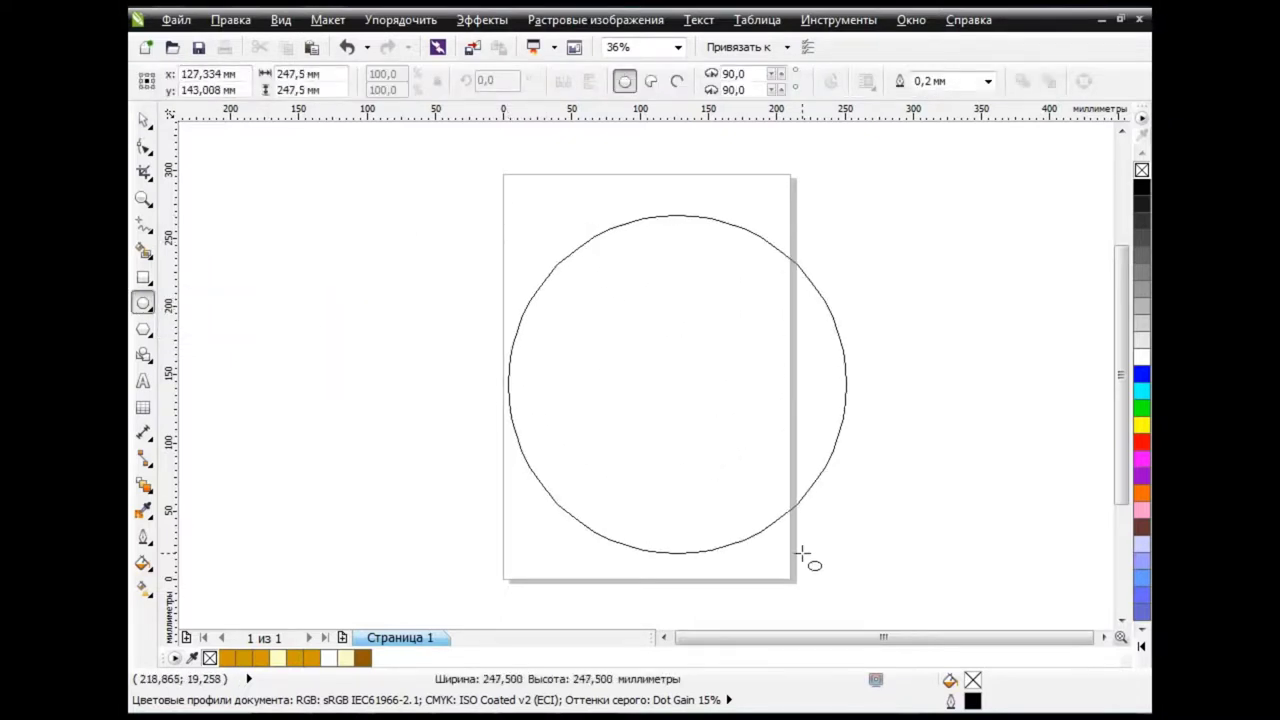
drag(677, 383, 637, 366)
key(space)
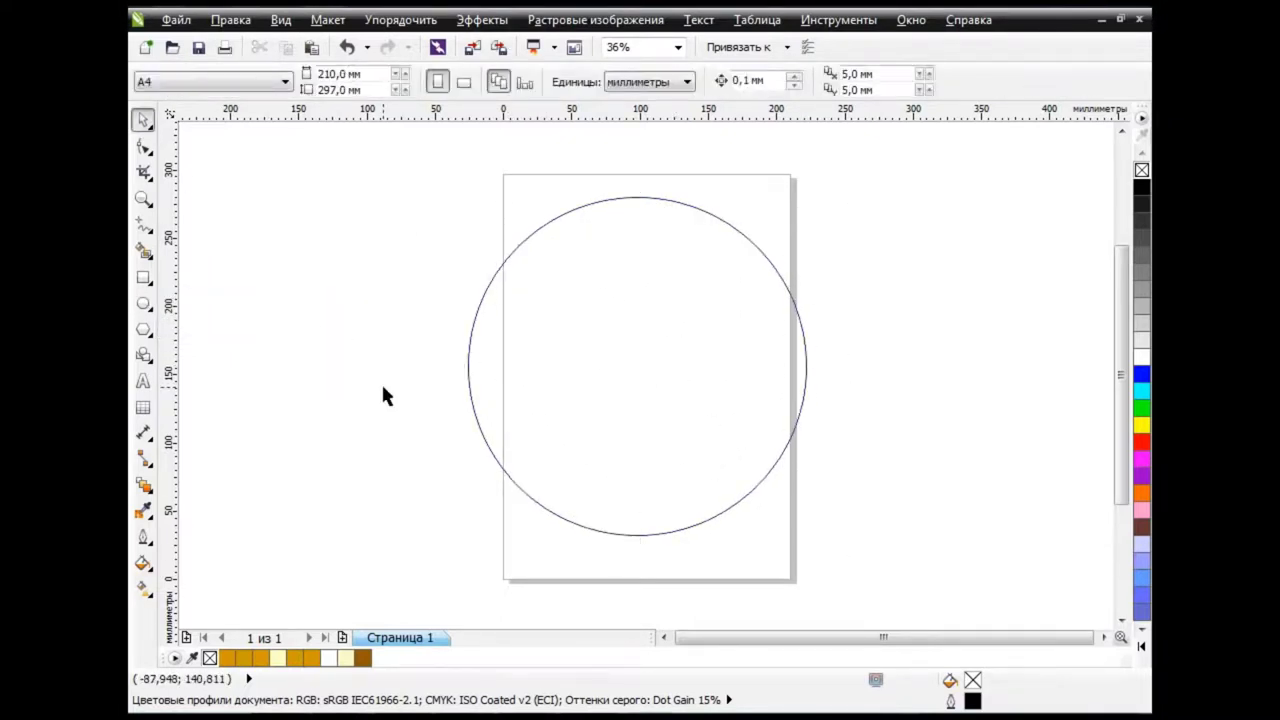
Give the circle a 90° custom fountain fill starting at orange, RGB 210/135/46.
click(143, 563)
click(230, 440)
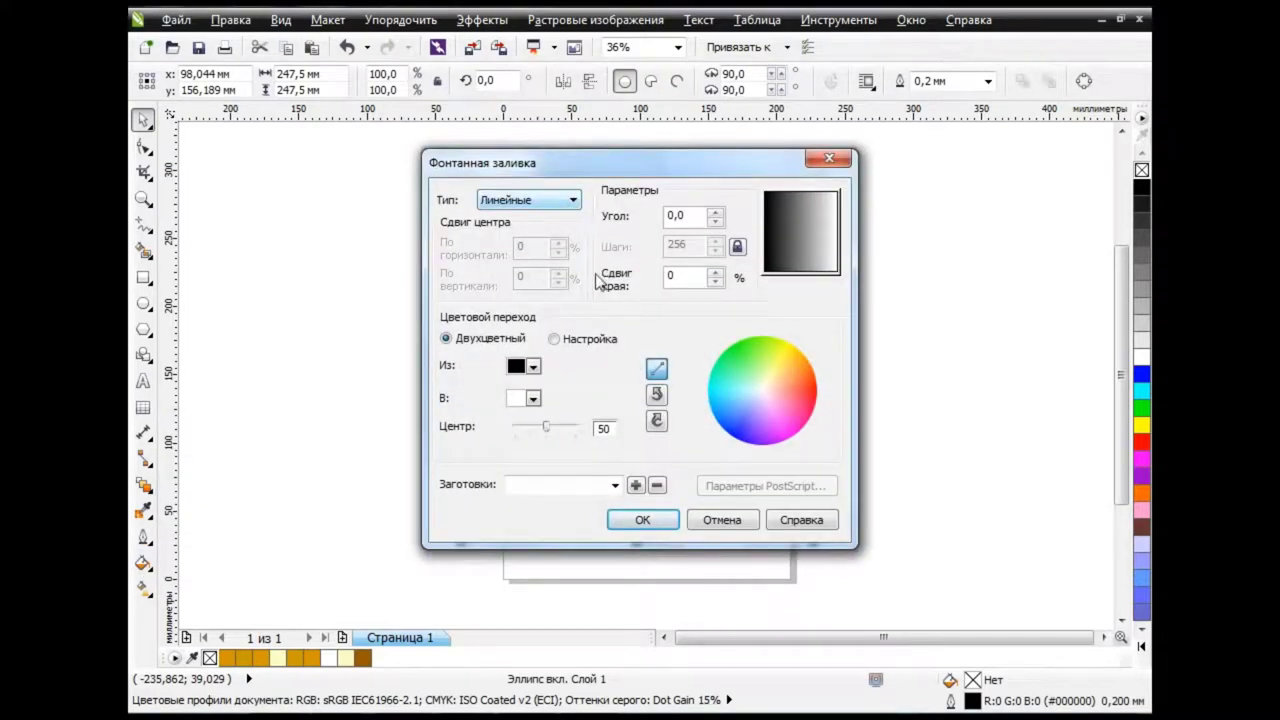
text(90)
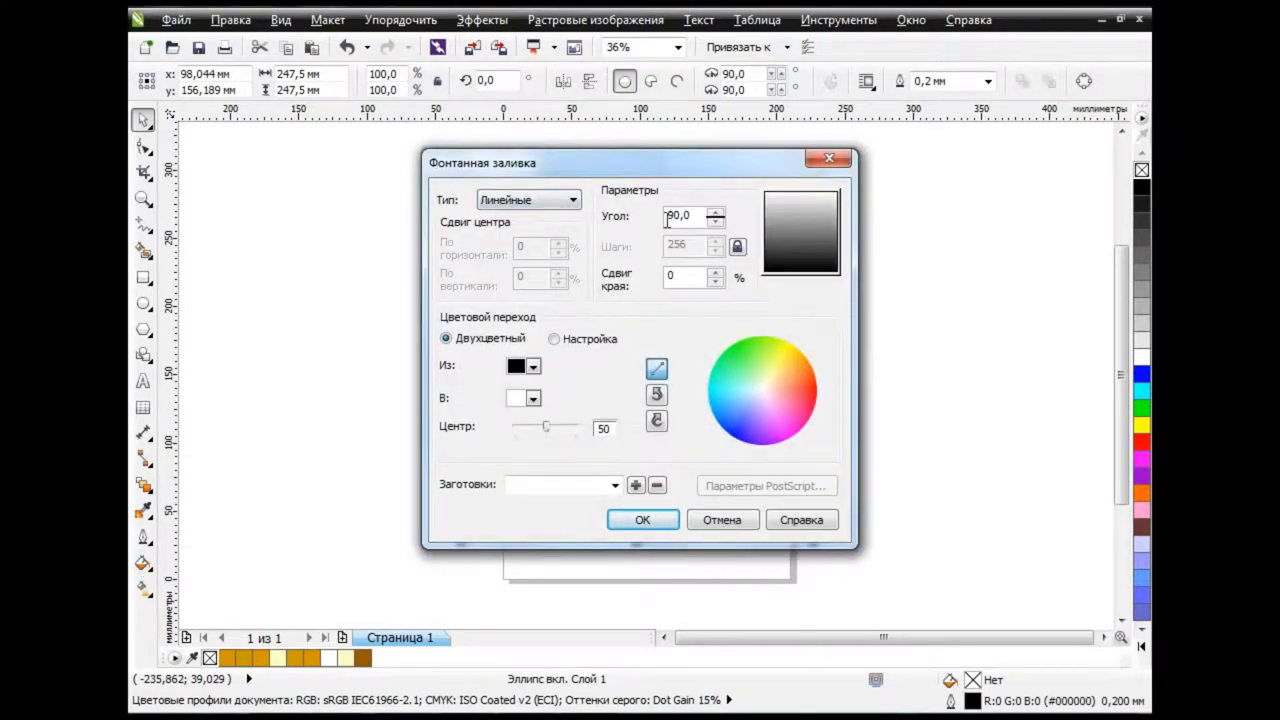
click(578, 340)
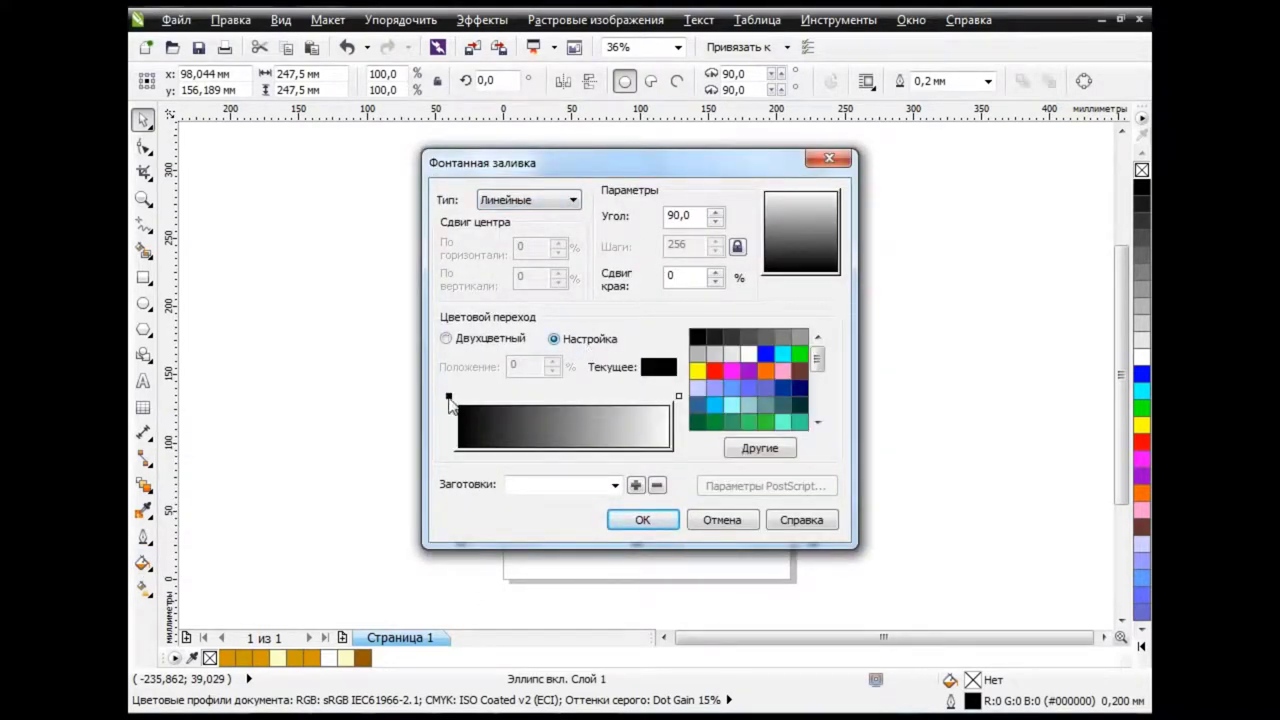
click(758, 450)
text(210)
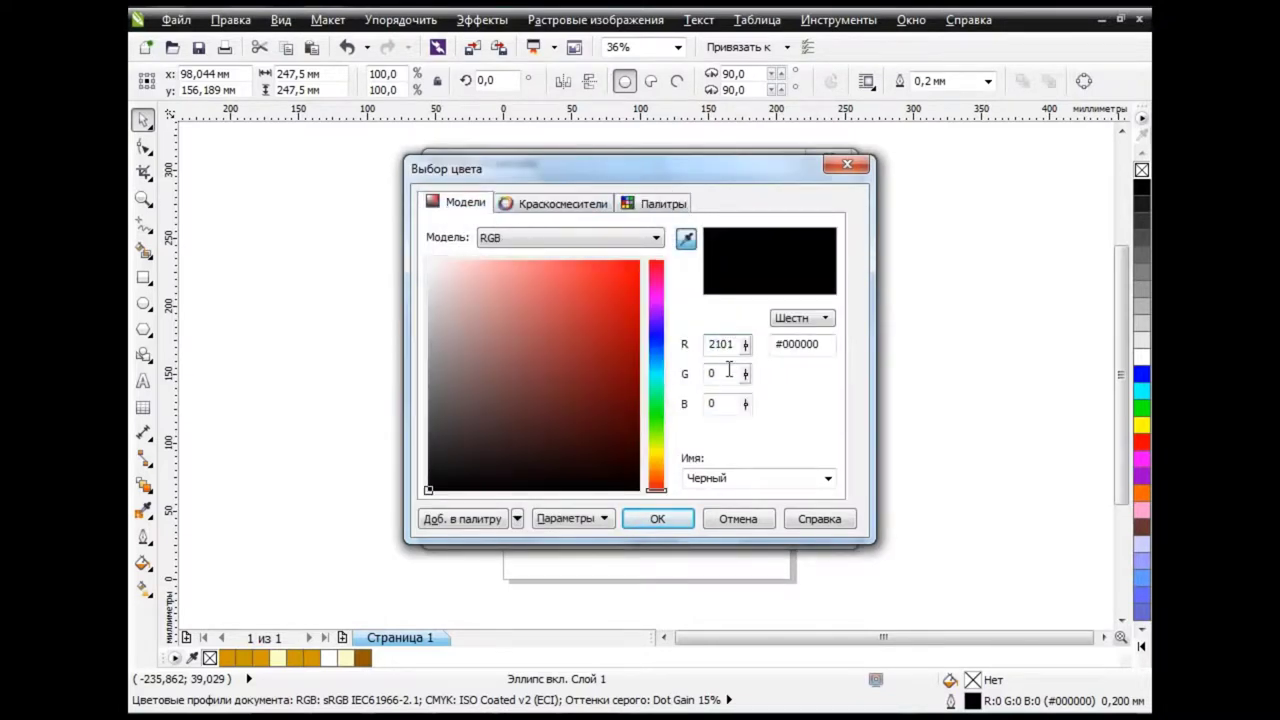
key(Tab)
key(Tab)
text(40)
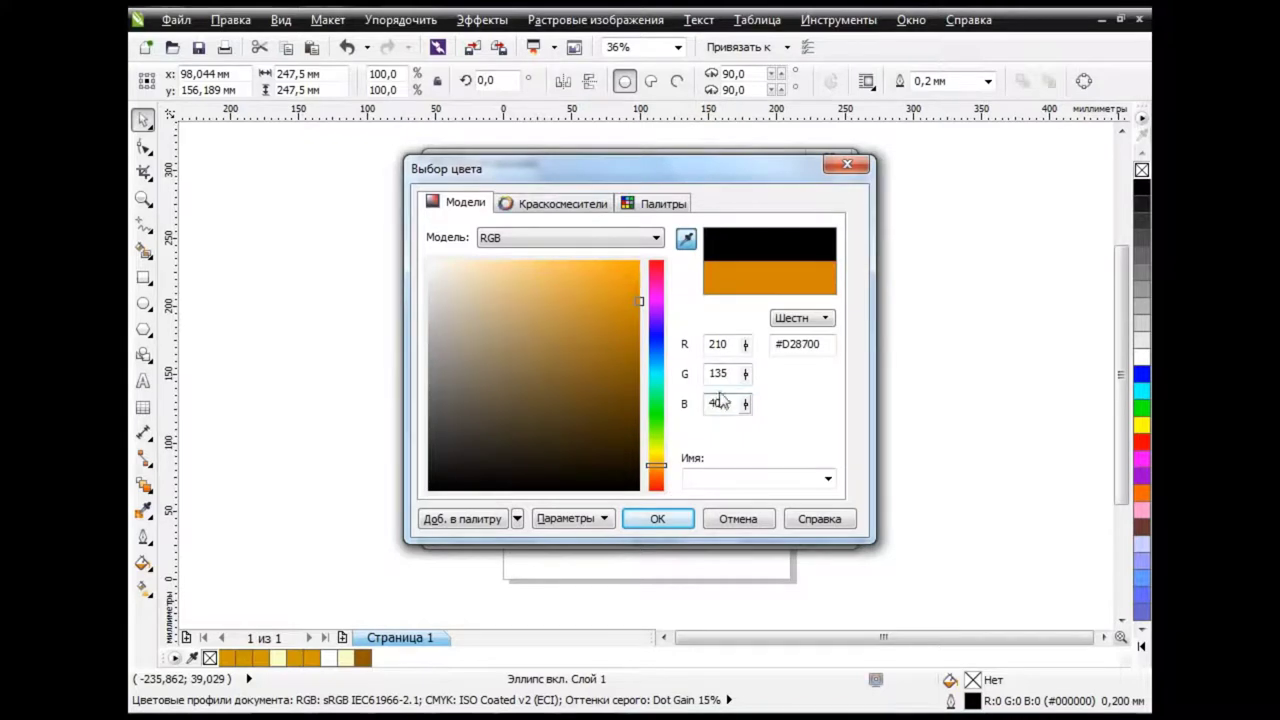
text(46)
key(Return)
Set the gradient's end stop to pale yellow in RGB, red 255 and green 245.
click(678, 397)
click(758, 448)
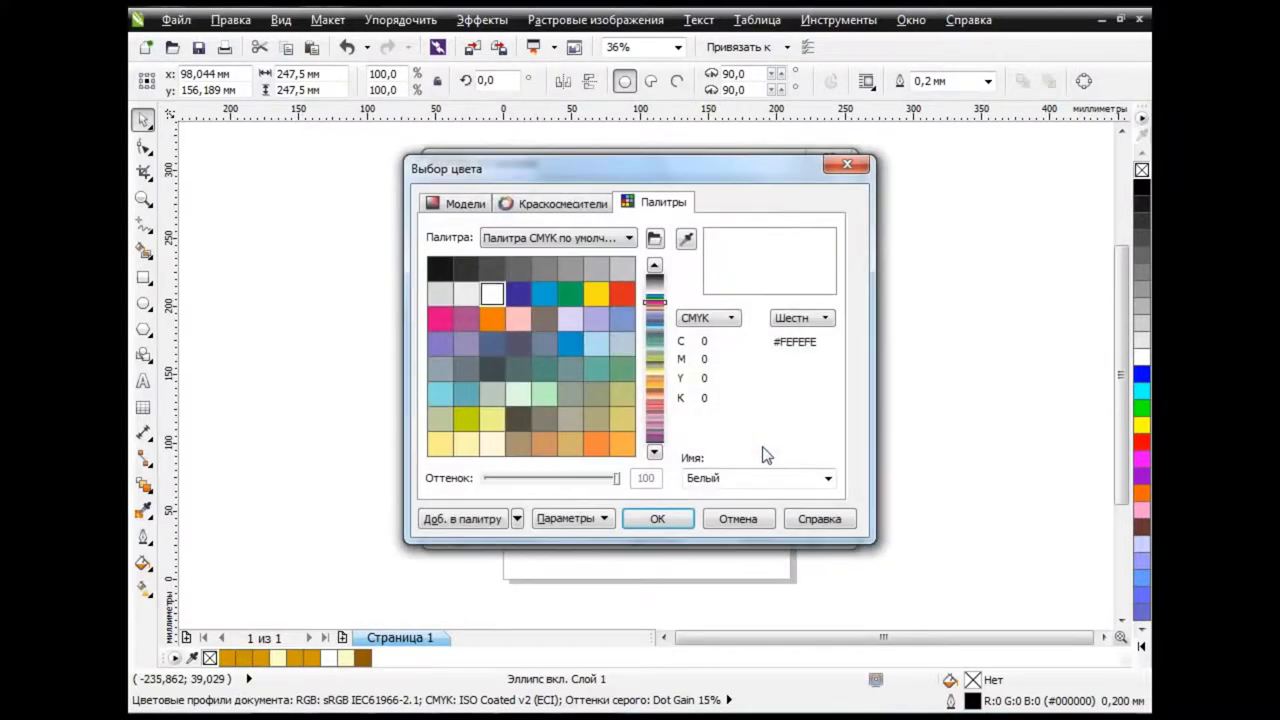
click(457, 203)
click(556, 202)
click(457, 203)
click(570, 237)
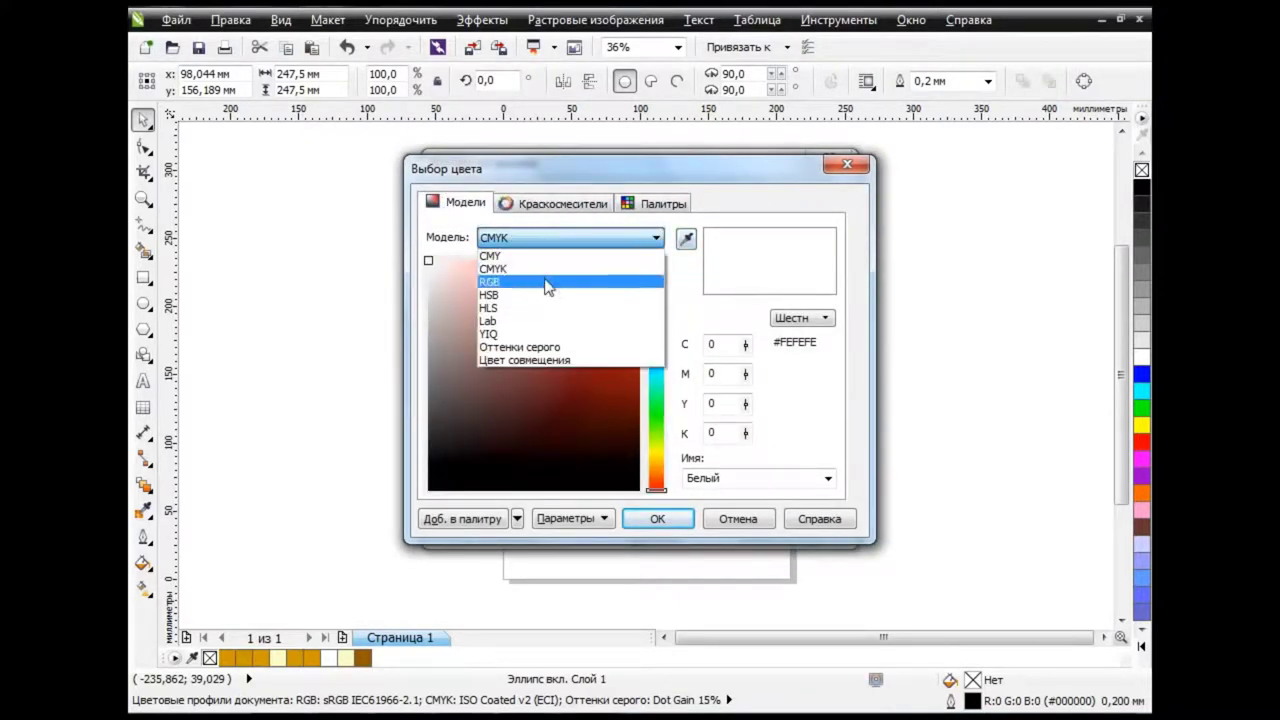
click(495, 294)
double_click(718, 344)
text(255)
key(Tab)
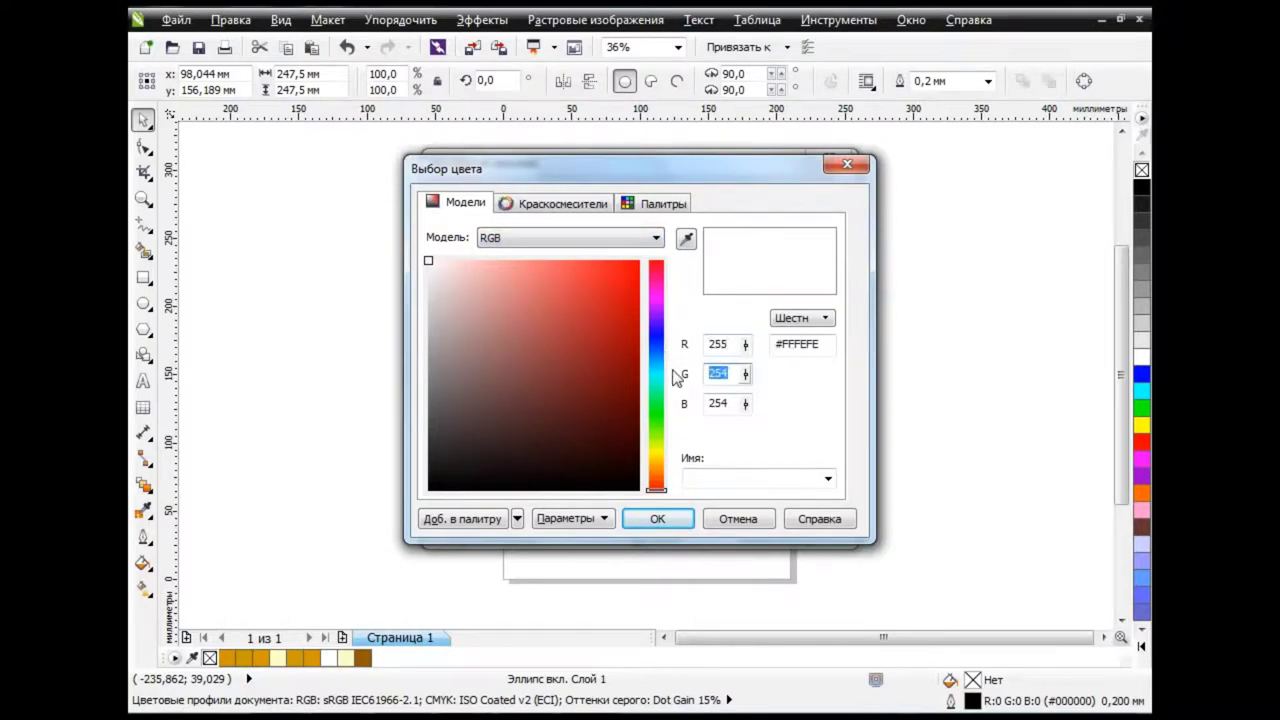
key(Tab)
text(10)
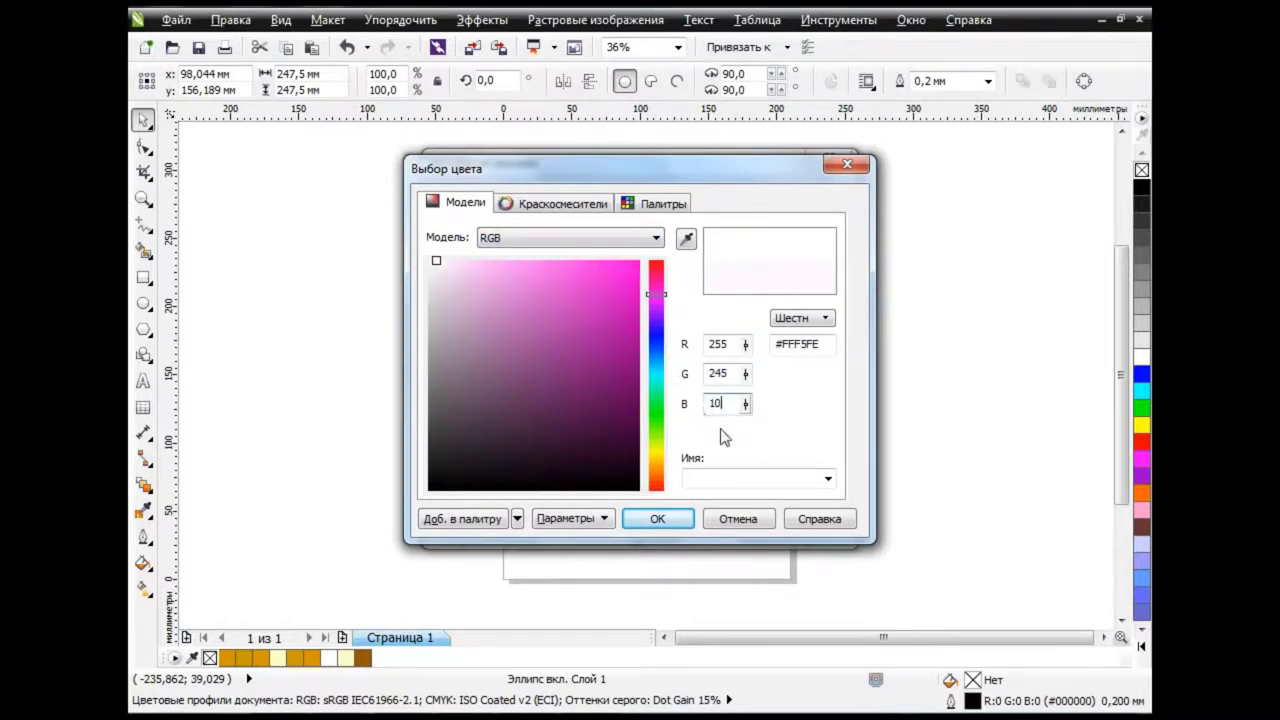
Apply the orange-to-pale-yellow fountain fill and reselect the circle to check it.
click(657, 518)
click(651, 524)
click(895, 411)
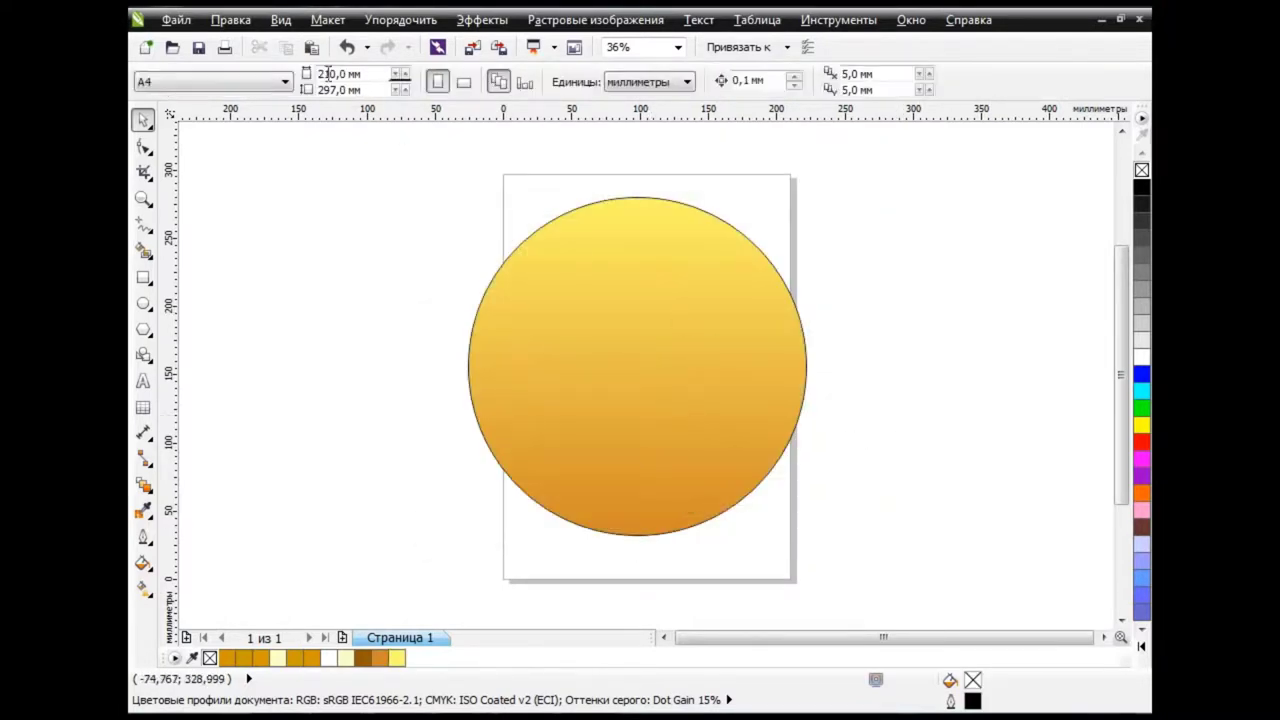
key(Tab)
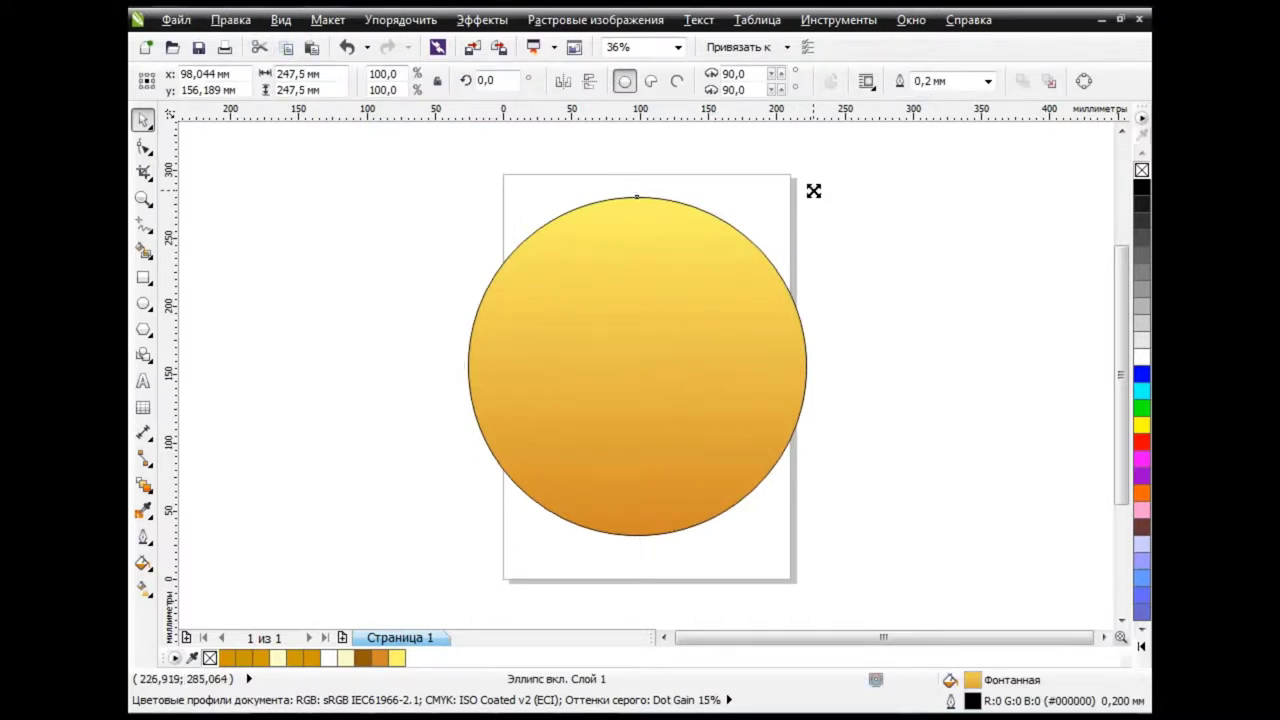
Leave a 97.6% scaled copy of the circle and give it a fountain fill.
drag(813, 190, 811, 195)
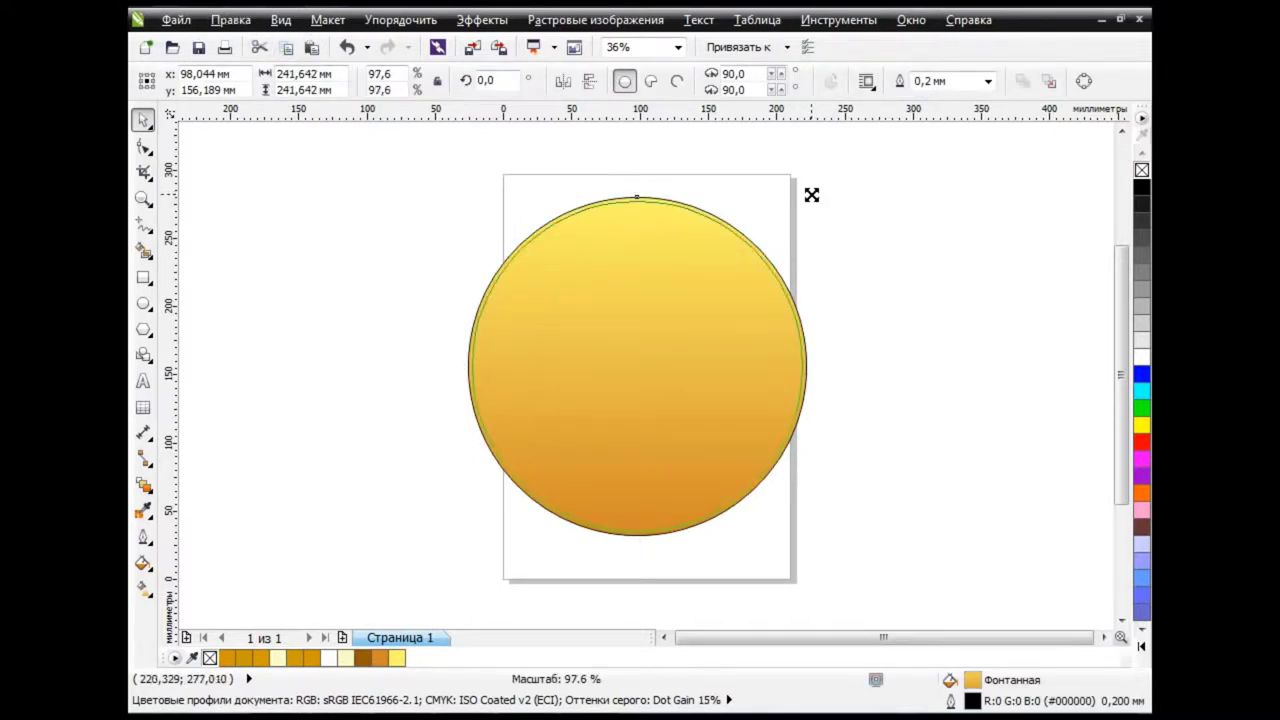
click(889, 275)
key(Tab)
click(143, 563)
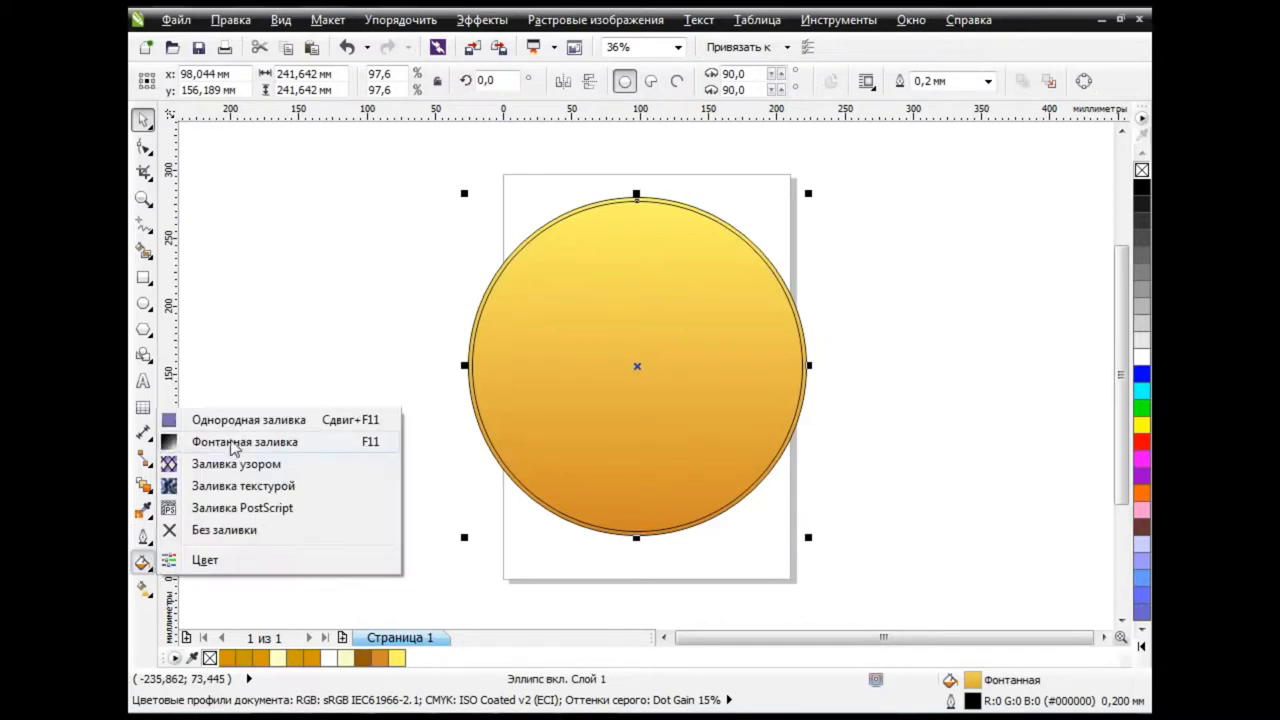
click(230, 443)
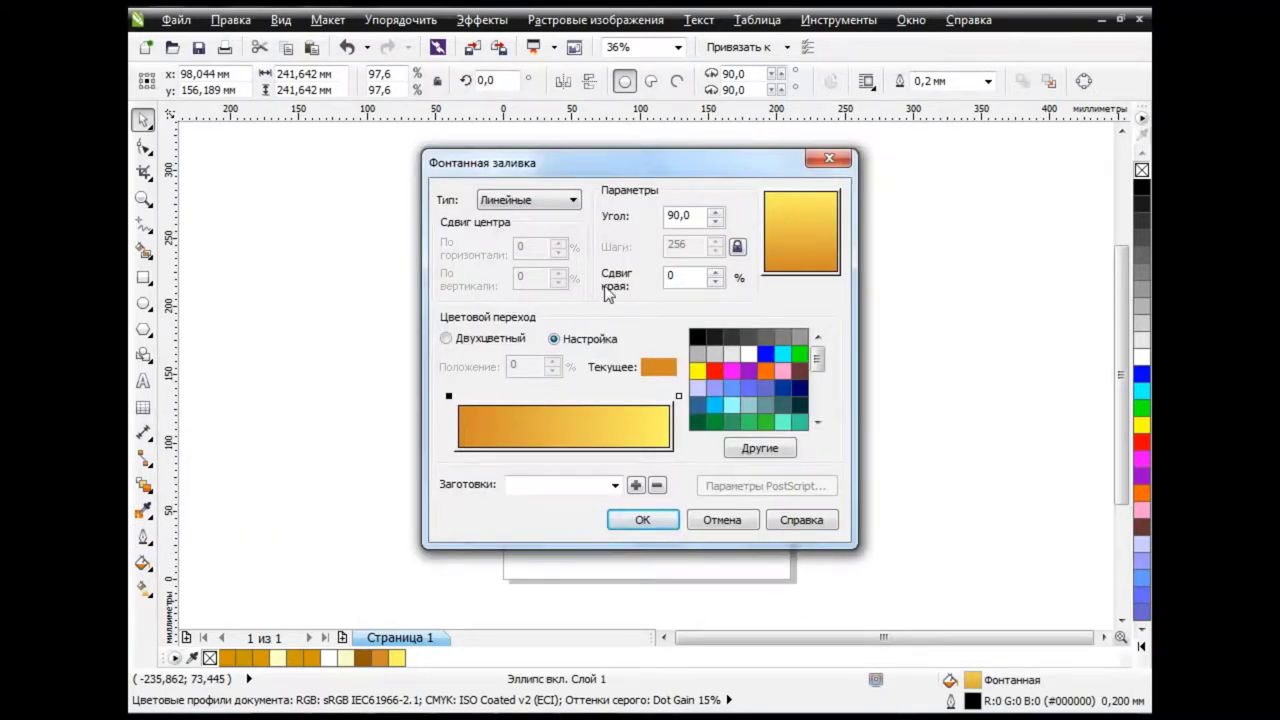
Set the current gradient stop to yellow, red 255 and green 210.
click(756, 449)
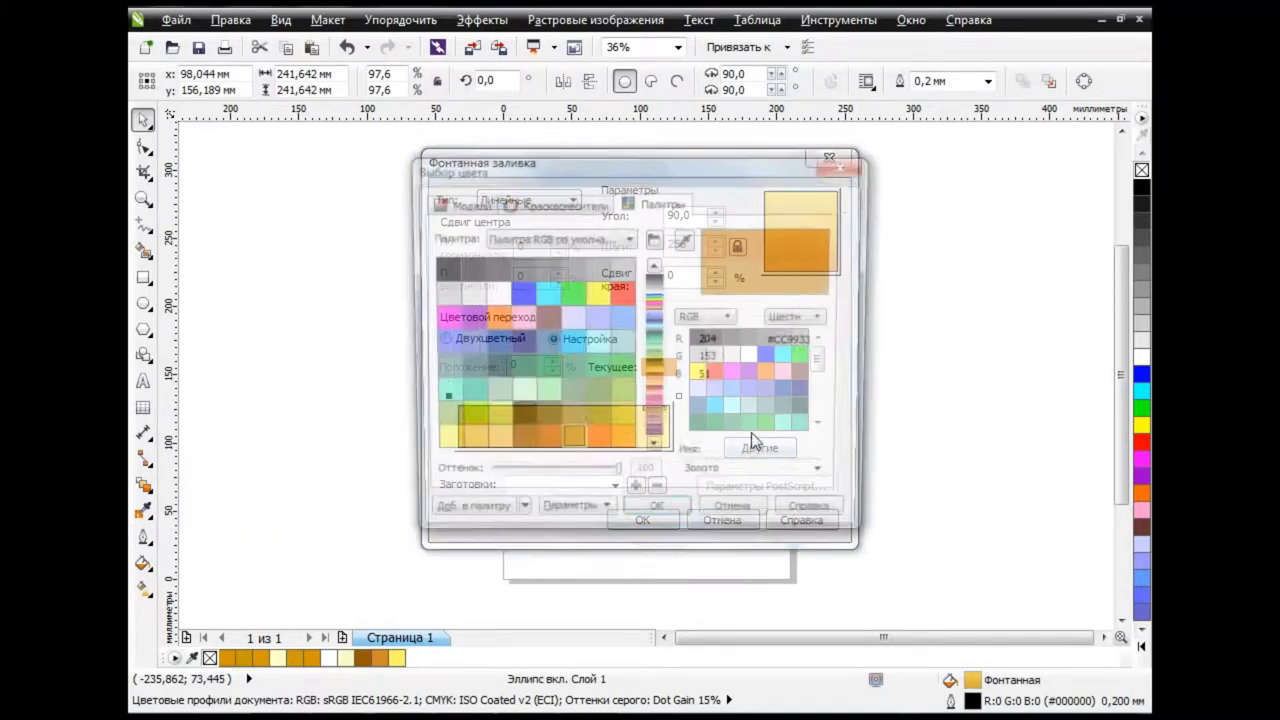
text(255)
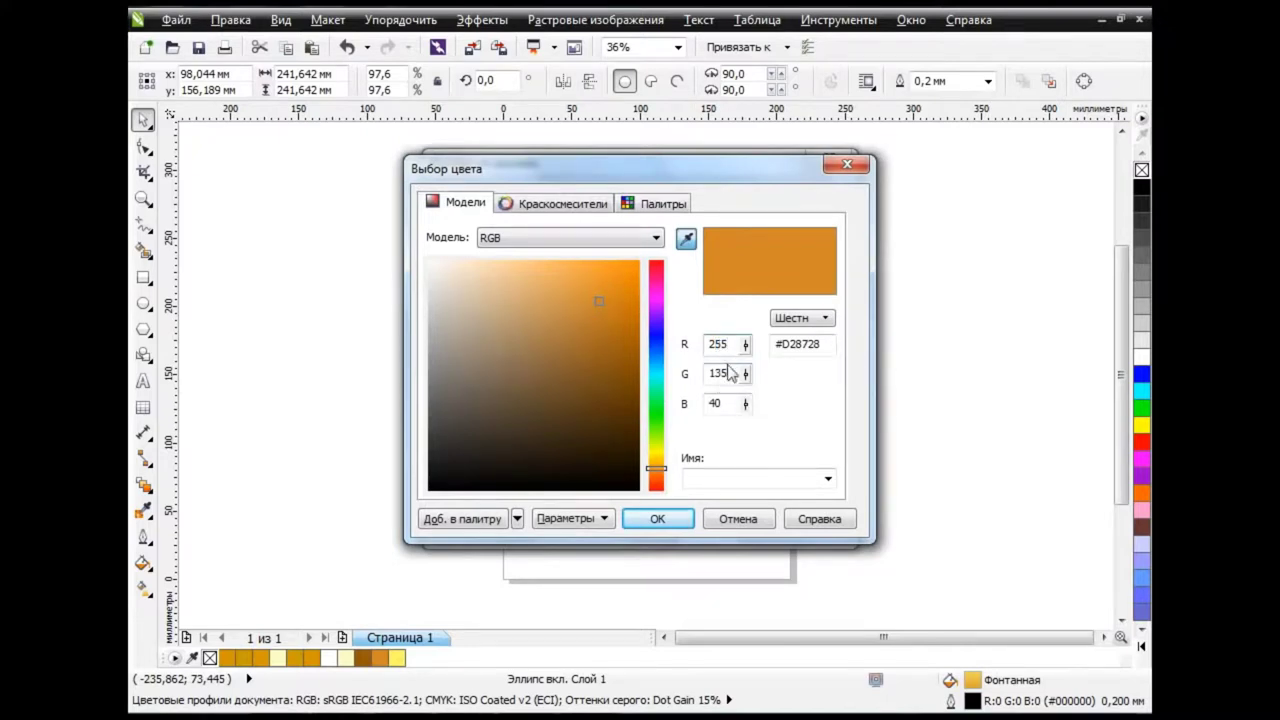
key(Tab)
text(210)
key(Tab)
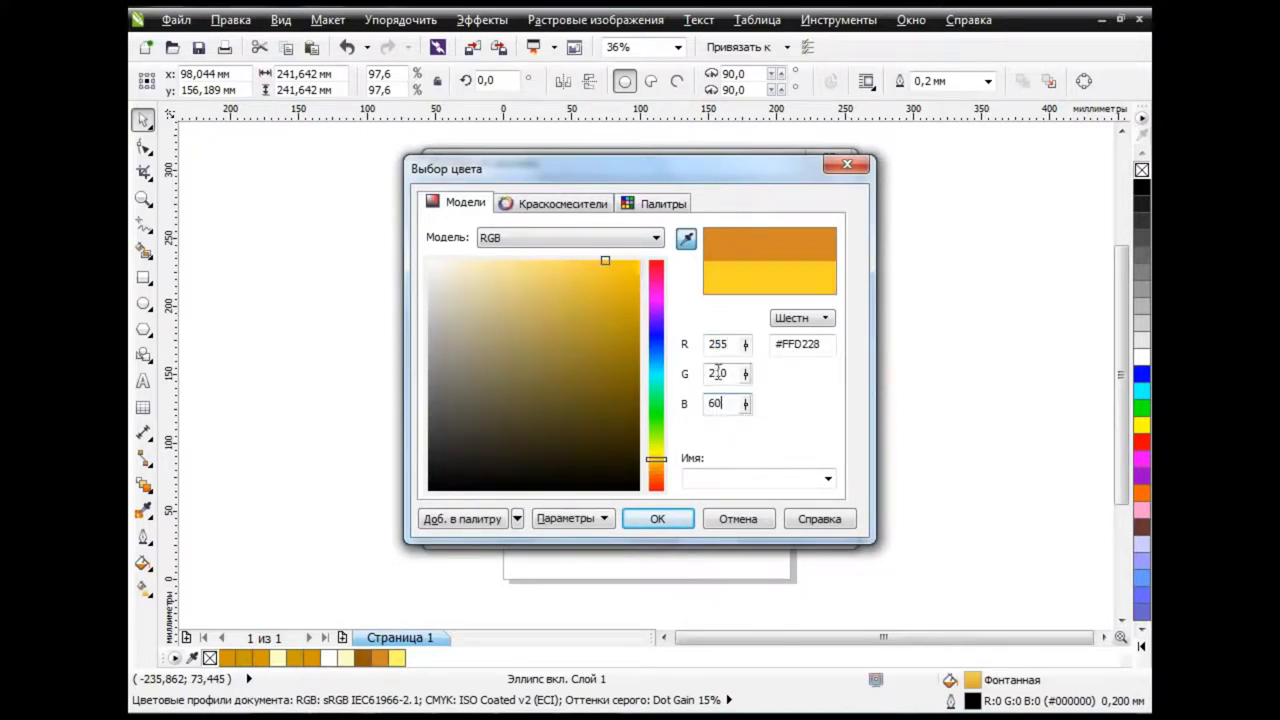
click(660, 518)
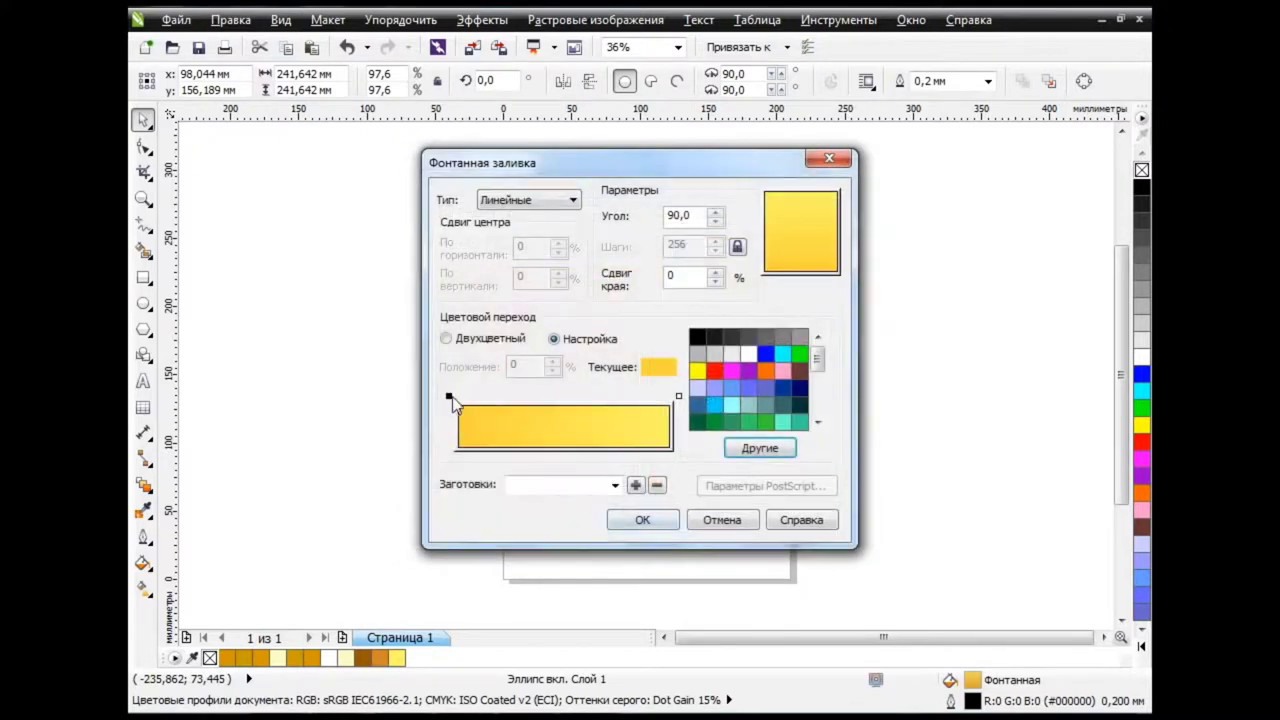
Set the gradient end to light orange with green 190 and blue 50.
click(760, 448)
key(Tab)
text(1)
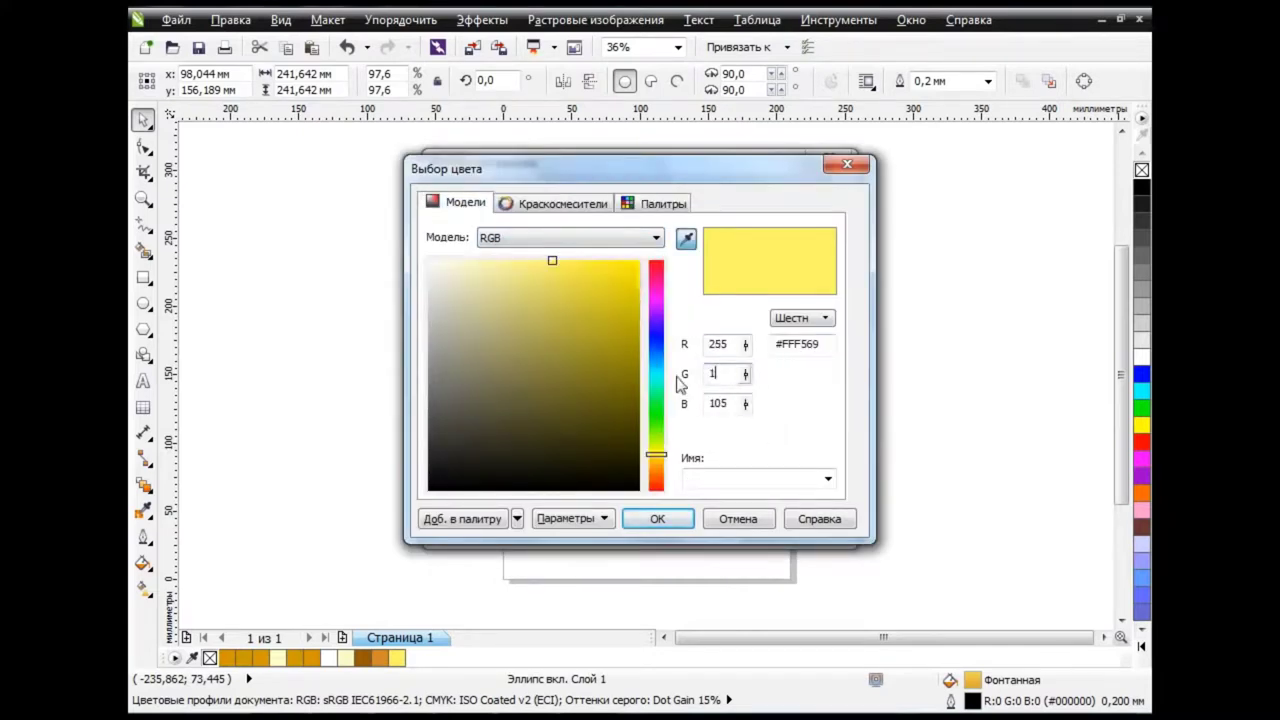
key(Tab)
text(50)
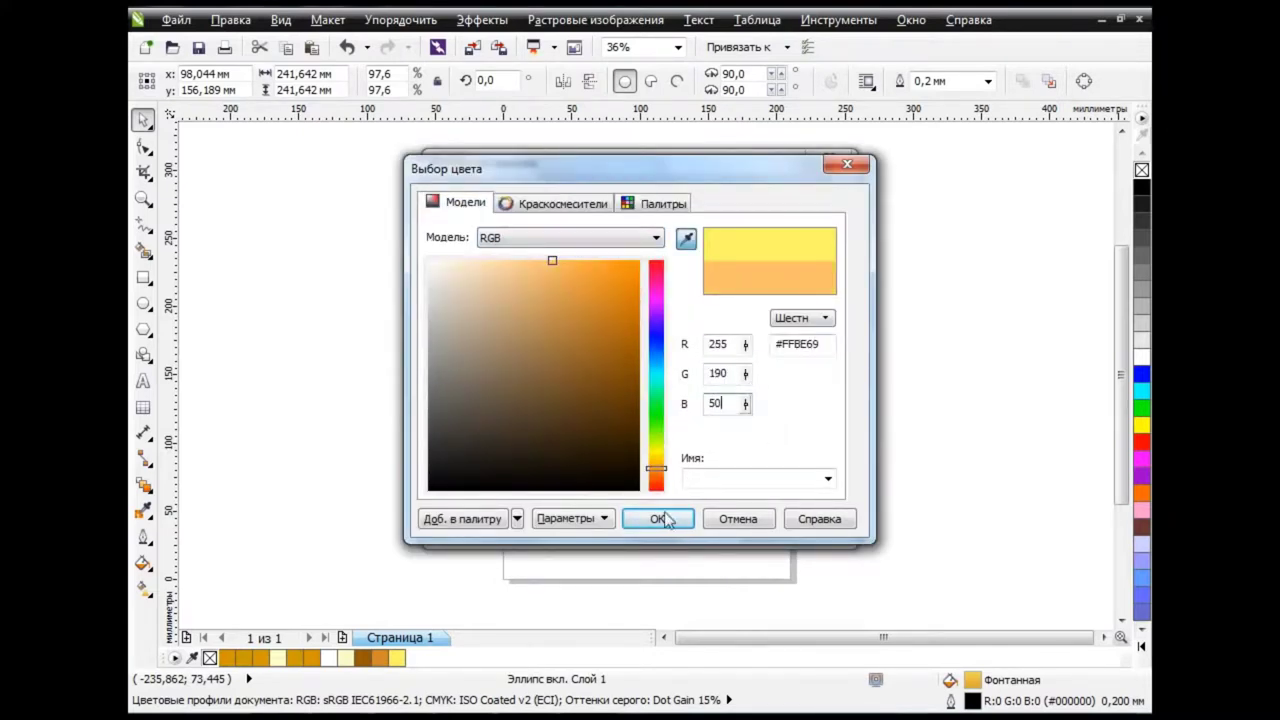
click(657, 518)
Add gradient stops in darker orange (red 210) and pale yellow.
double_click(592, 396)
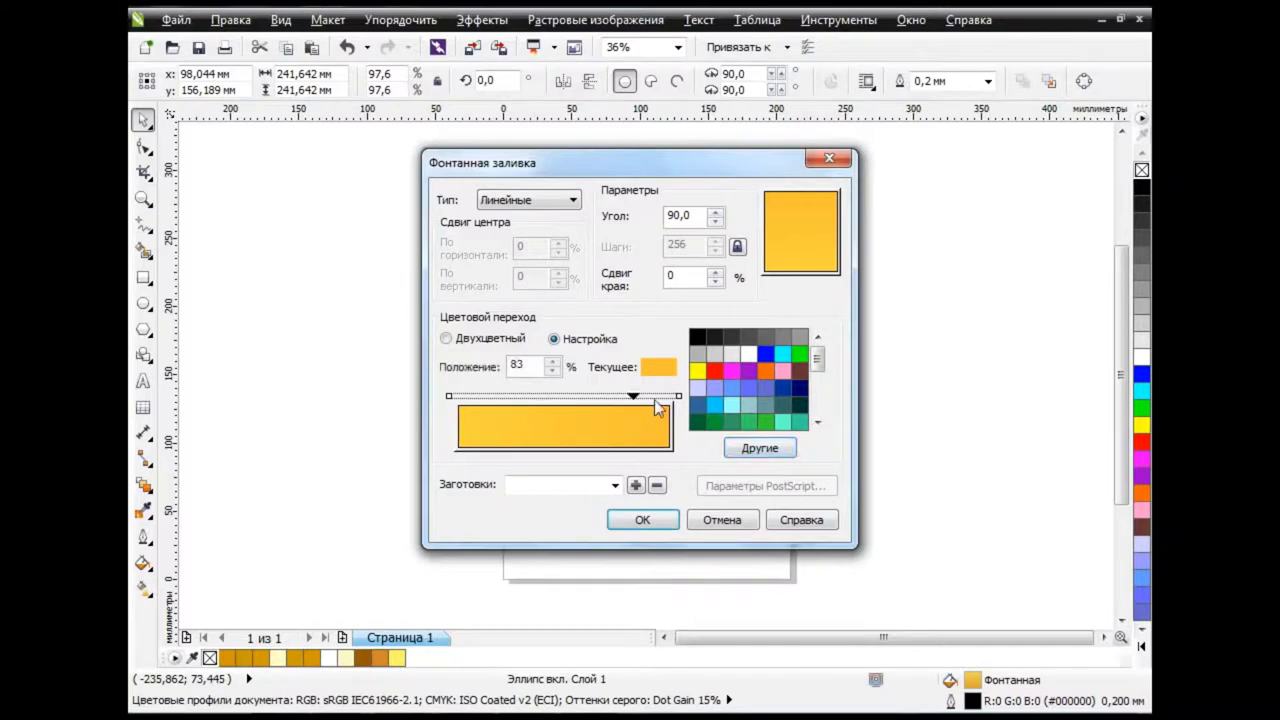
click(760, 448)
click(463, 202)
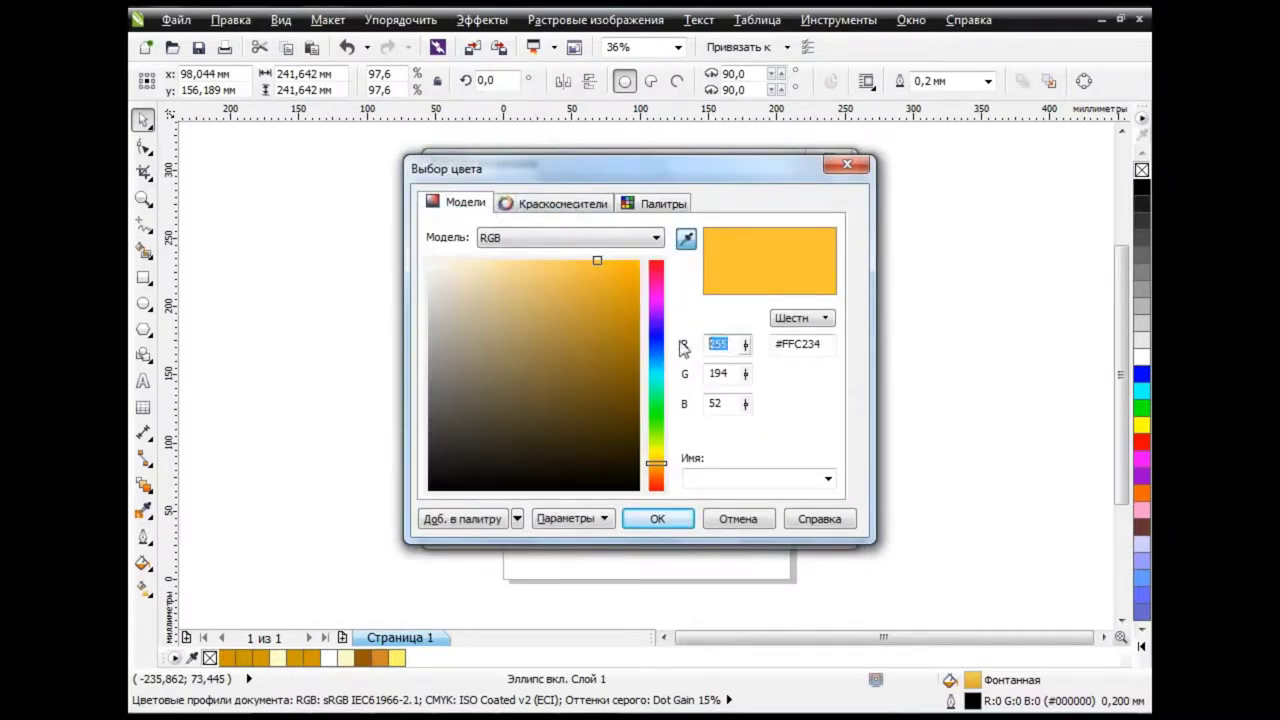
text(210)
key(Tab)
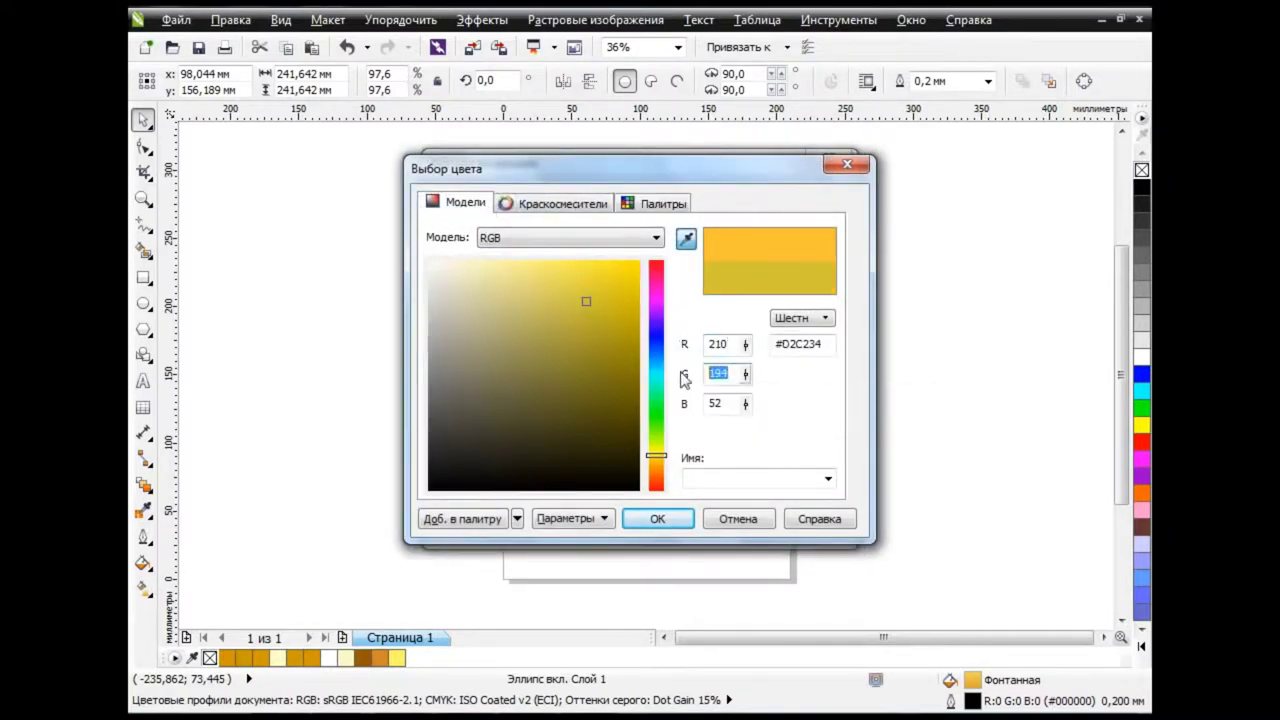
click(657, 518)
click(760, 448)
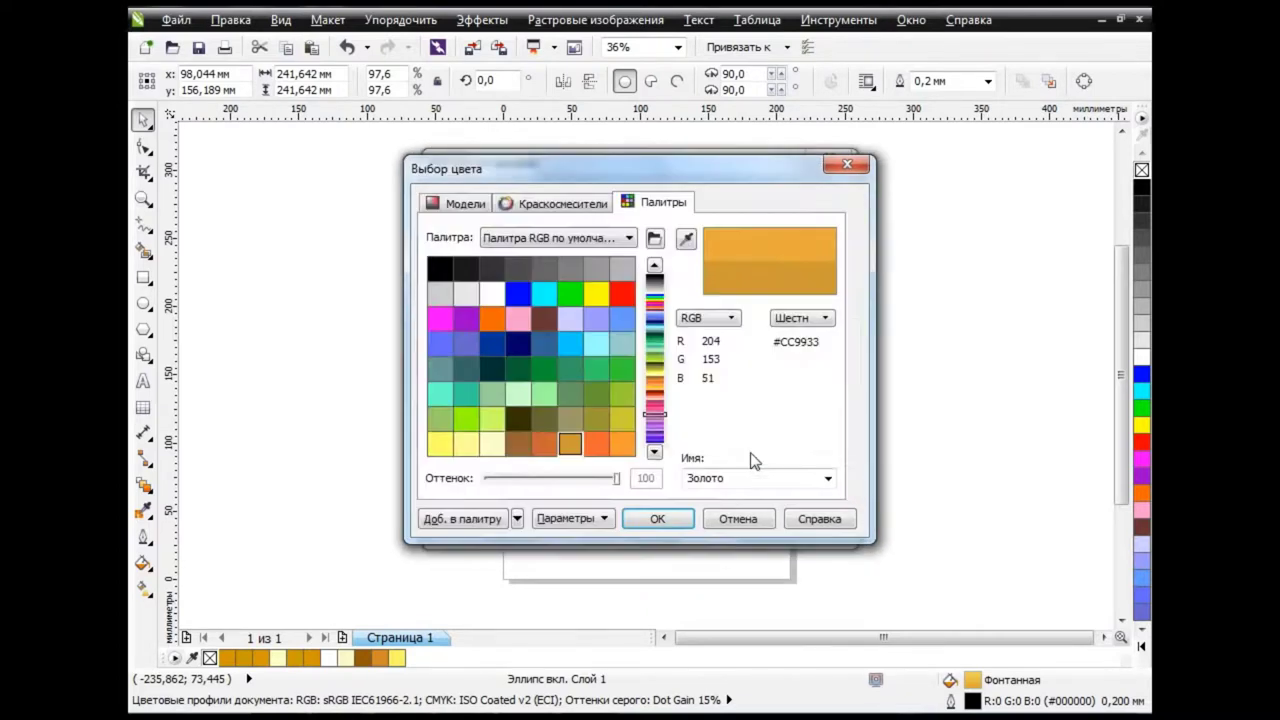
click(466, 203)
mouse_move(740, 345)
mouse_down()
mouse_move(690, 347)
mouse_move(680, 410)
mouse_up()
text(240)
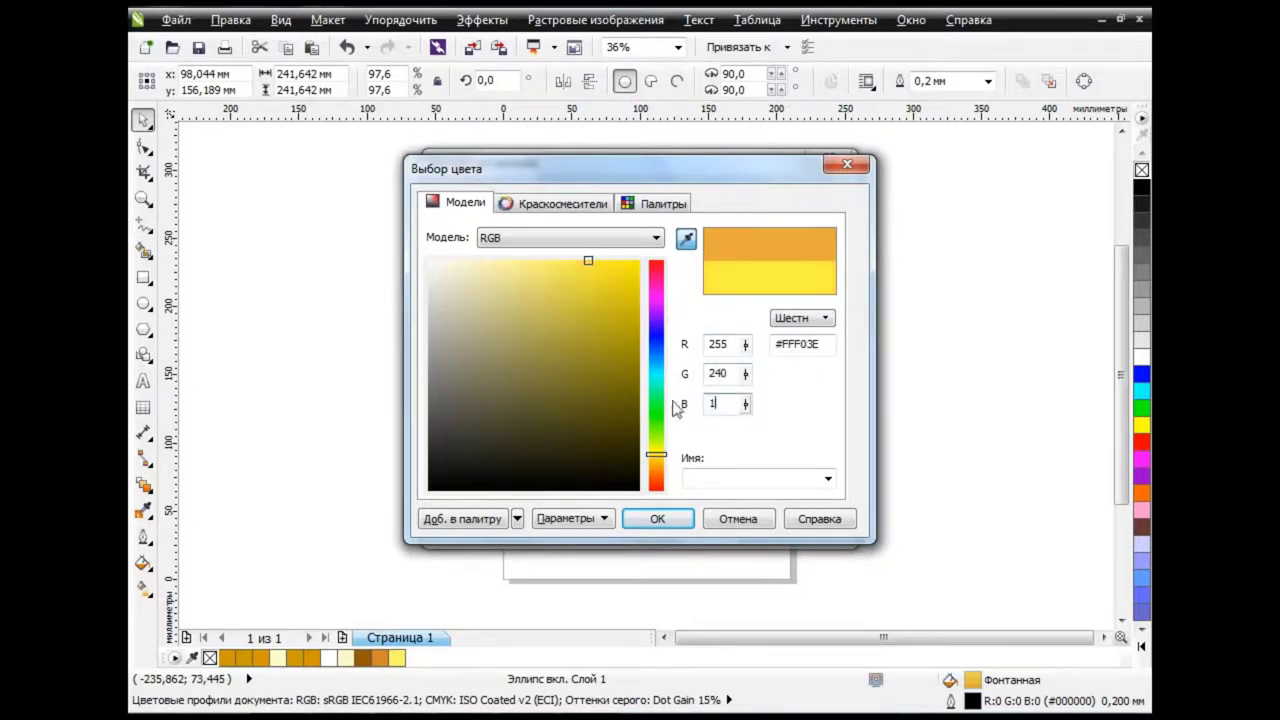
text(190)
click(657, 518)
Position the pale yellow stop at about 79% and apply the gold gradient.
click(625, 397)
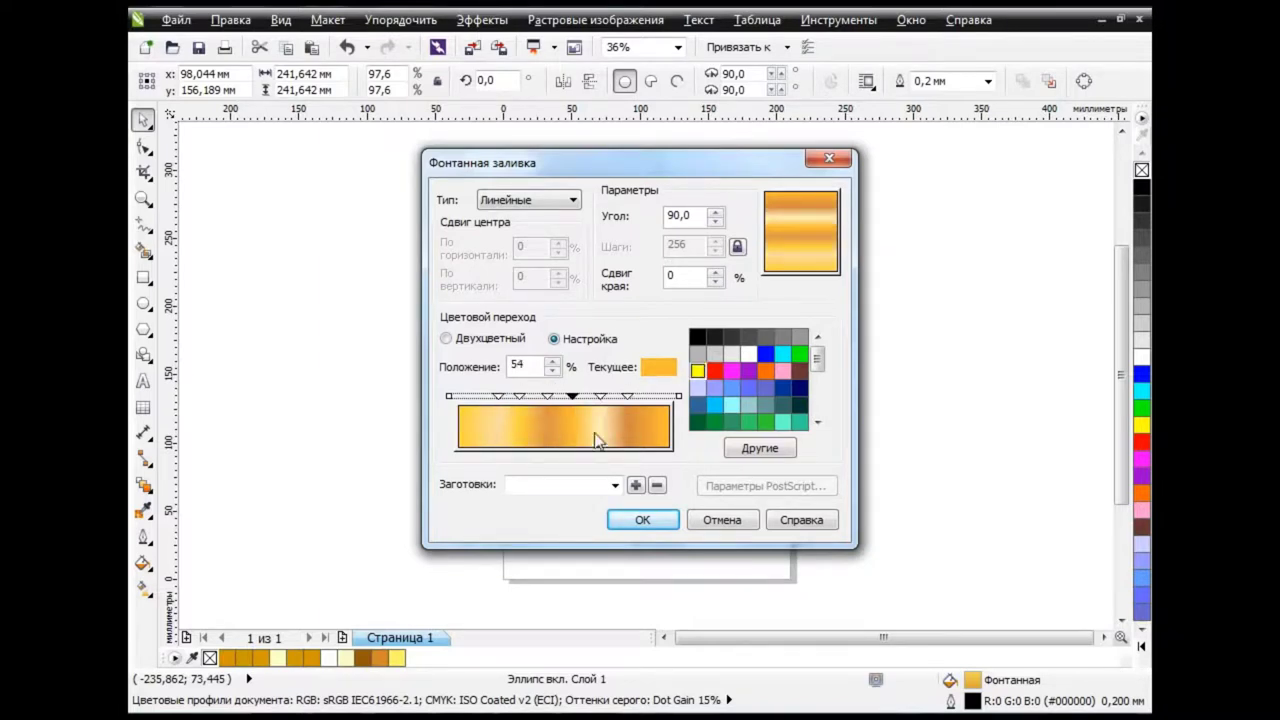
click(625, 397)
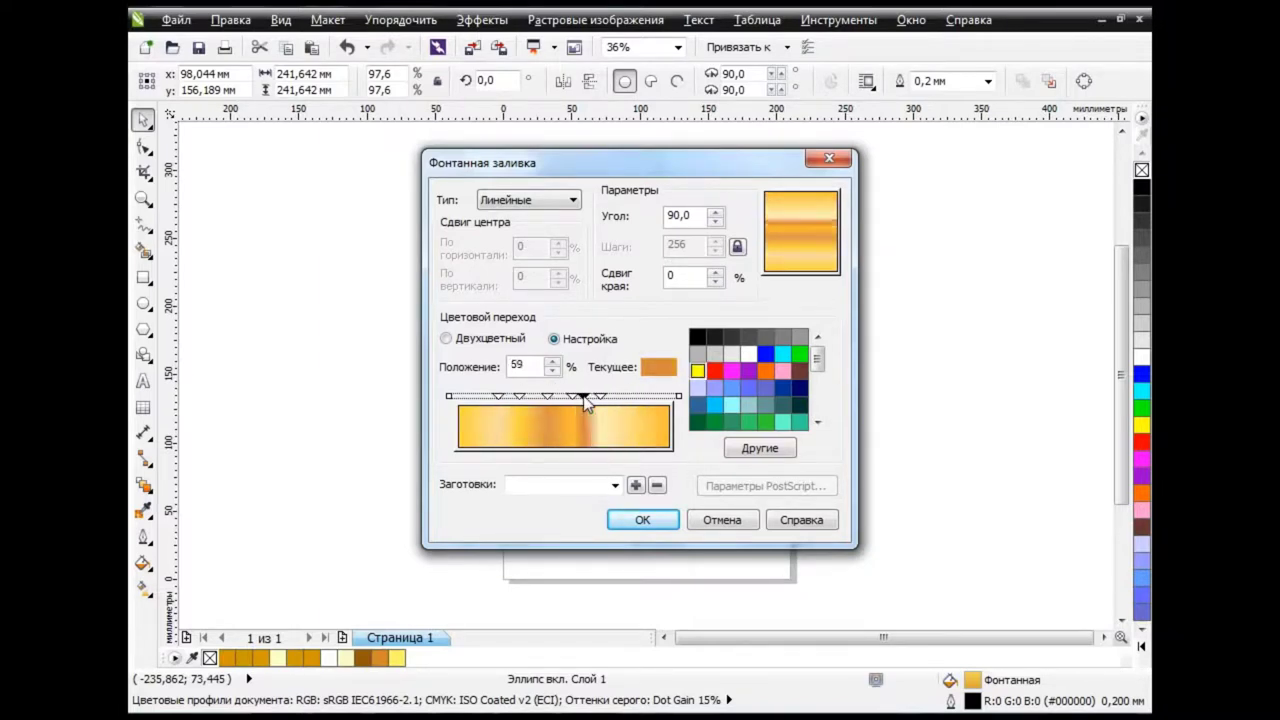
drag(625, 397, 632, 398)
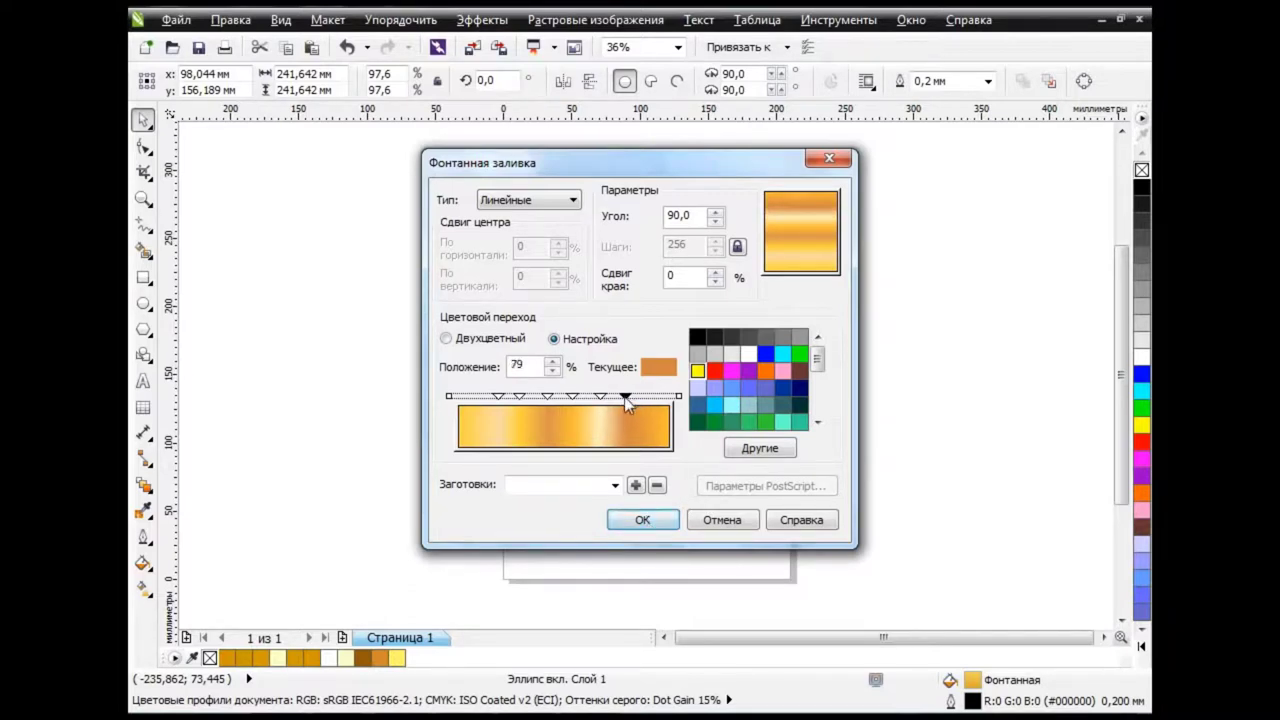
drag(638, 395, 651, 399)
click(643, 519)
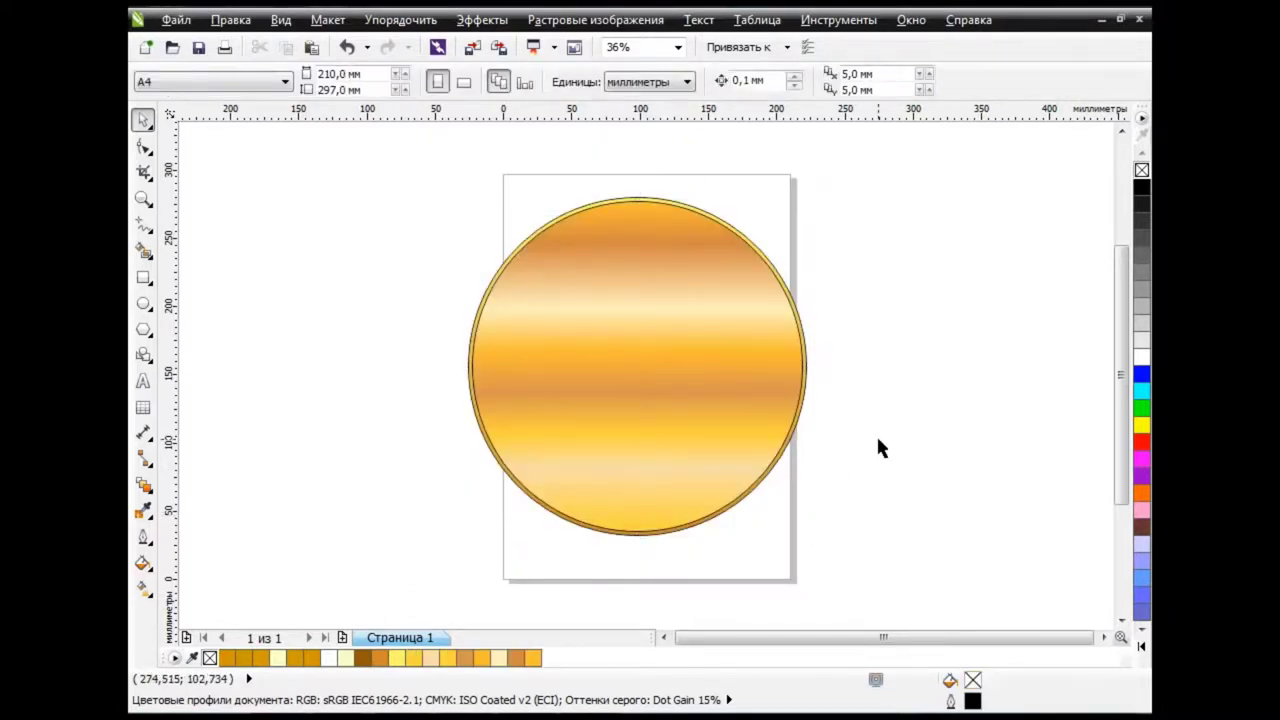
Make a concentric copy of the gold circle and mirror it vertically to flip its gradient.
click(735, 348)
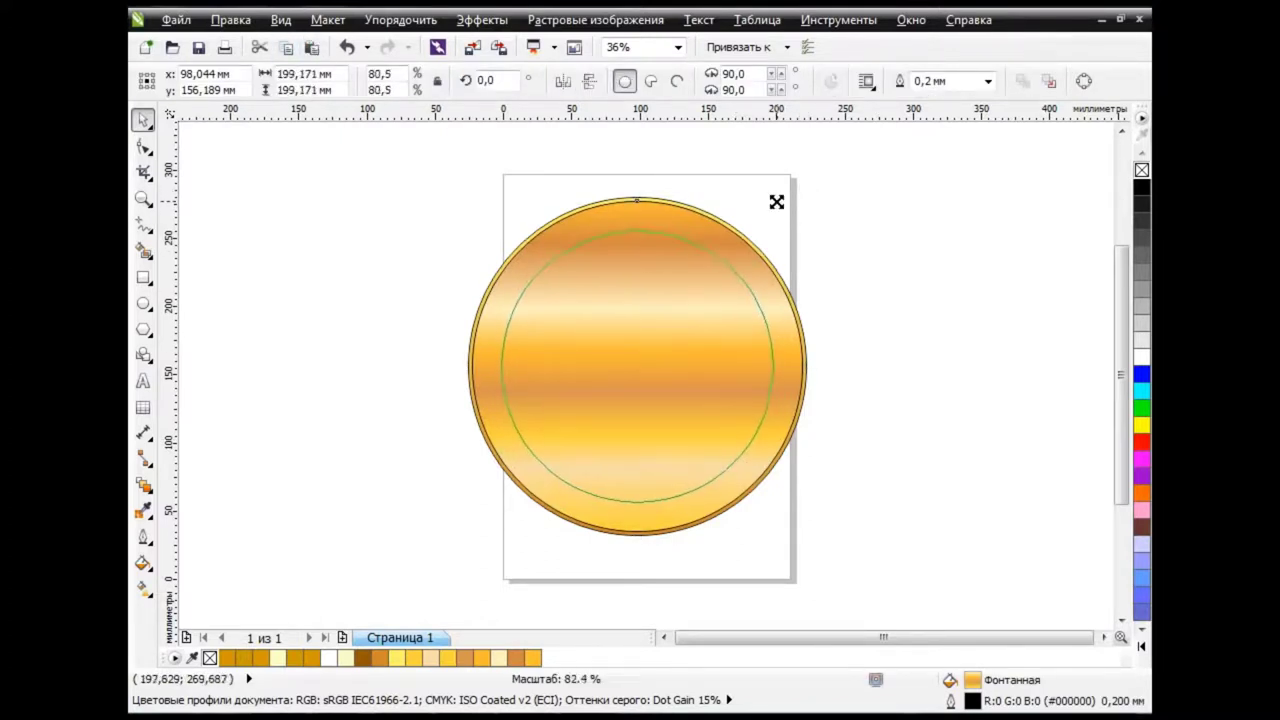
mouse_move(807, 190)
mouse_down()
mouse_move(776, 216)
mouse_move(815, 199)
mouse_up()
click(897, 287)
click(746, 297)
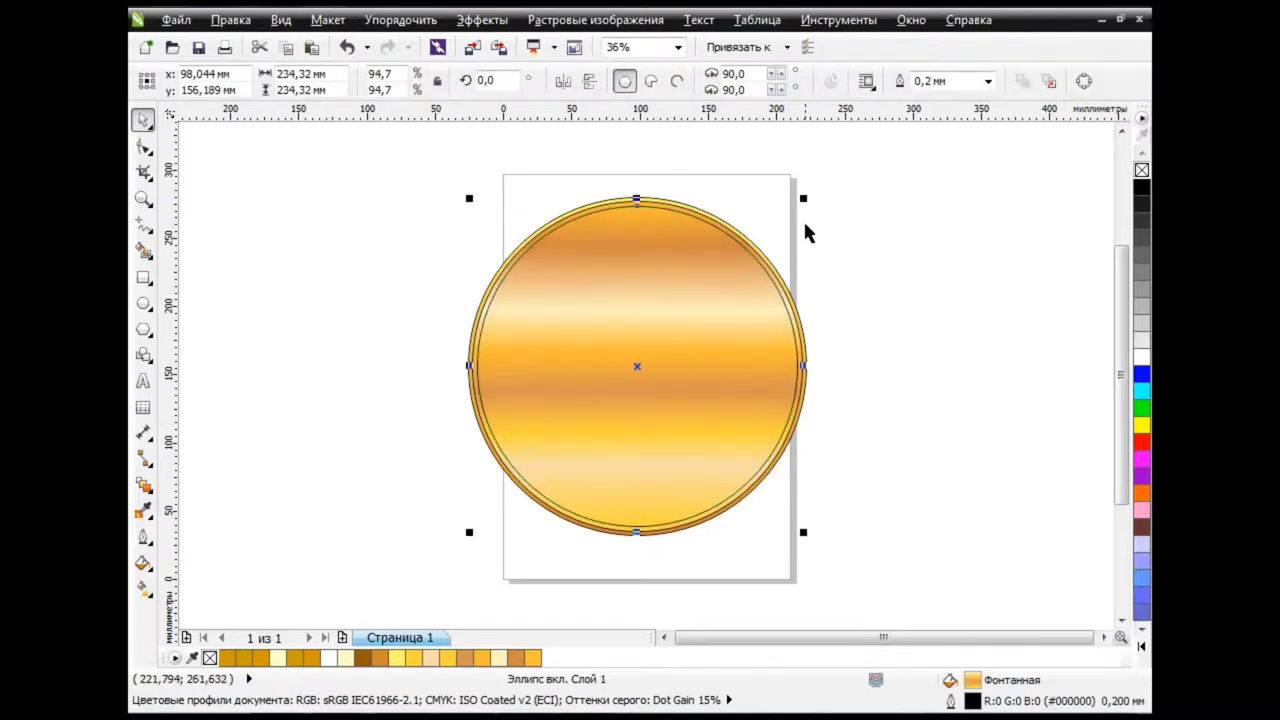
click(589, 81)
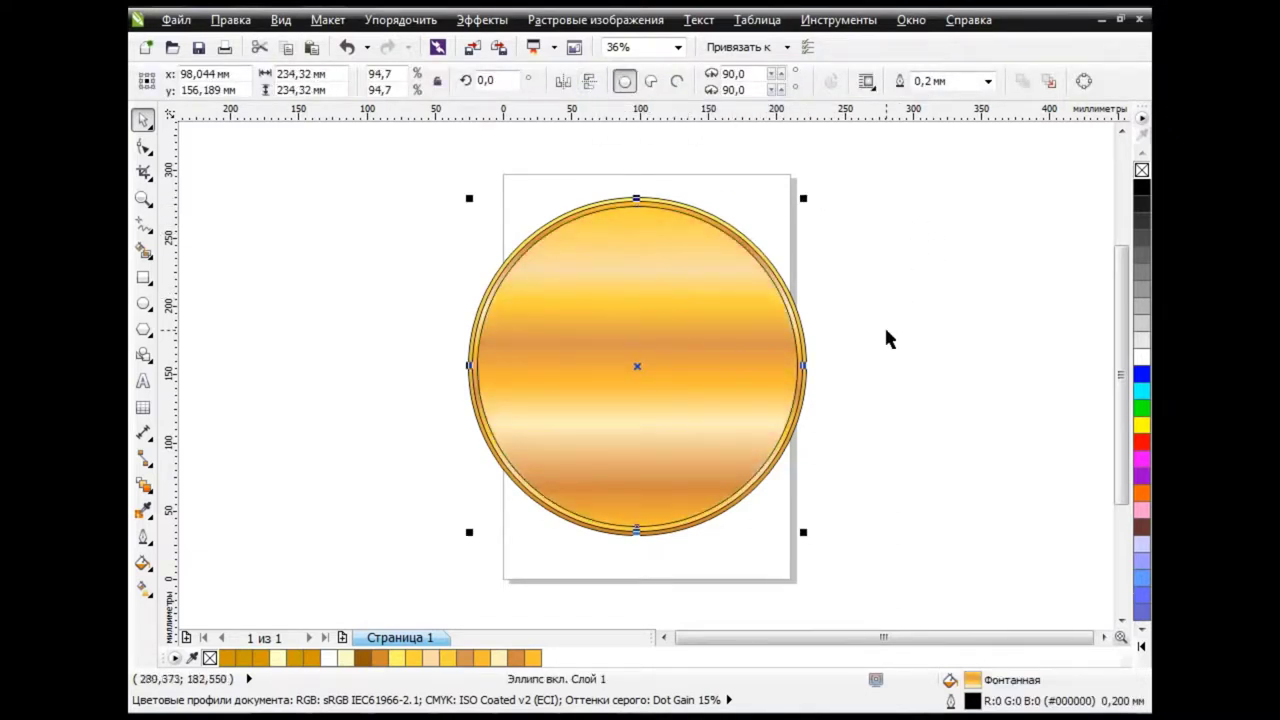
Shrink another copy into a white-filled inner circle, undoing an accidental move of the outer circle.
drag(801, 196, 778, 218)
click(892, 337)
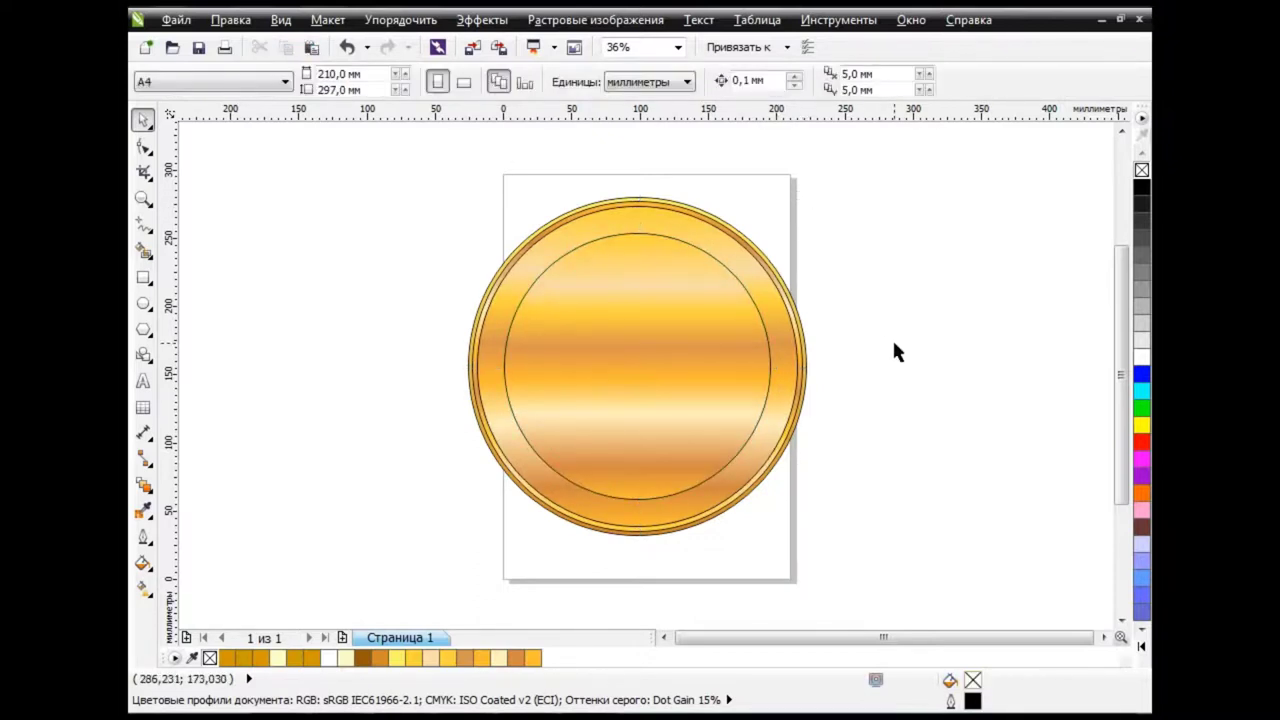
click(797, 298)
click(1141, 356)
click(925, 343)
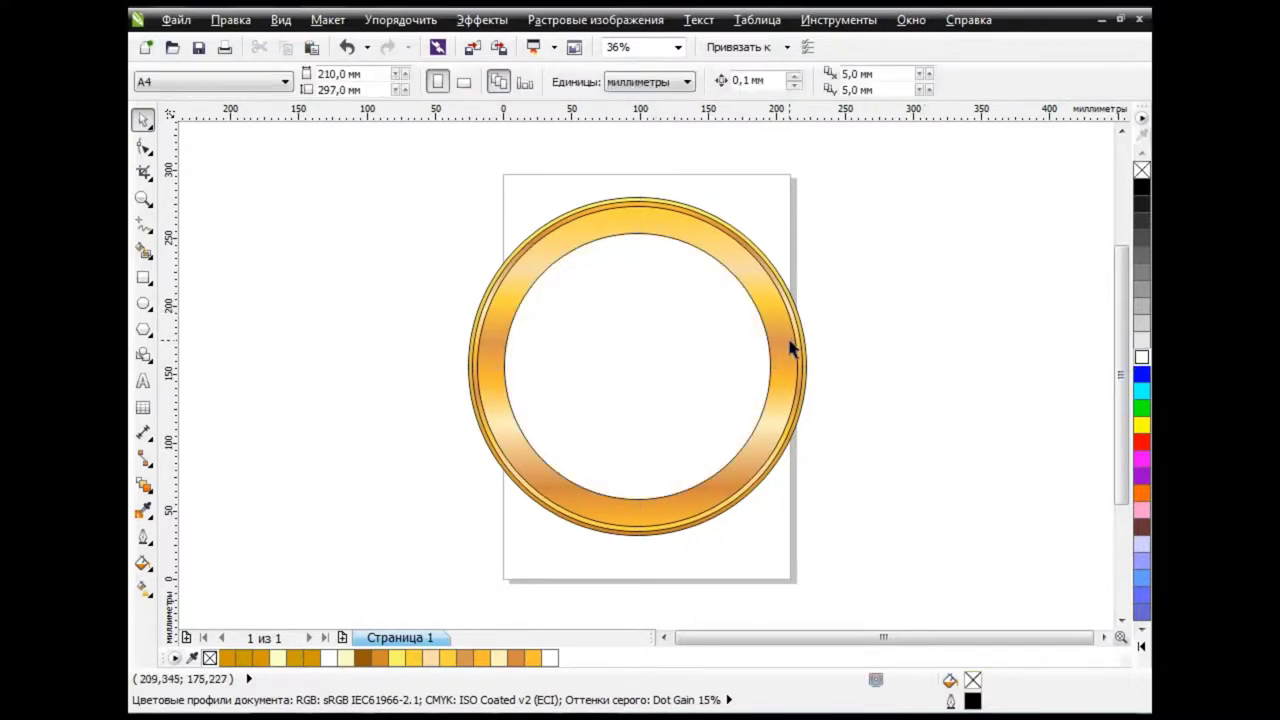
click(791, 343)
drag(673, 282, 743, 263)
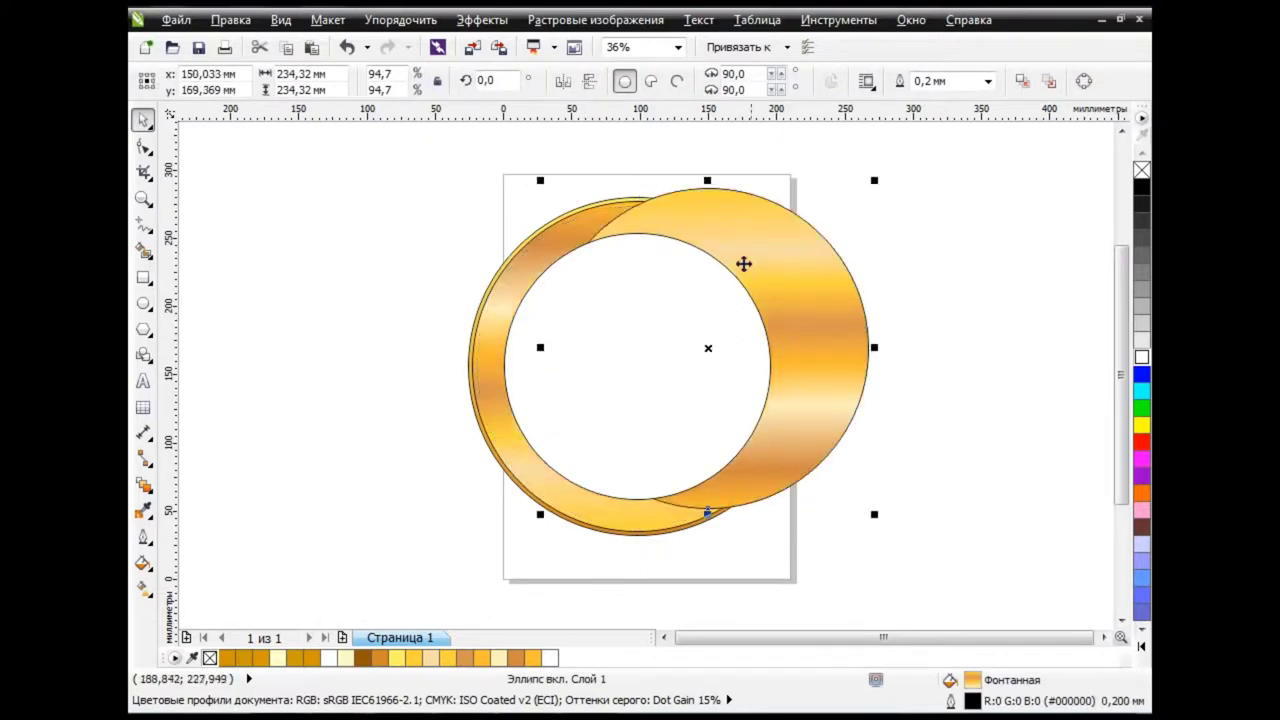
click(345, 47)
Start a fountain fill on the ring with a pale yellow first stop (green 250, blue 195).
click(145, 562)
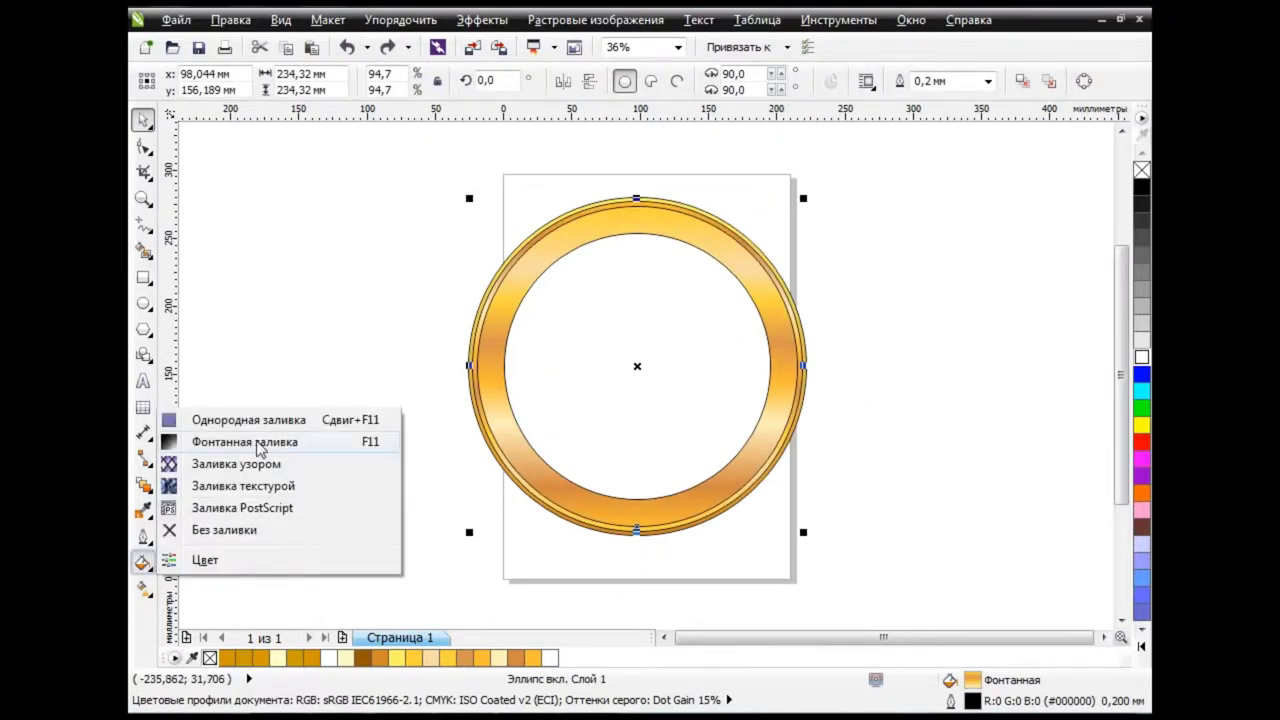
click(255, 440)
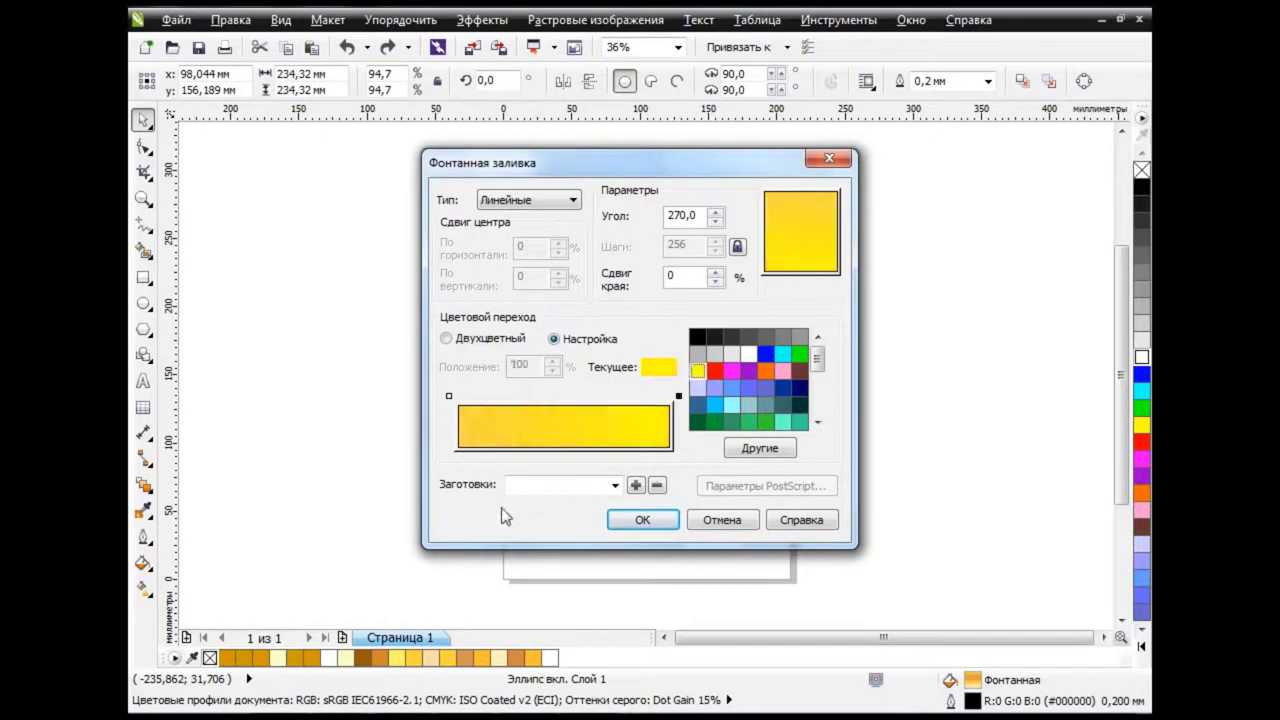
click(449, 396)
click(760, 448)
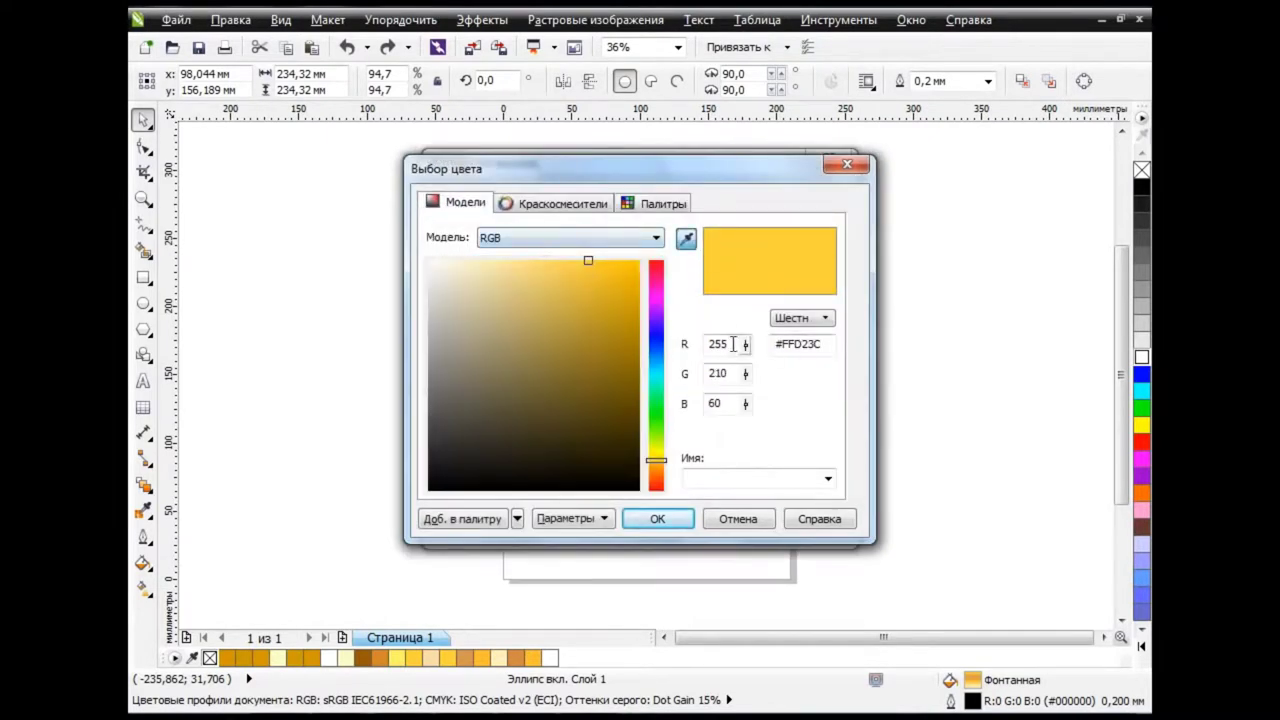
double_click(718, 373)
text(250)
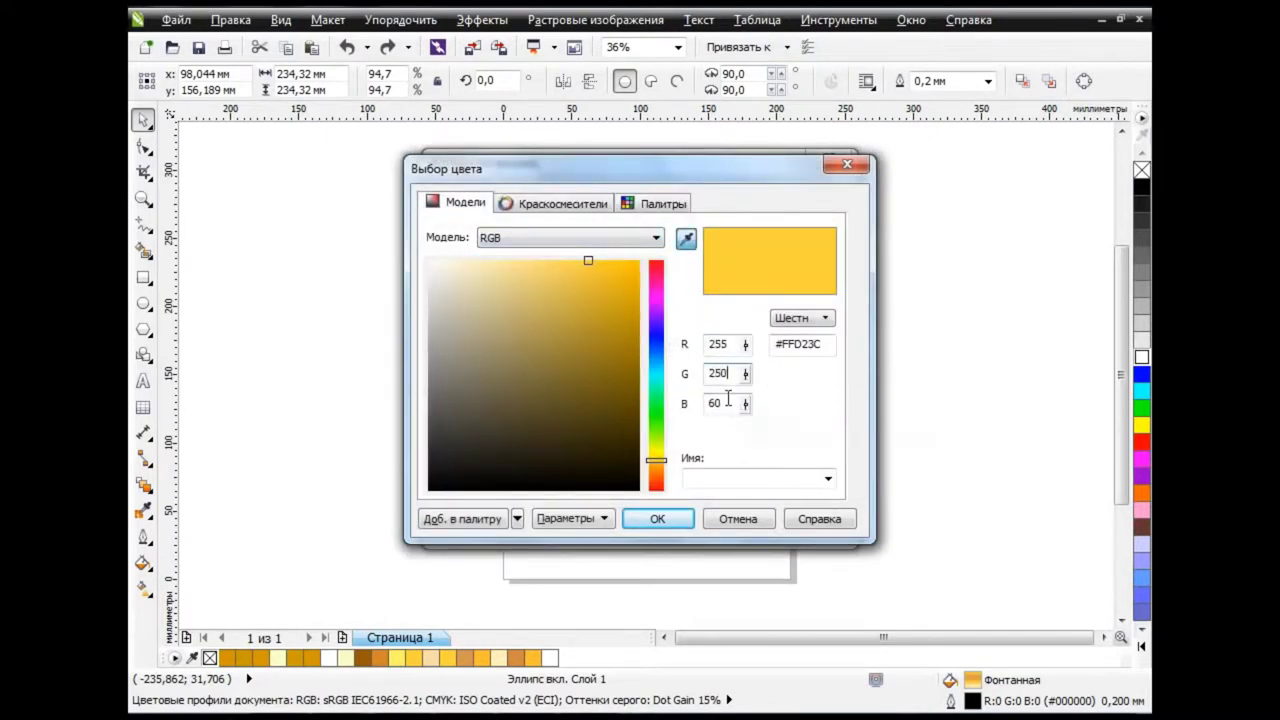
double_click(715, 403)
text(195)
click(680, 520)
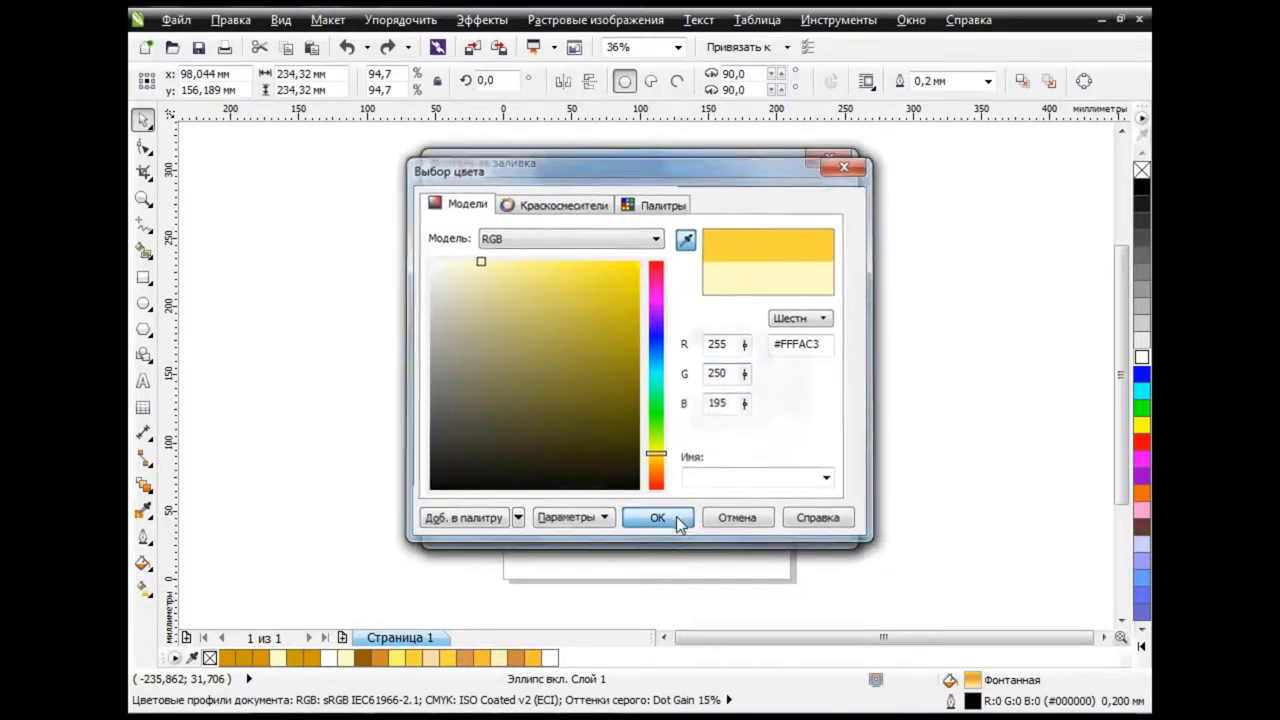
Add a lemon-yellow gradient stop at 12% with green 240.
double_click(484, 396)
click(760, 448)
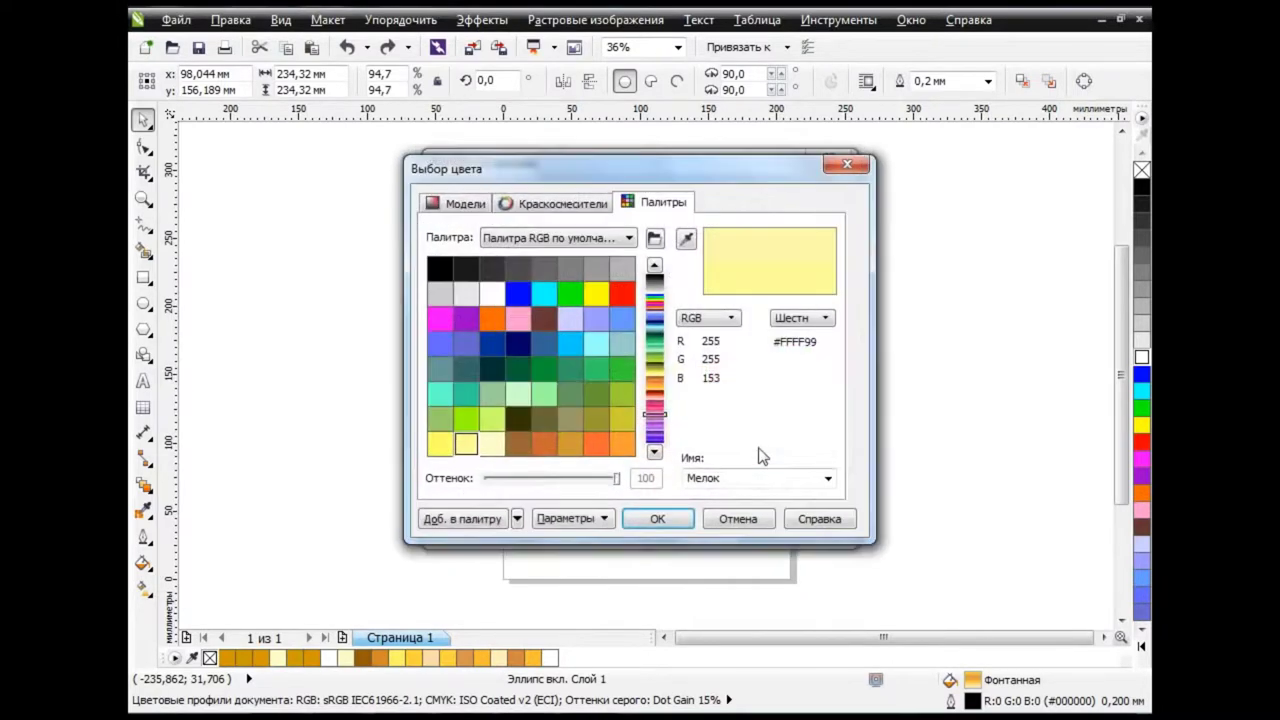
click(460, 202)
double_click(720, 350)
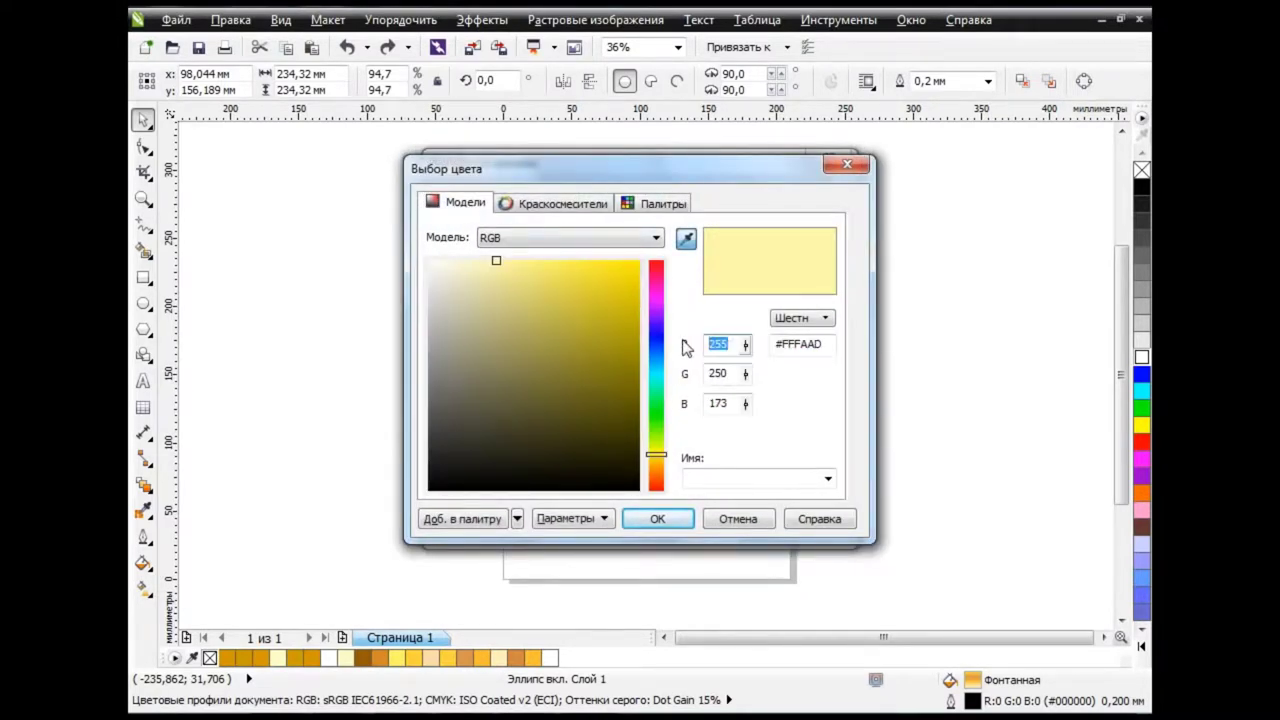
double_click(722, 374)
text(240)
key(Tab)
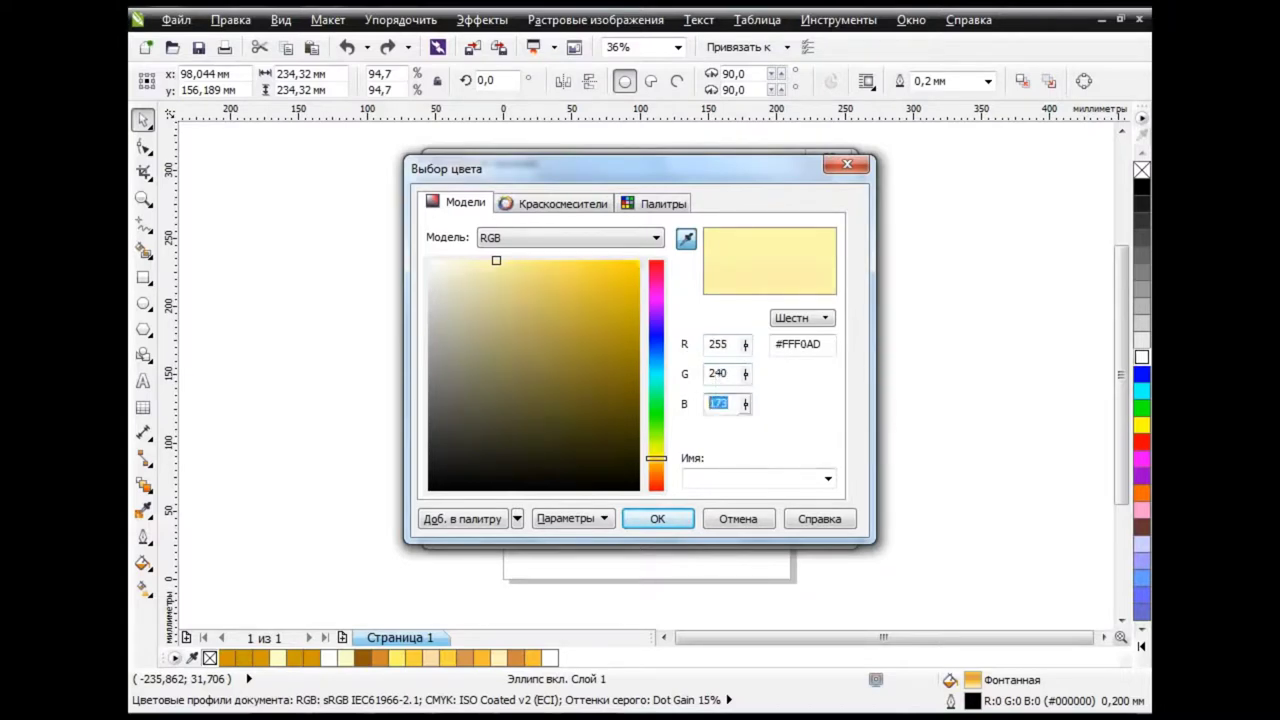
text(107)
click(657, 519)
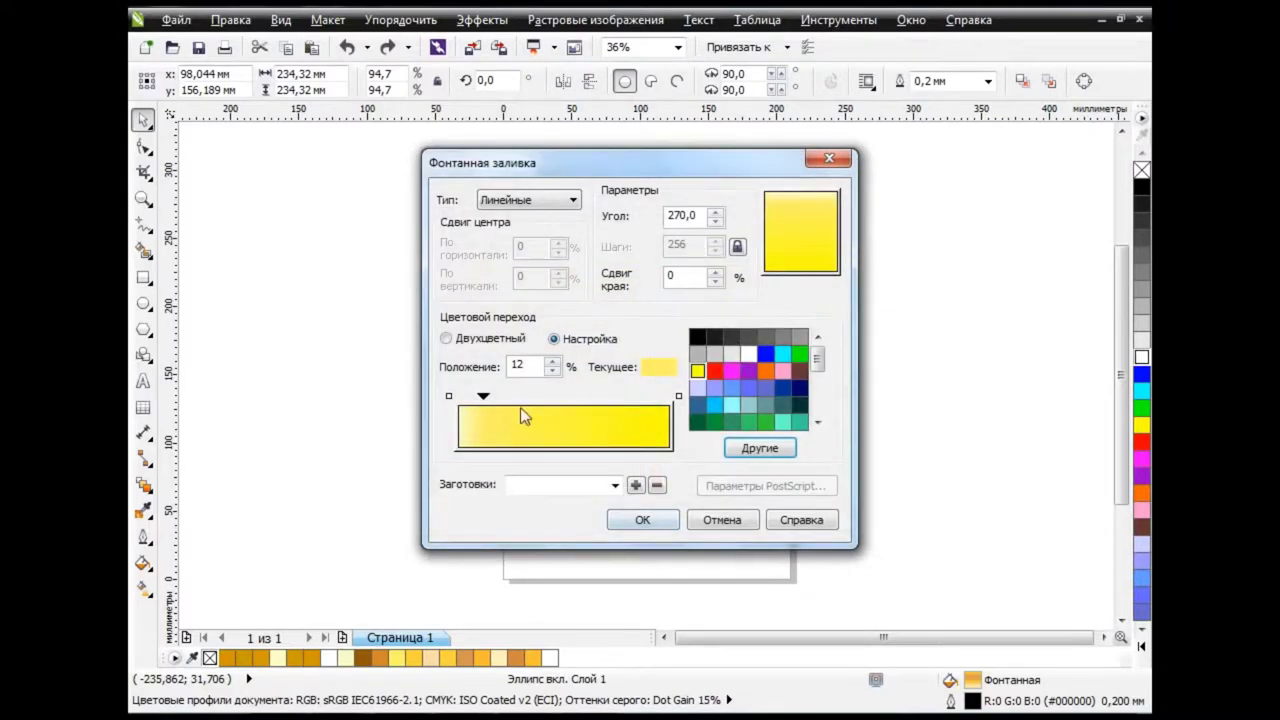
Colour another stop orange-yellow, green 200 and blue 60.
click(760, 448)
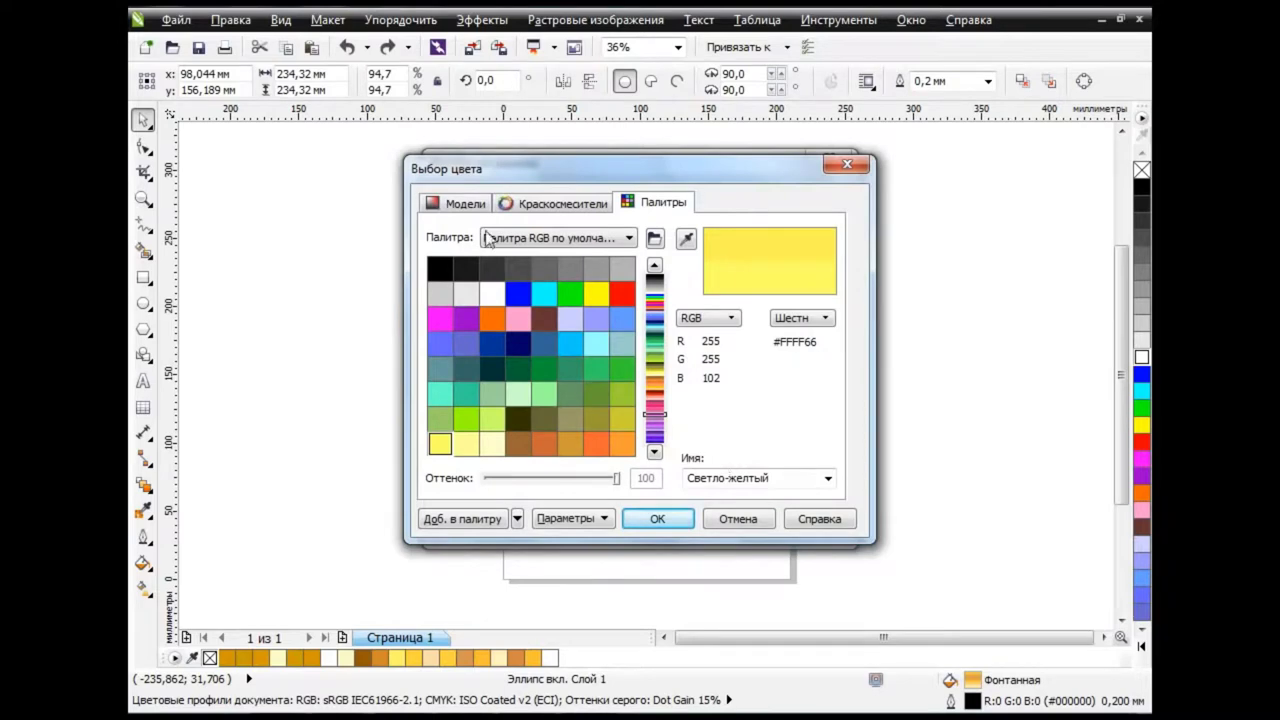
double_click(727, 374)
text(200)
key(Tab)
text(60)
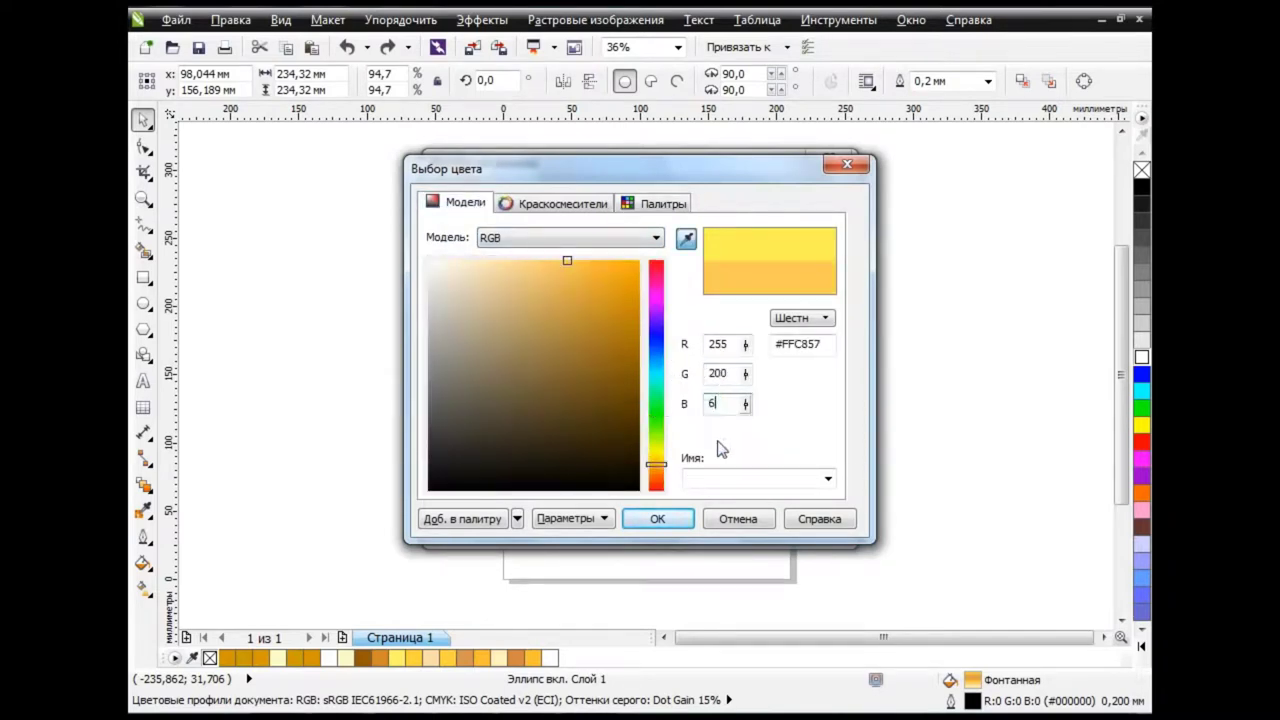
key(Tab)
click(657, 519)
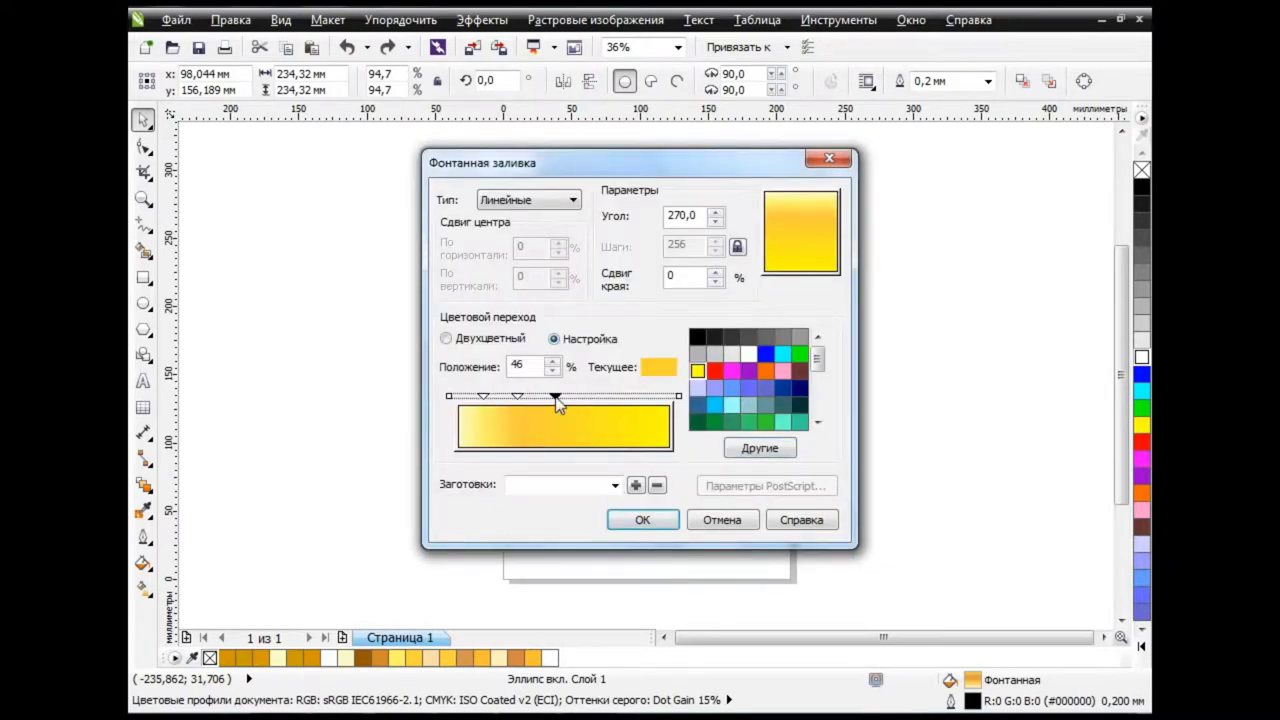
Colour another stop a lighter yellow.
click(760, 448)
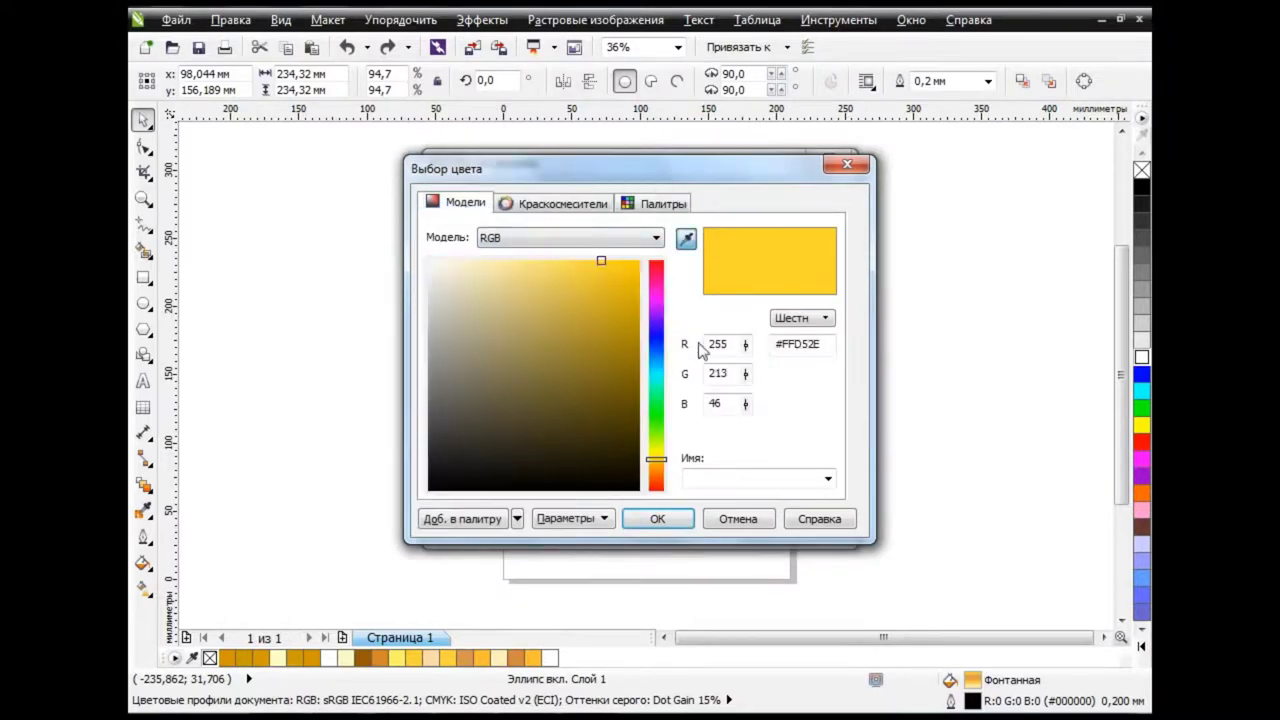
double_click(716, 373)
text(0)
key(Tab)
text(1)
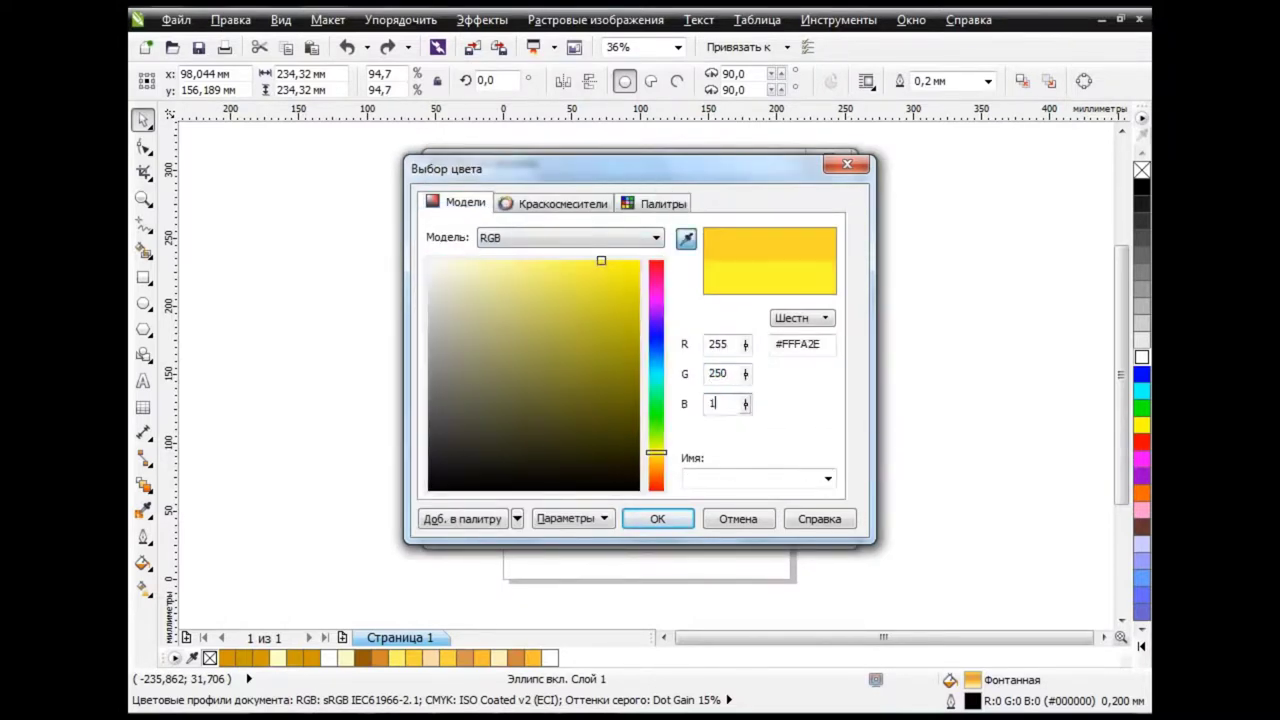
click(657, 519)
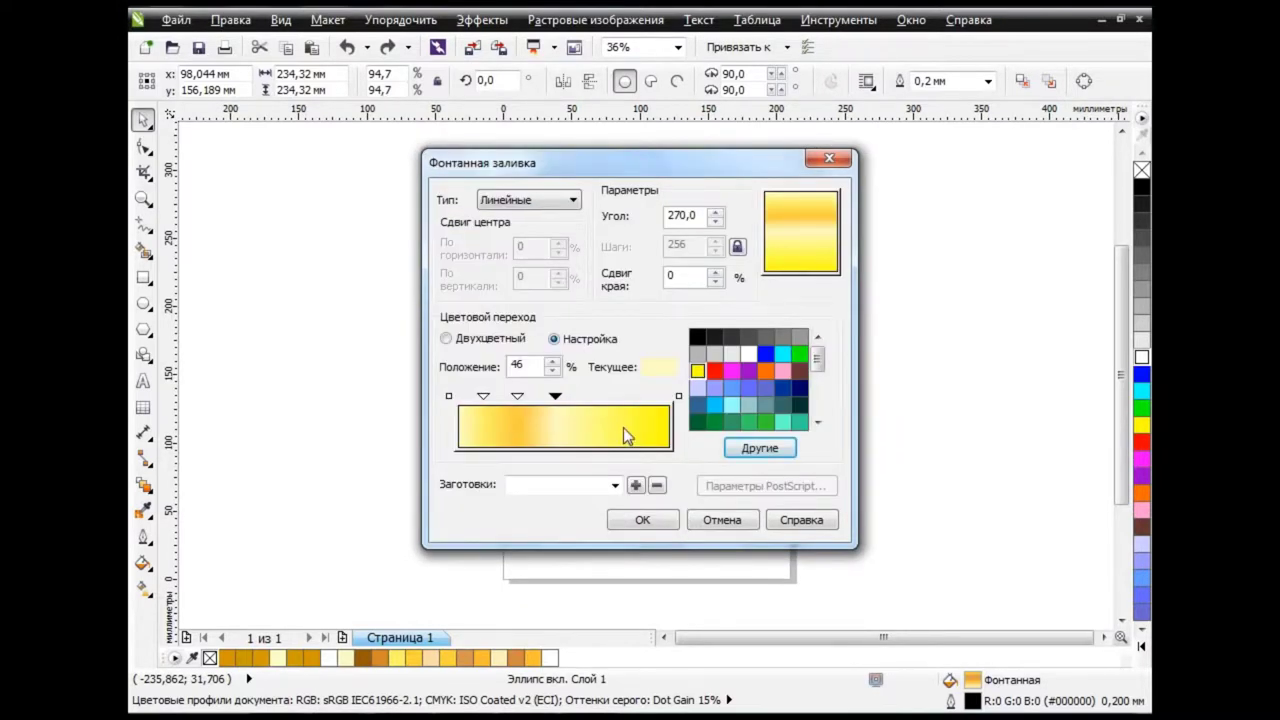
Recolour the gradient's end stop yellow.
click(679, 396)
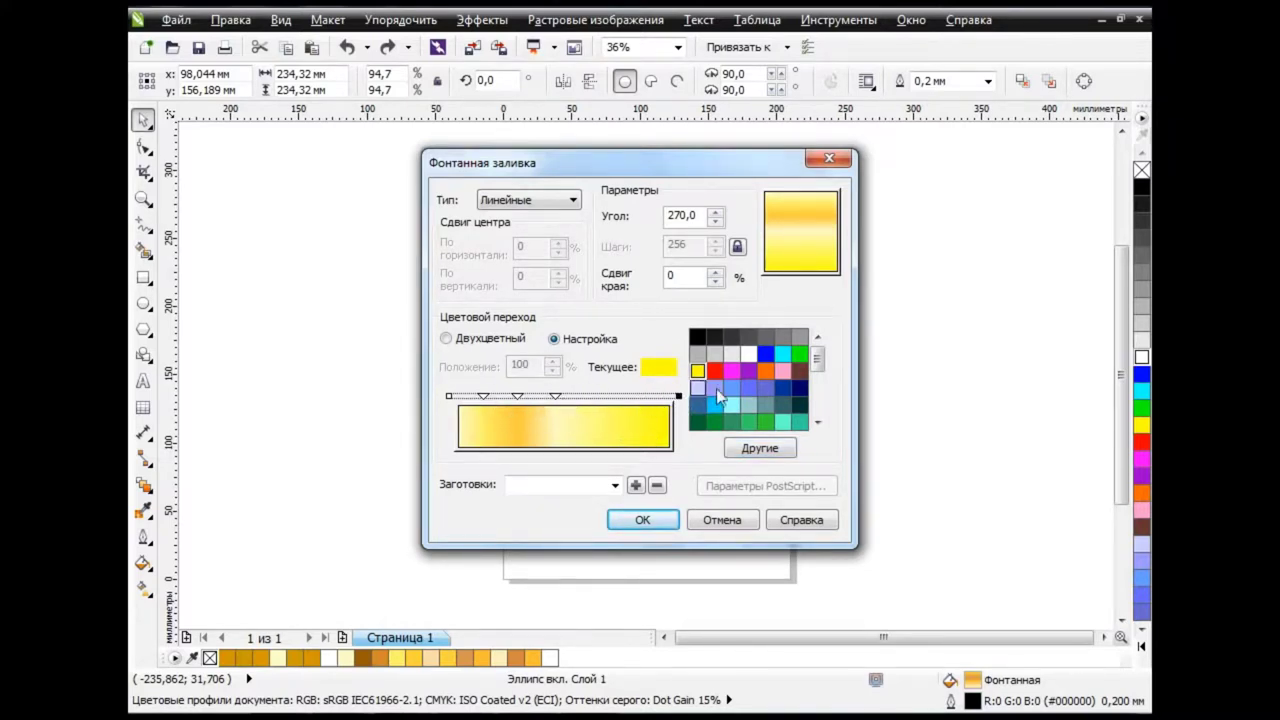
click(760, 448)
click(461, 205)
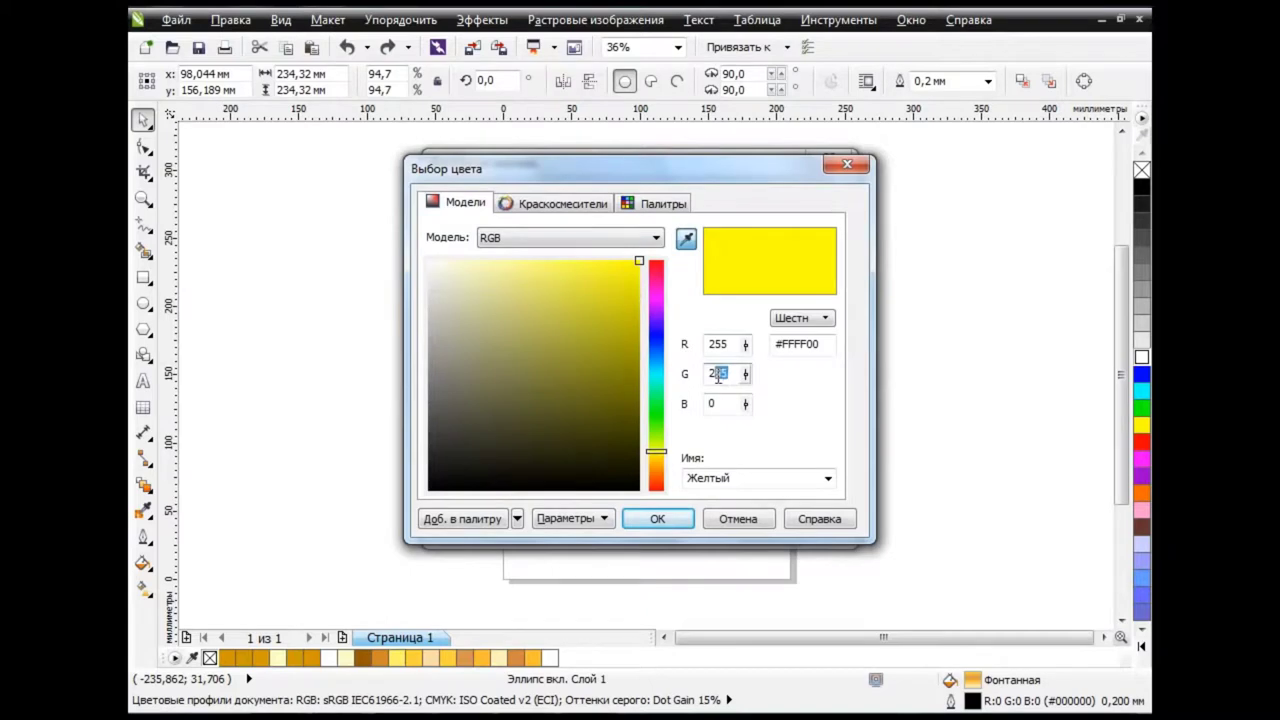
text(240)
double_click(722, 403)
text(105)
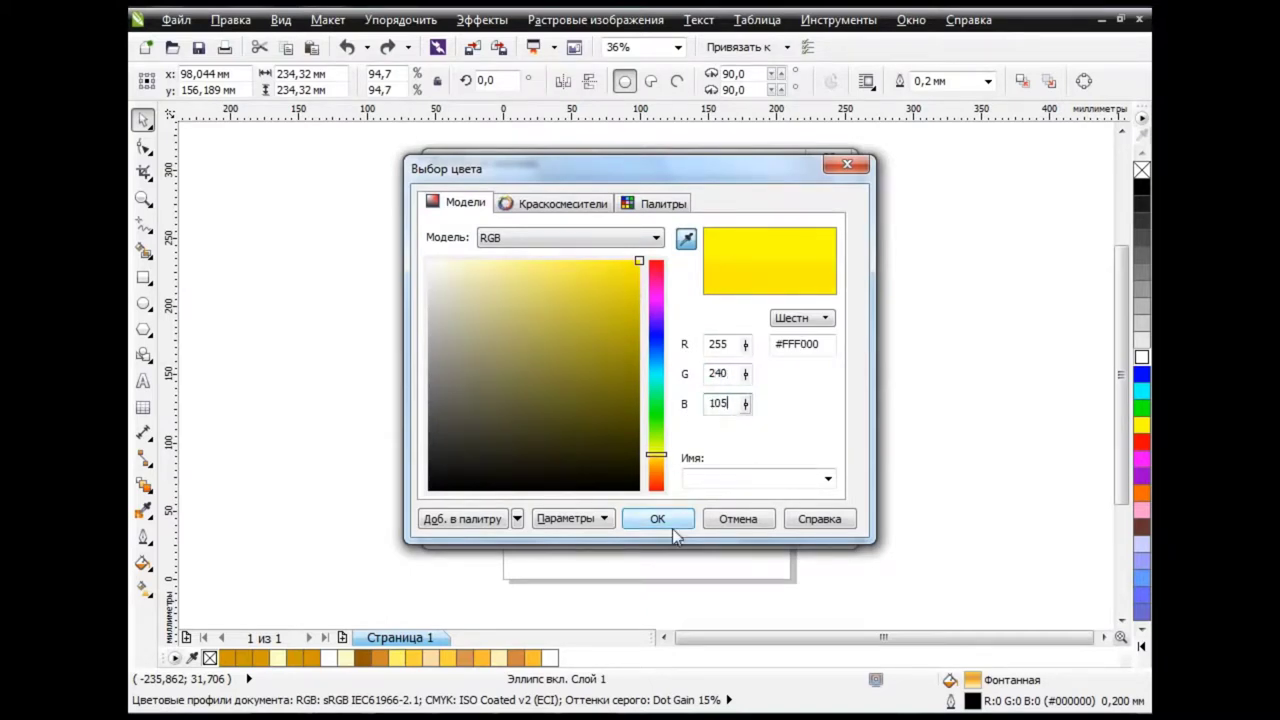
click(679, 522)
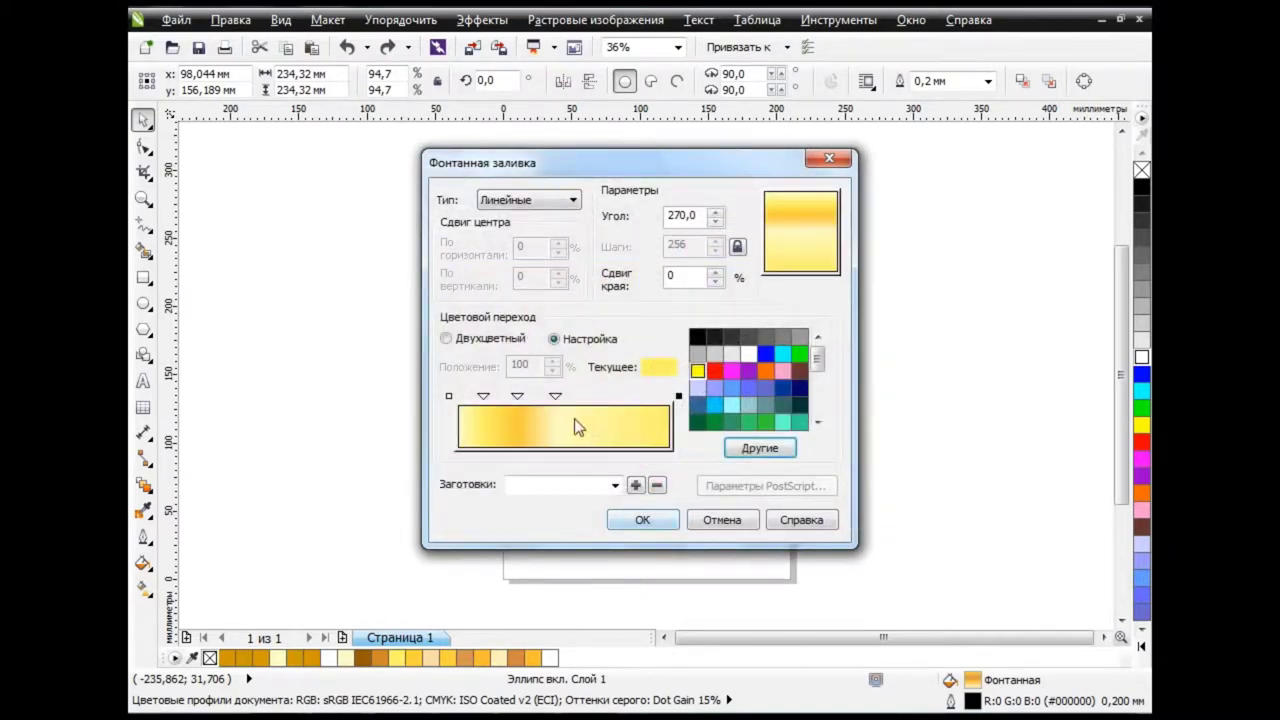
Add further gradient stops at about 34%, 60%, 70% and 88%.
double_click(522, 397)
drag(522, 397, 531, 397)
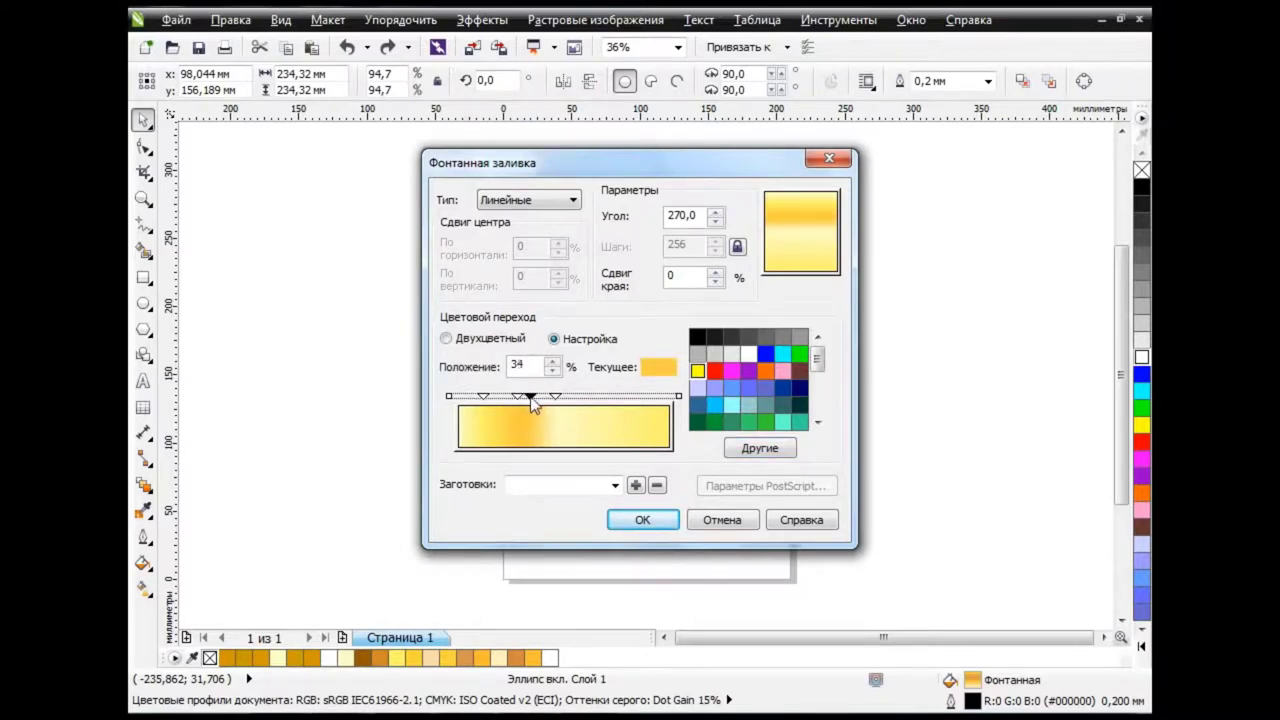
double_click(645, 397)
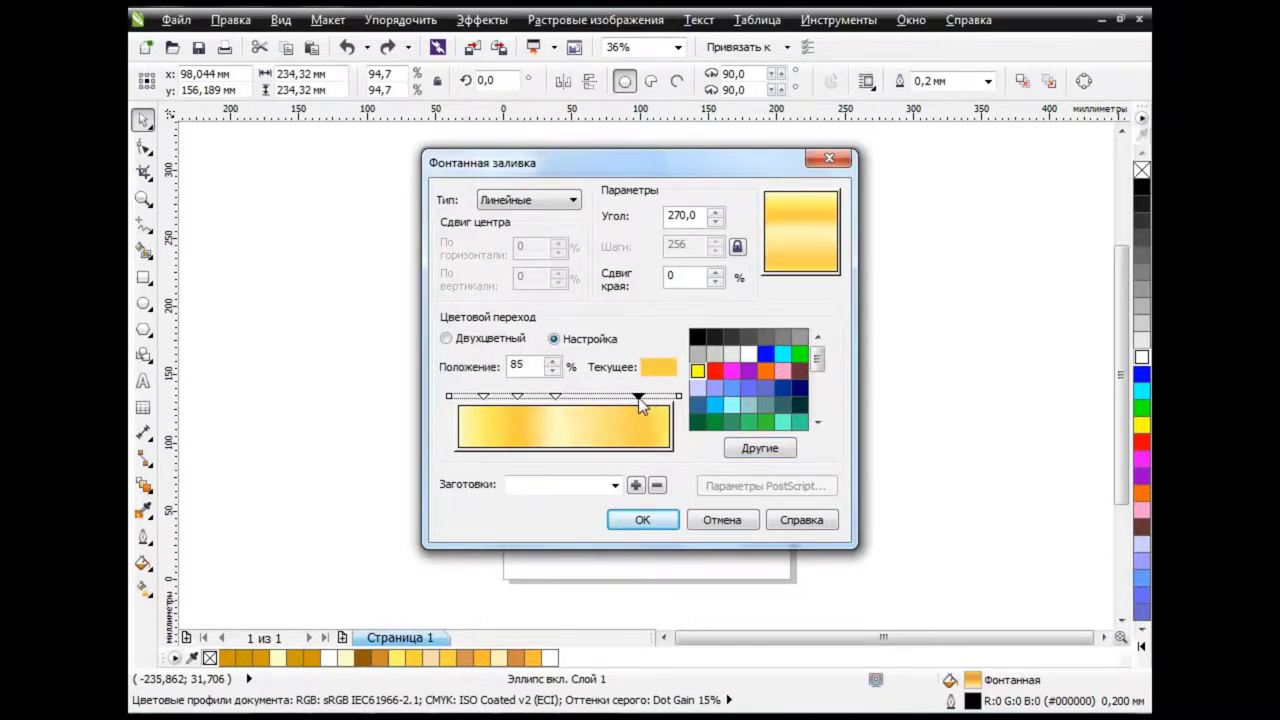
click(484, 399)
double_click(591, 397)
drag(591, 397, 607, 397)
click(519, 398)
double_click(586, 397)
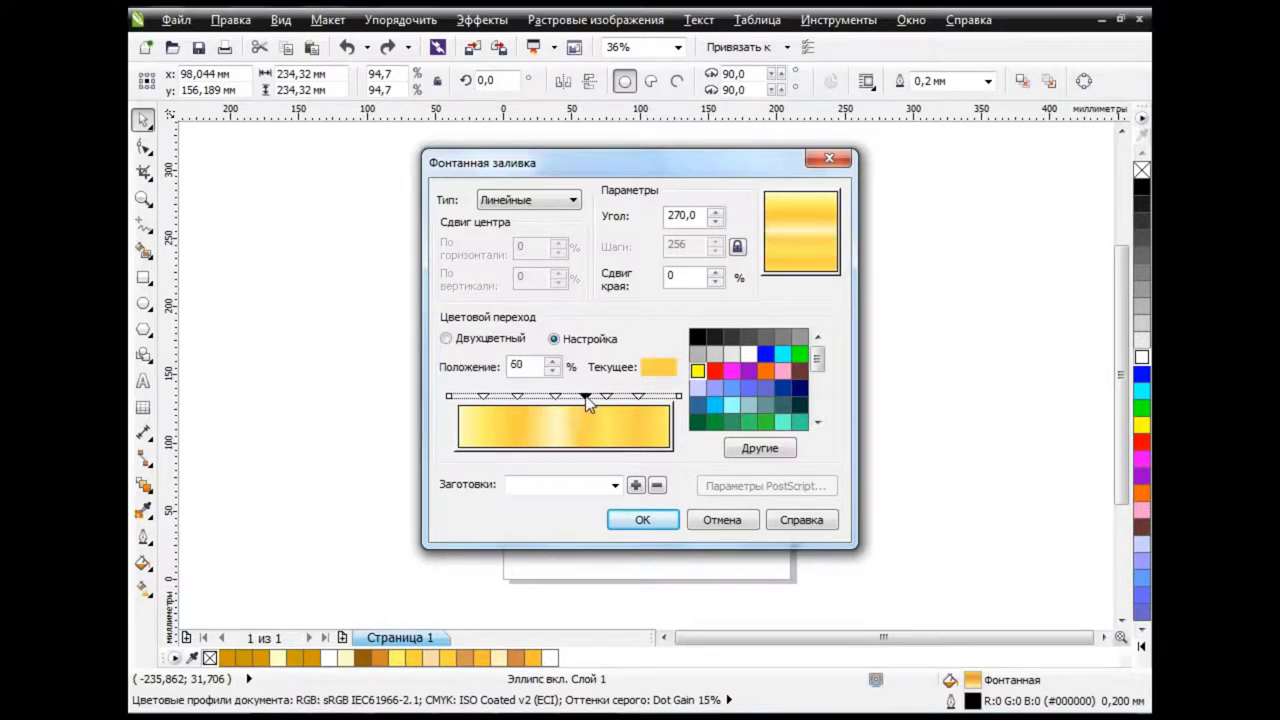
click(556, 398)
Apply the ring's custom gradient, then give the inner circle a custom fountain fill.
click(640, 520)
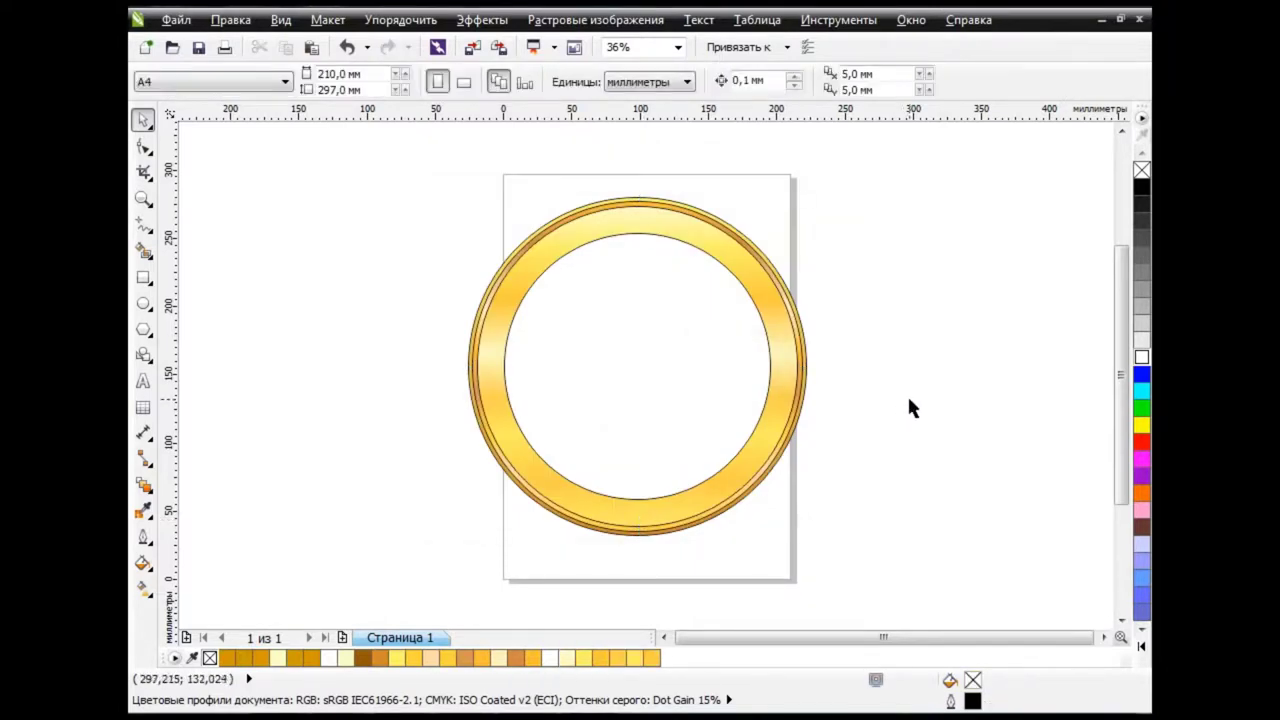
click(660, 340)
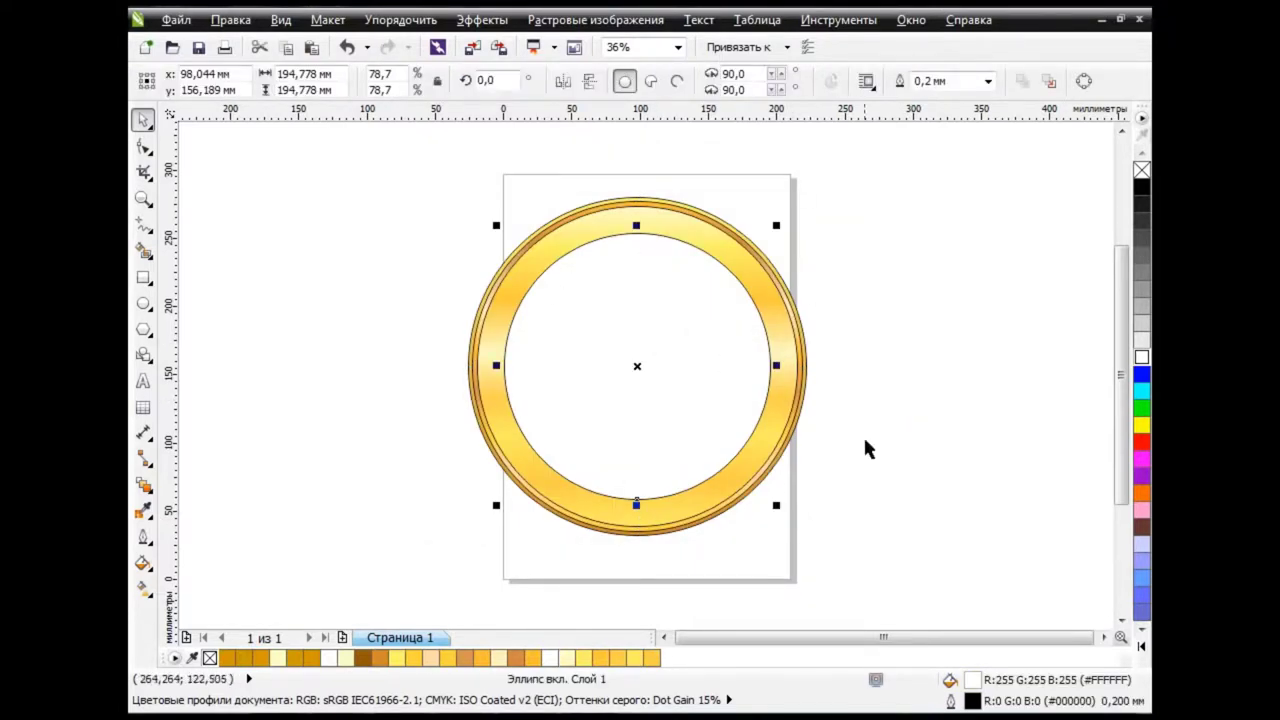
click(146, 563)
click(175, 440)
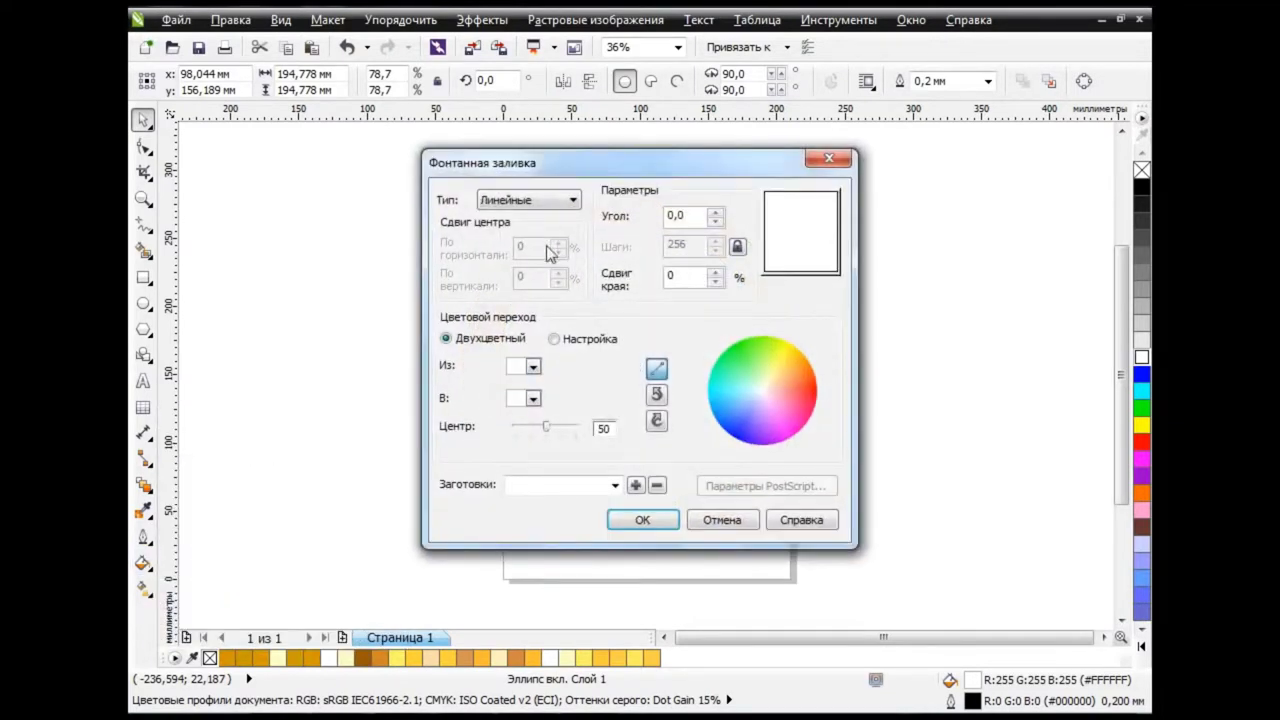
click(555, 339)
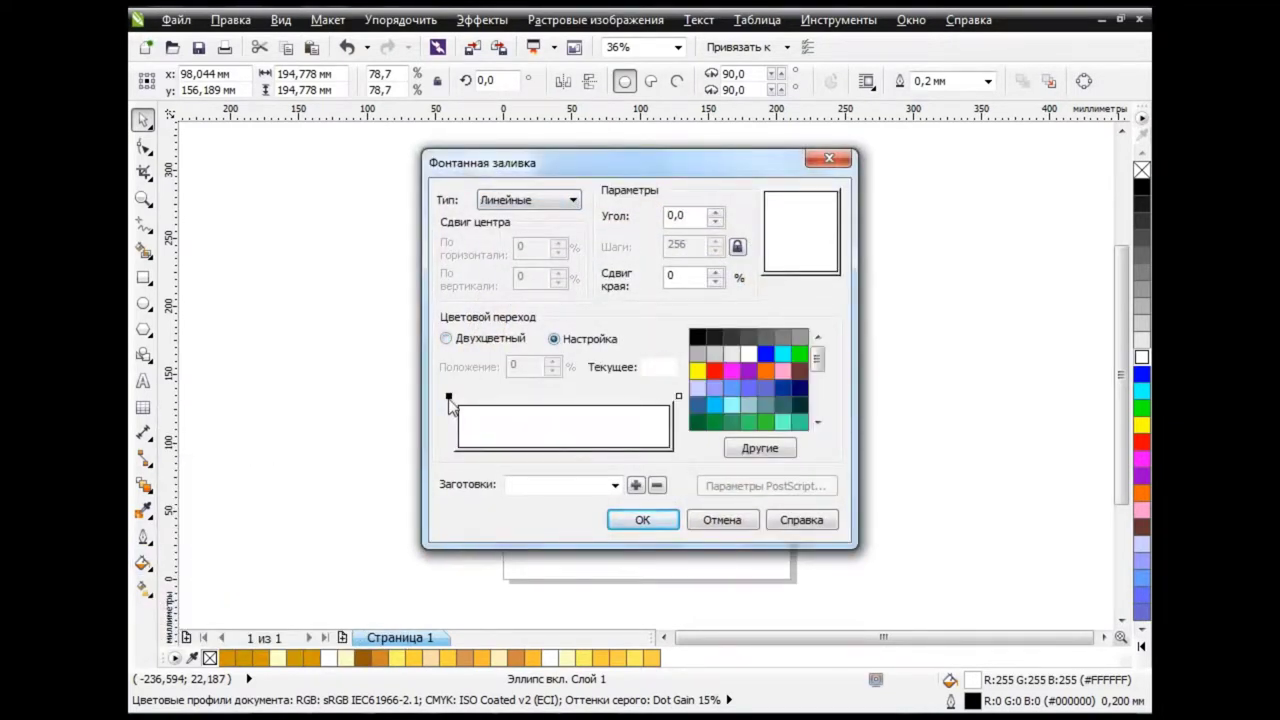
Set the gradient's start colour to a pale cream.
click(735, 448)
text(50)
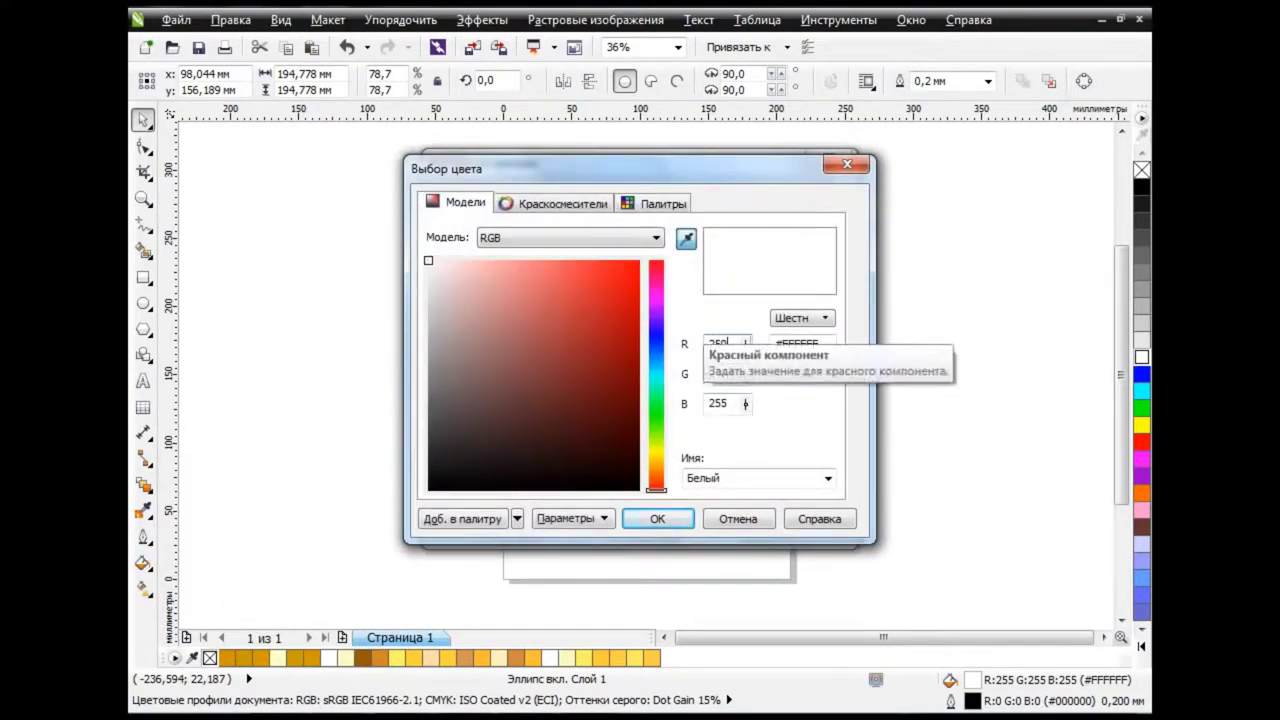
click(722, 374)
text(241)
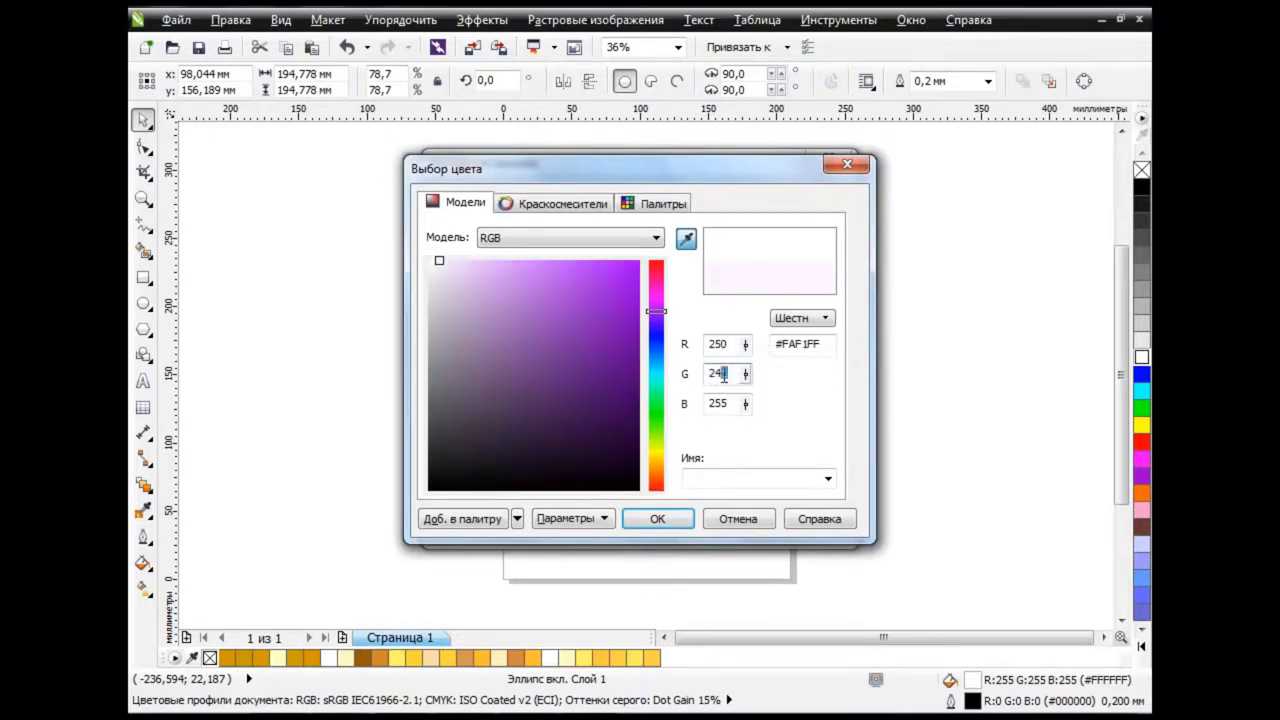
text(50)
key(Tab)
text(2)
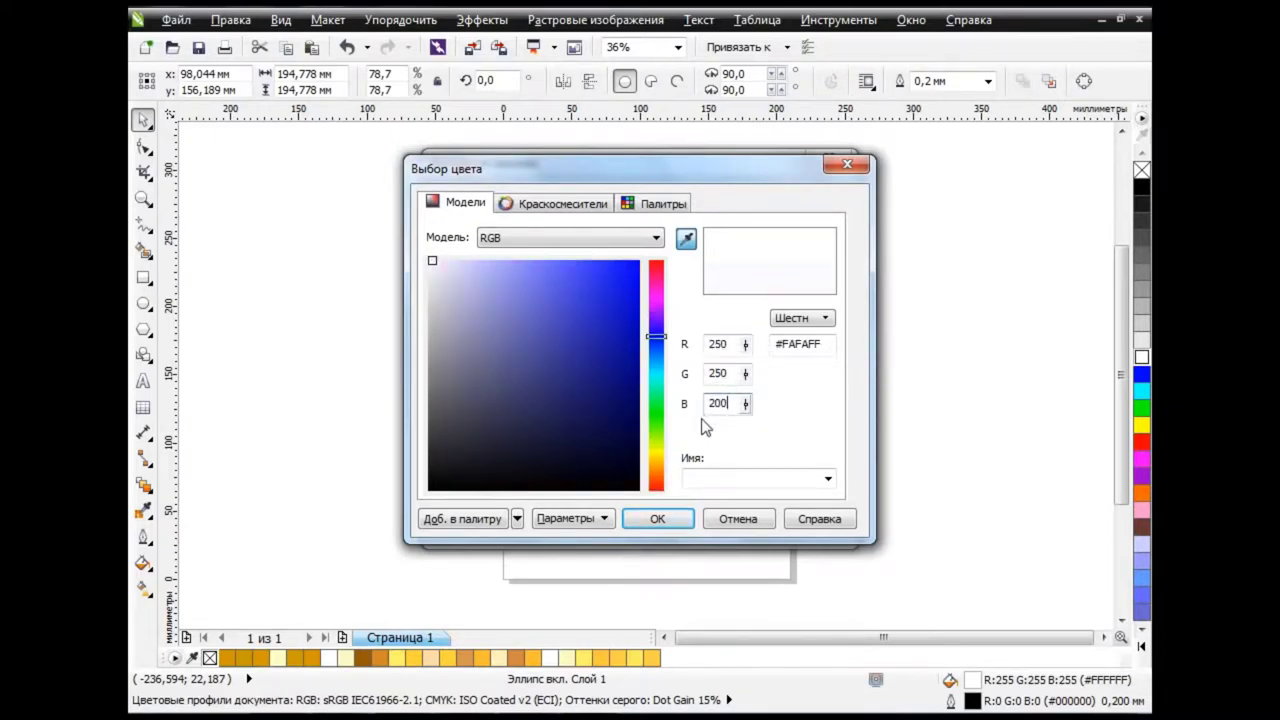
key(Return)
Set the gradient's end colour to brown, RGB 150, 90, 0.
click(752, 450)
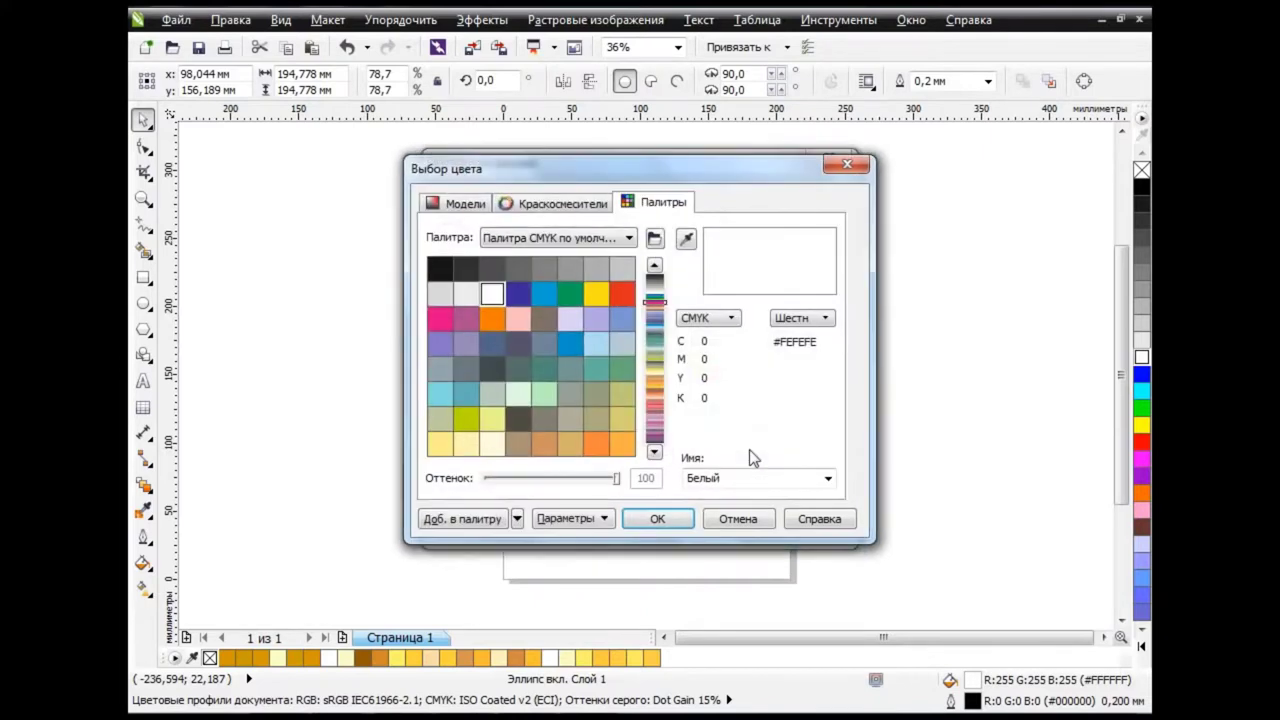
click(465, 203)
click(586, 237)
click(586, 289)
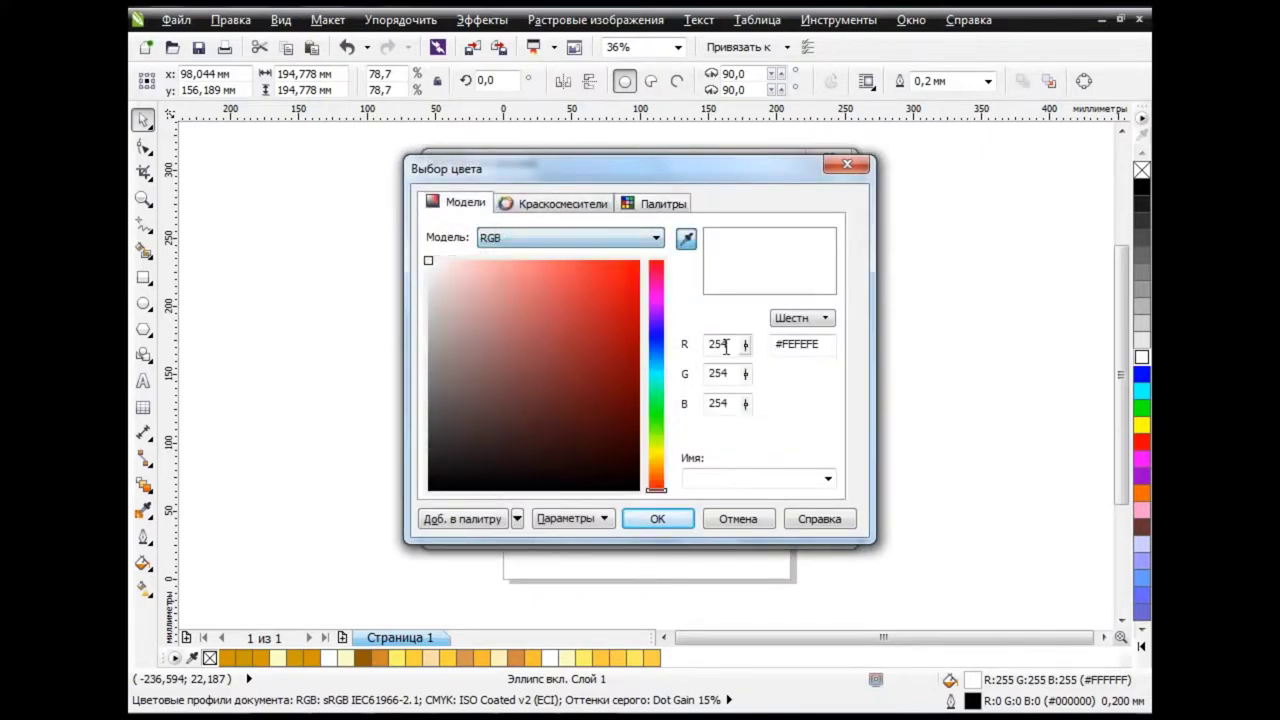
double_click(726, 345)
text(150)
key(Tab)
text(90)
key(Tab)
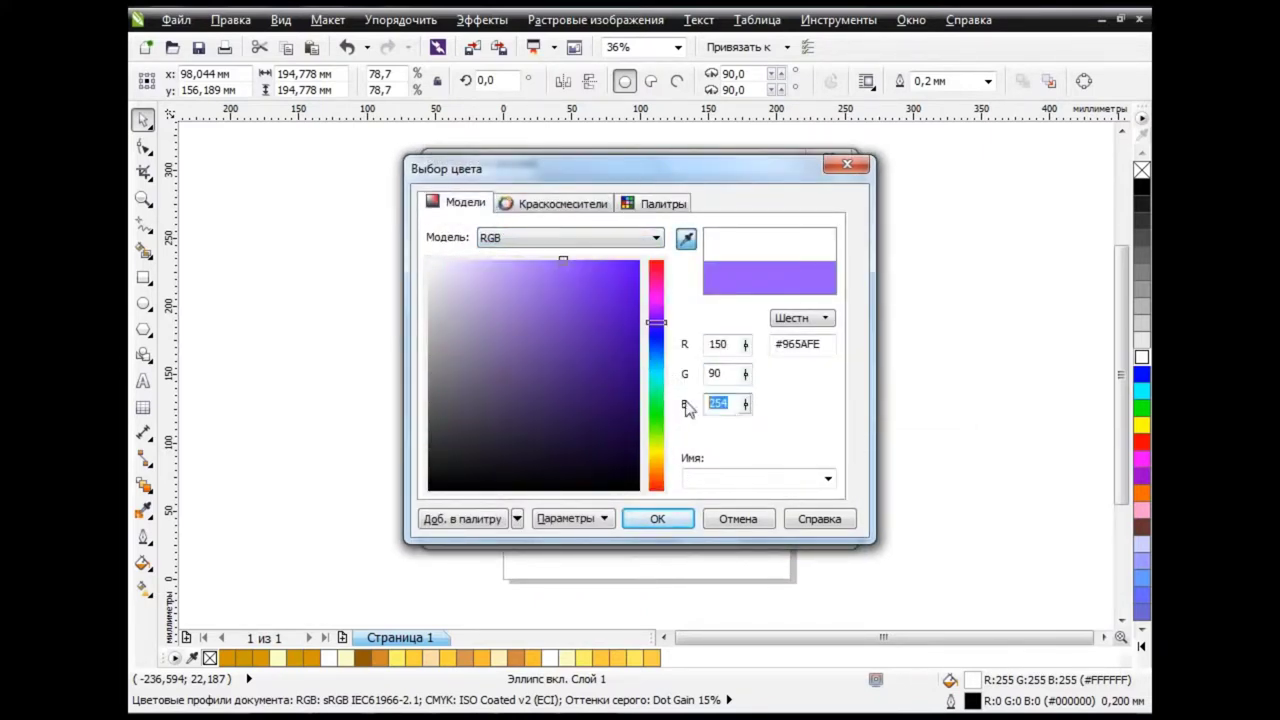
text(0)
click(657, 518)
Set the gradient angle to -90° and apply the fill to the inner circle.
double_click(686, 215)
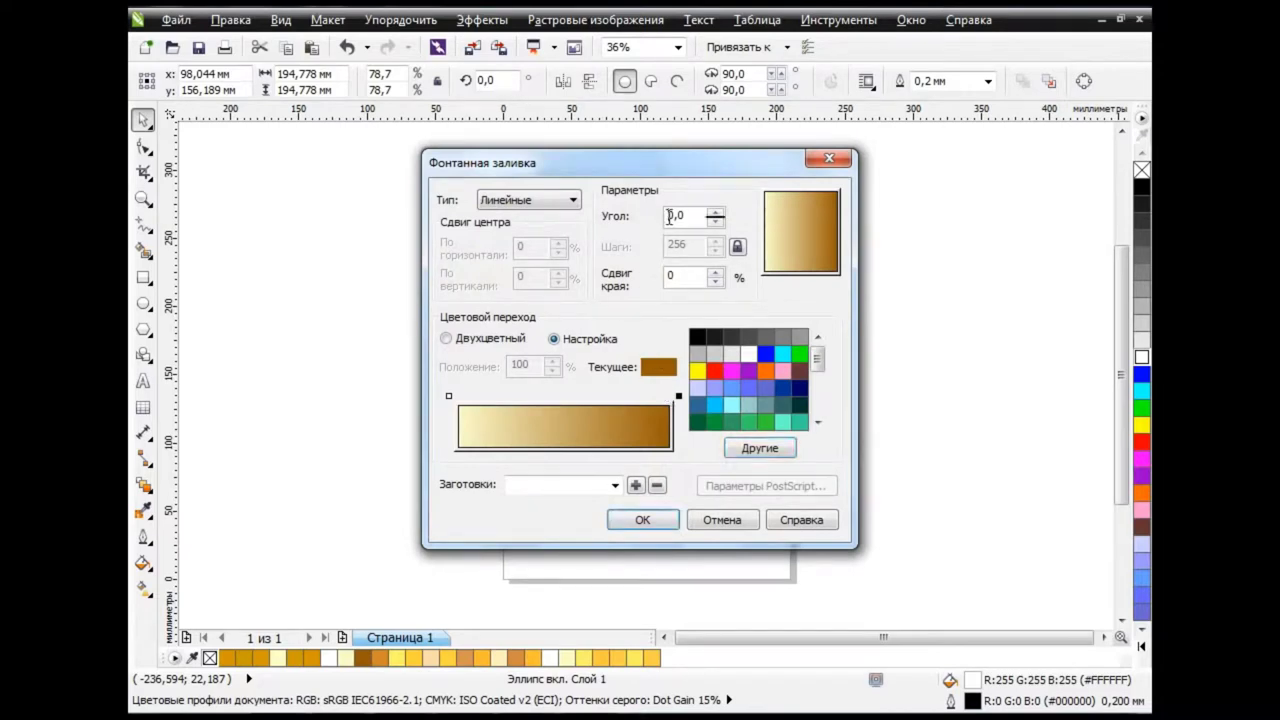
text(-90)
key(Tab)
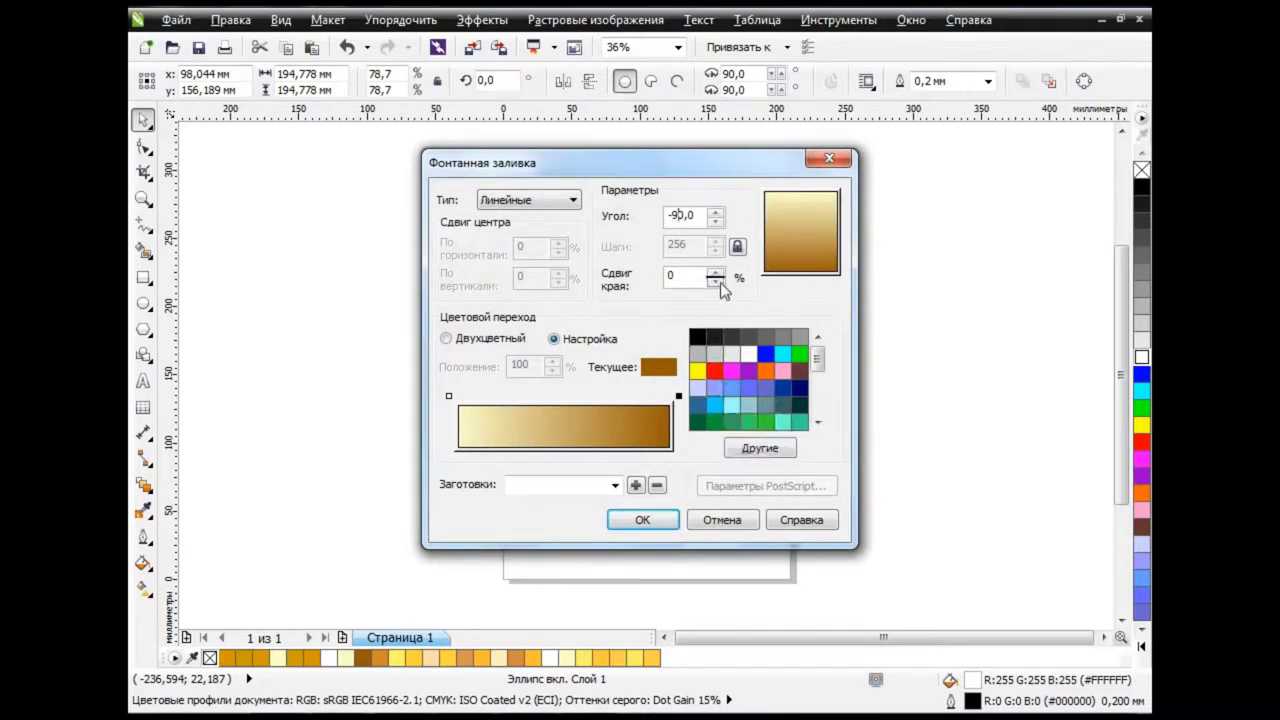
click(642, 519)
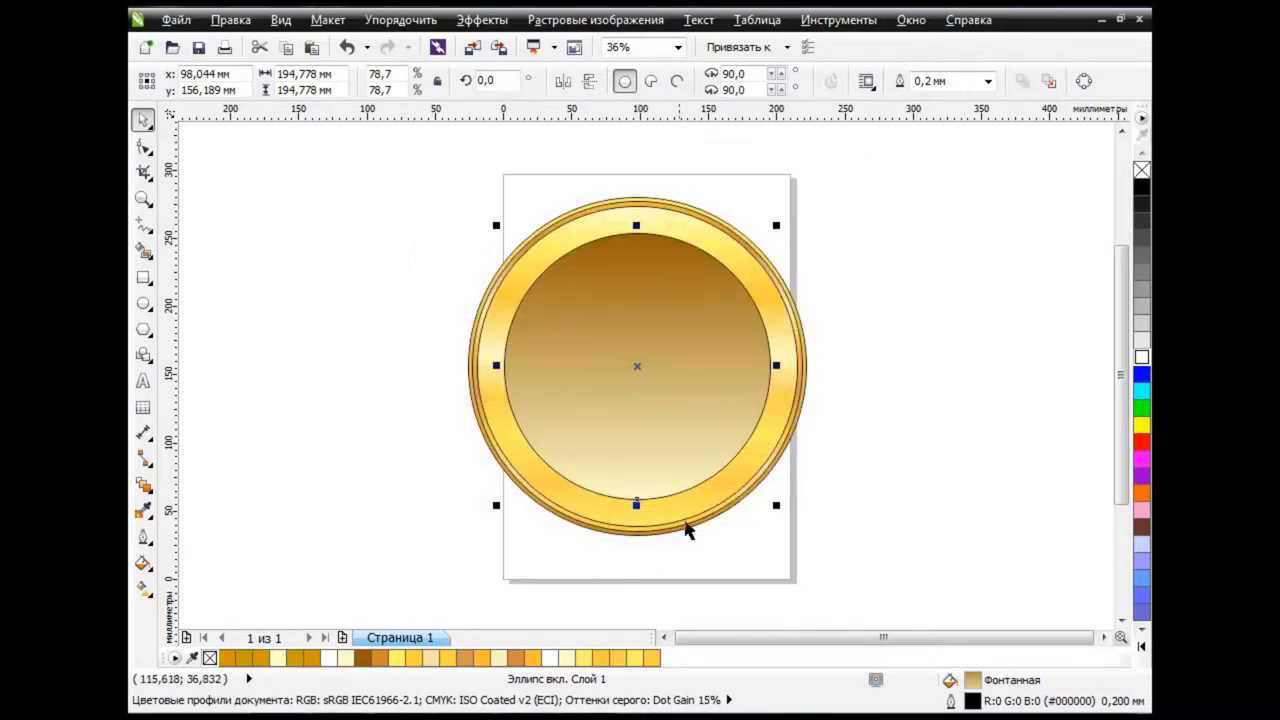
click(877, 395)
Make a smaller concentric copy of the inner circle and give it a radial fountain fill.
click(690, 330)
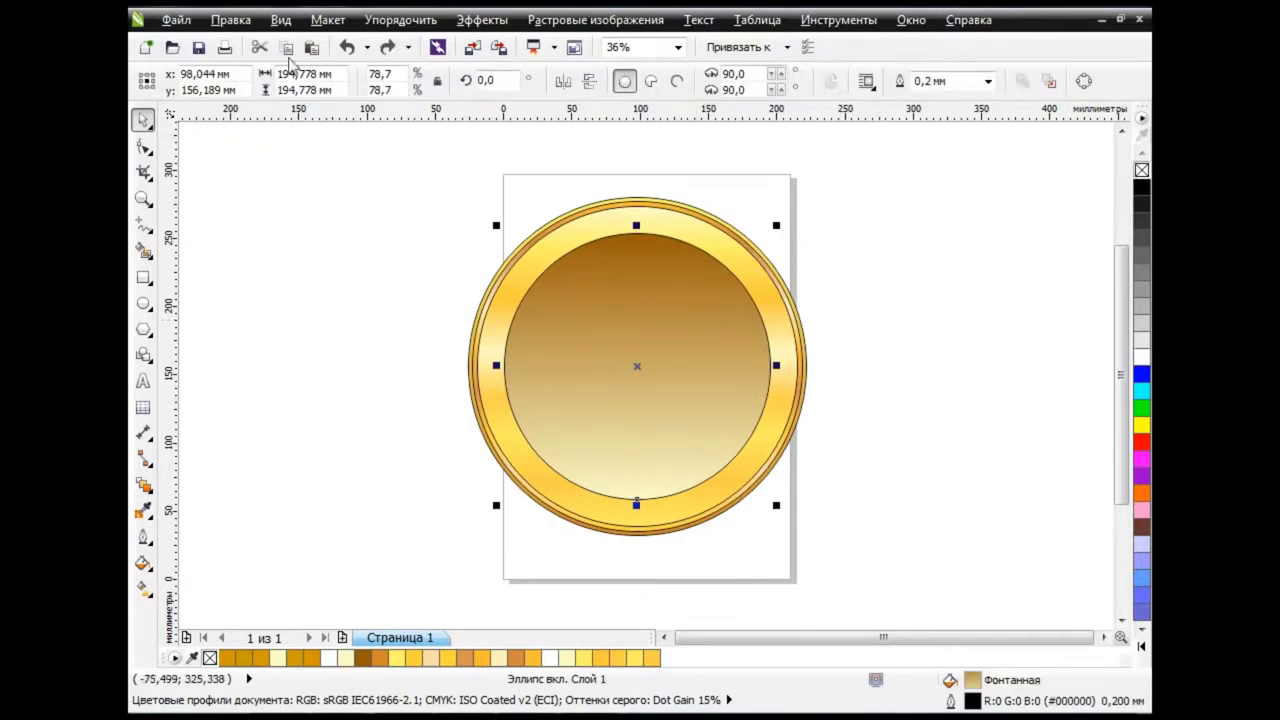
drag(776, 225, 766, 236)
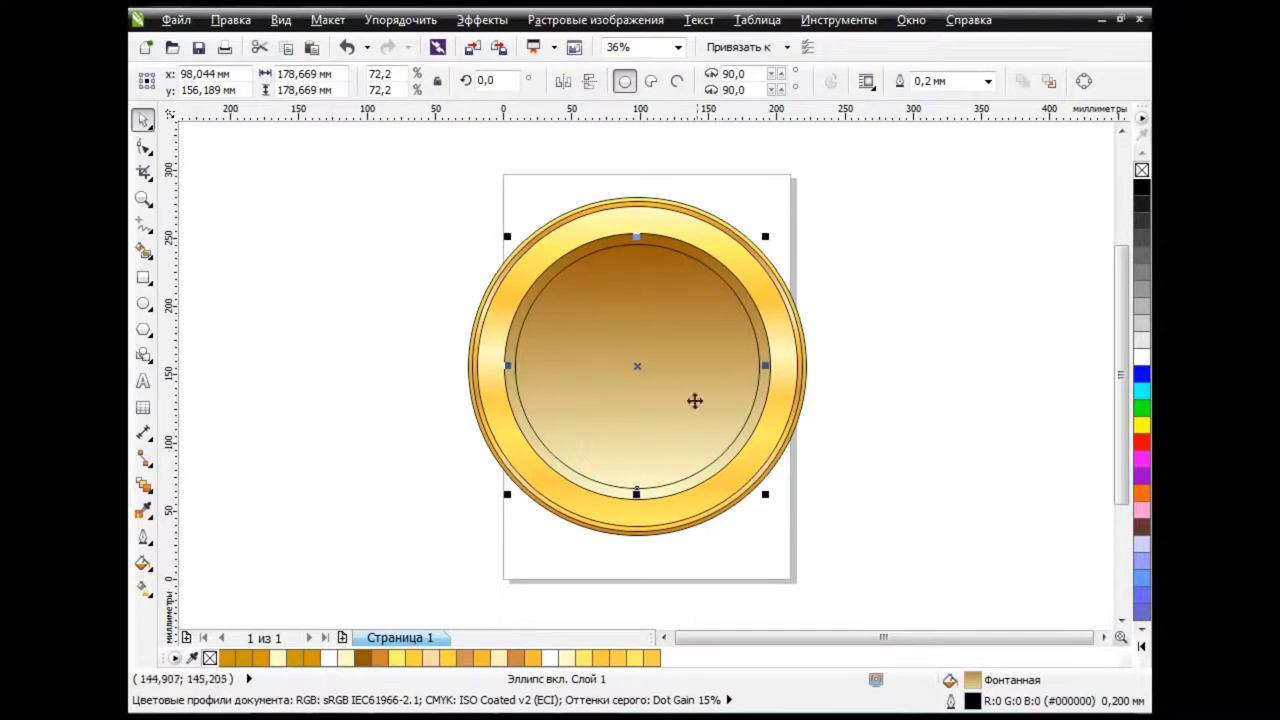
click(143, 563)
click(241, 443)
click(574, 200)
click(510, 226)
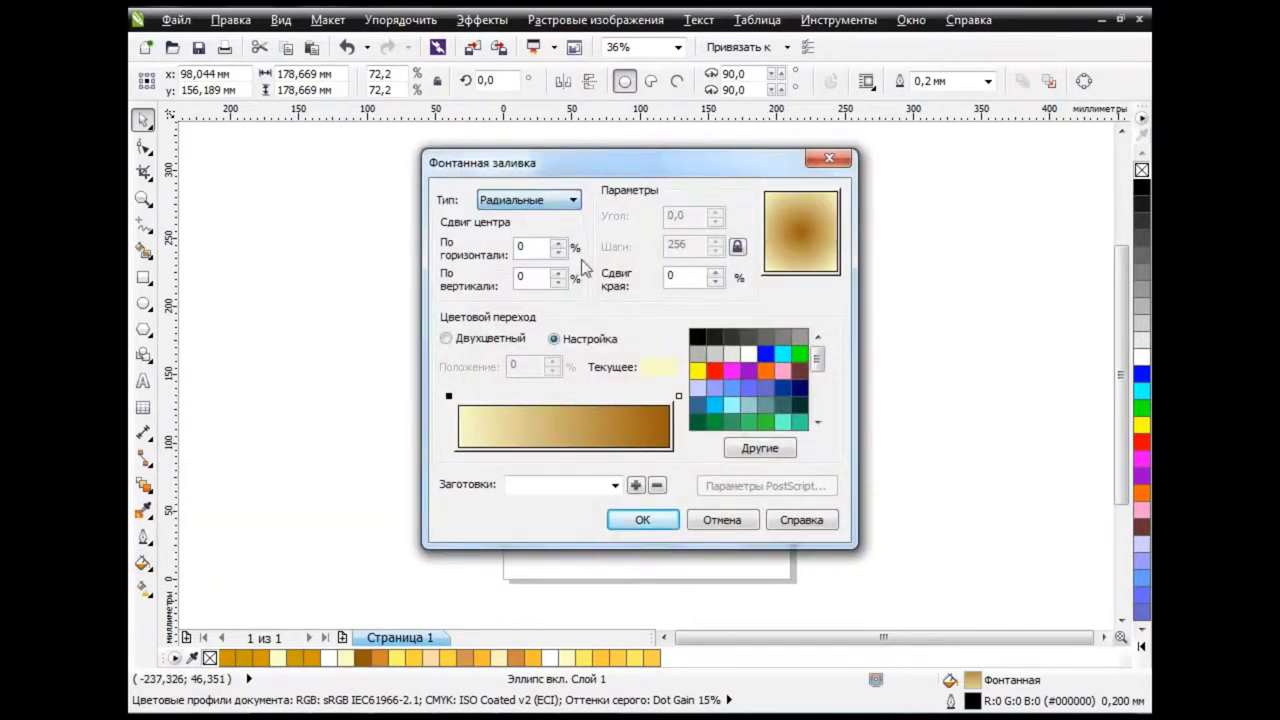
Set the gradient's first colour to tan, with a green value of 155.
click(759, 449)
click(458, 202)
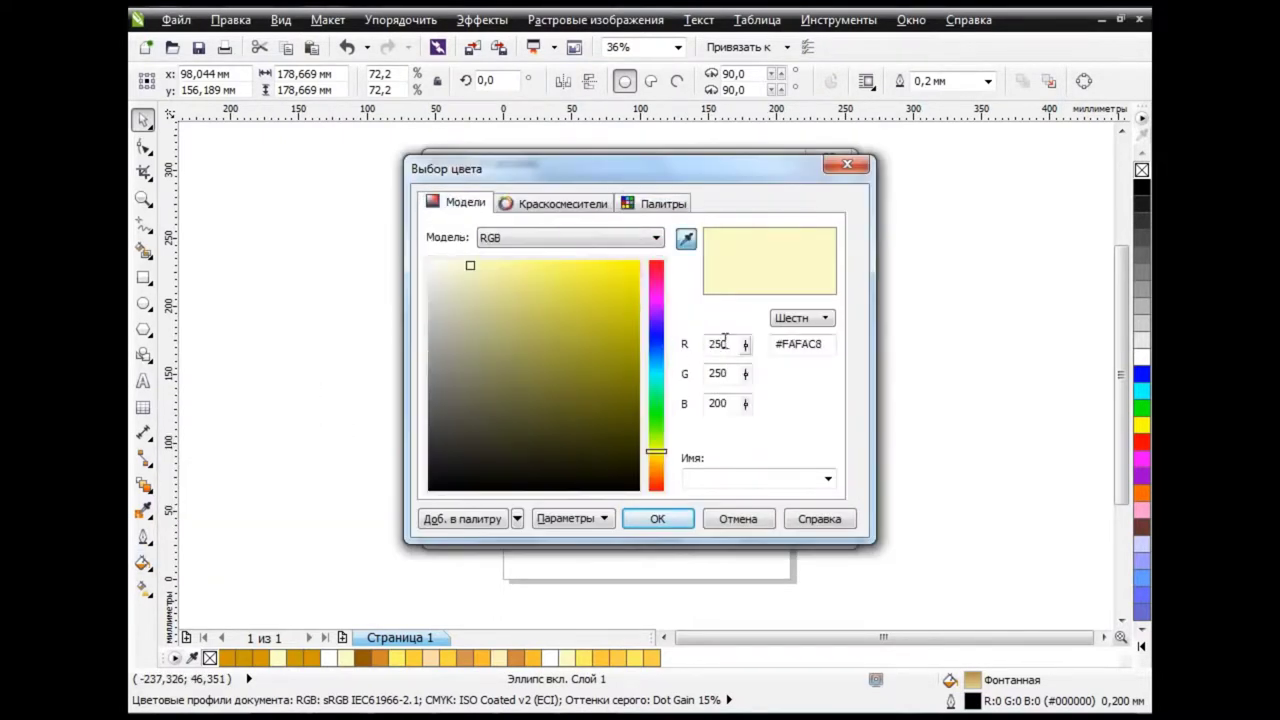
double_click(718, 373)
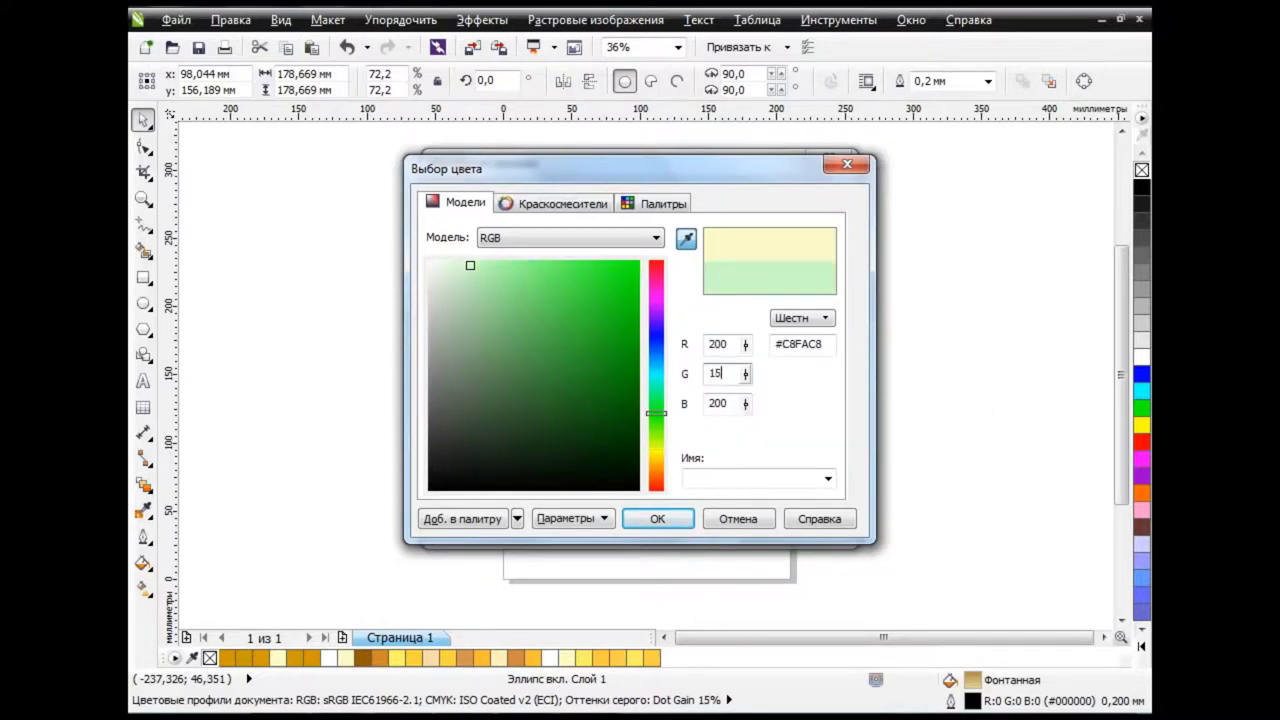
text(155)
key(Tab)
text(110)
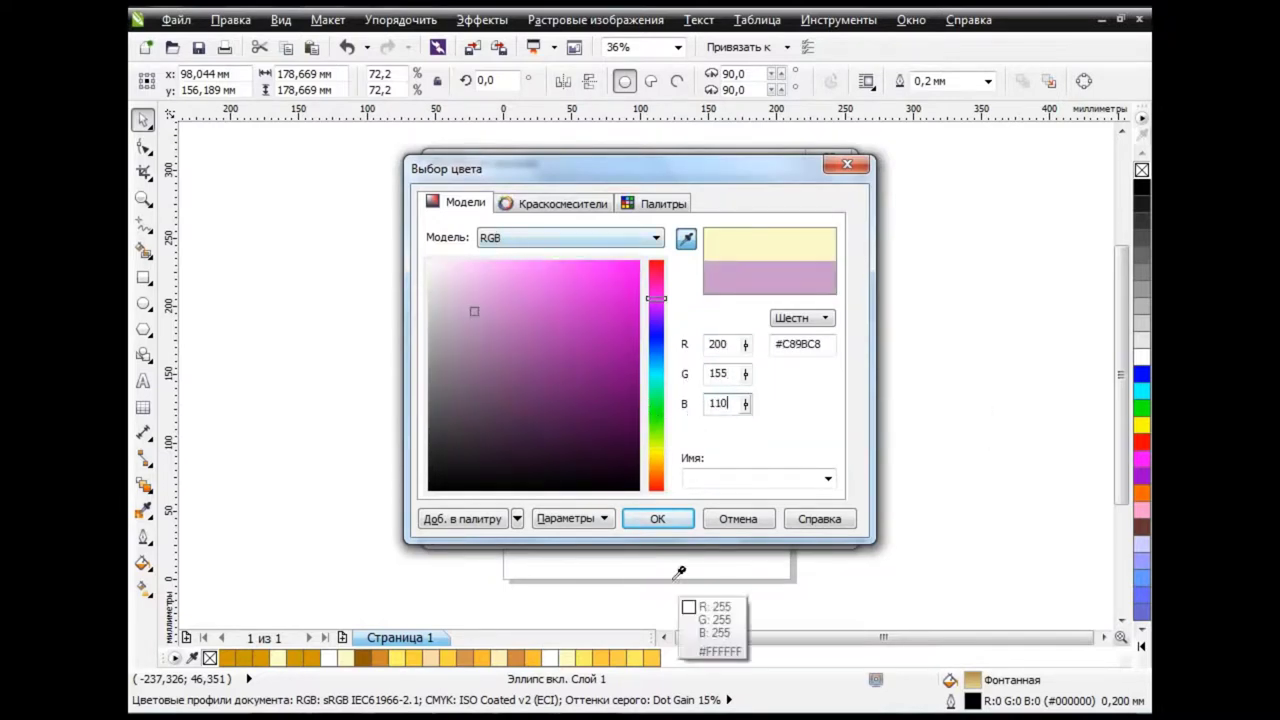
click(683, 522)
Set the end colour to cream with blue 235 and apply the radial gradient.
click(678, 397)
click(759, 448)
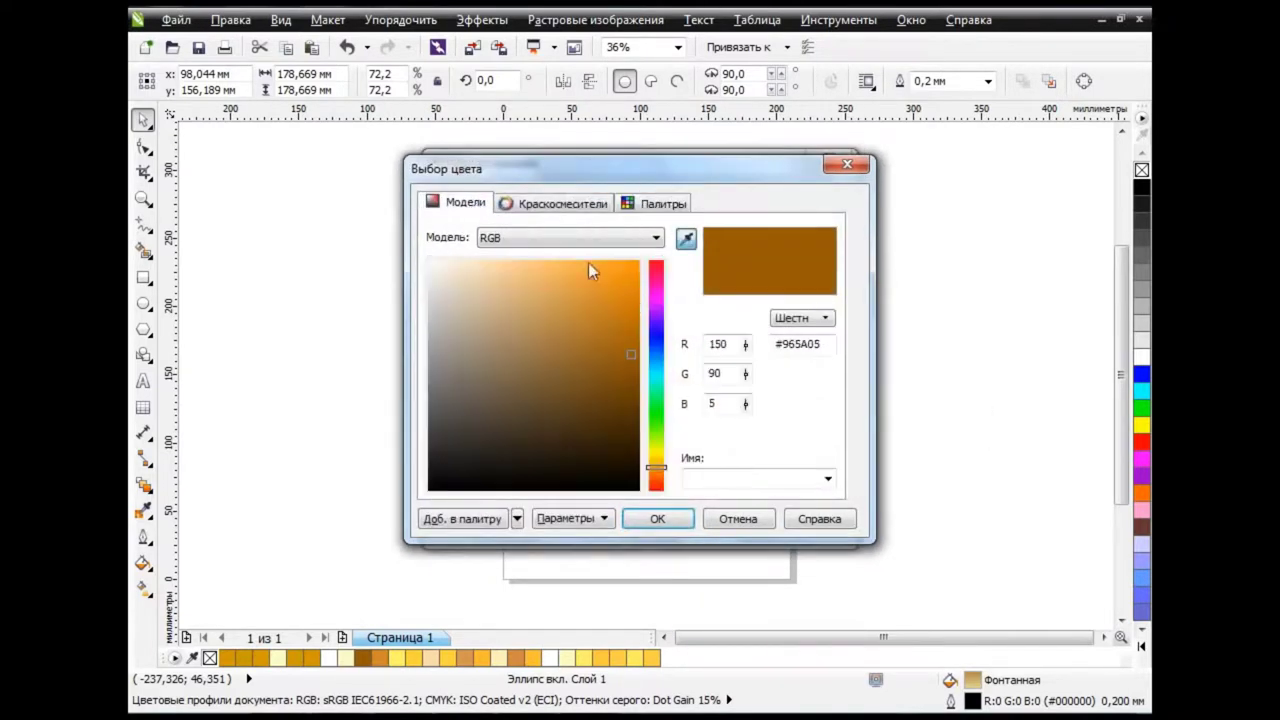
text(5)
key(Tab)
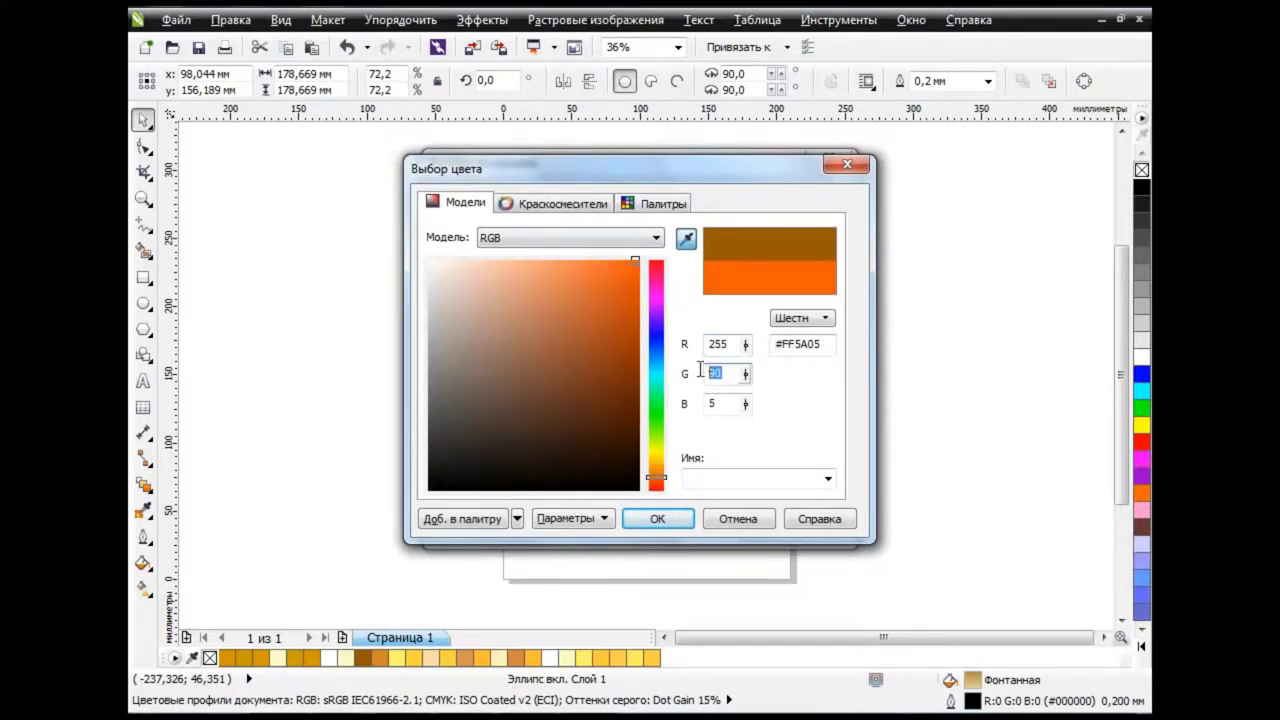
key(BackSpace)
text(235)
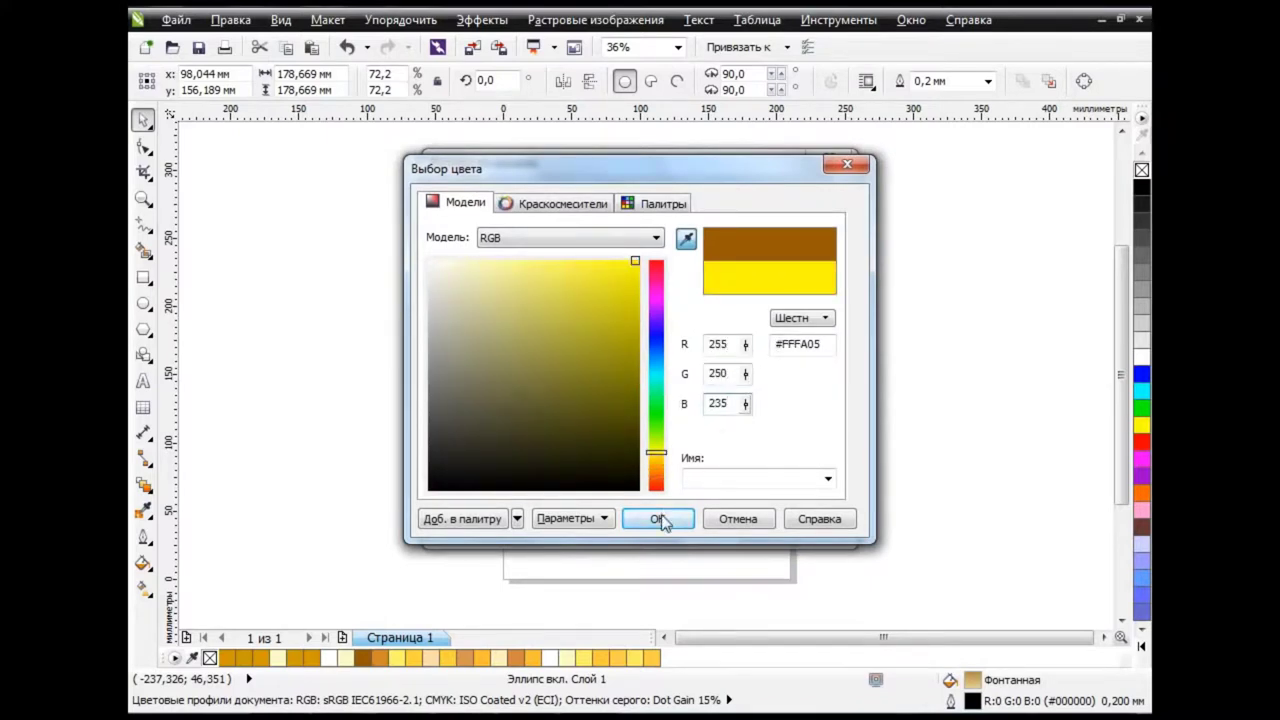
click(713, 373)
click(660, 522)
click(645, 520)
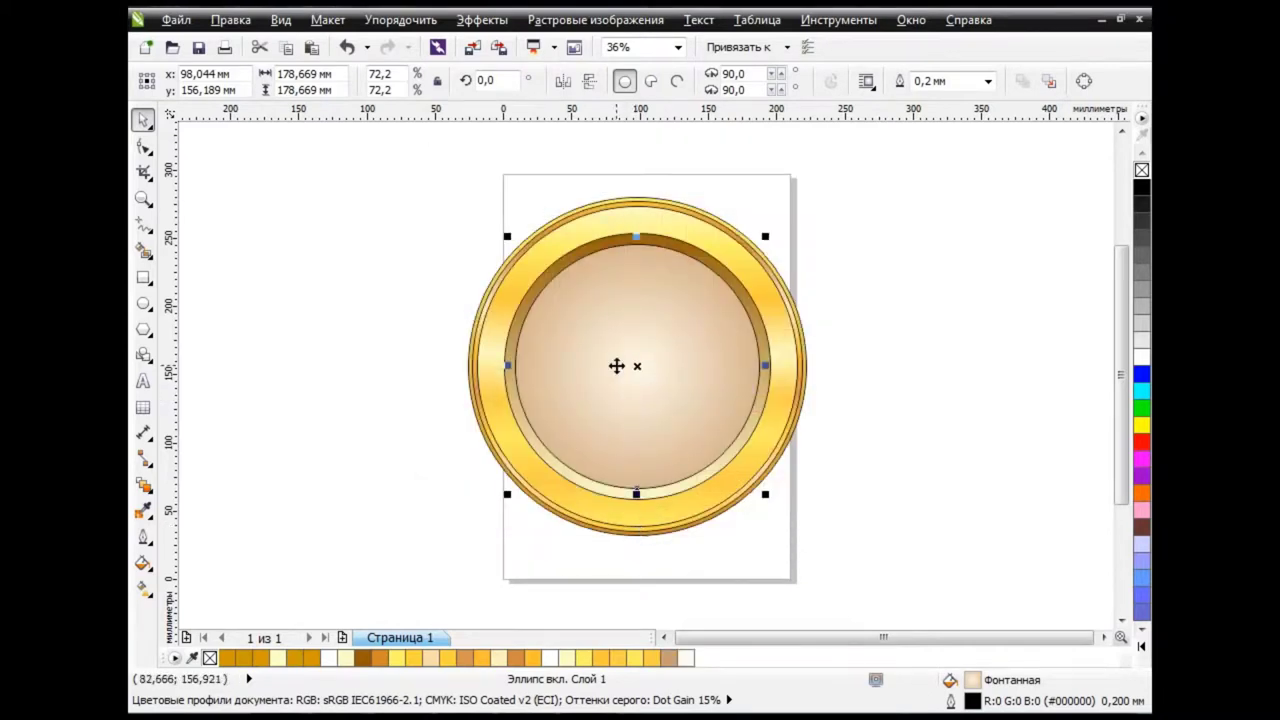
Drag the inner circle's gradient edge and middle stop inward to soften the glow.
click(143, 588)
click(180, 581)
click(694, 366)
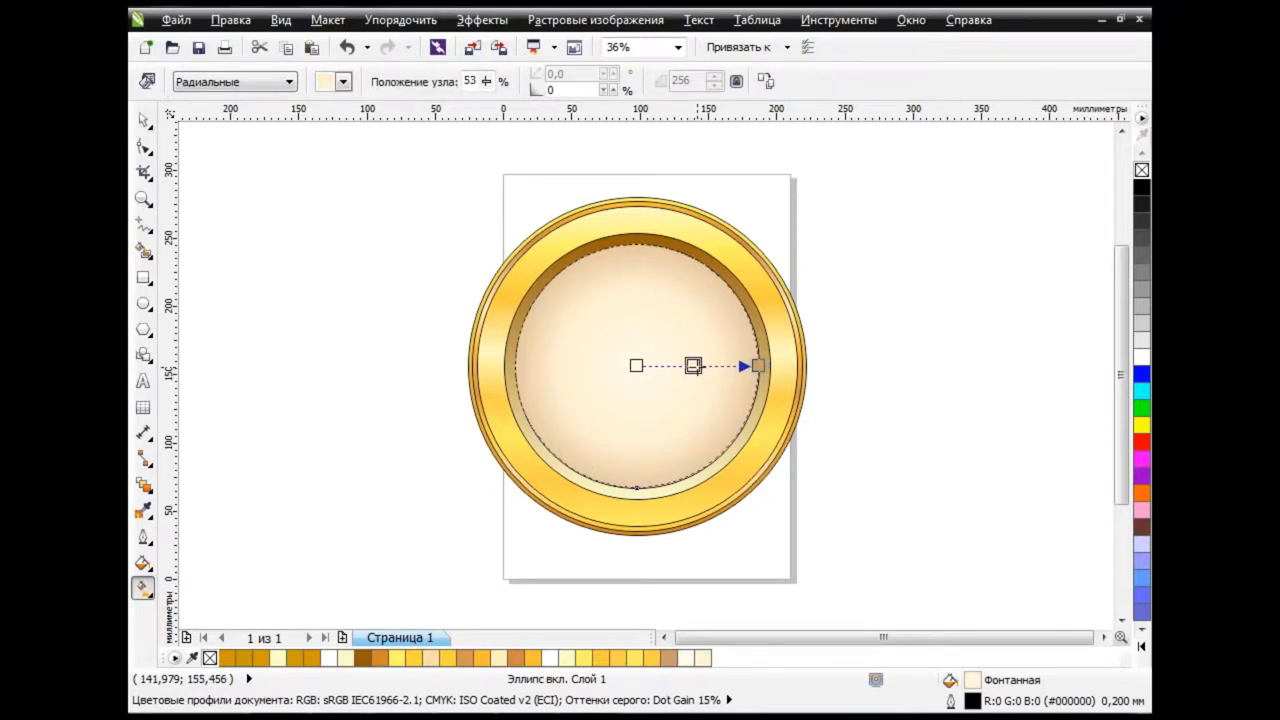
drag(757, 366, 743, 361)
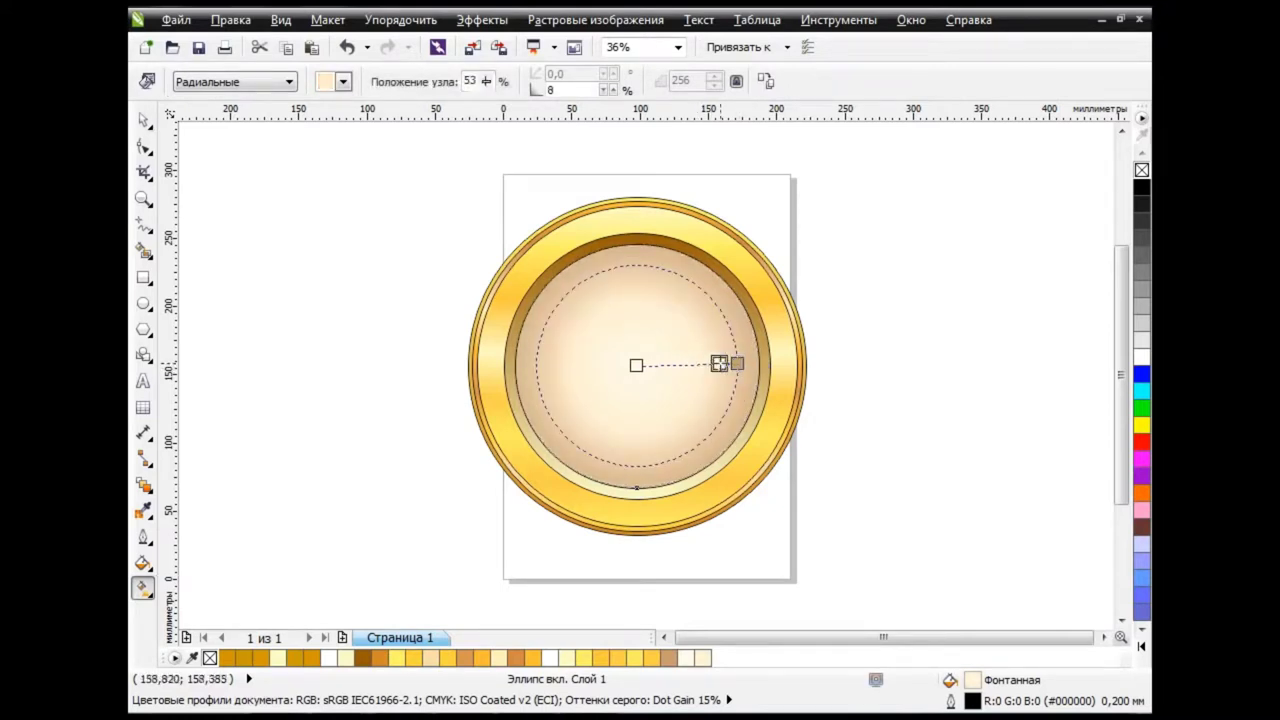
scroll(720, 363, up, 2)
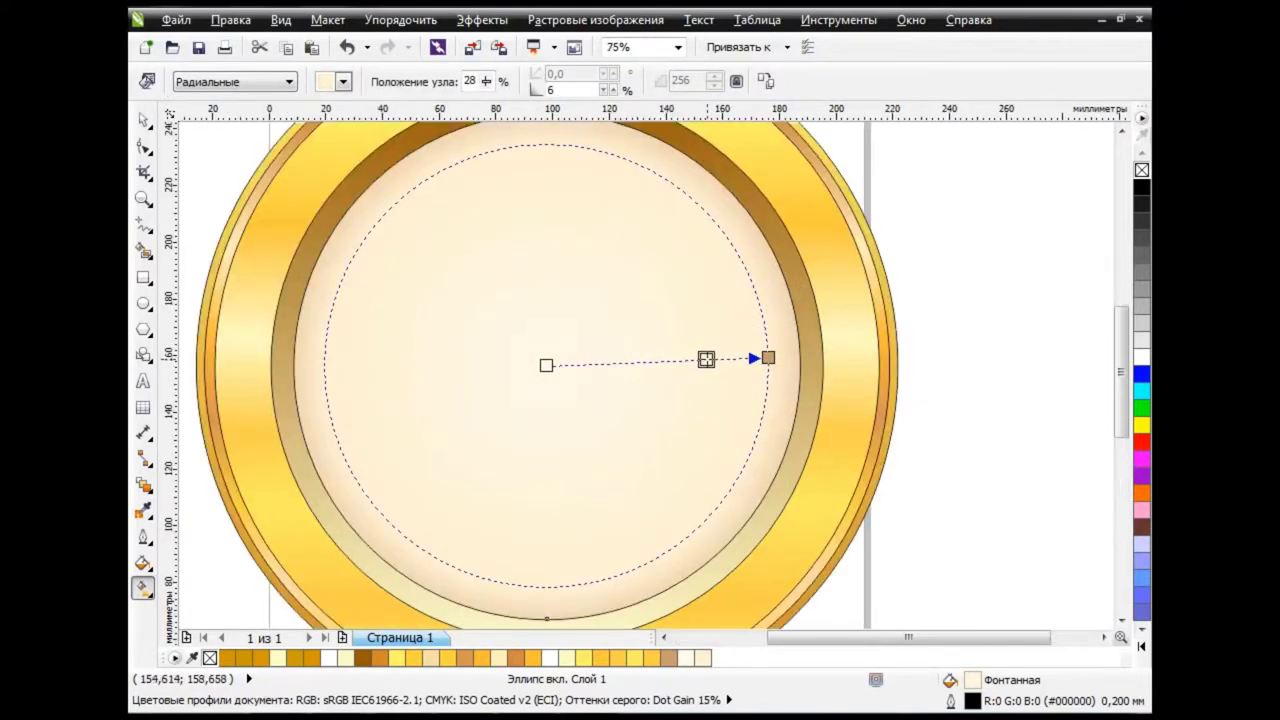
mouse_move(725, 359)
mouse_down()
mouse_move(696, 359)
mouse_move(739, 354)
mouse_move(701, 355)
mouse_up()
Zoom out, undo the last change, and move the gold ring to the page's top-left.
key(space)
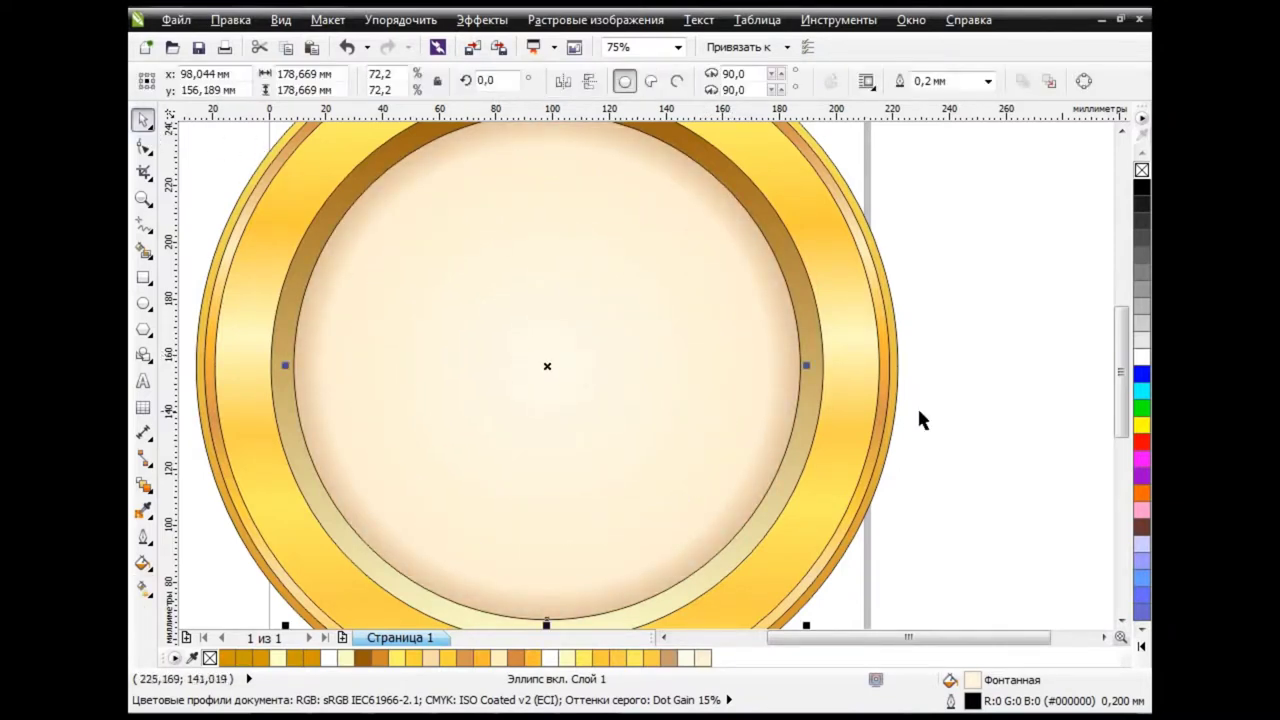
key(Escape)
scroll(458, 397, down, 2)
click(664, 638)
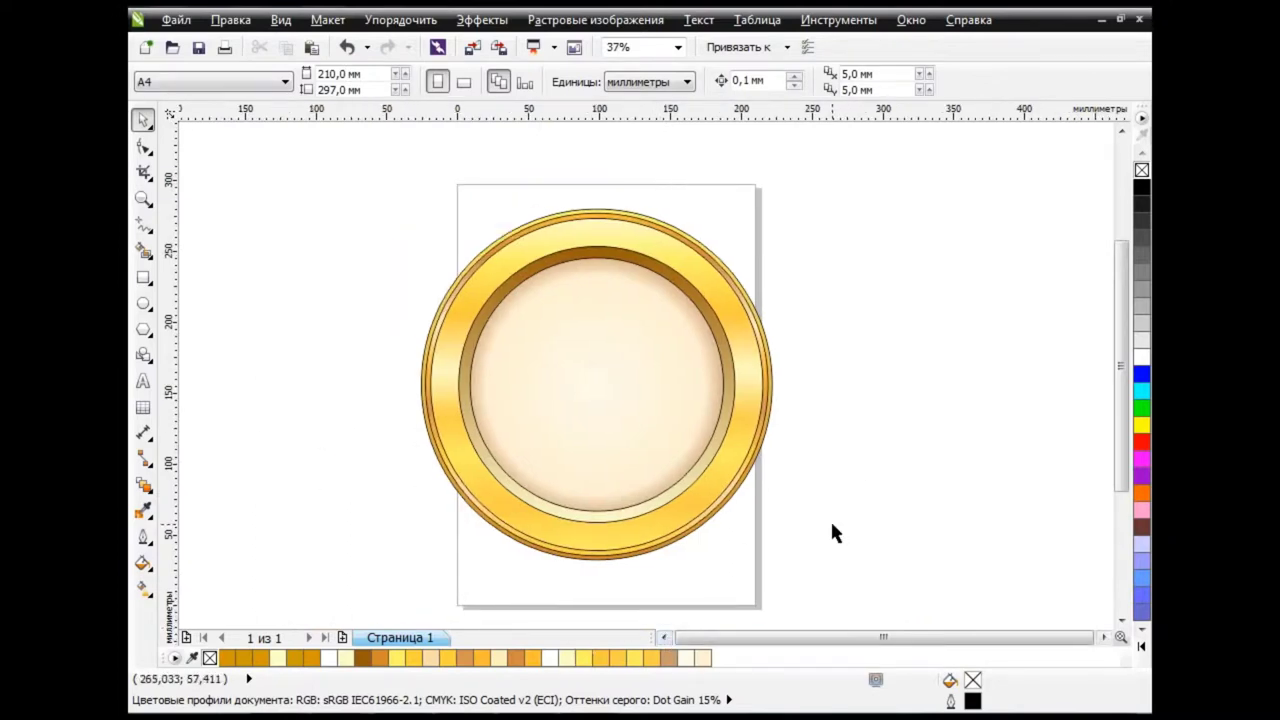
key(ctrl+z)
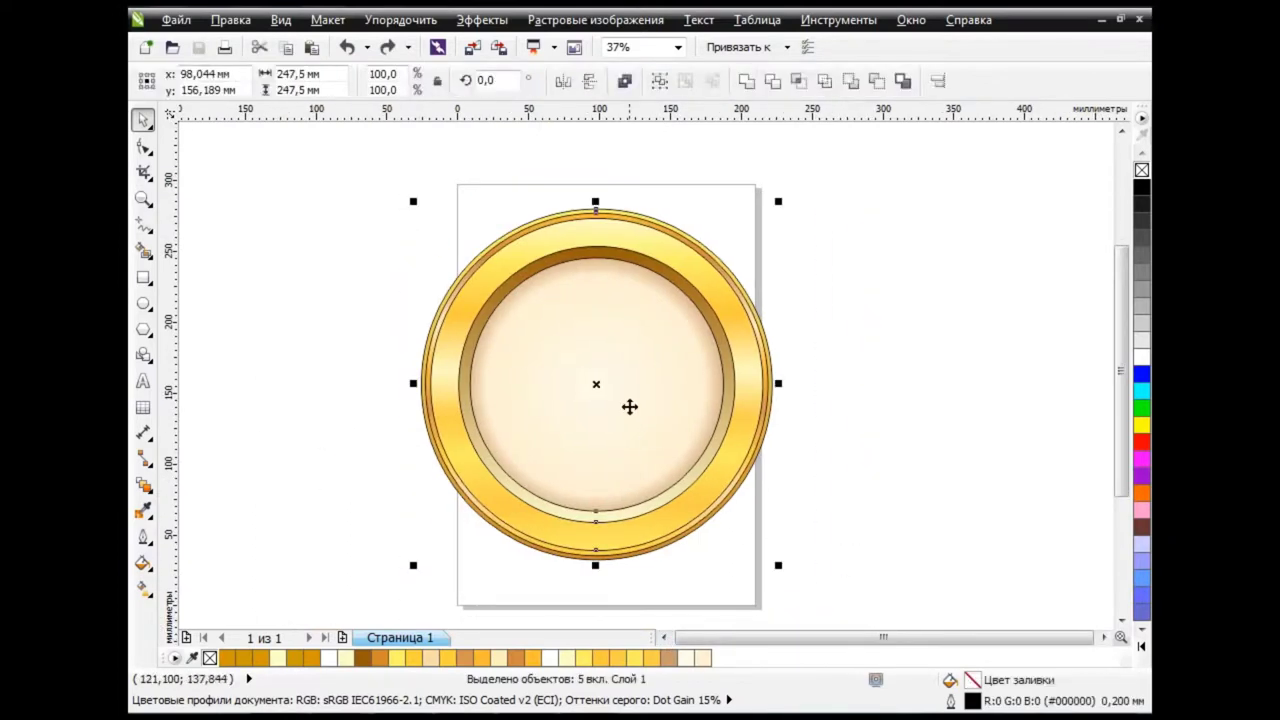
drag(628, 408, 391, 323)
Shrink the gold ring, then draw a triangular needle half as a closed polyline.
drag(550, 488, 350, 290)
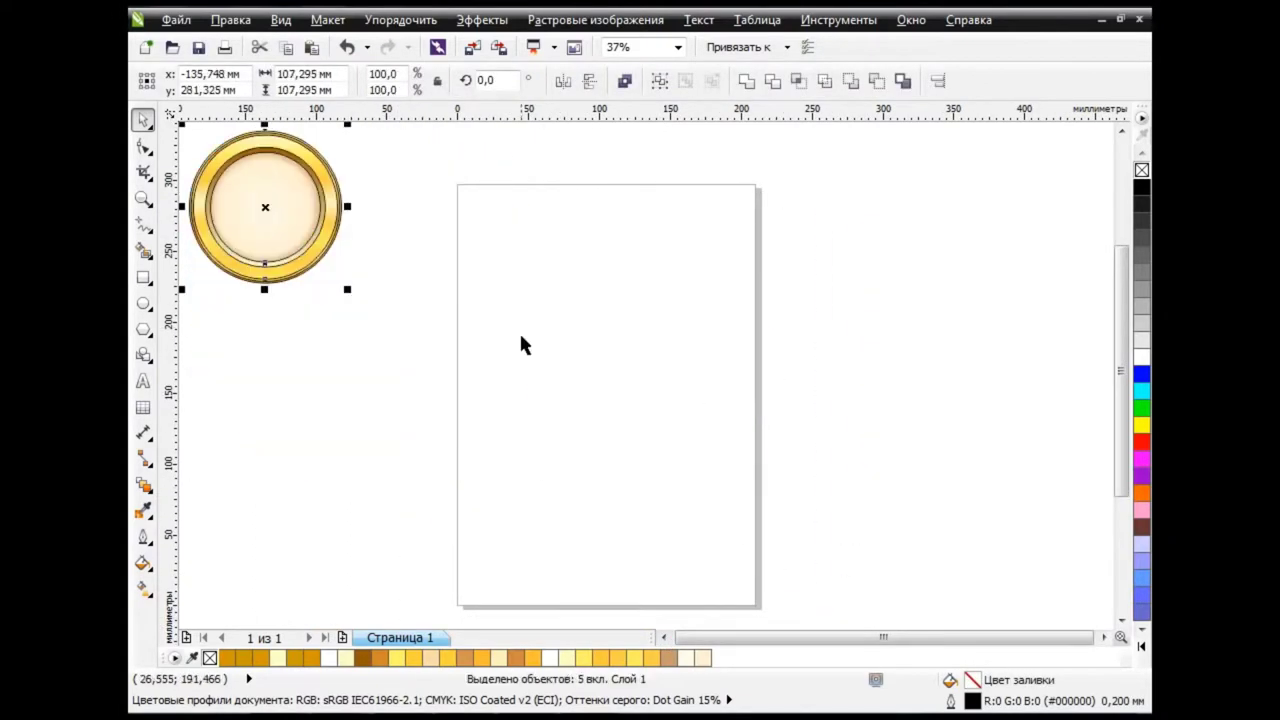
click(519, 331)
click(145, 226)
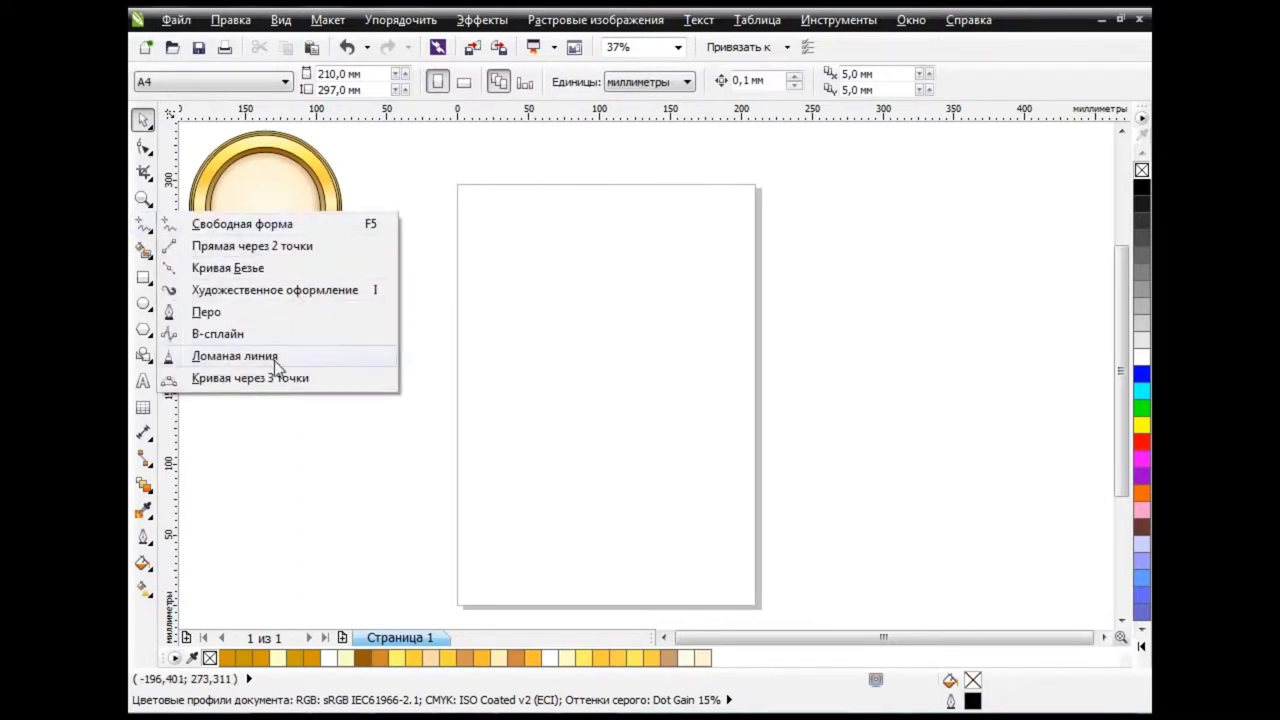
click(235, 356)
click(625, 245)
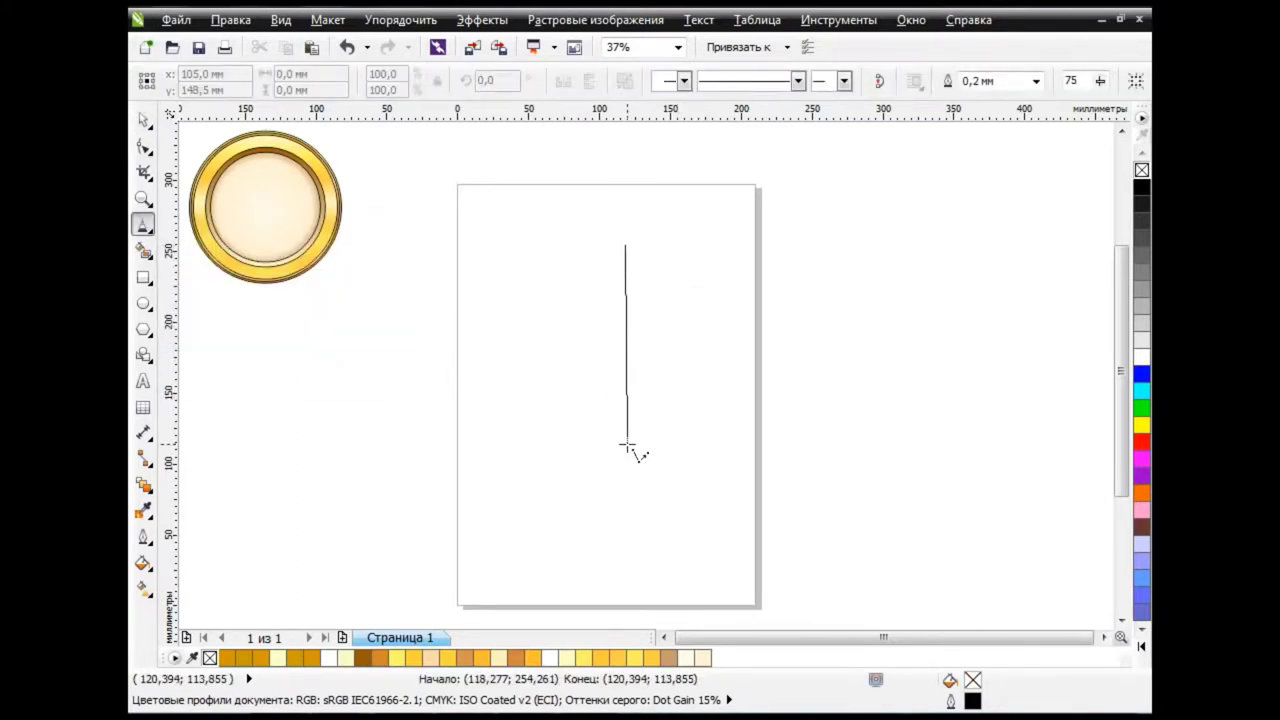
click(625, 445)
click(604, 418)
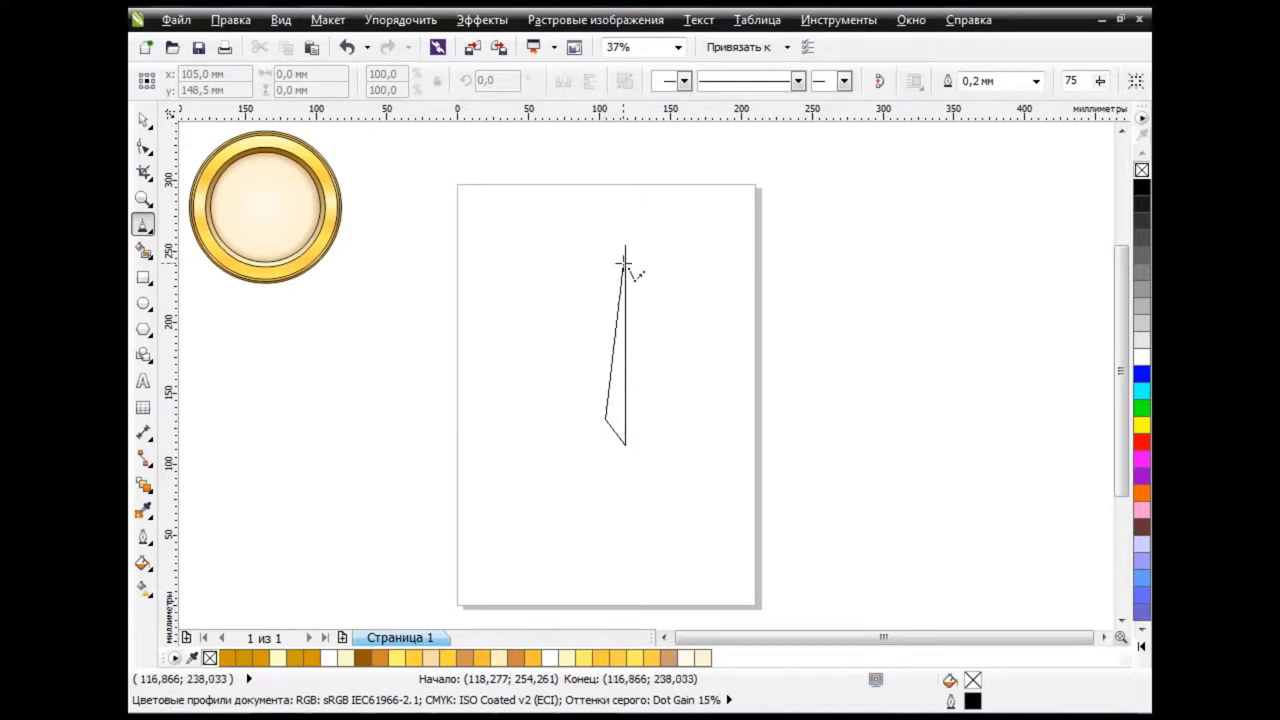
click(625, 245)
Add a 180°-rotated copy of the needle half and join it beside the original.
click(145, 119)
click(466, 310)
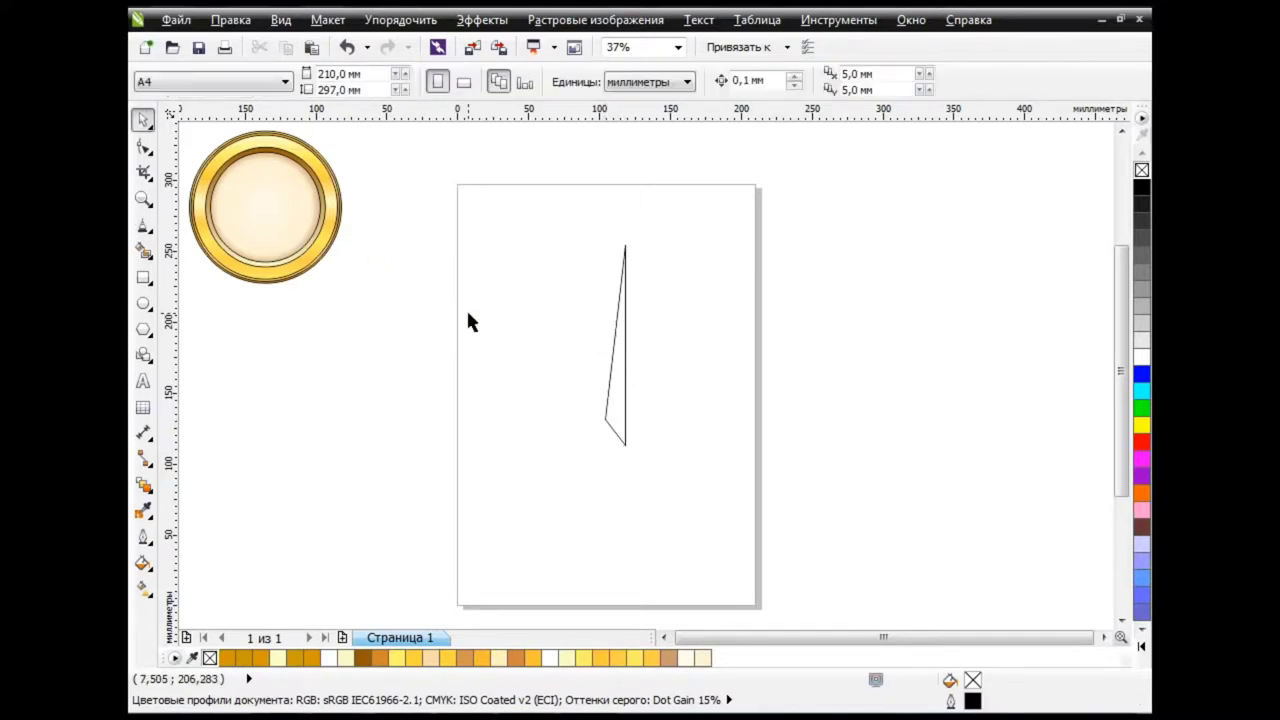
click(624, 374)
click(563, 80)
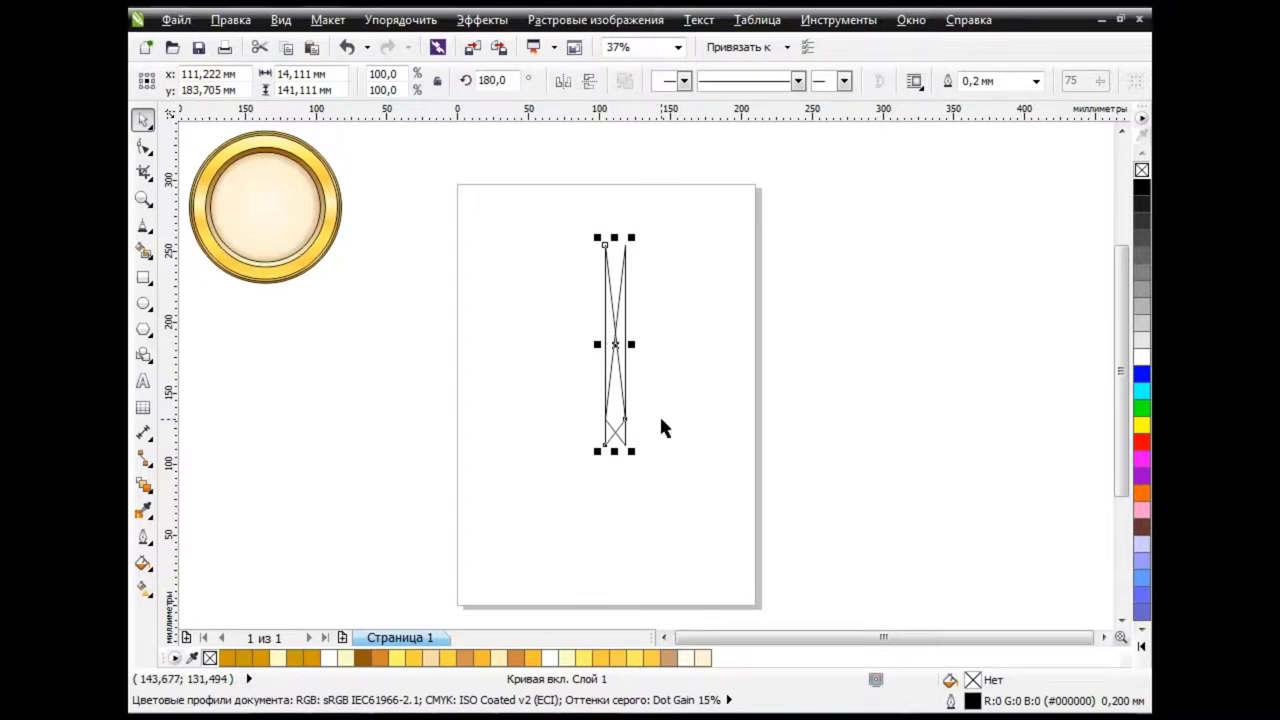
mouse_move(615, 344)
mouse_down()
mouse_move(654, 345)
mouse_move(625, 345)
mouse_up()
click(670, 269)
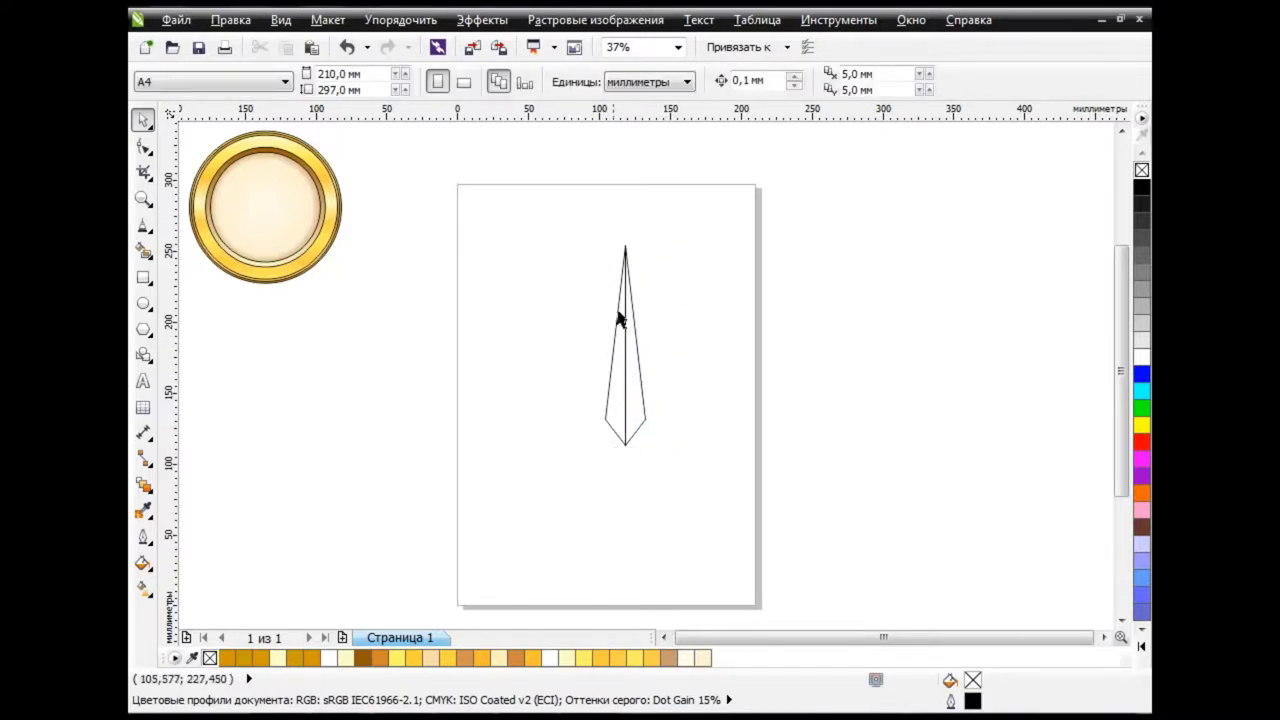
Fill the needle's left half brown, RGB 150, 105, 75.
click(615, 383)
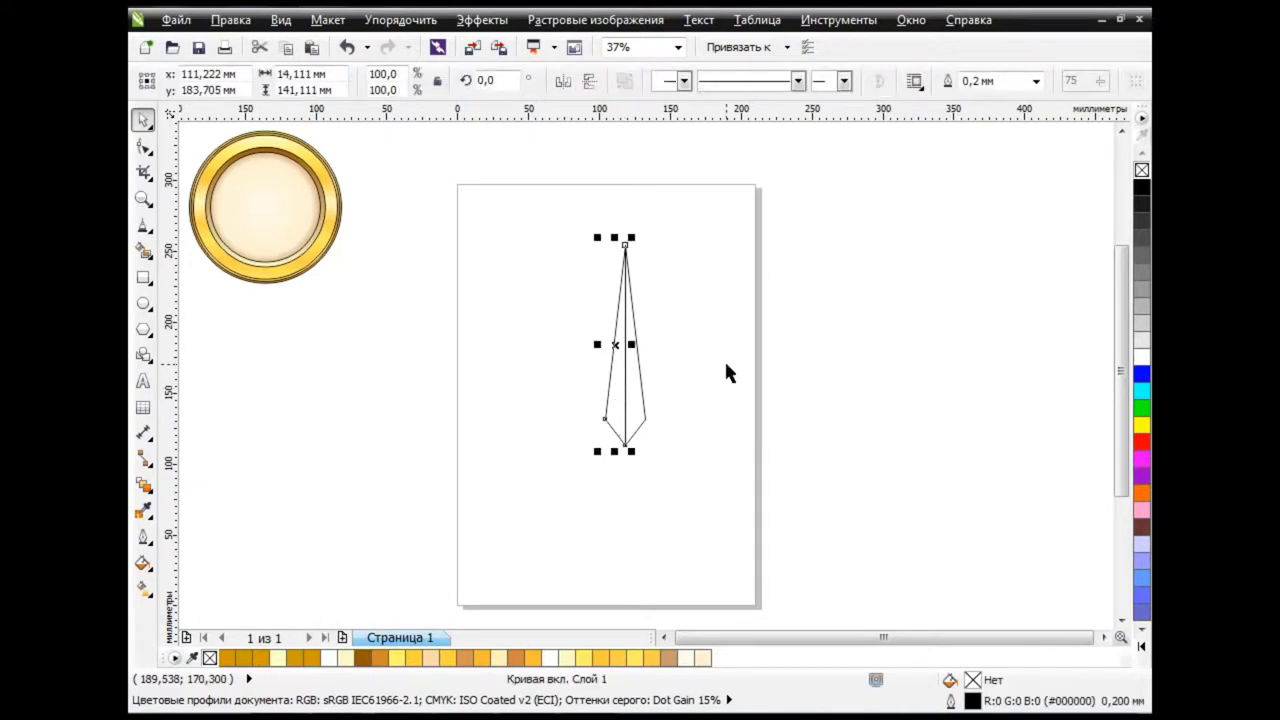
click(143, 563)
click(245, 418)
click(465, 203)
text(150)
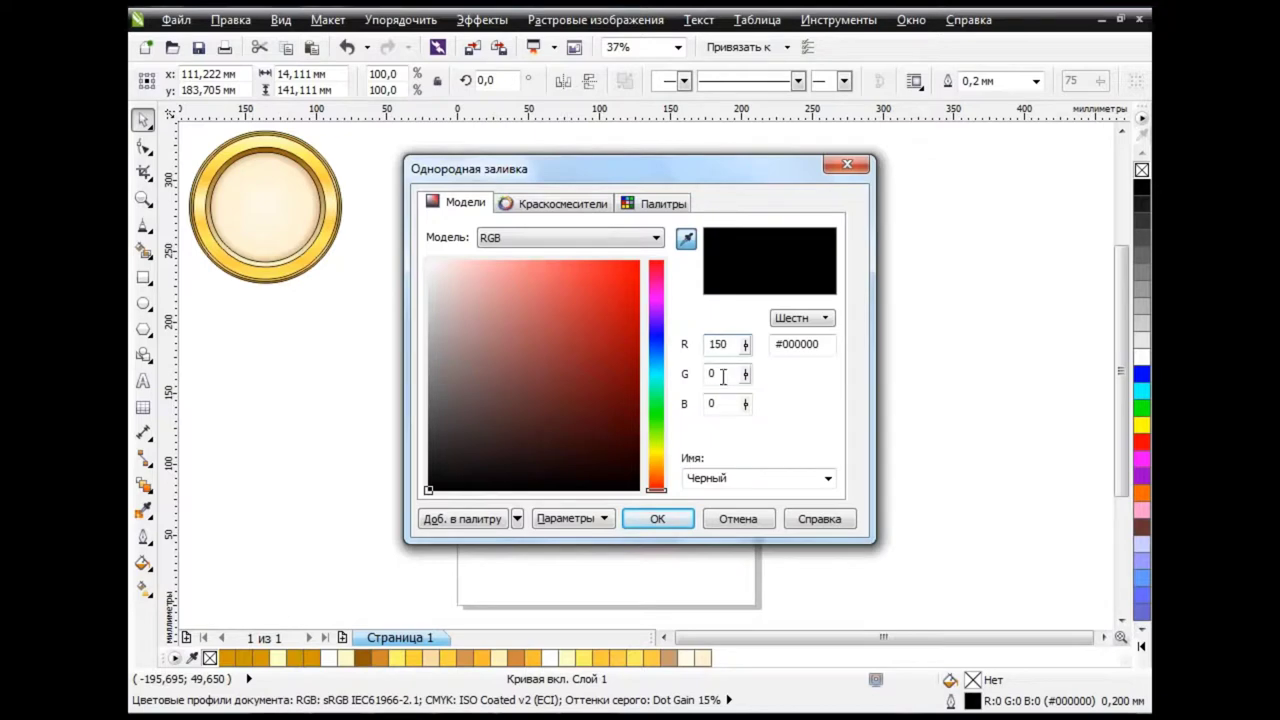
key(Tab)
text(5)
key(Tab)
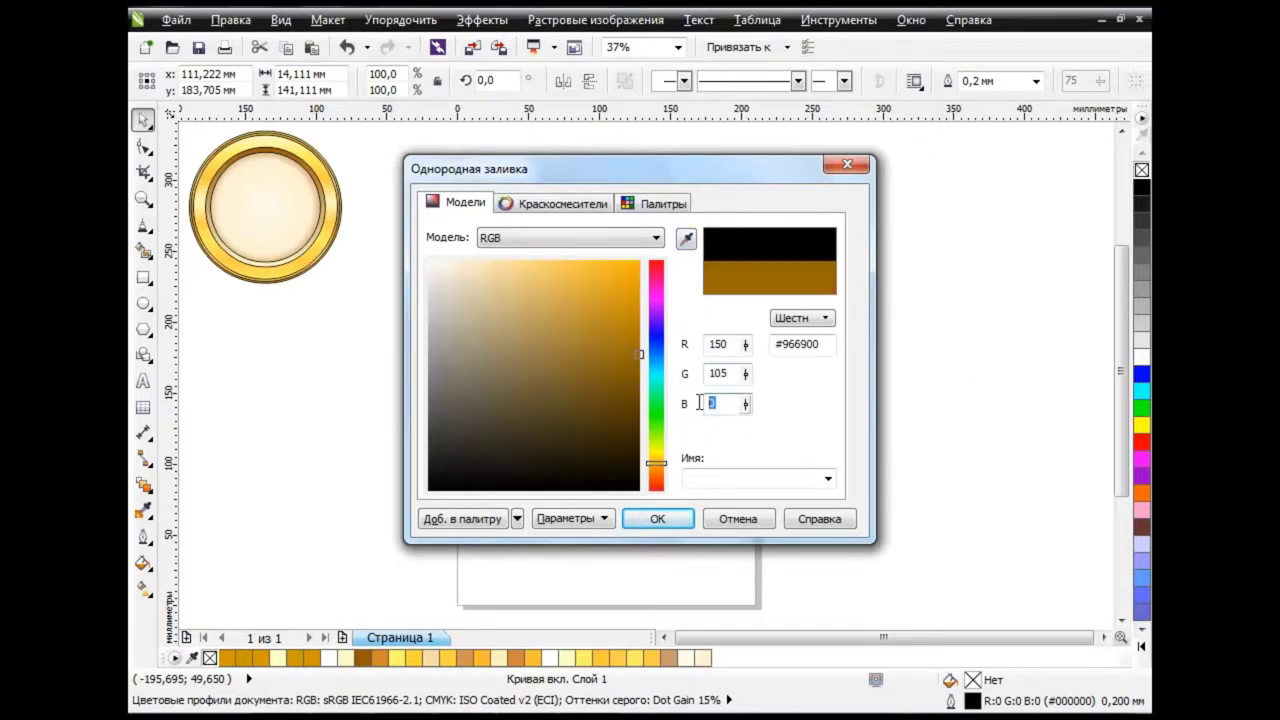
key(Tab)
click(657, 518)
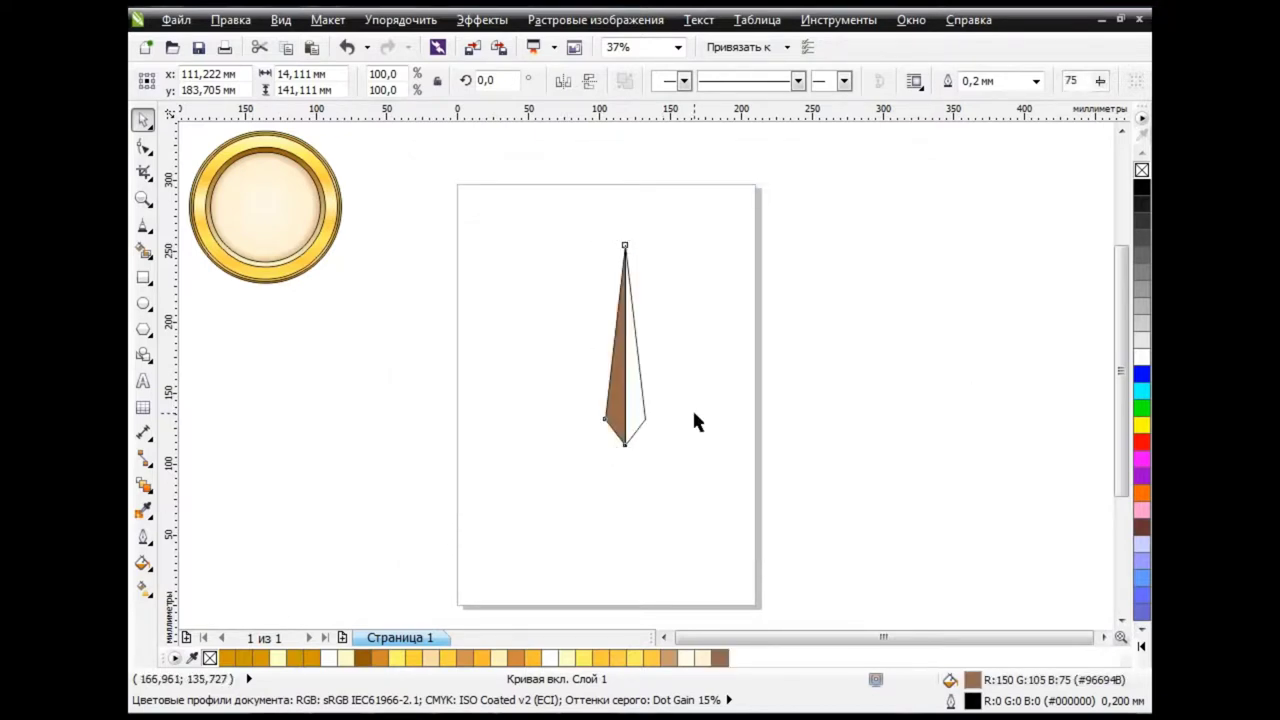
Fill the right half cream, RGB 235, 230, 200, and select both halves.
click(640, 407)
click(143, 563)
click(230, 418)
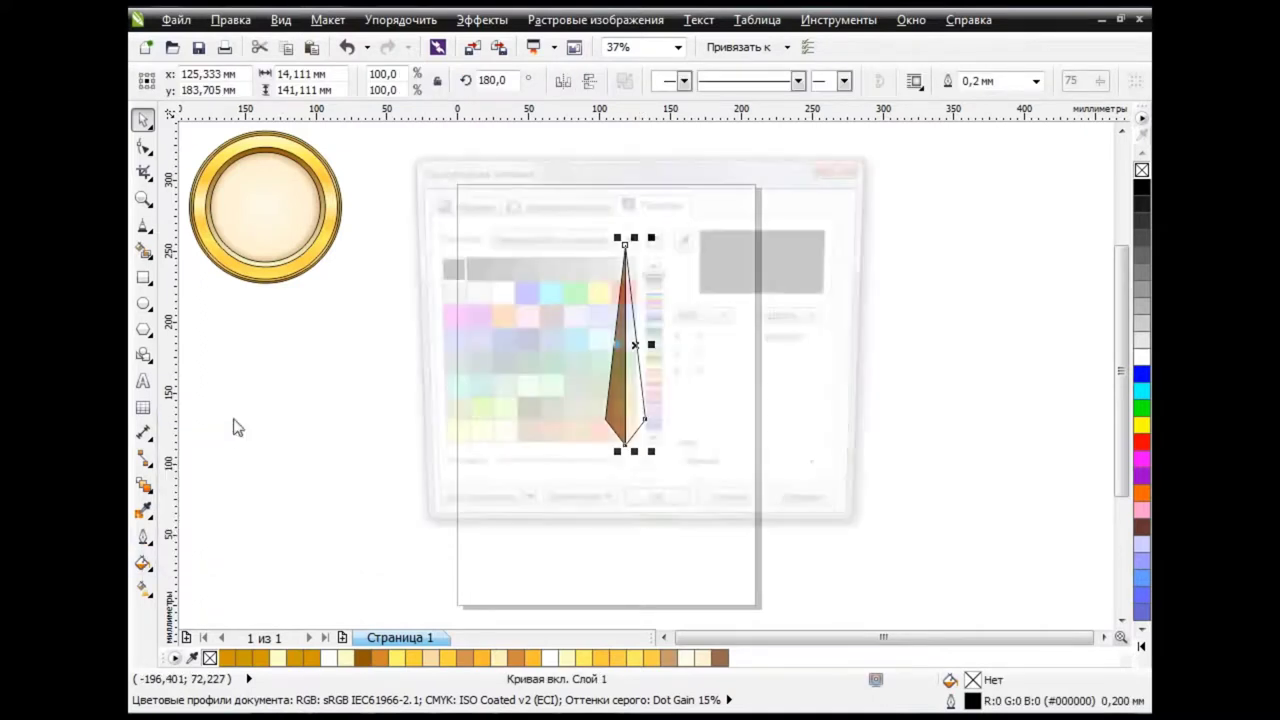
text(235)
key(Tab)
text(2)
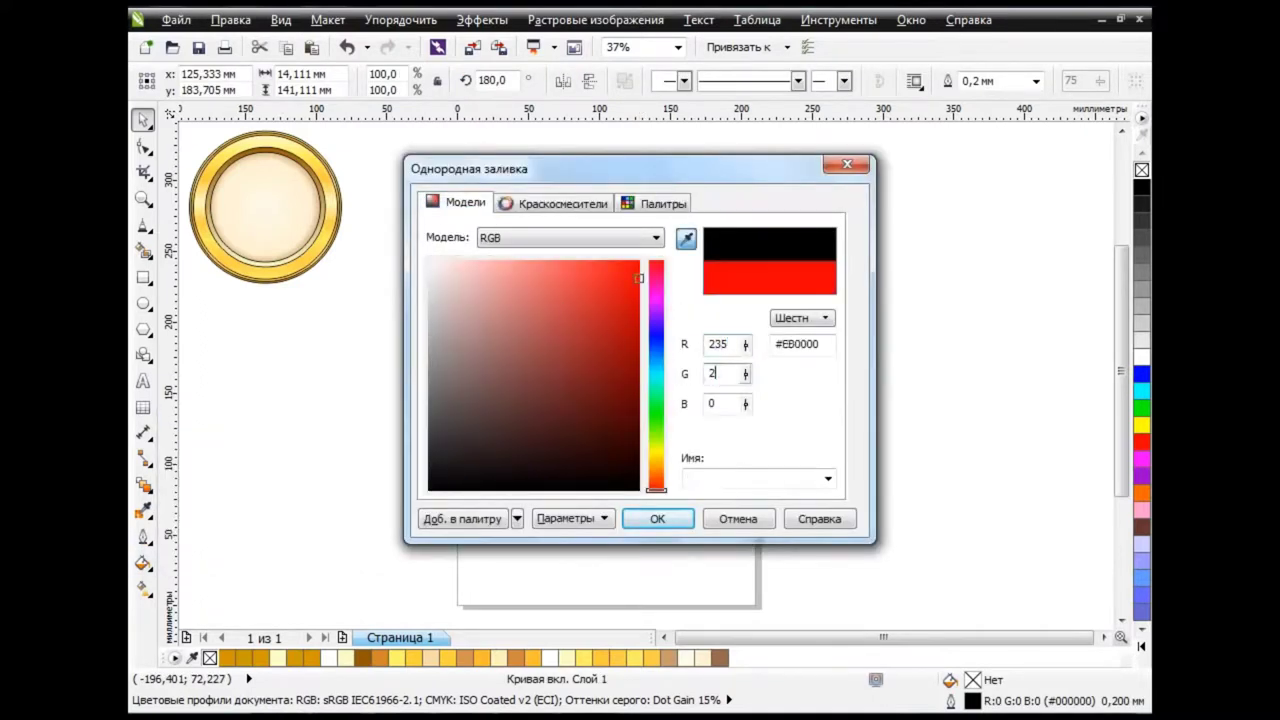
key(Tab)
text(200)
key(Tab)
click(657, 518)
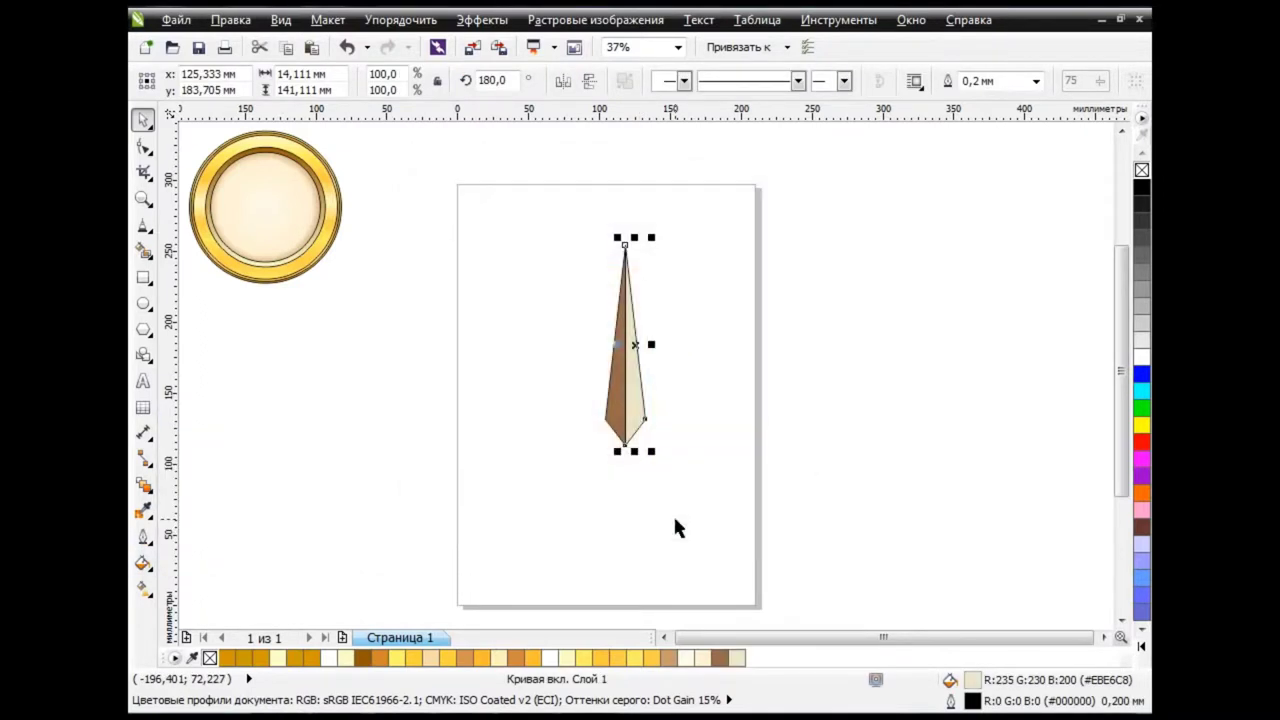
drag(578, 218, 714, 491)
Group the needle, scale it to 70%, and place a flipped copy below its tip.
click(658, 81)
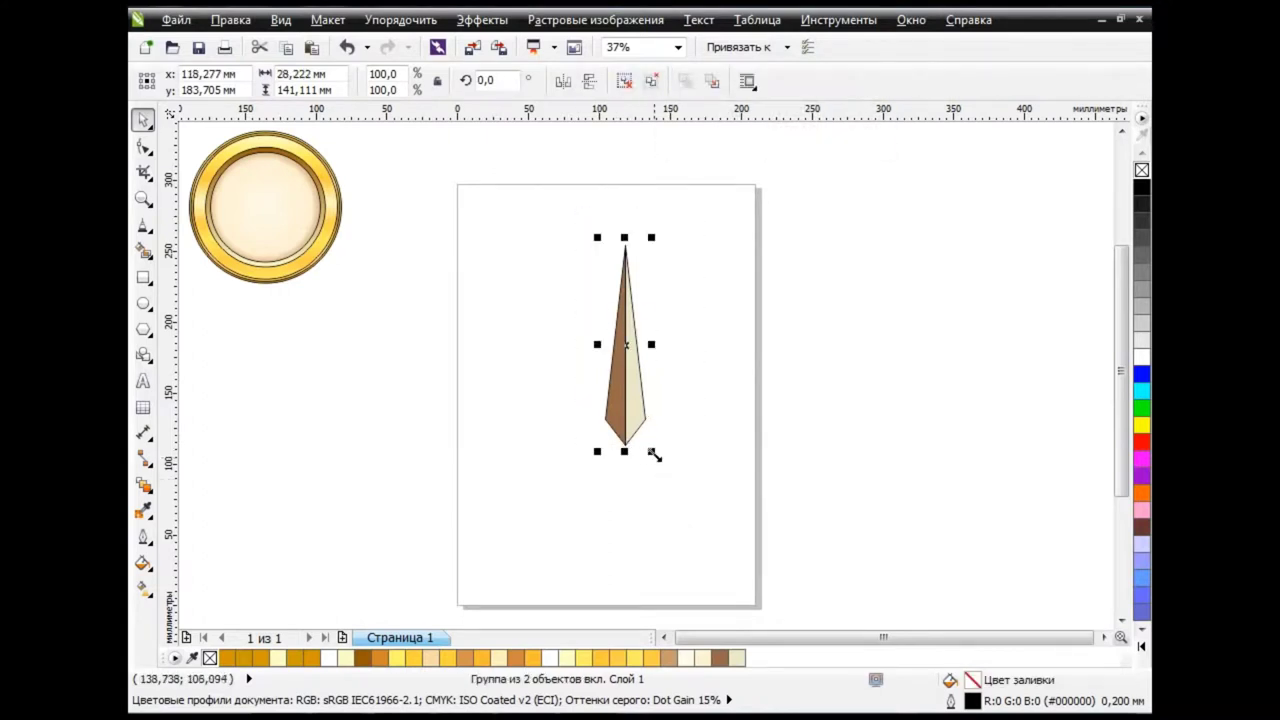
drag(645, 447, 636, 392)
drag(622, 330, 617, 275)
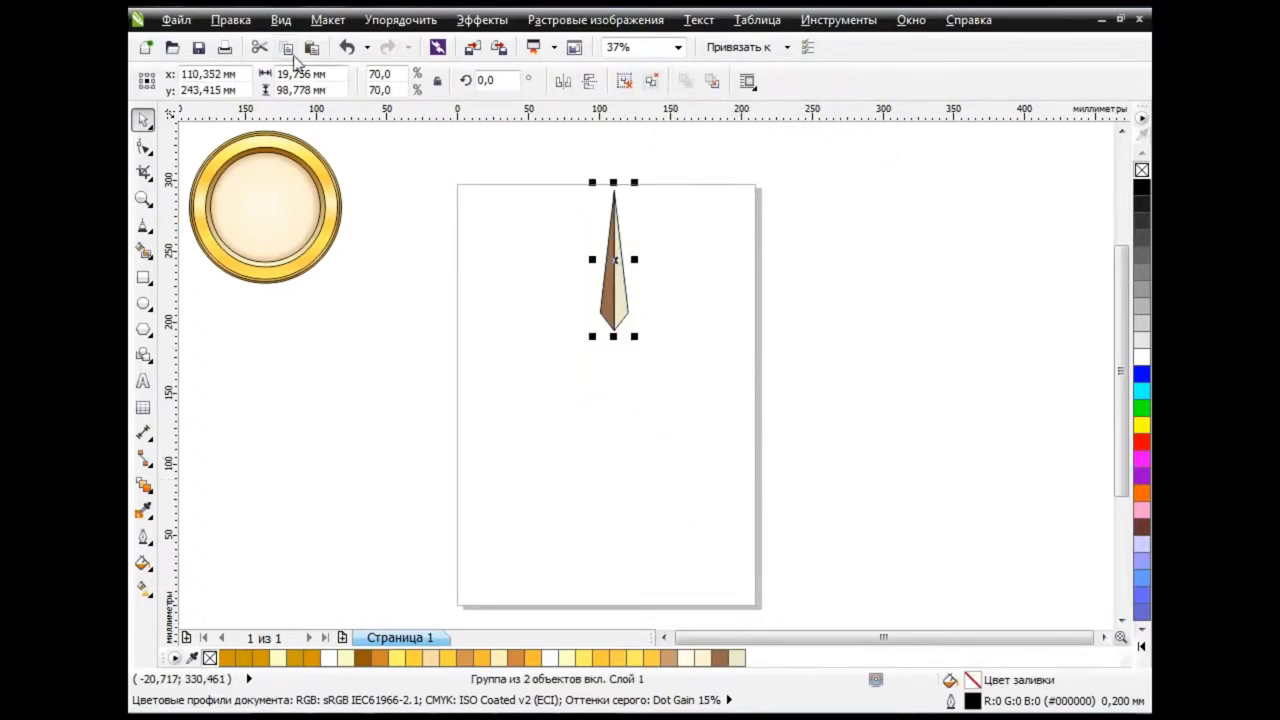
click(591, 82)
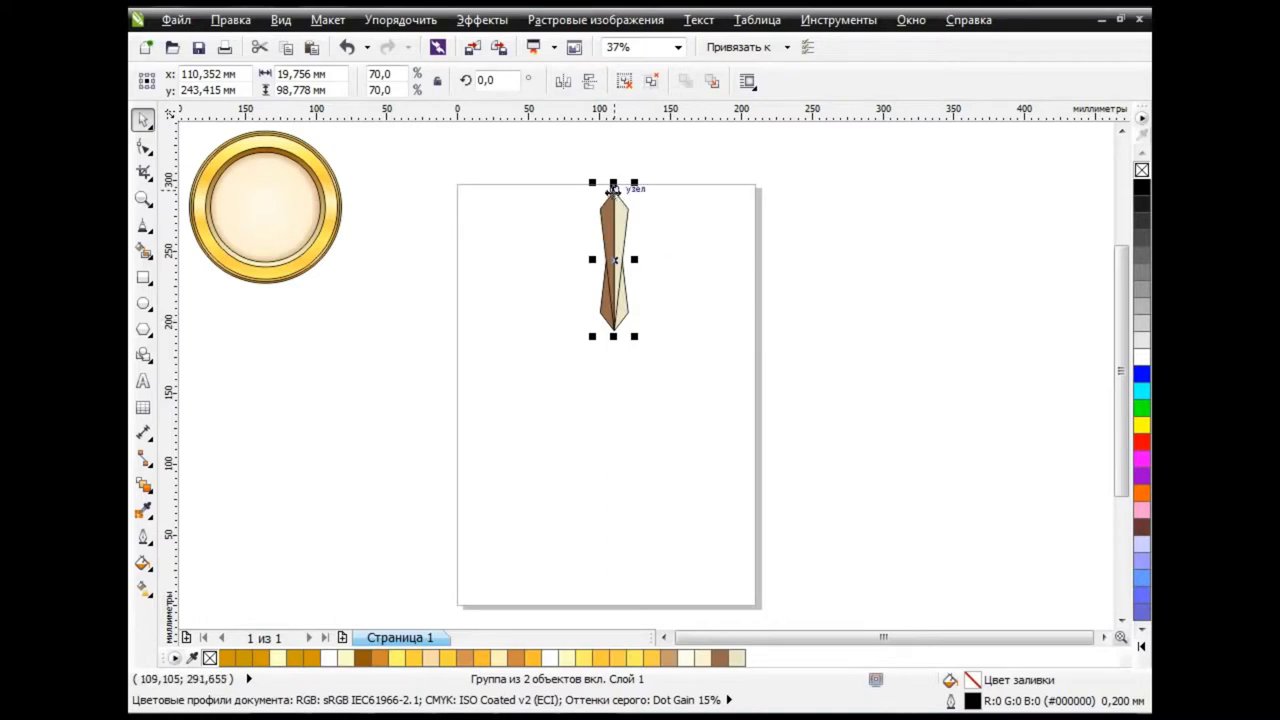
drag(614, 192, 614, 331)
Mirror the lower needle horizontally and group both into one full needle.
click(670, 367)
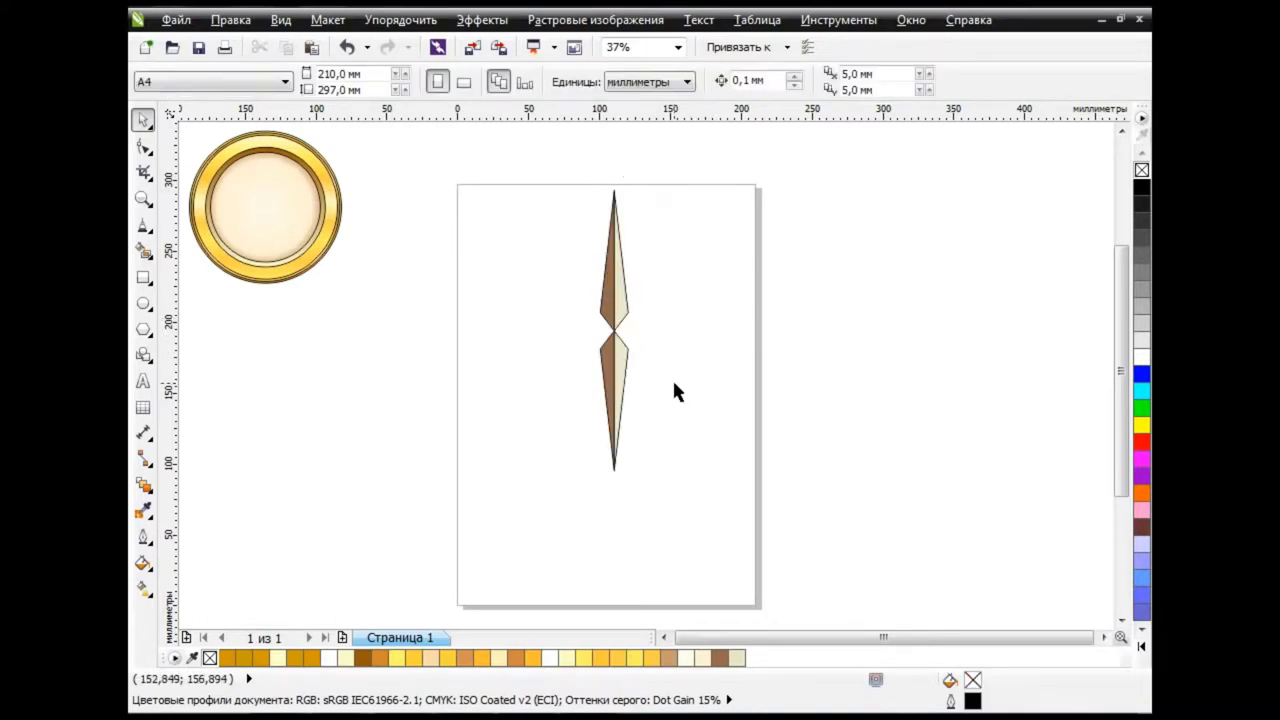
click(618, 380)
click(570, 82)
click(742, 370)
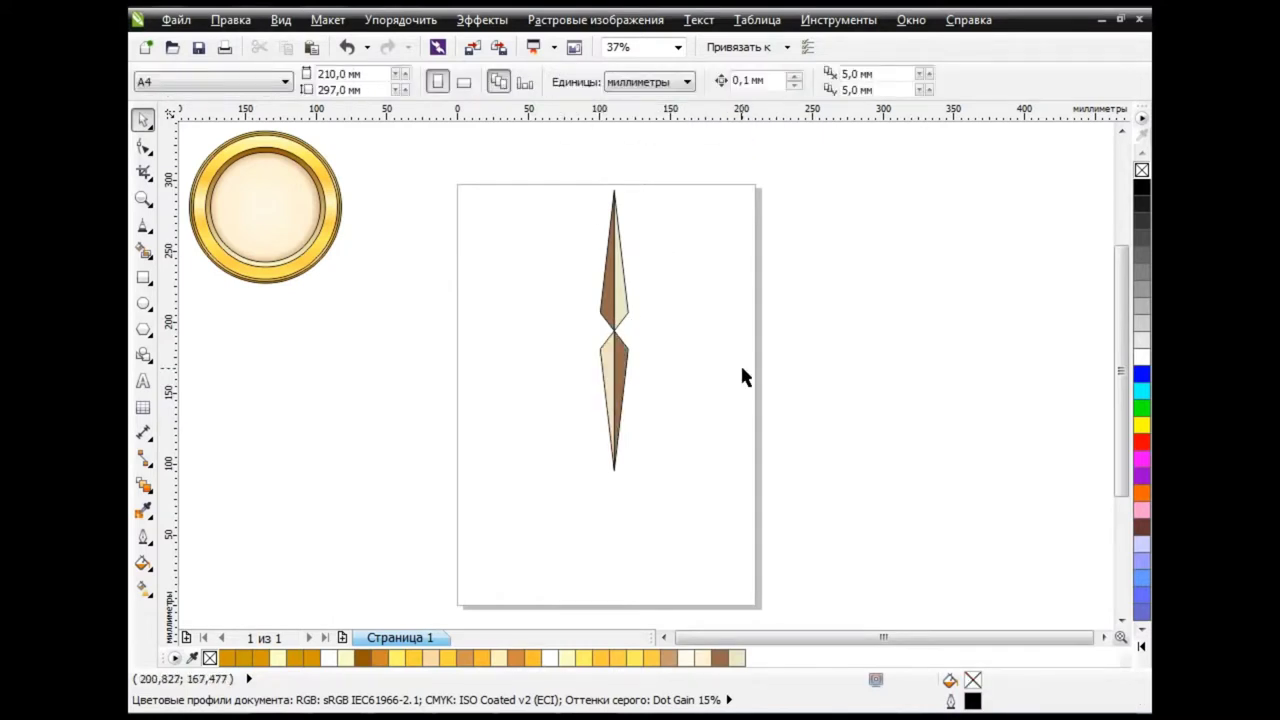
click(614, 295)
shift+click(620, 405)
click(652, 84)
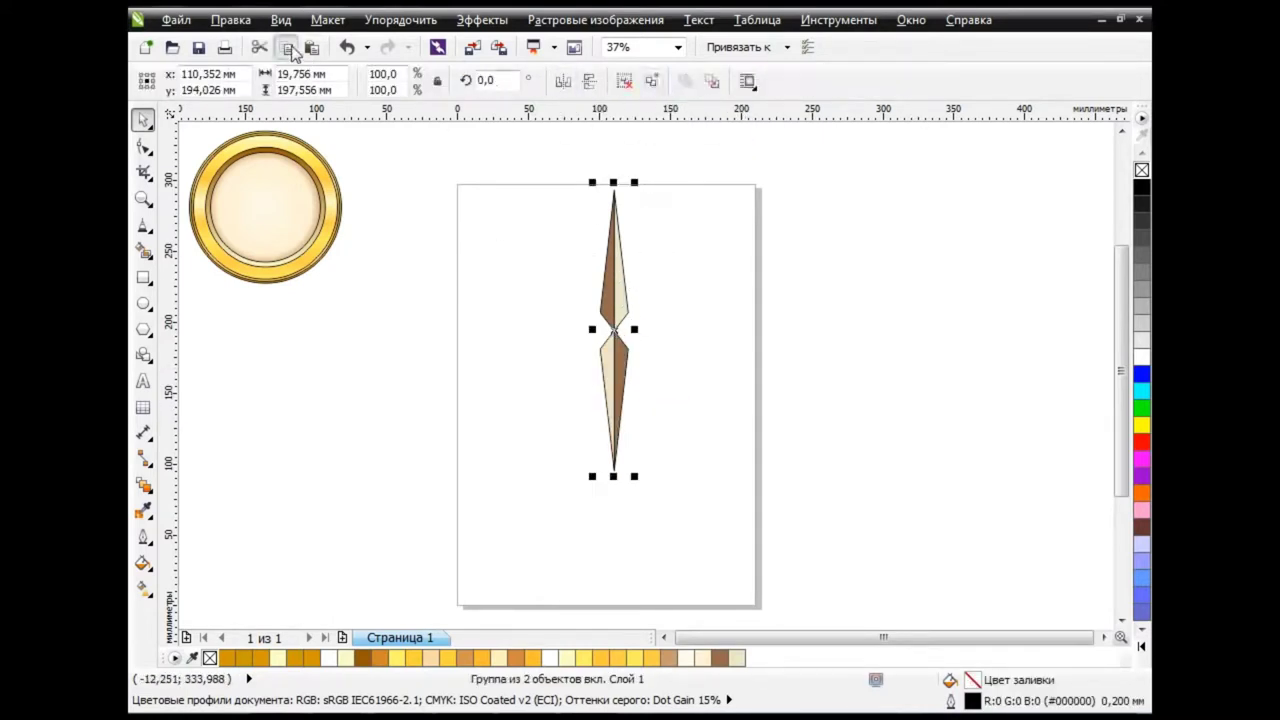
Add a 90°-rotated copy and group both crossing needles into a star.
text(90)
key(Return)
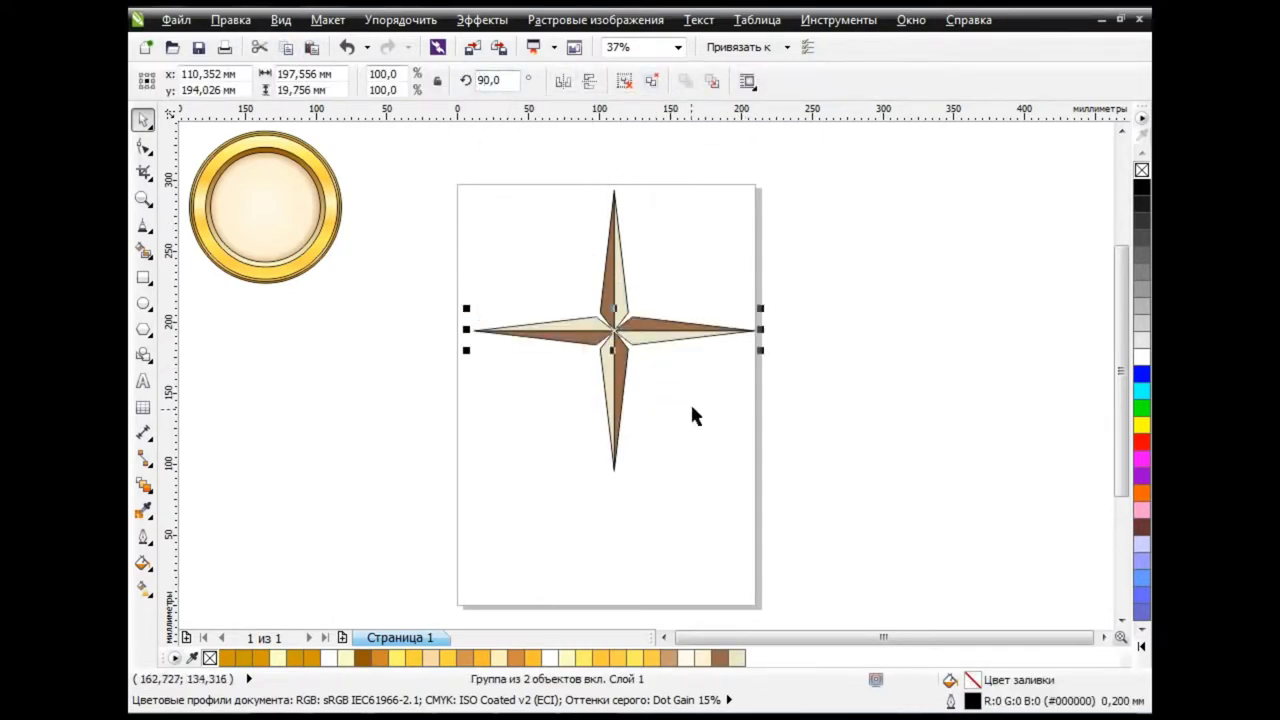
click(692, 402)
drag(454, 178, 836, 530)
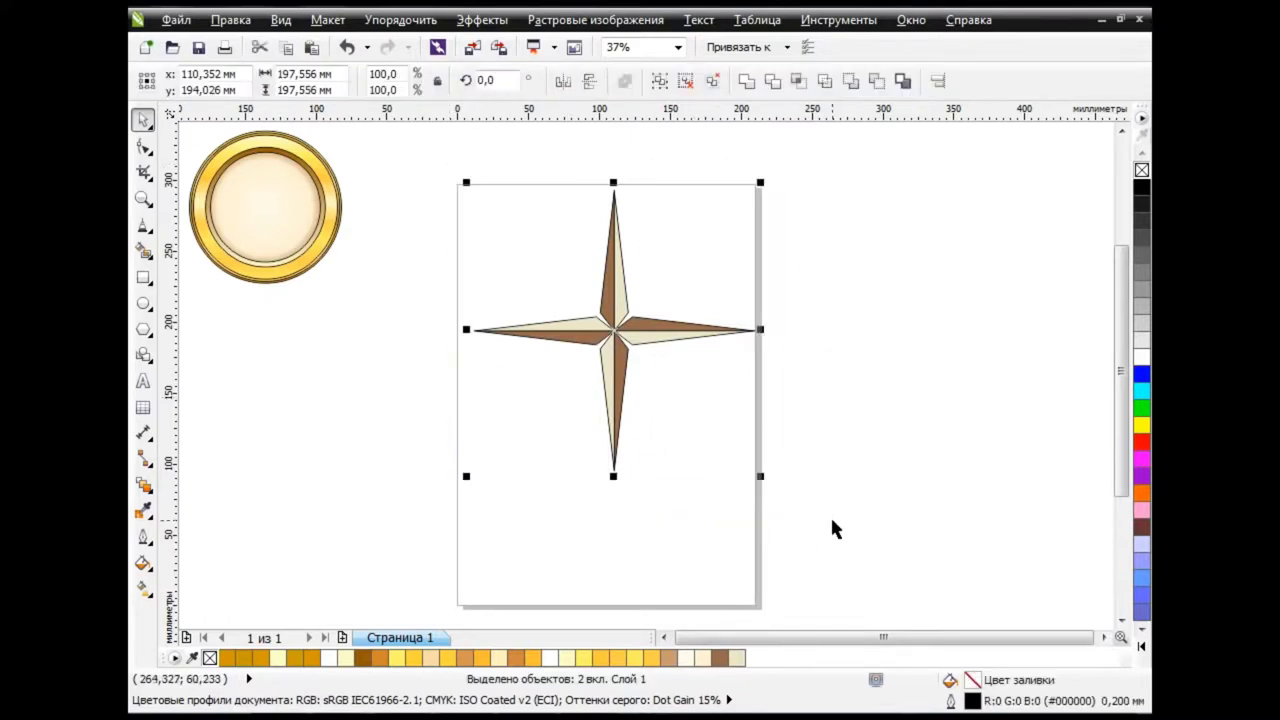
click(659, 82)
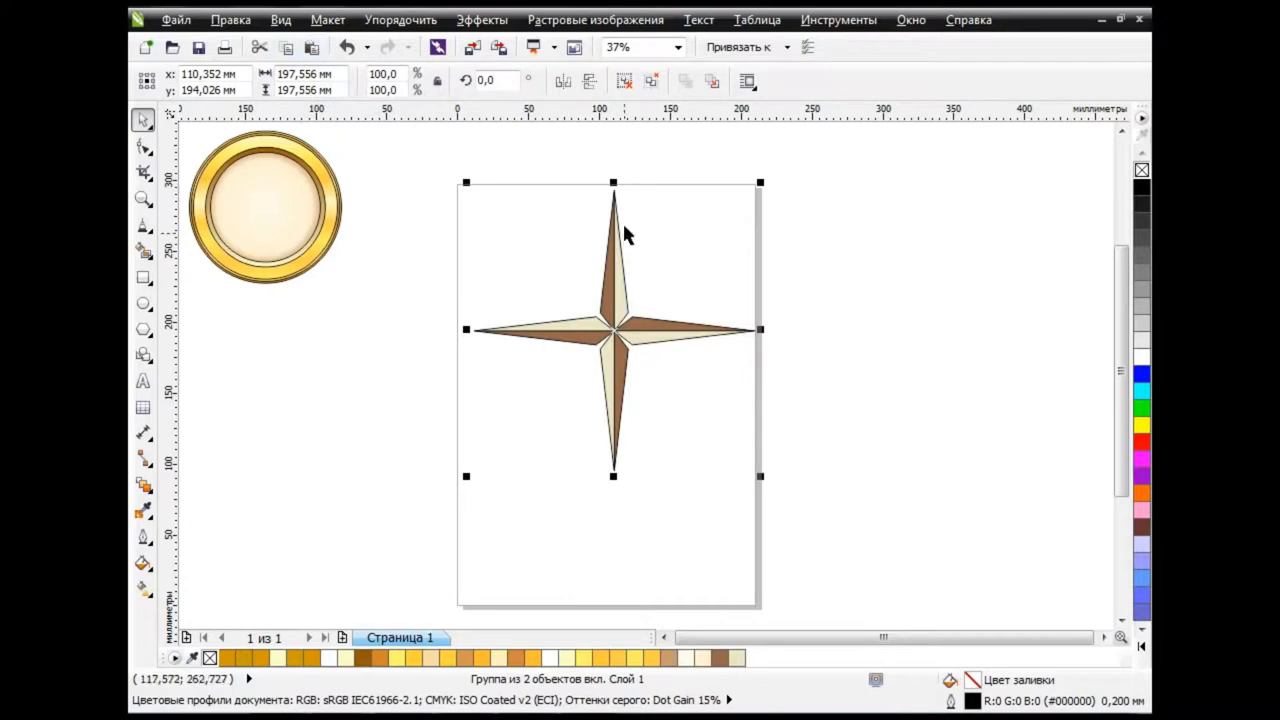
Add a 45°-rotated copy of the star and shrink it into shorter diagonal points.
double_click(488, 80)
text(45)
key(Return)
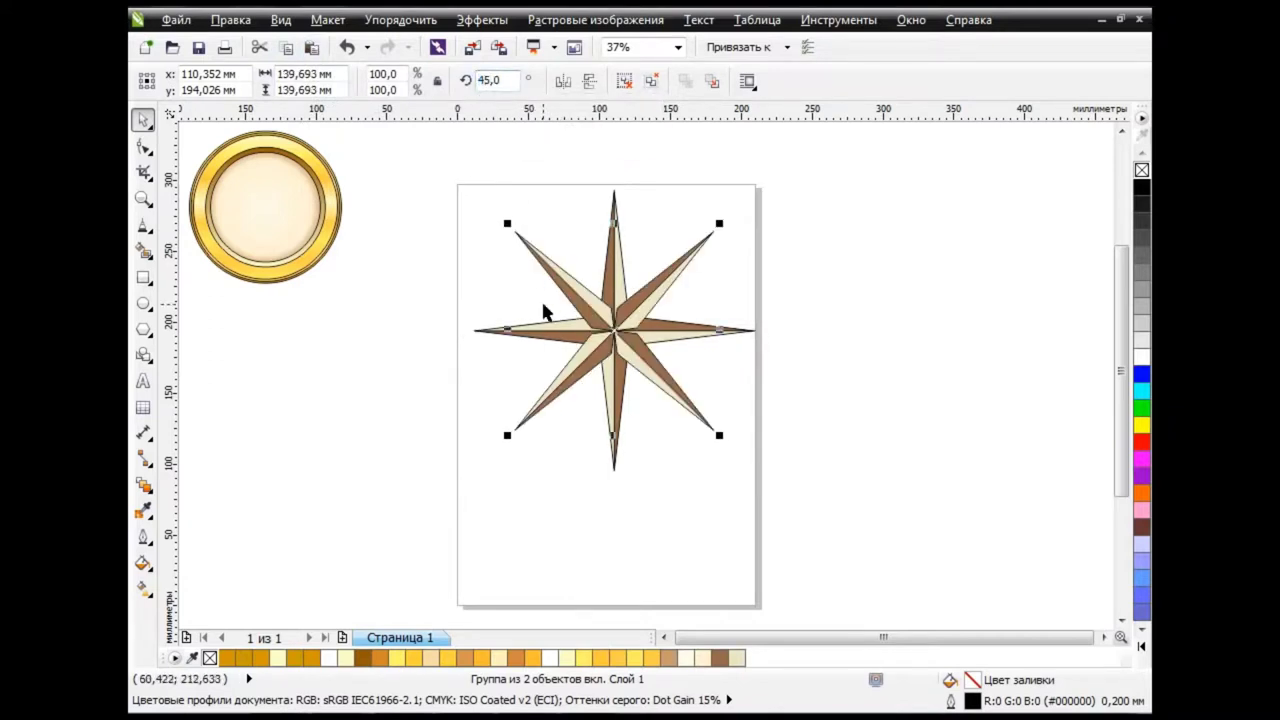
drag(722, 225, 674, 269)
Drag one diagonal arm's inner corner node onto the adjoining main arm at the star centre.
click(798, 292)
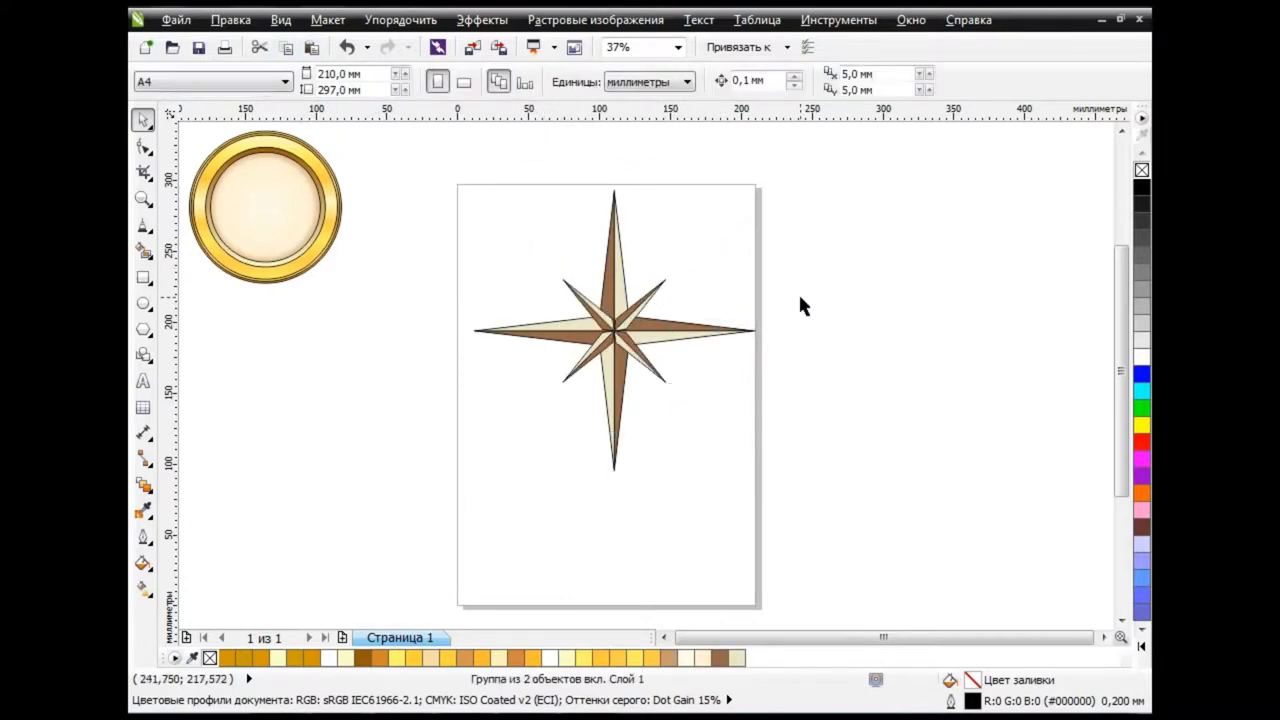
scroll(608, 348, up, 3)
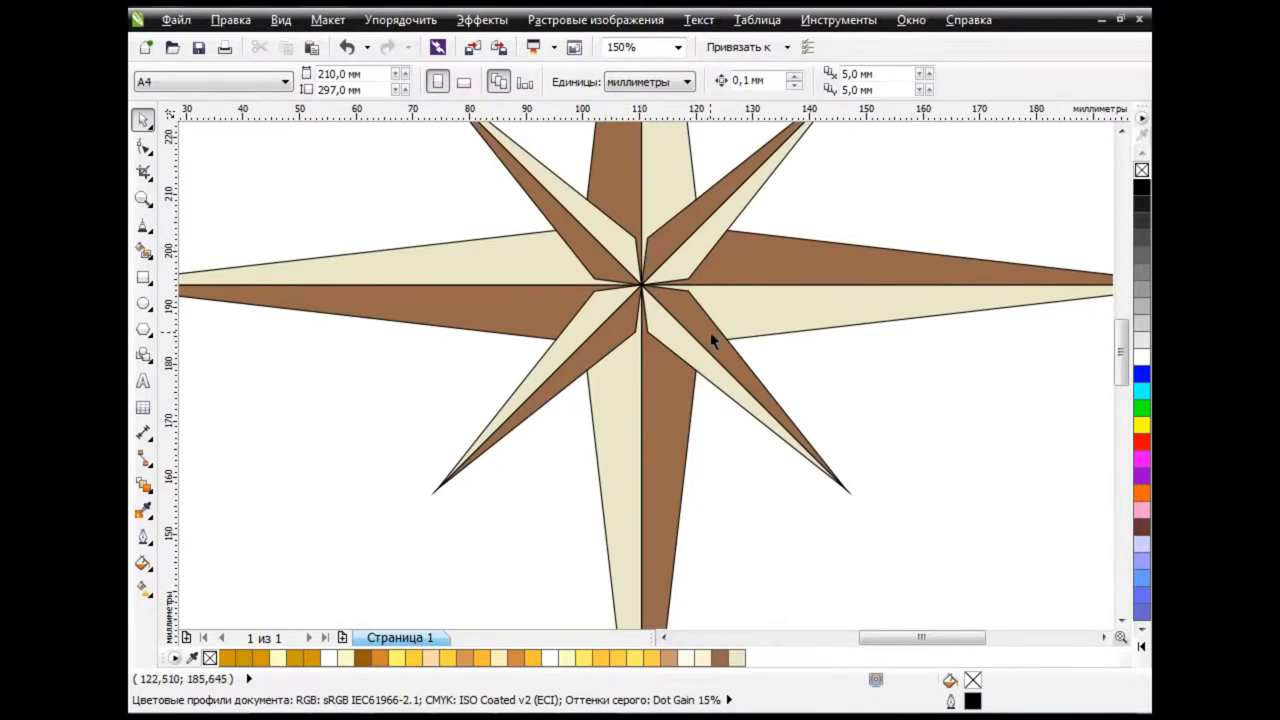
scroll(712, 341, down, 1)
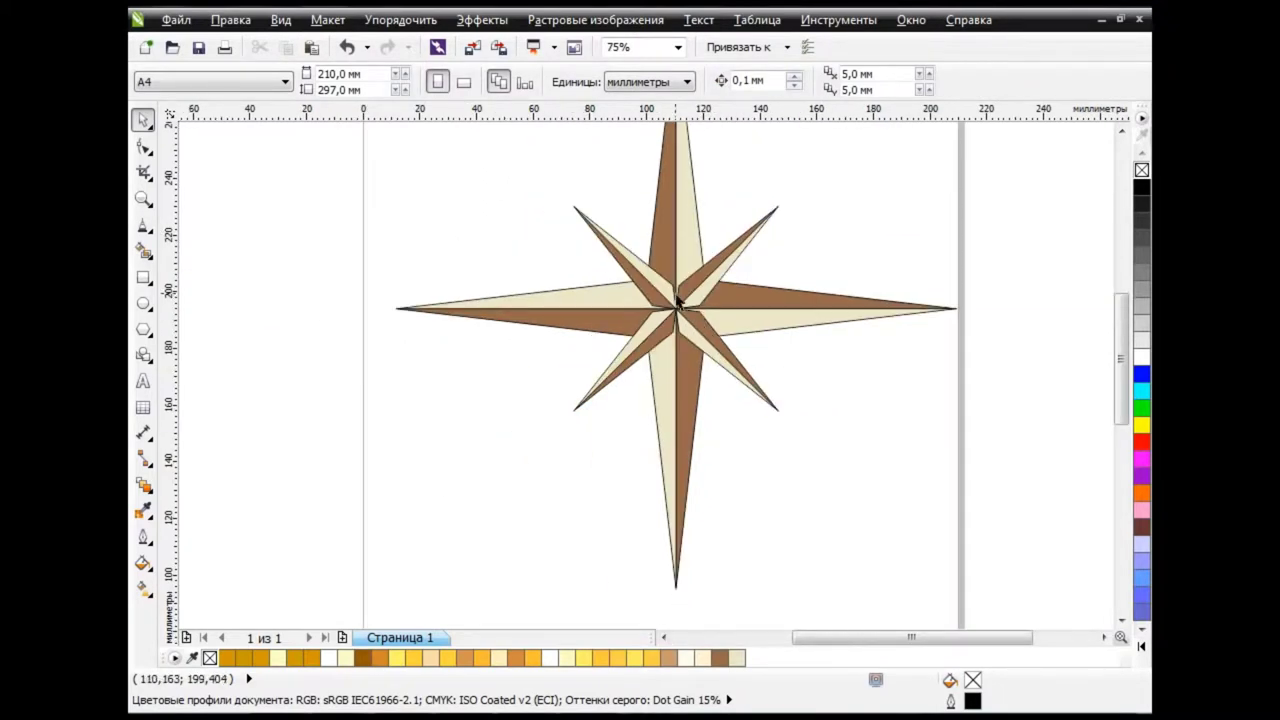
scroll(678, 300, up, 1)
scroll(749, 283, up, 2)
scroll(749, 283, down, 1)
click(755, 302)
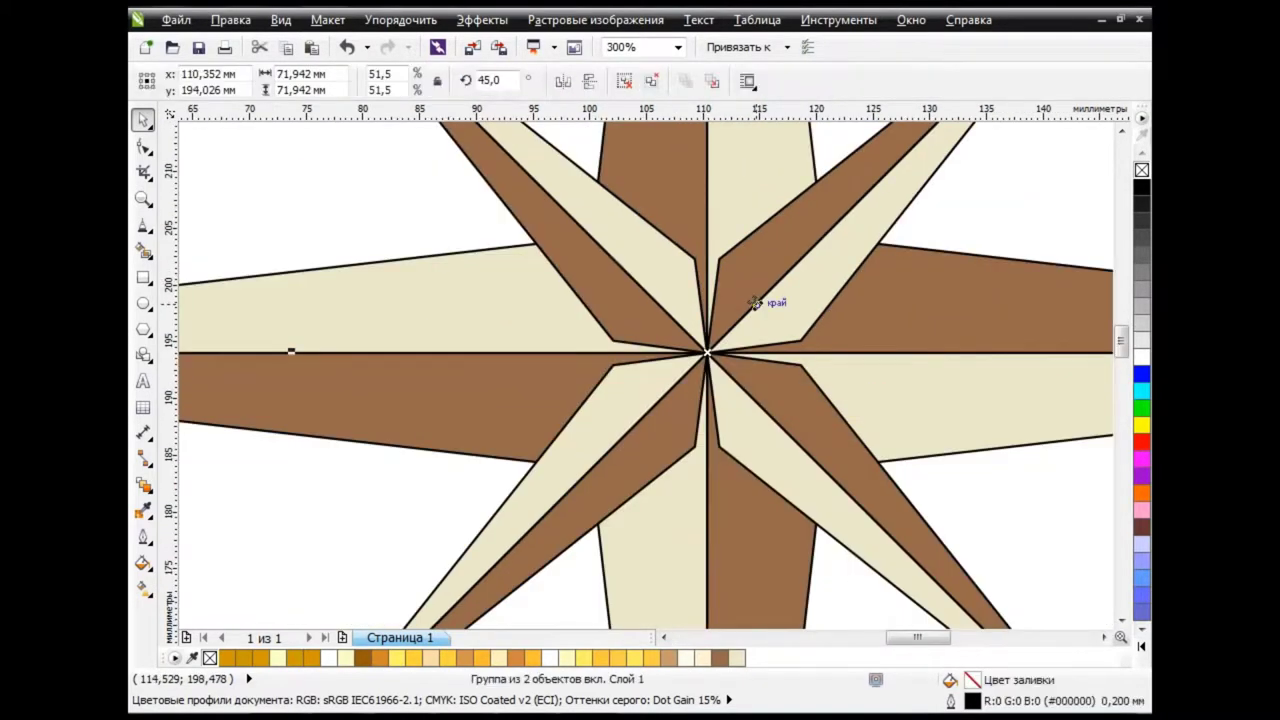
click(626, 82)
click(641, 234)
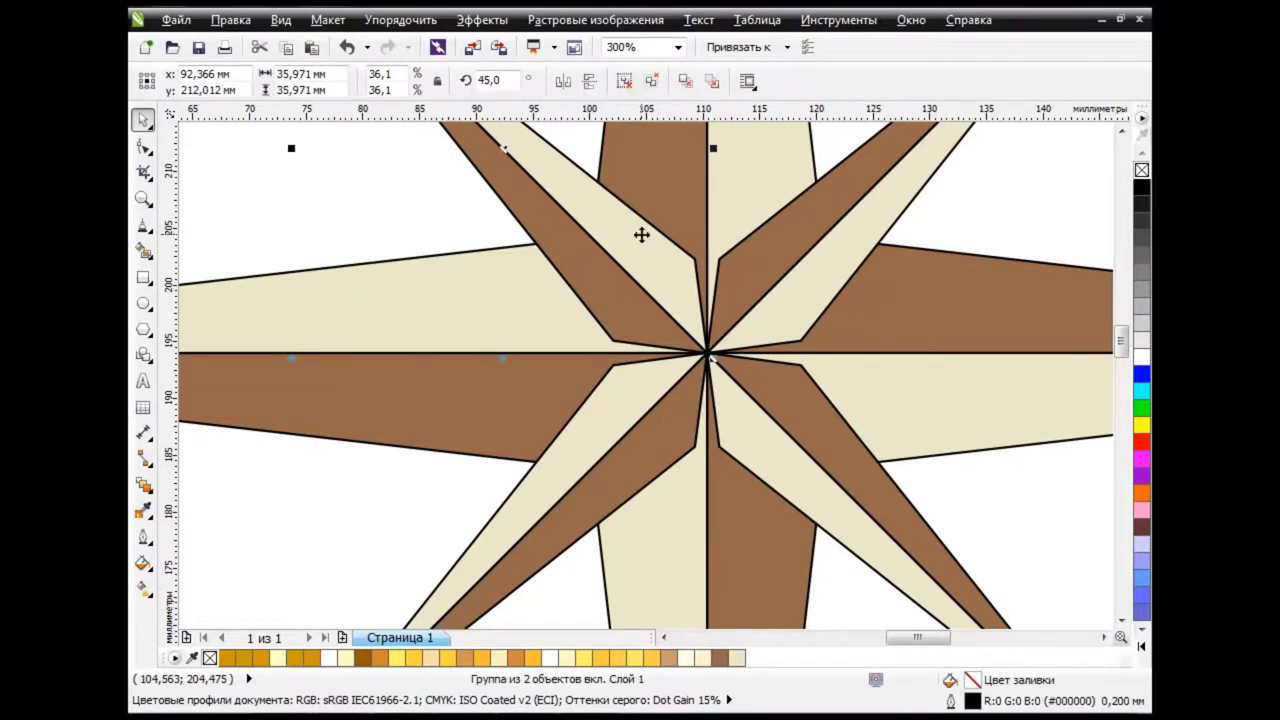
click(389, 246)
key(F10)
drag(696, 262, 706, 263)
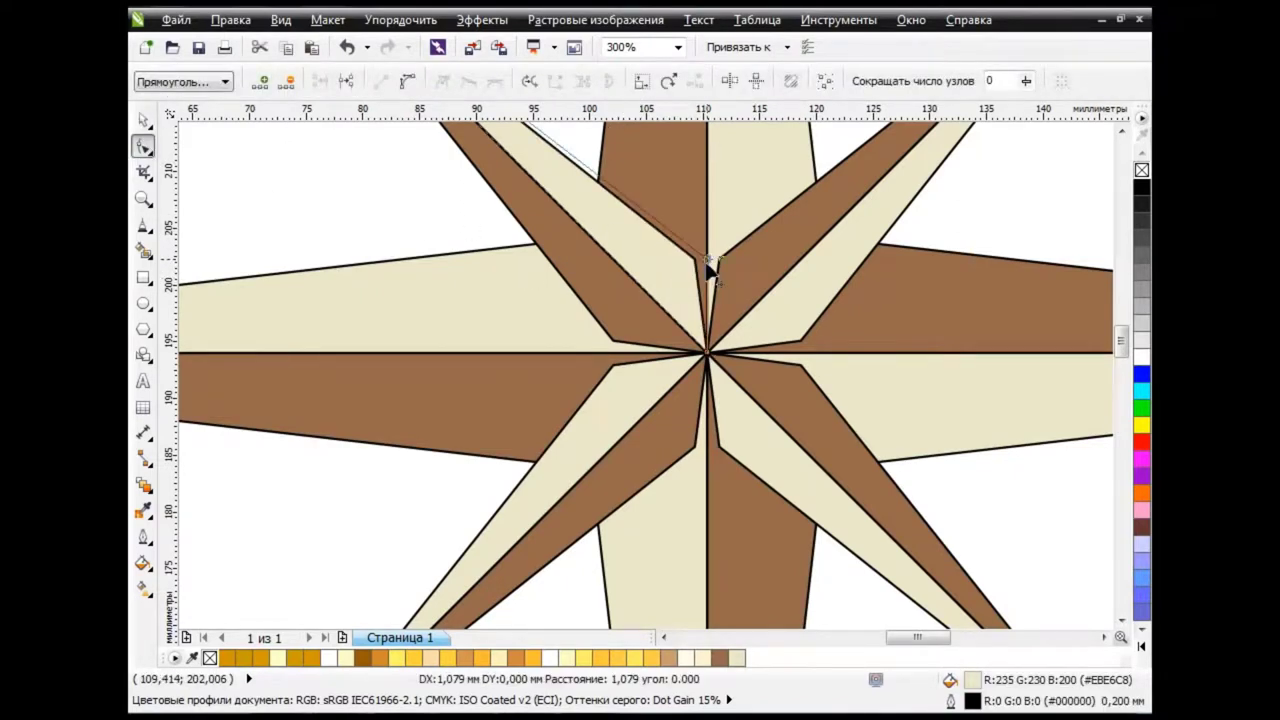
key(space)
Ungroup the compass-rose star and its diagonal arm group into separate pieces.
click(686, 270)
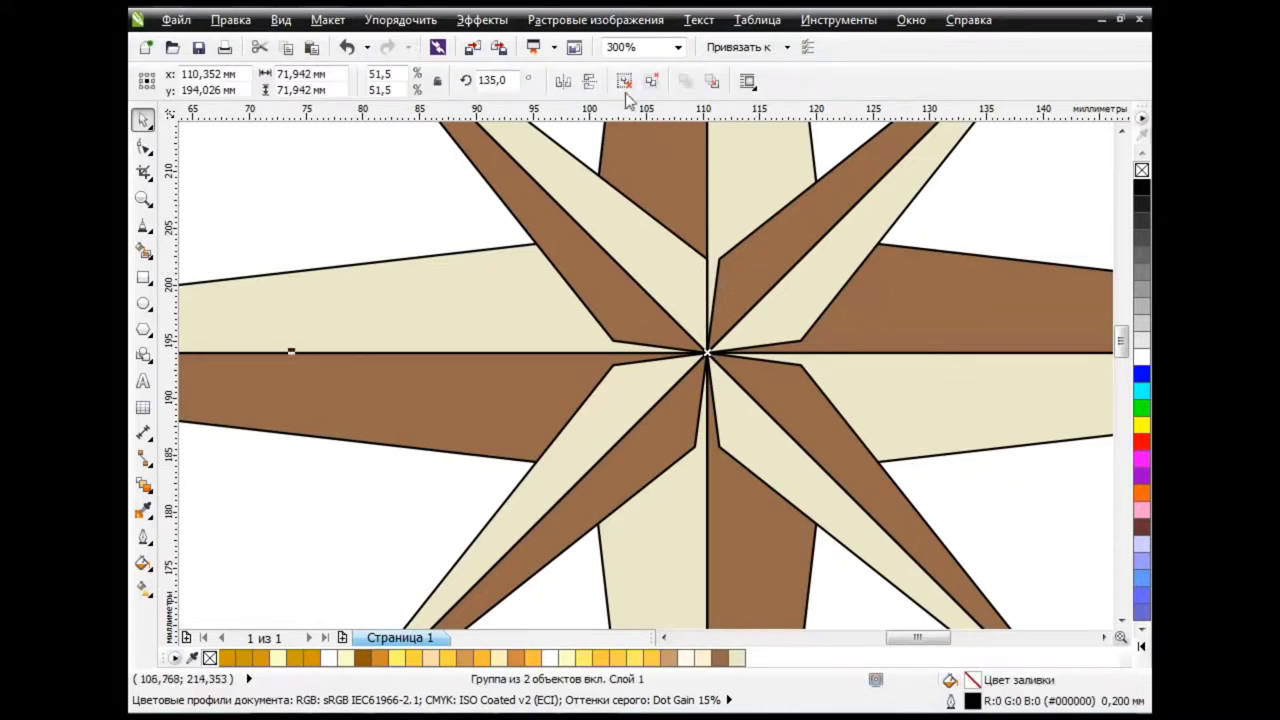
click(624, 82)
click(908, 357)
key(F10)
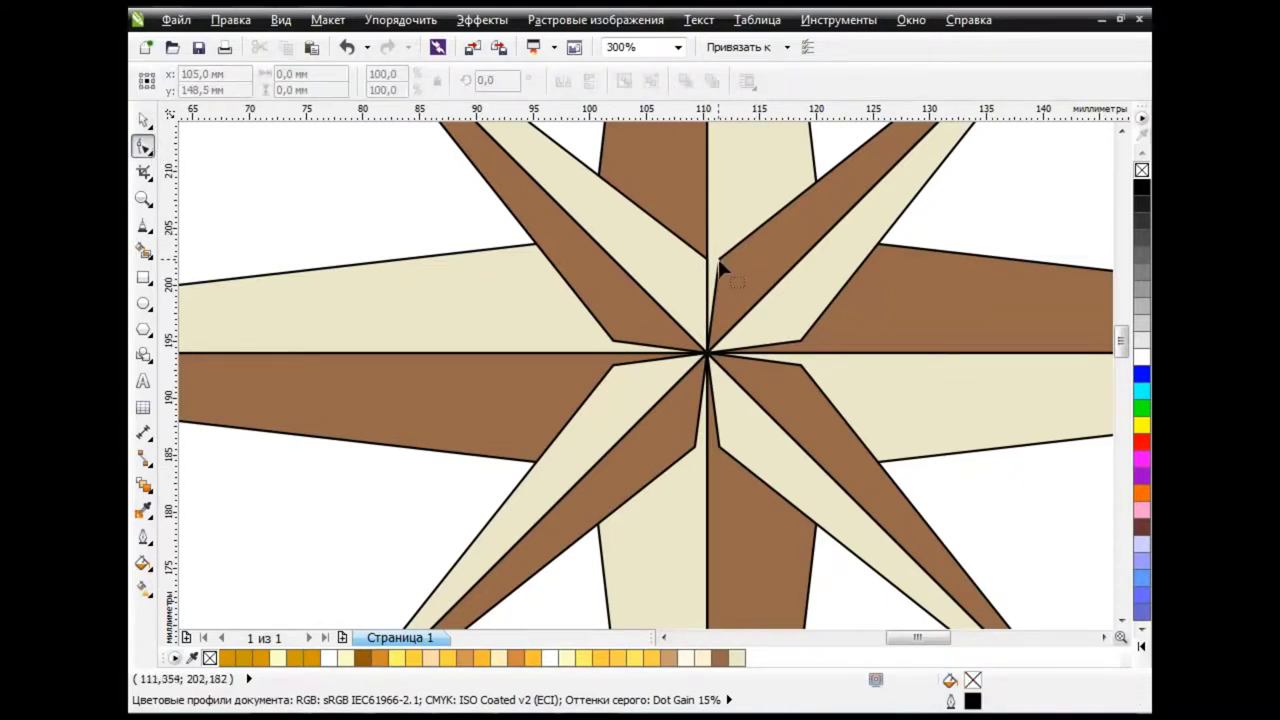
scroll(732, 262, down, 3)
key(space)
click(808, 200)
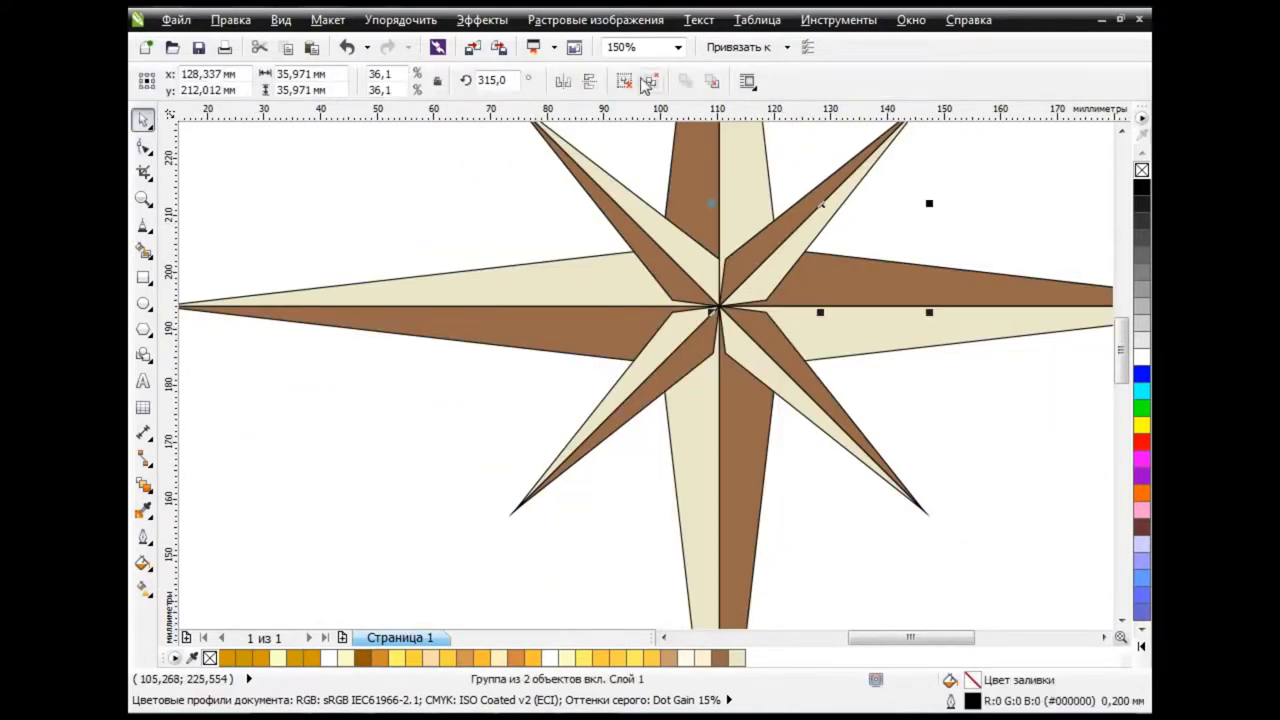
key(ctrl+u)
scroll(712, 255, up, 3)
key(Escape)
key(F10)
Edit the upper-right diagonal arm's nodes, then marquee-select all nine star pieces.
click(738, 272)
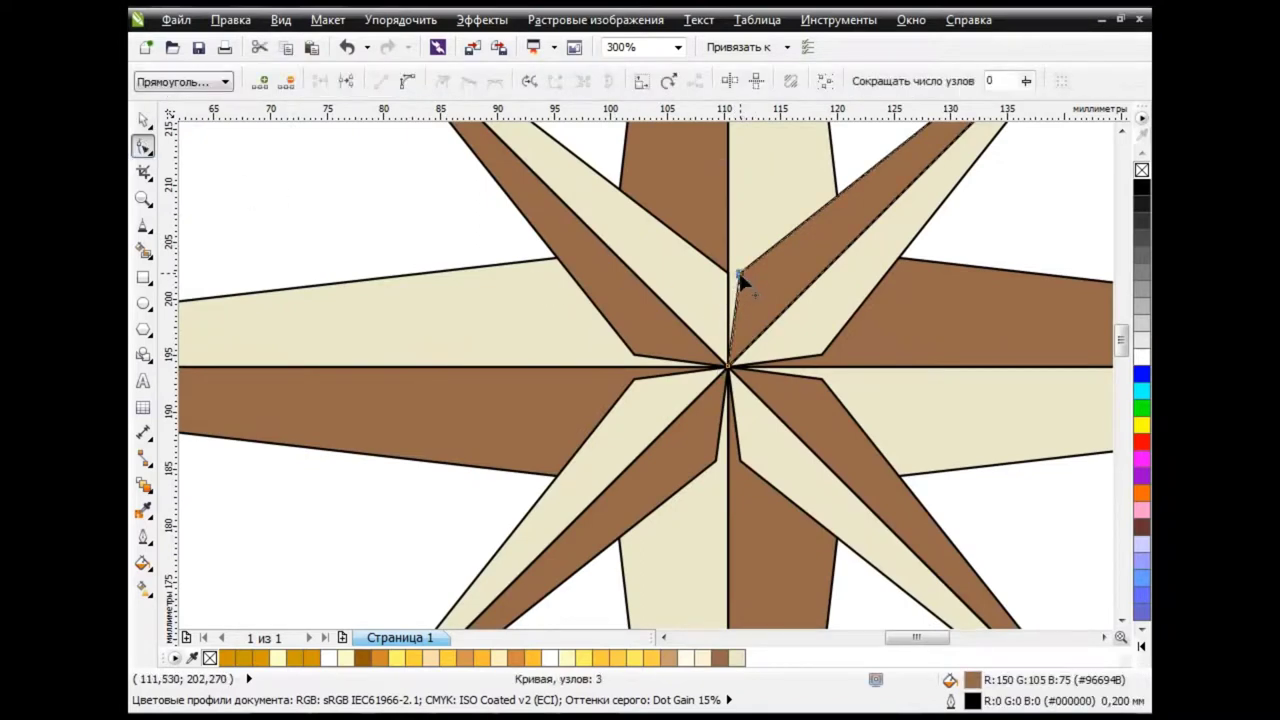
key(Escape)
key(space)
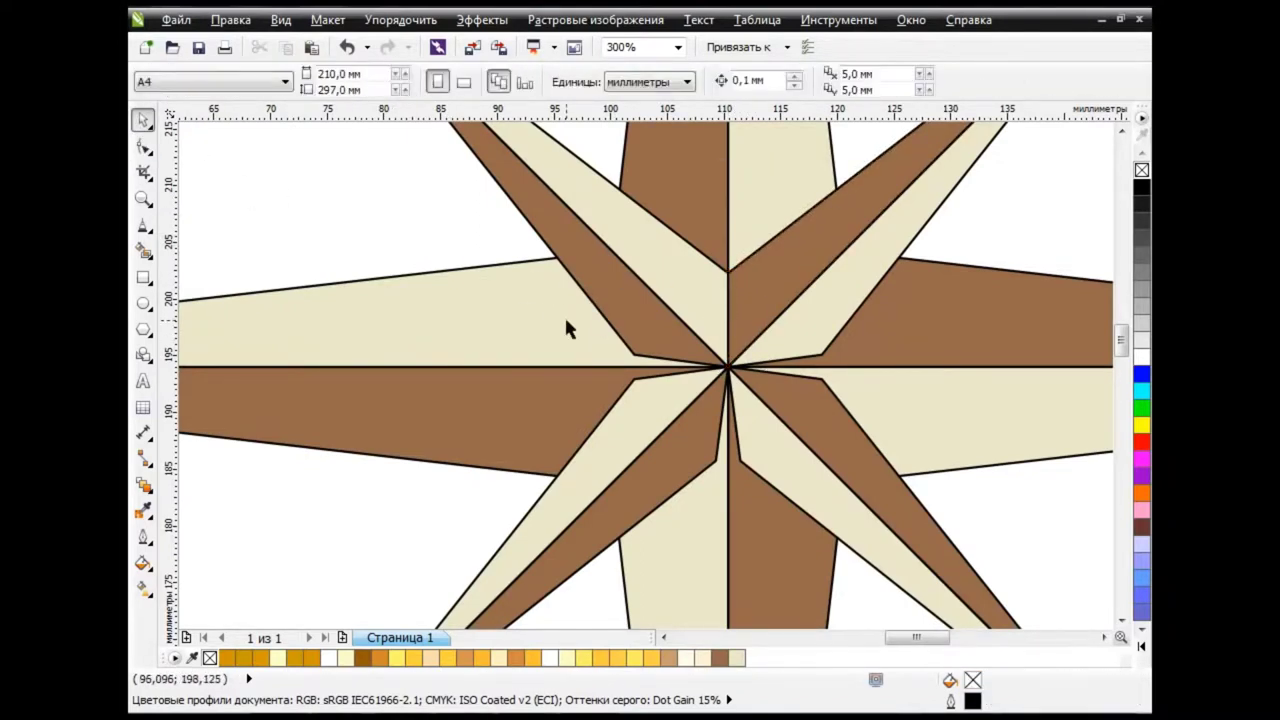
key(space)
scroll(550, 320, down, 1)
scroll(531, 309, down, 2)
scroll(531, 309, down, 1)
scroll(551, 323, down, 2)
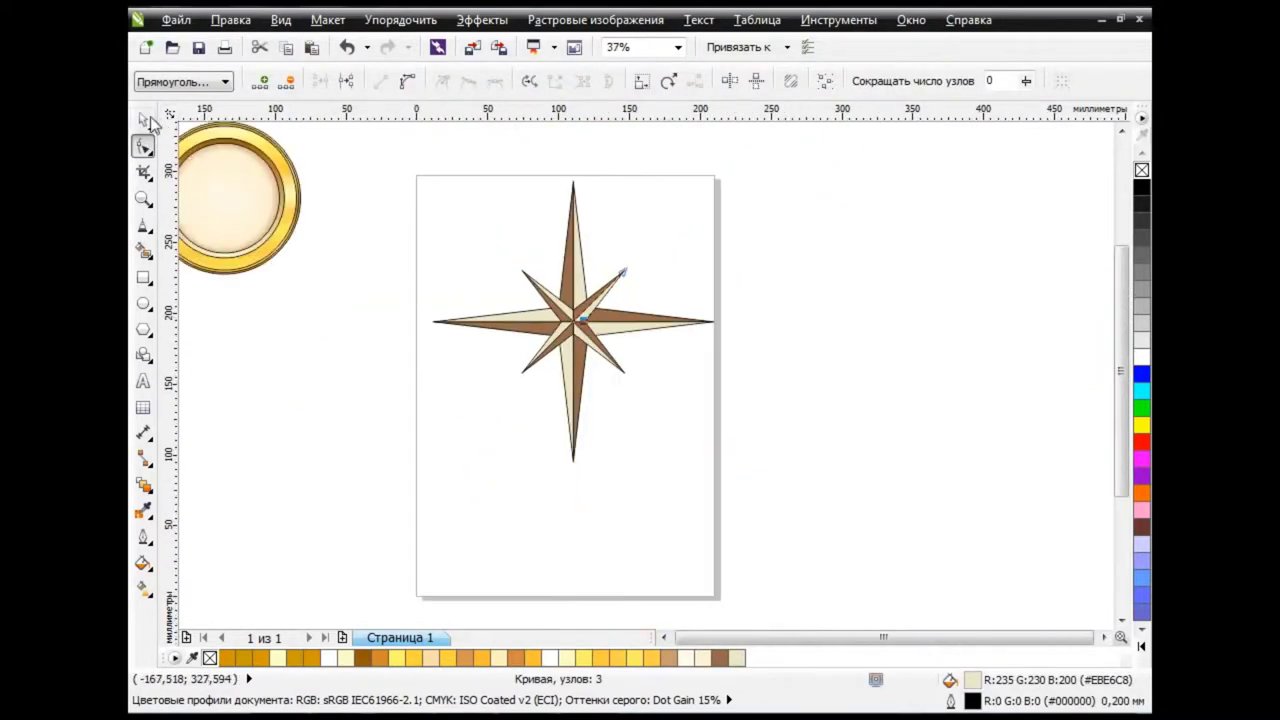
click(143, 119)
drag(408, 175, 775, 501)
scroll(720, 300, left, 1)
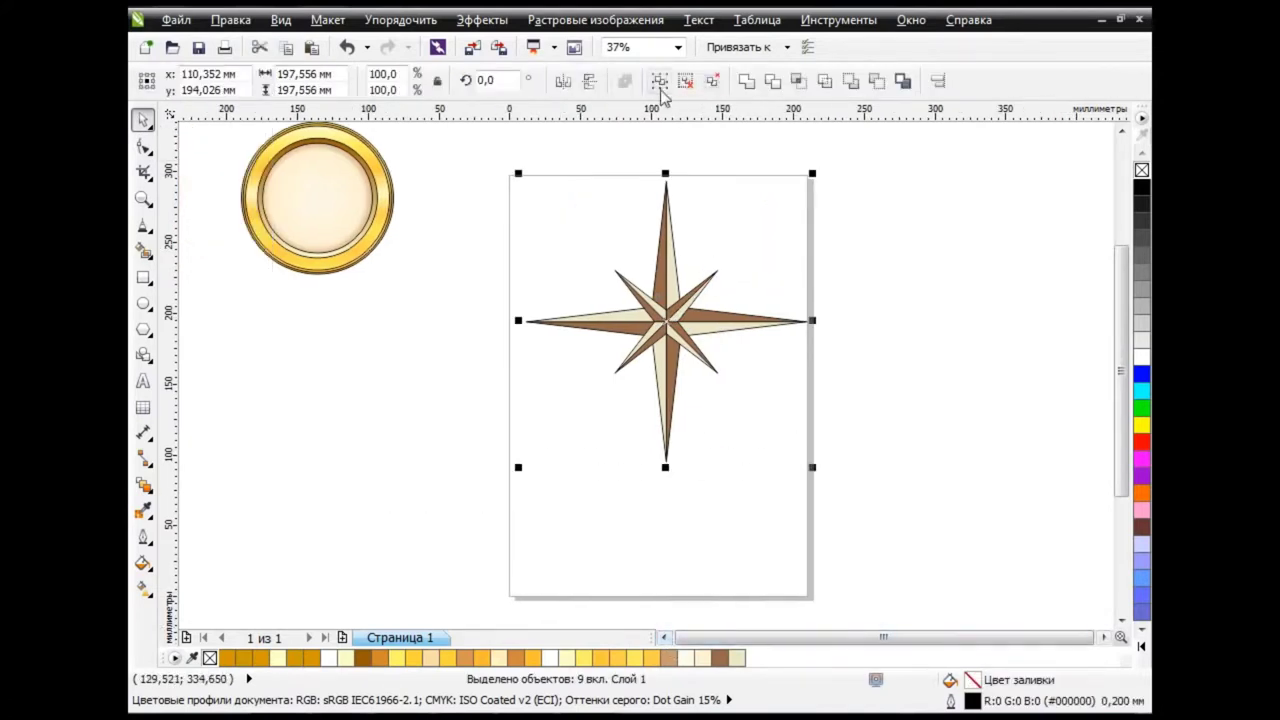
Keep the inner circle in the gold ring and scale all five ring pieces up about 2.5 times.
drag(343, 209, 686, 351)
click(347, 47)
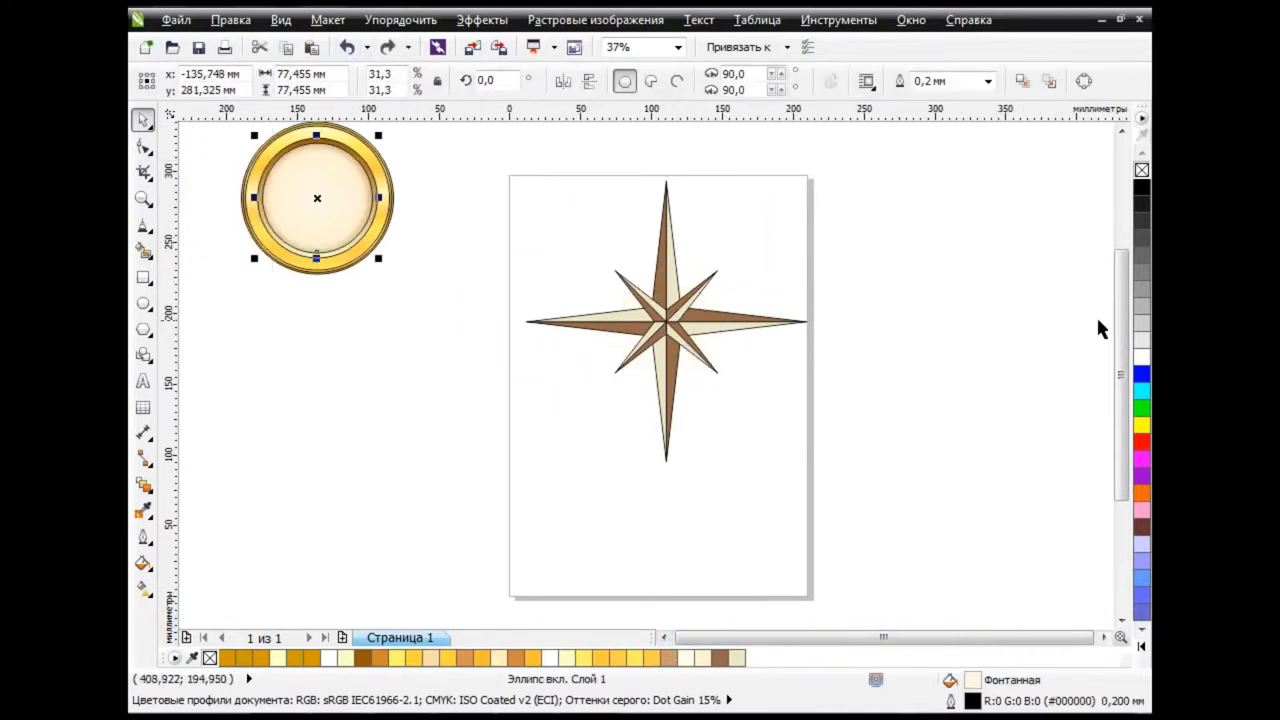
scroll(428, 323, up, 1)
drag(428, 323, 228, 134)
drag(392, 330, 635, 568)
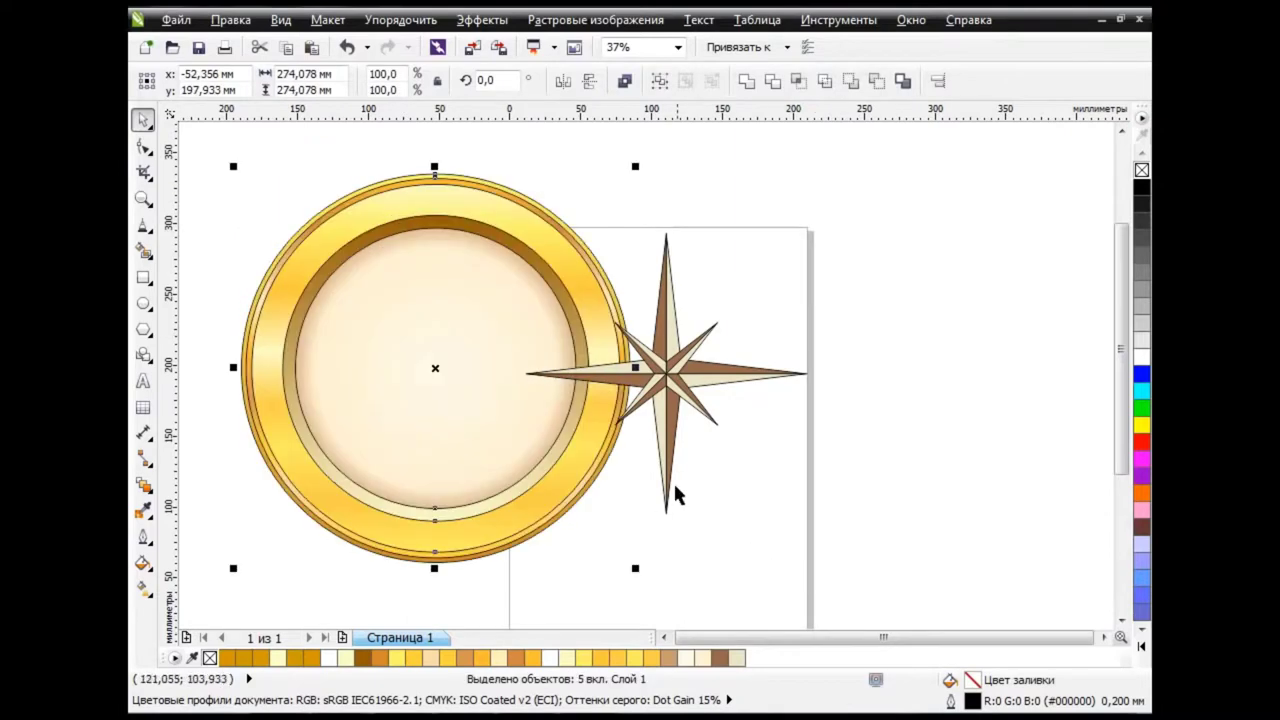
Centre the compass-rose star group on the ring and shrink it to fit inside the dial.
click(680, 393)
drag(666, 375, 433, 367)
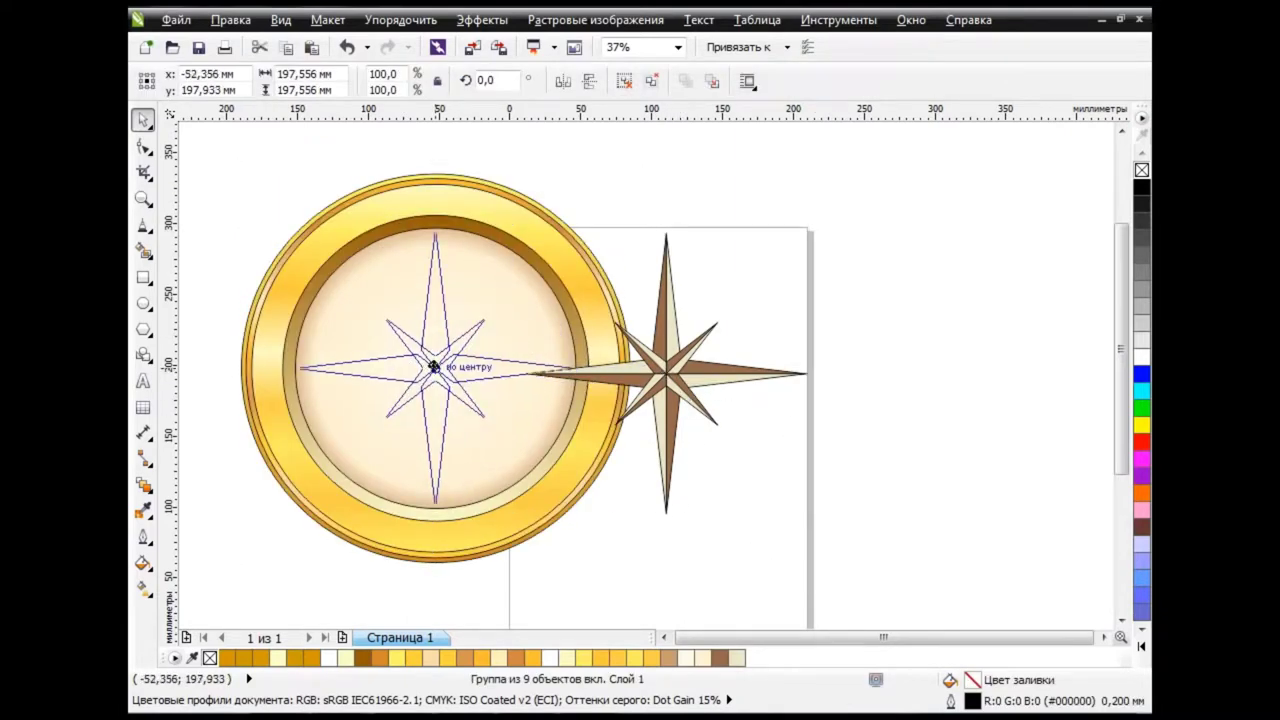
drag(583, 514, 537, 478)
click(724, 484)
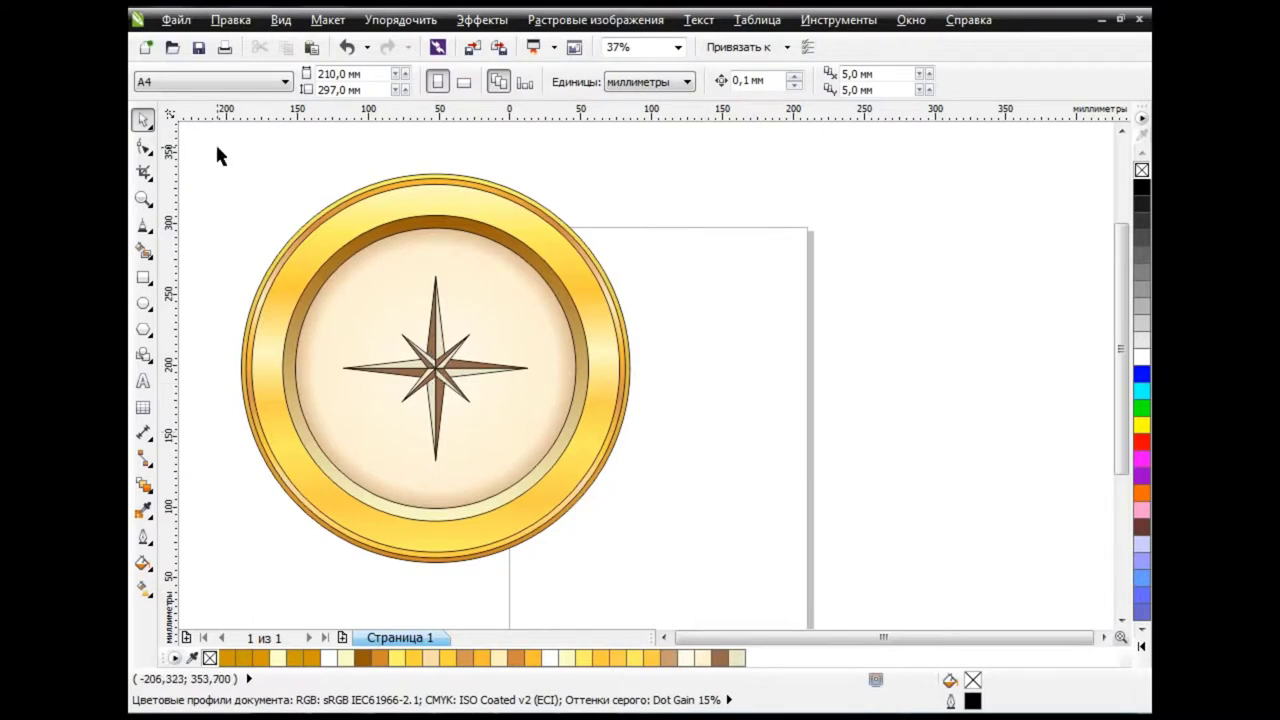
Draw a thin vertical triangle for the needle tip with the Polyline tool.
click(145, 226)
click(262, 316)
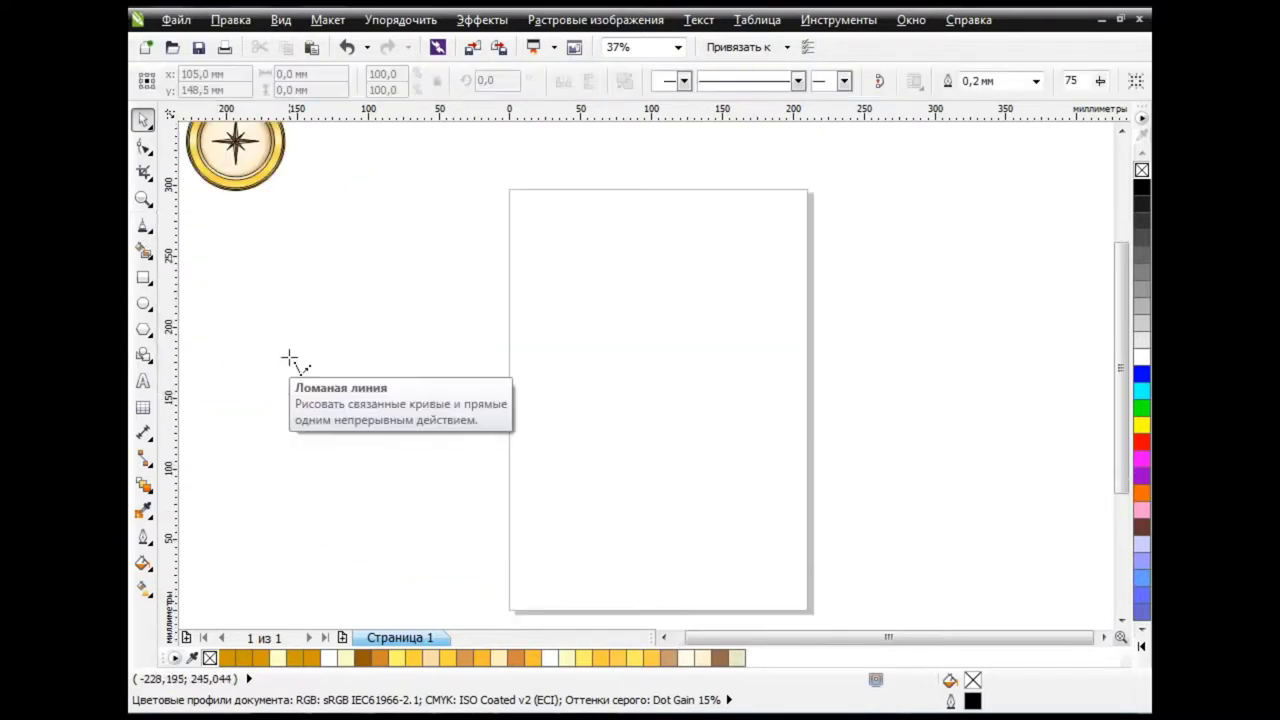
click(648, 215)
click(648, 424)
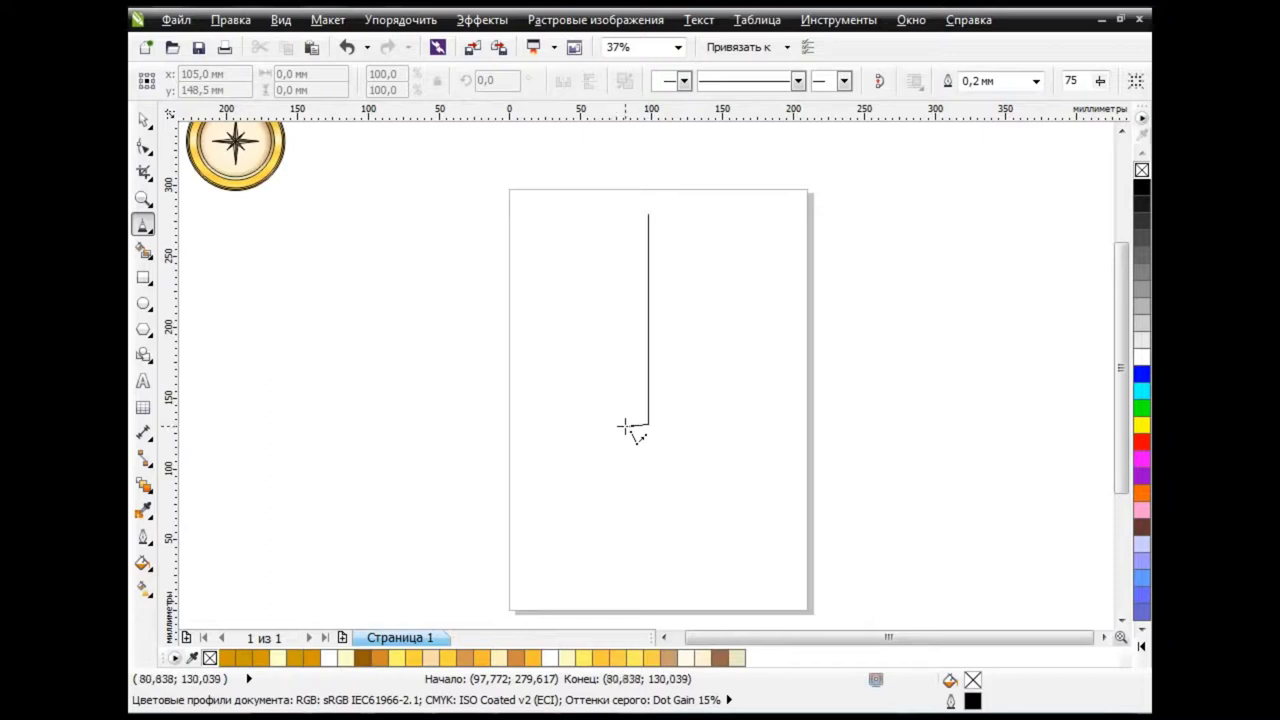
click(626, 424)
click(648, 215)
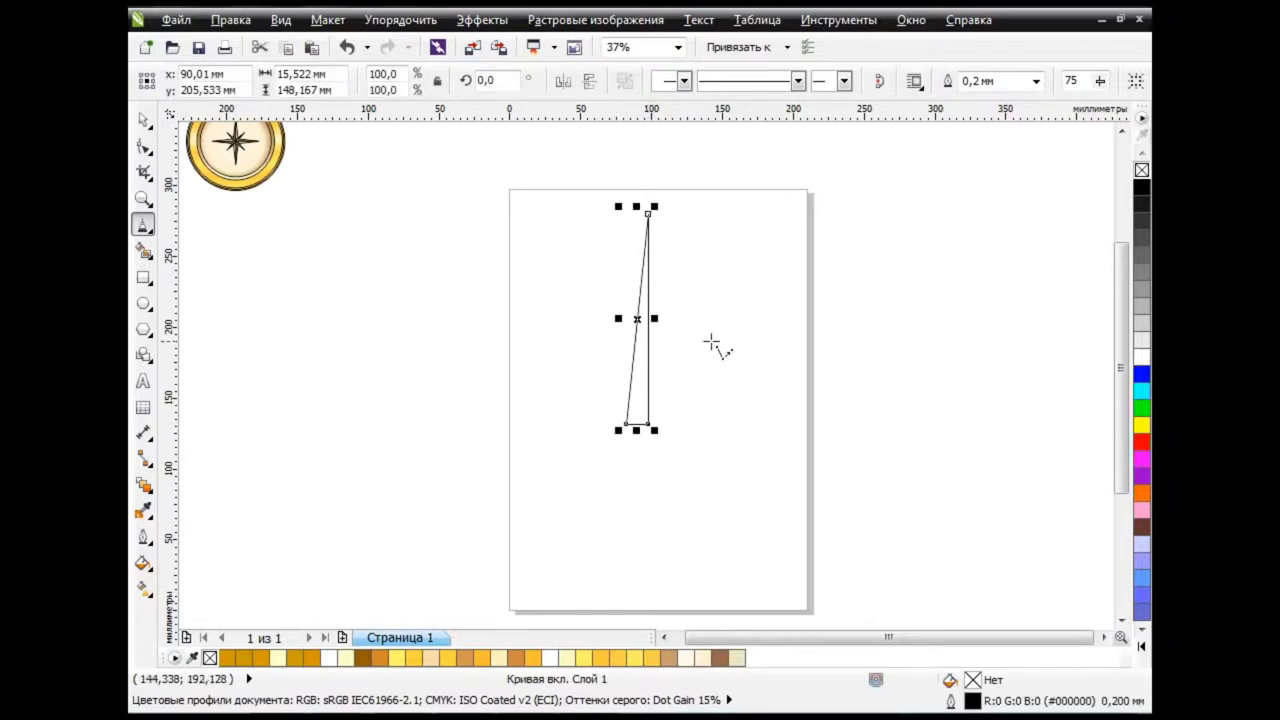
key(space)
click(737, 384)
Fill the triangle dark red and place a mirrored copy beside it to form the cone.
click(647, 407)
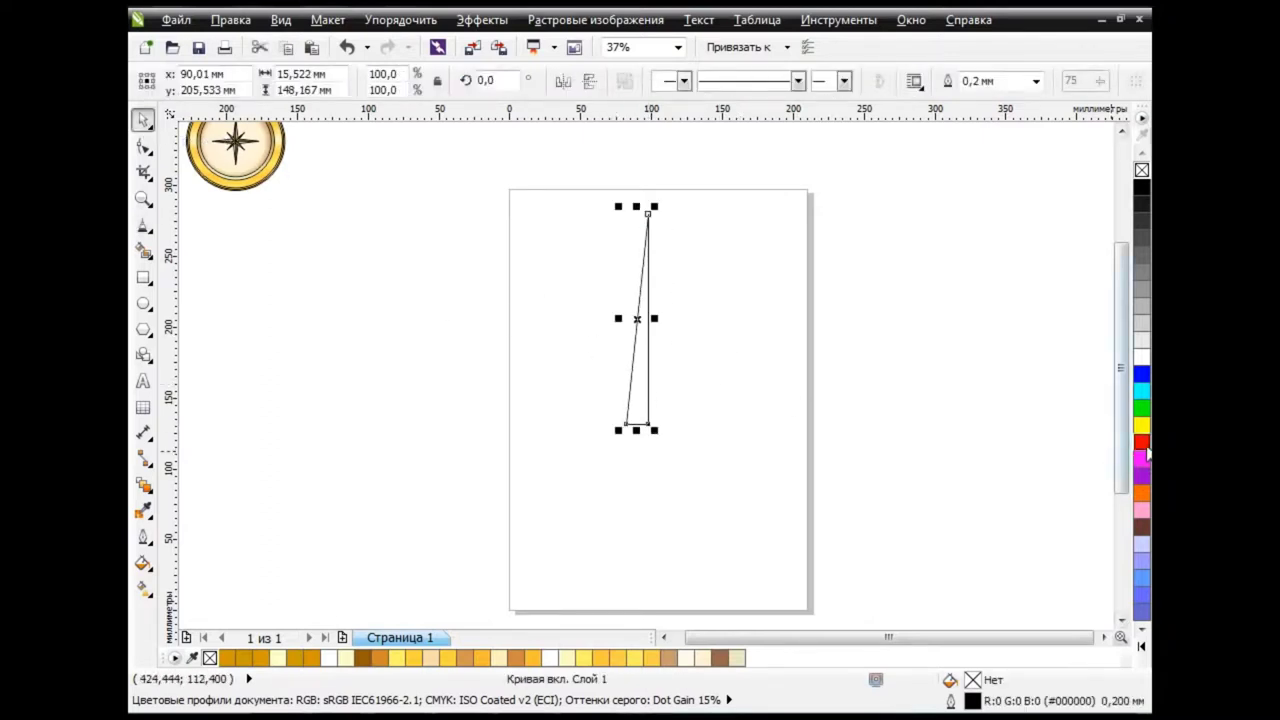
click(1122, 488)
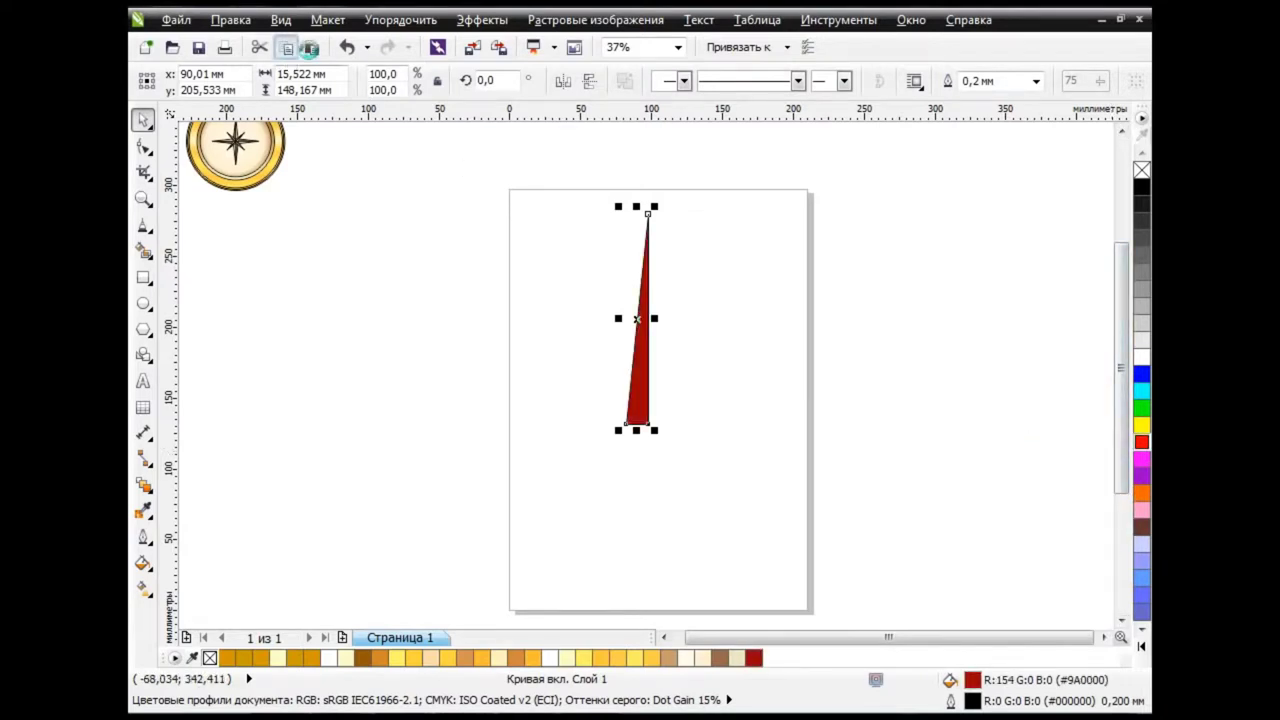
click(563, 88)
mouse_move(628, 318)
mouse_down()
mouse_move(822, 306)
mouse_move(717, 297)
mouse_up()
scroll(577, 328, up, 1)
scroll(812, 385, down, 1)
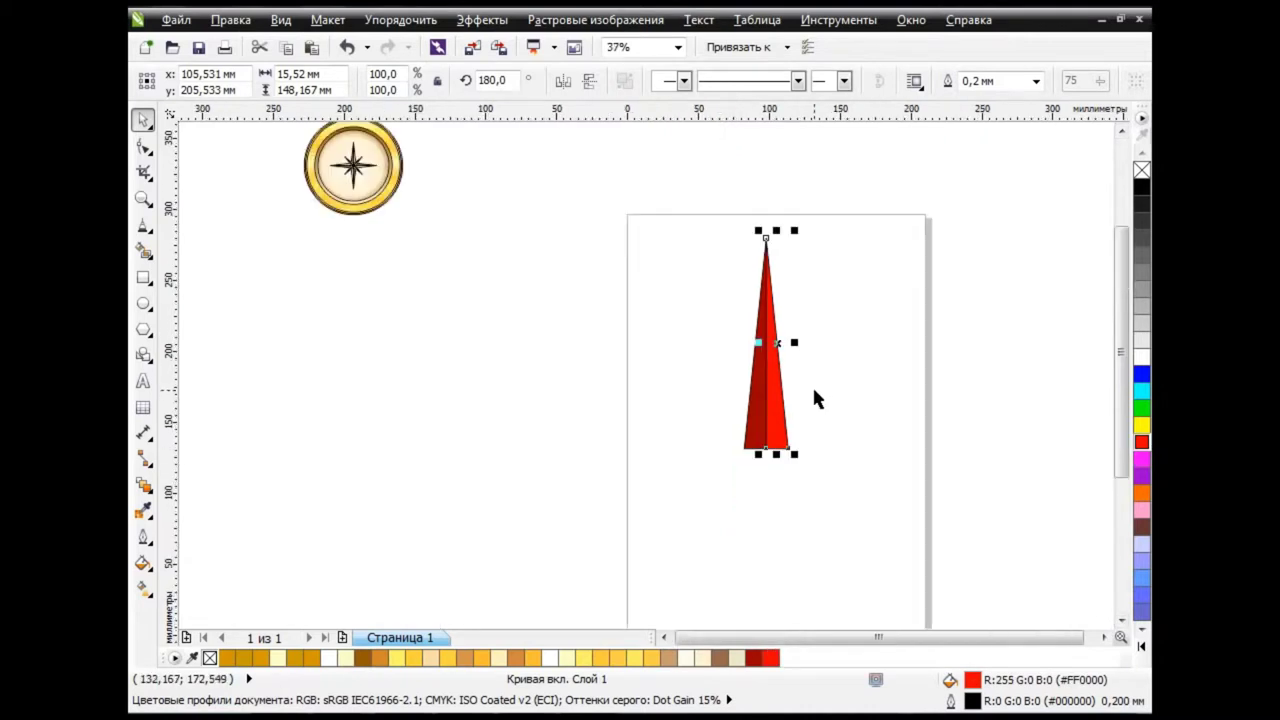
click(798, 390)
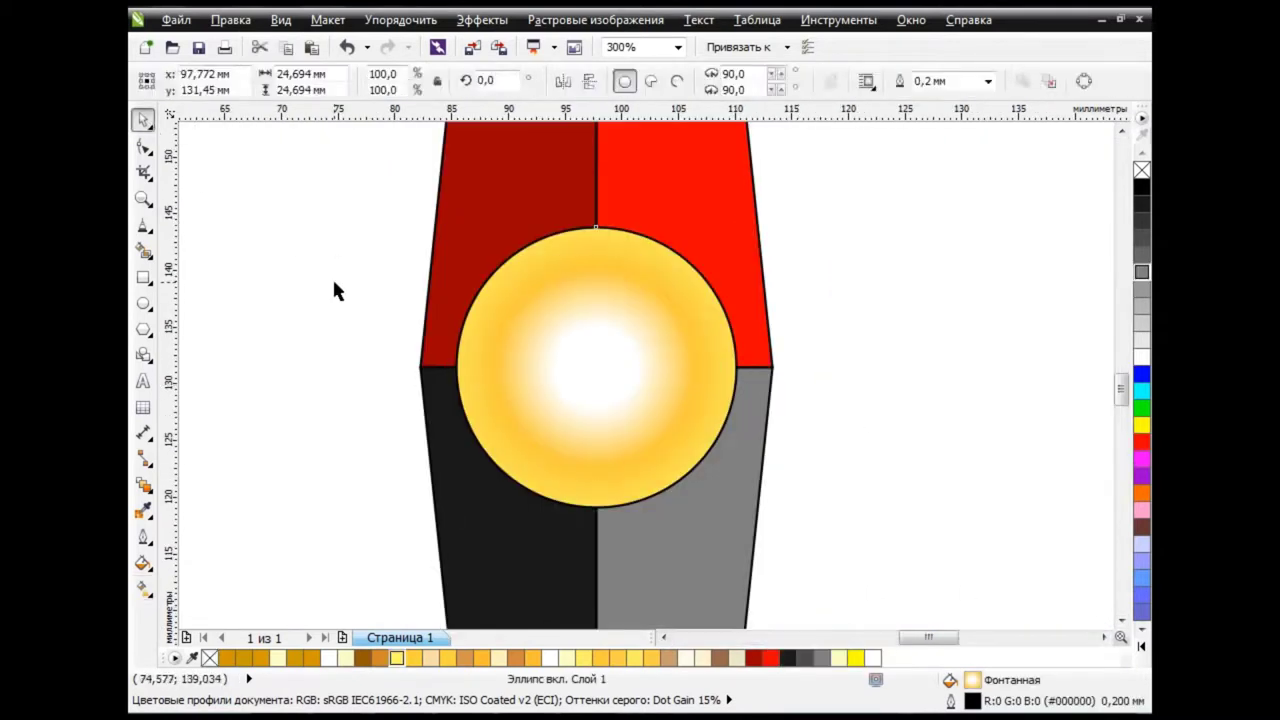
scroll(365, 305, down, 2)
Set the pivot circle's gradient centre node to yellow with the Interactive Fill tool.
scroll(365, 305, down, 1)
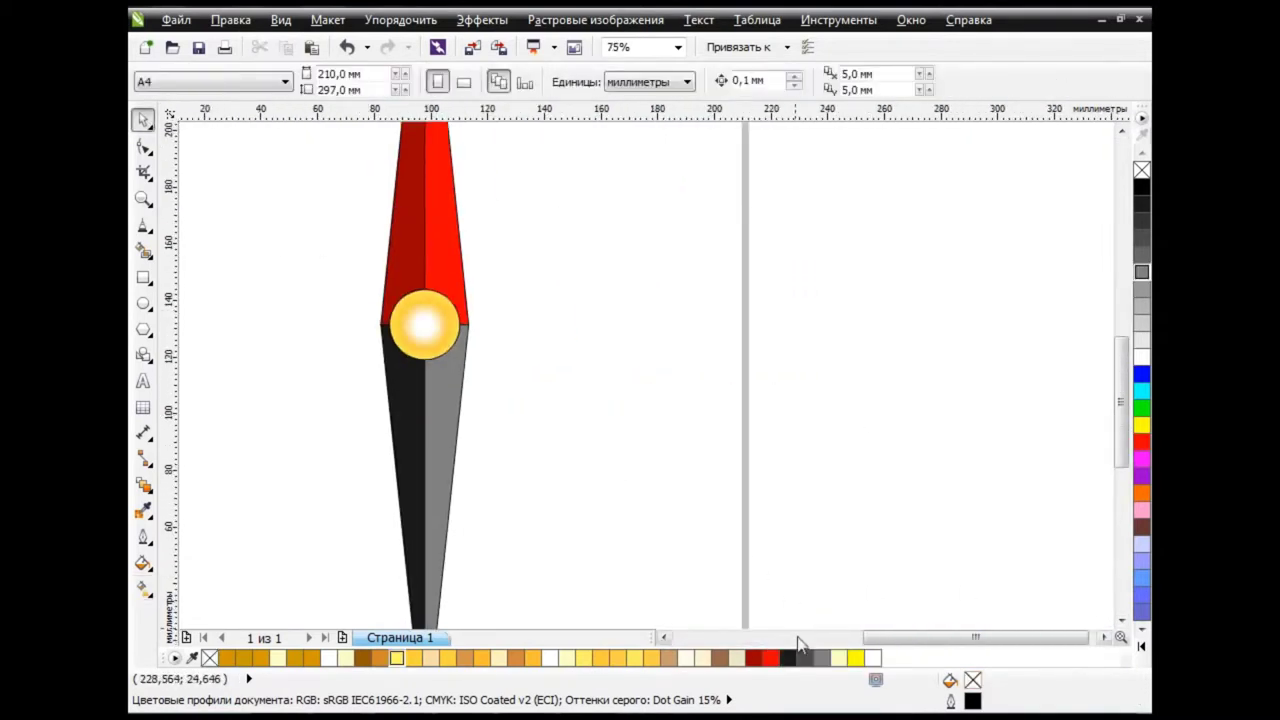
scroll(365, 305, left, 3)
scroll(606, 318, up, 3)
click(143, 588)
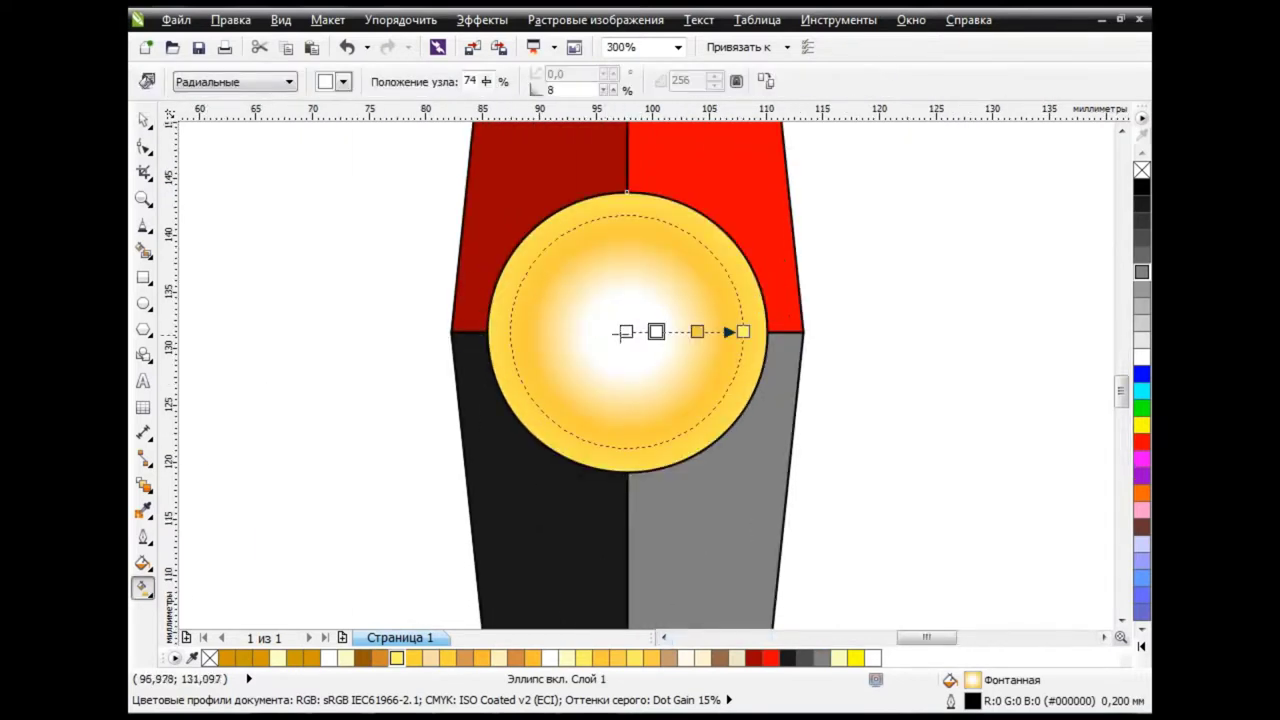
click(634, 657)
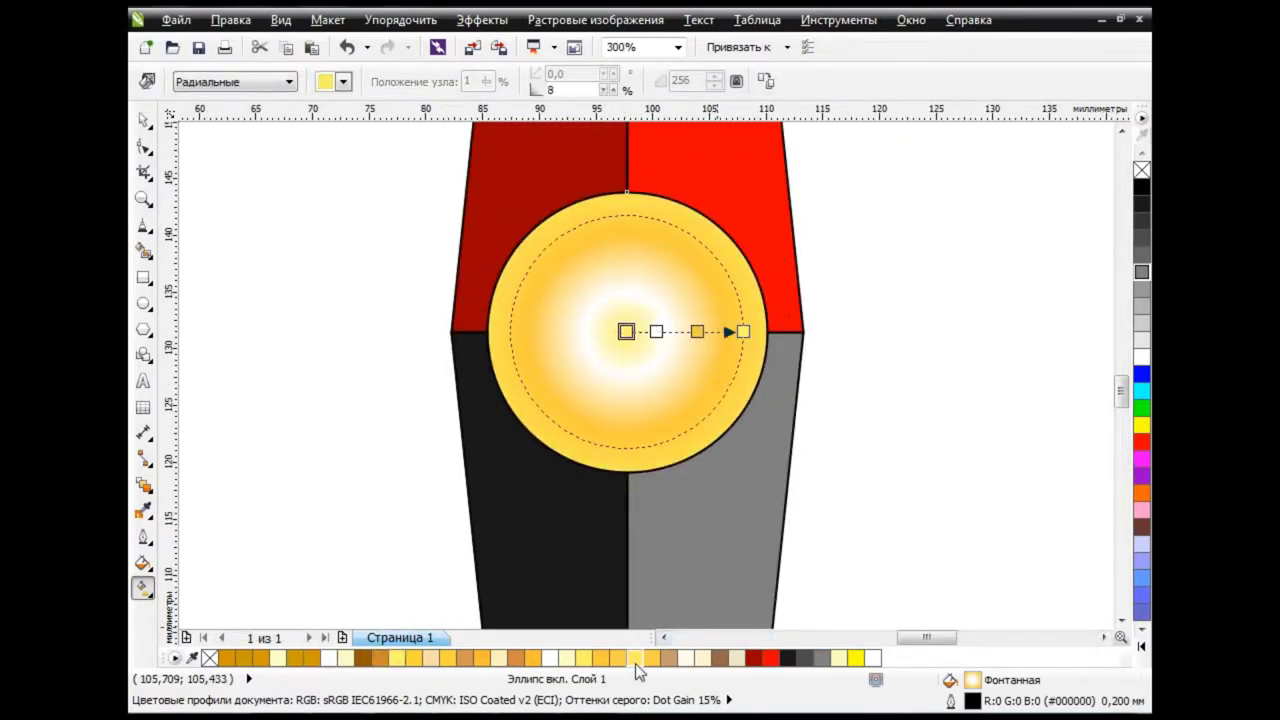
click(413, 657)
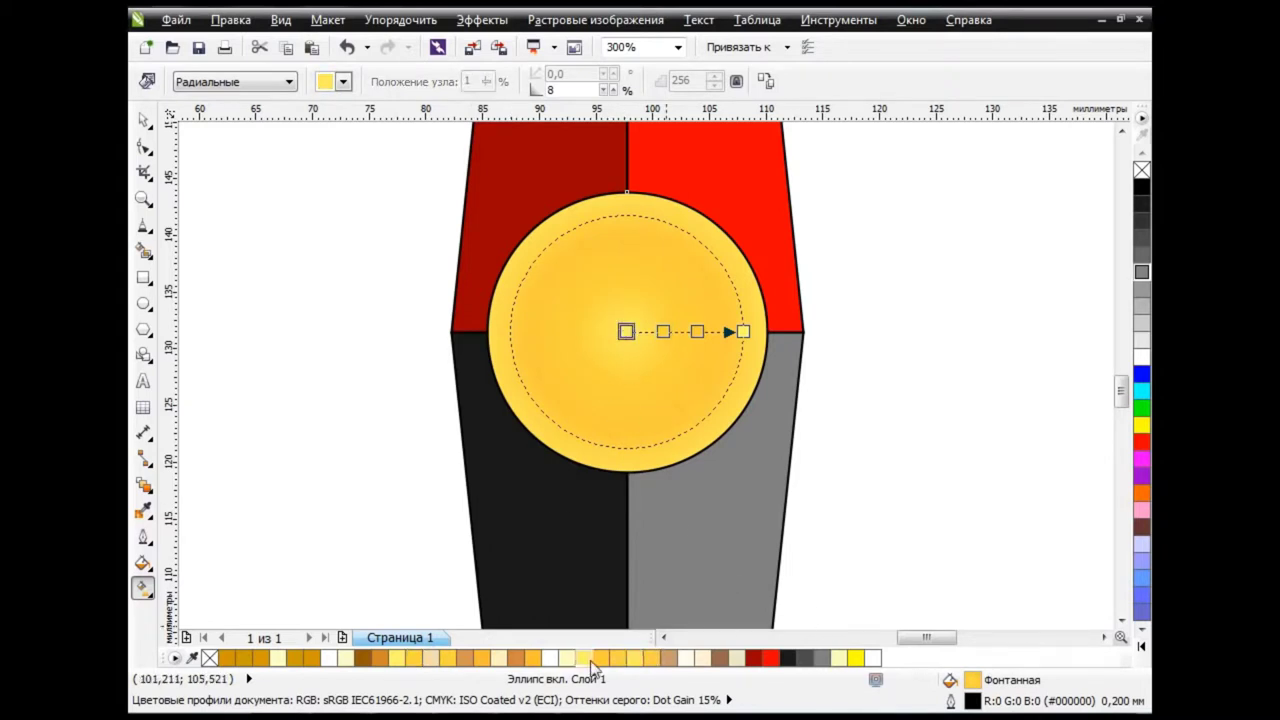
click(397, 657)
click(143, 119)
key(Escape)
Select the red tip, pivot circle and dark lower half, and group all five needle pieces.
scroll(471, 368, down, 2)
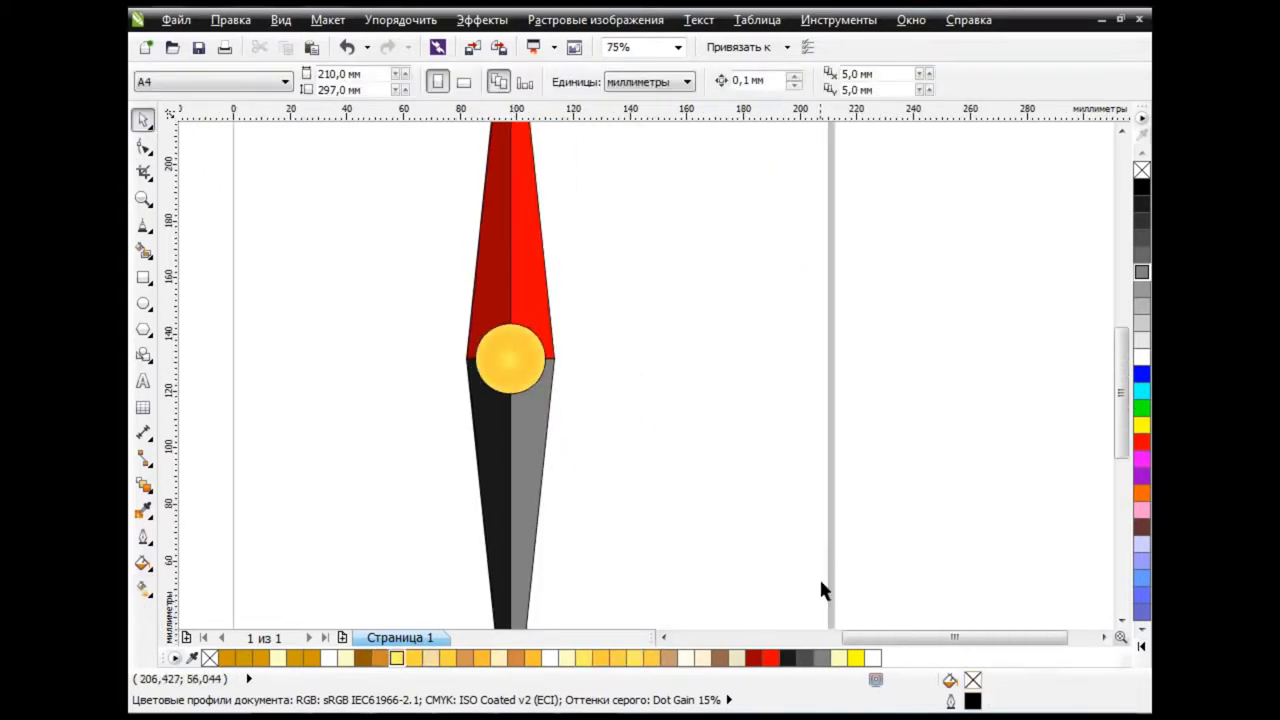
click(666, 638)
scroll(752, 480, down, 1)
drag(646, 209, 812, 553)
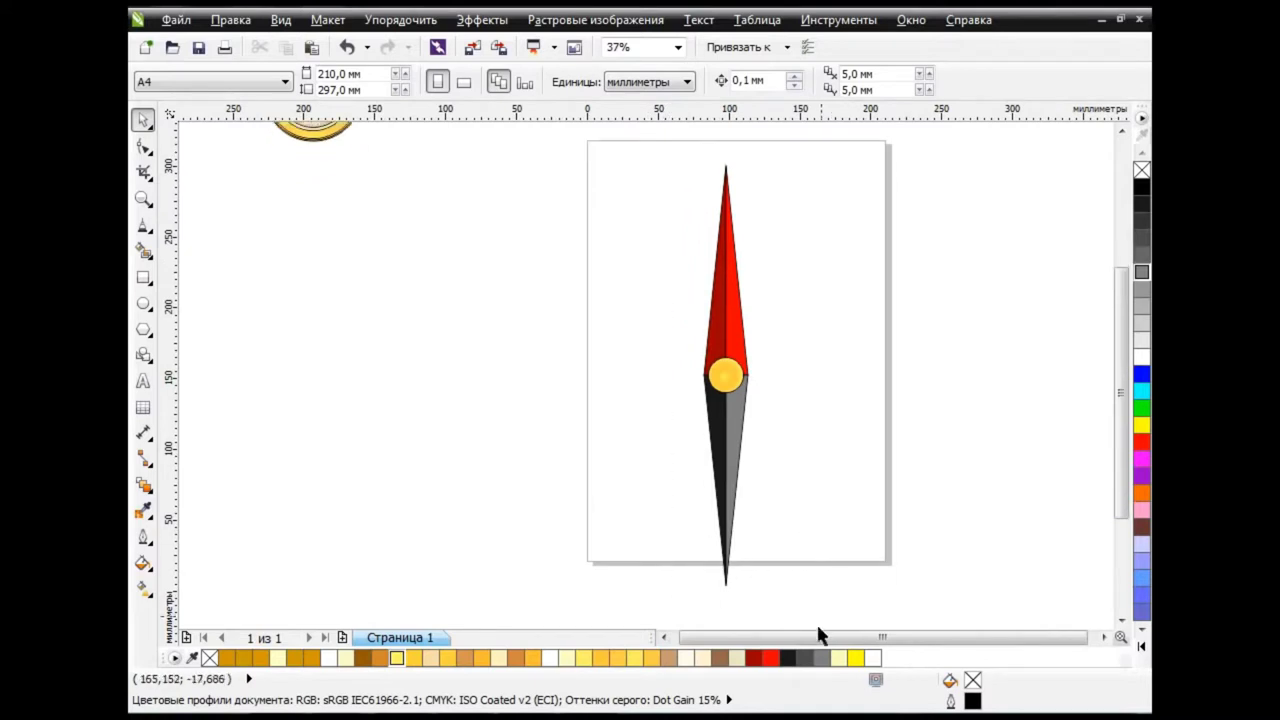
shift+click(735, 424)
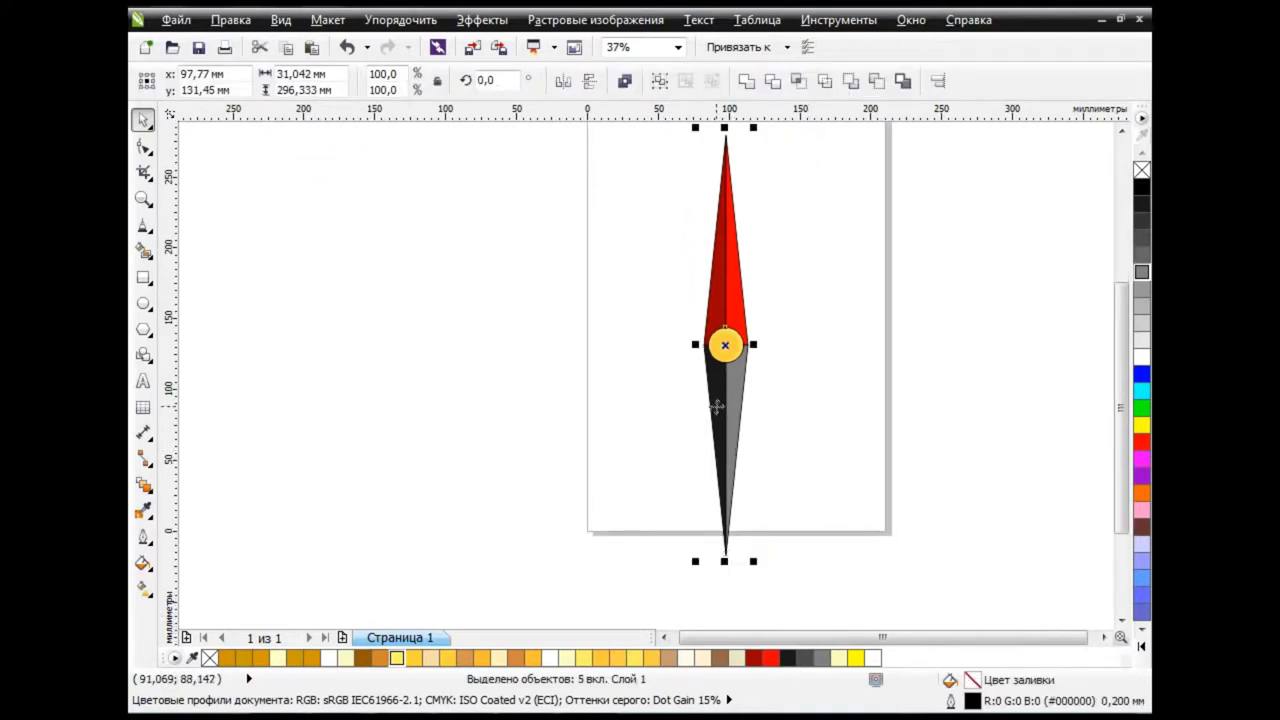
key(ctrl+g)
scroll(704, 294, up, 1)
scroll(704, 294, down, 1)
Apply a 20-degree rotation to the needle group on the compass rose.
scroll(1038, 318, up, 2)
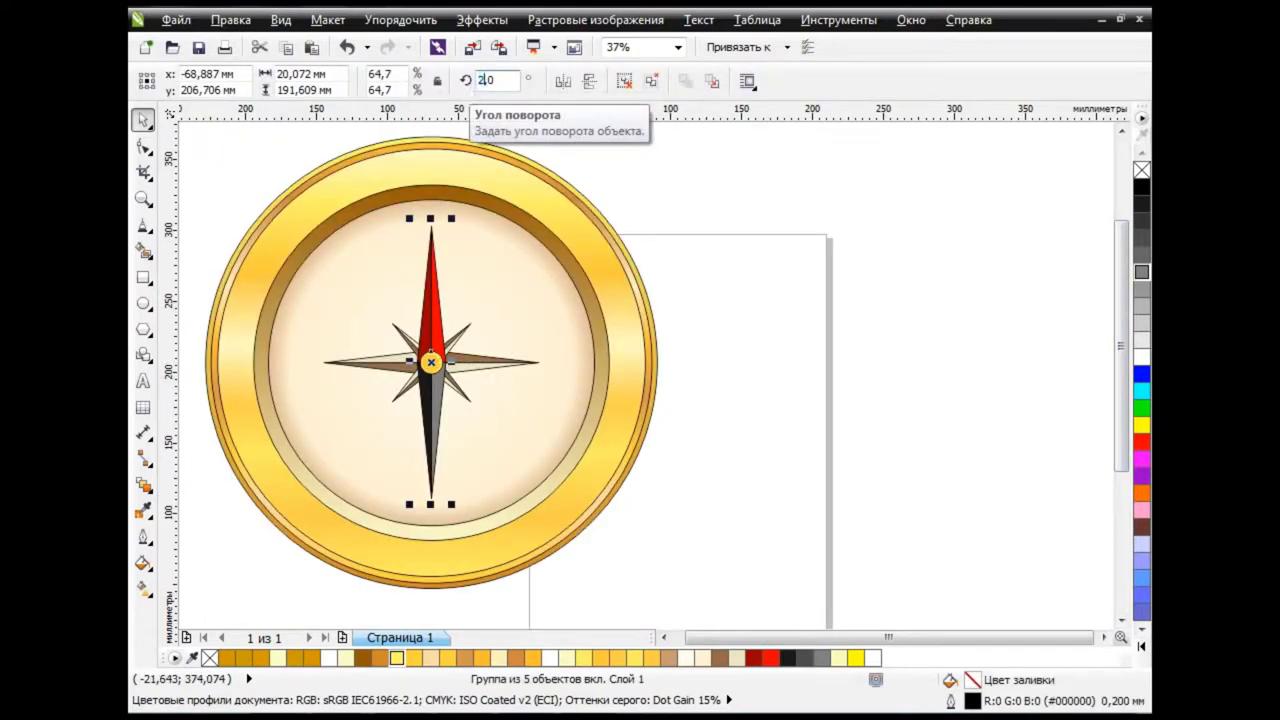
key(Return)
click(792, 417)
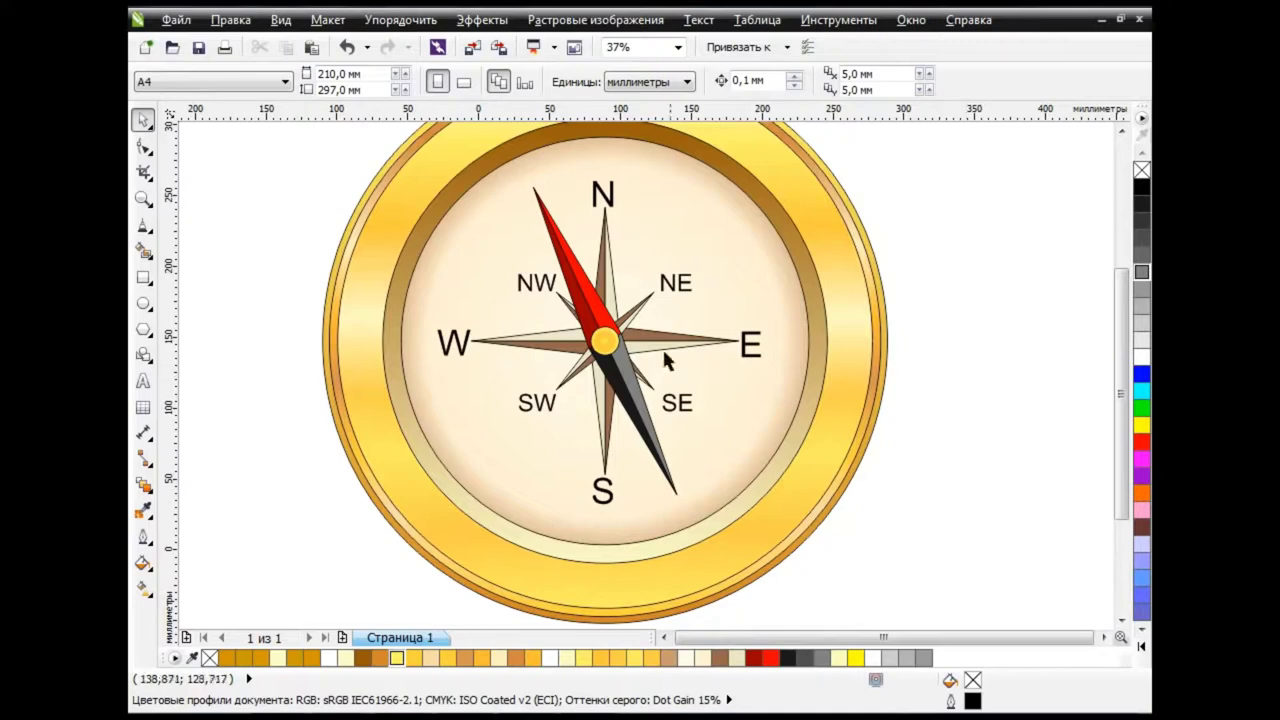
Change the compass direction letters' font to Georgia.
click(752, 348)
click(700, 81)
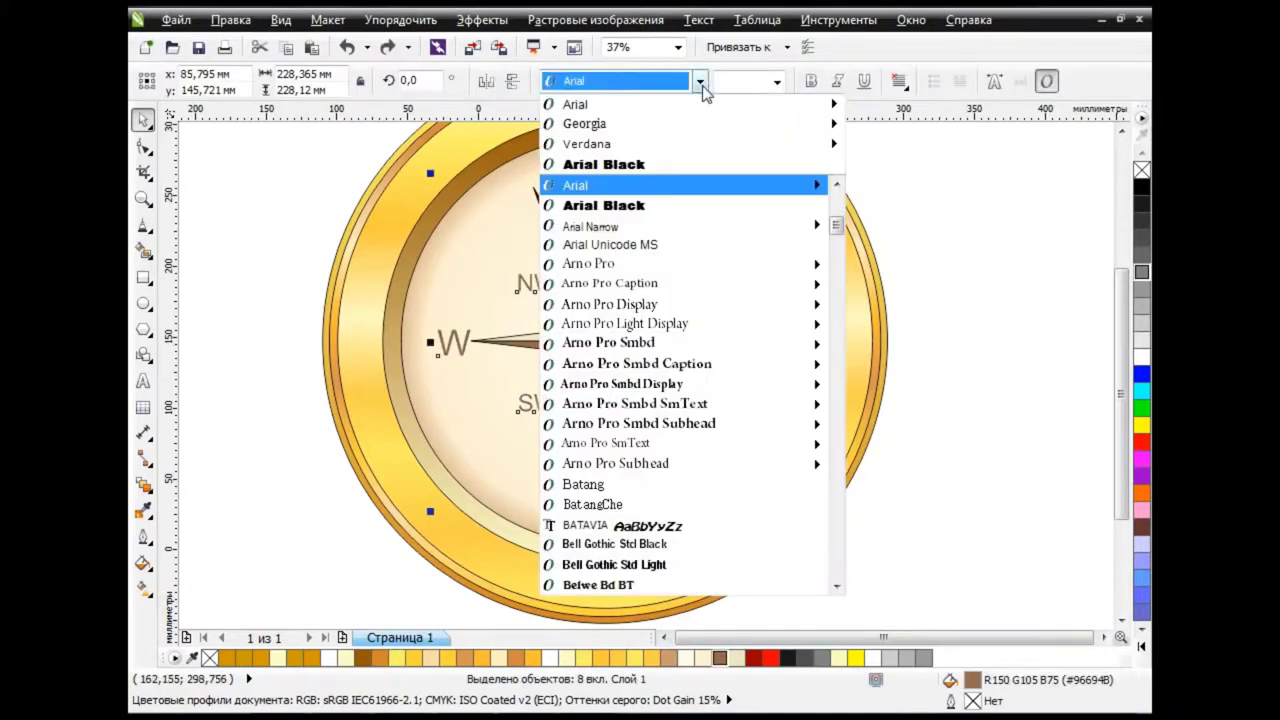
click(642, 126)
click(1002, 259)
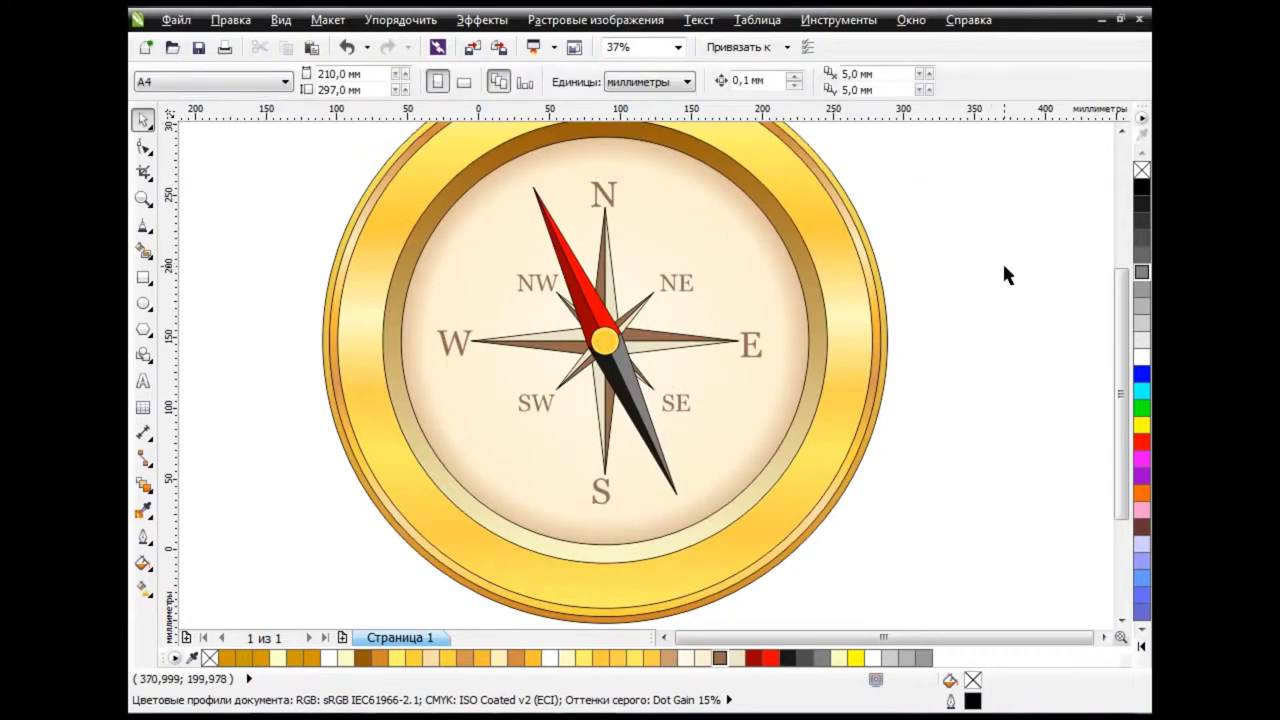
Adjust the view and drag a copy of the compass's outer circle onto the empty page.
click(1121, 131)
click(663, 637)
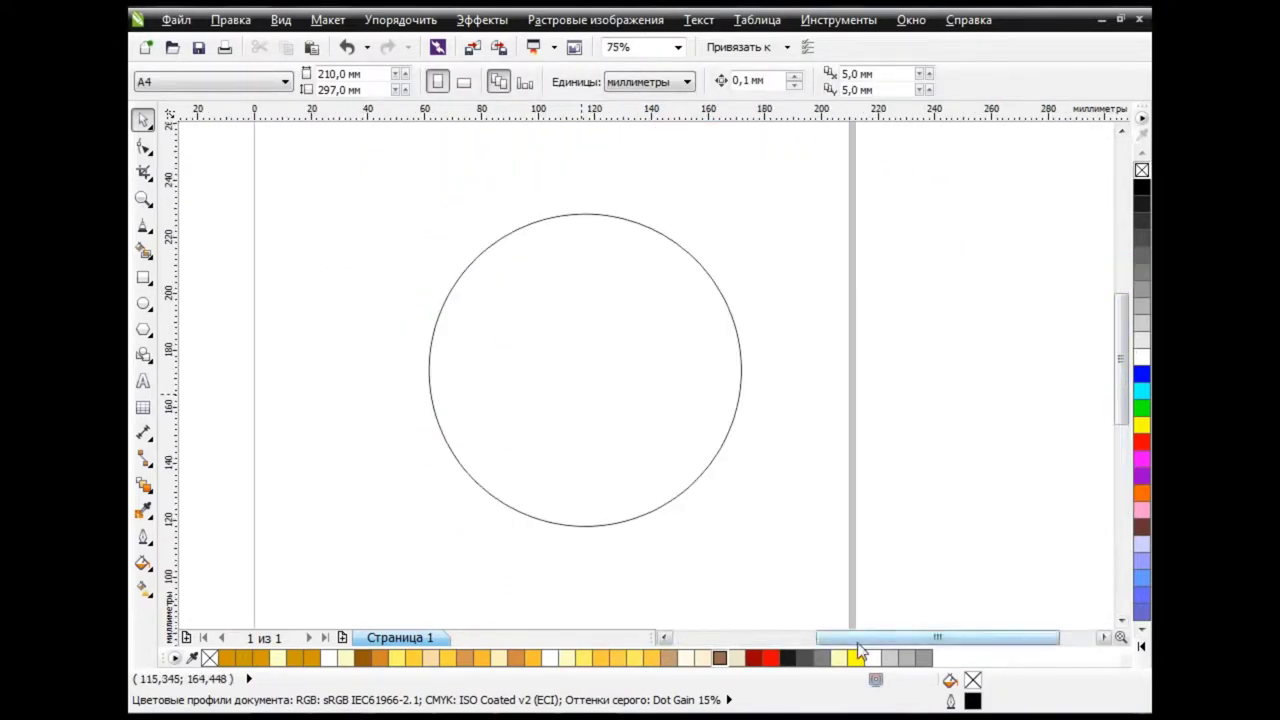
drag(860, 645, 760, 645)
click(389, 171)
drag(389, 171, 683, 331)
Undo the copied circle and draw a vertical polyline running through the circle.
key(ctrl+z)
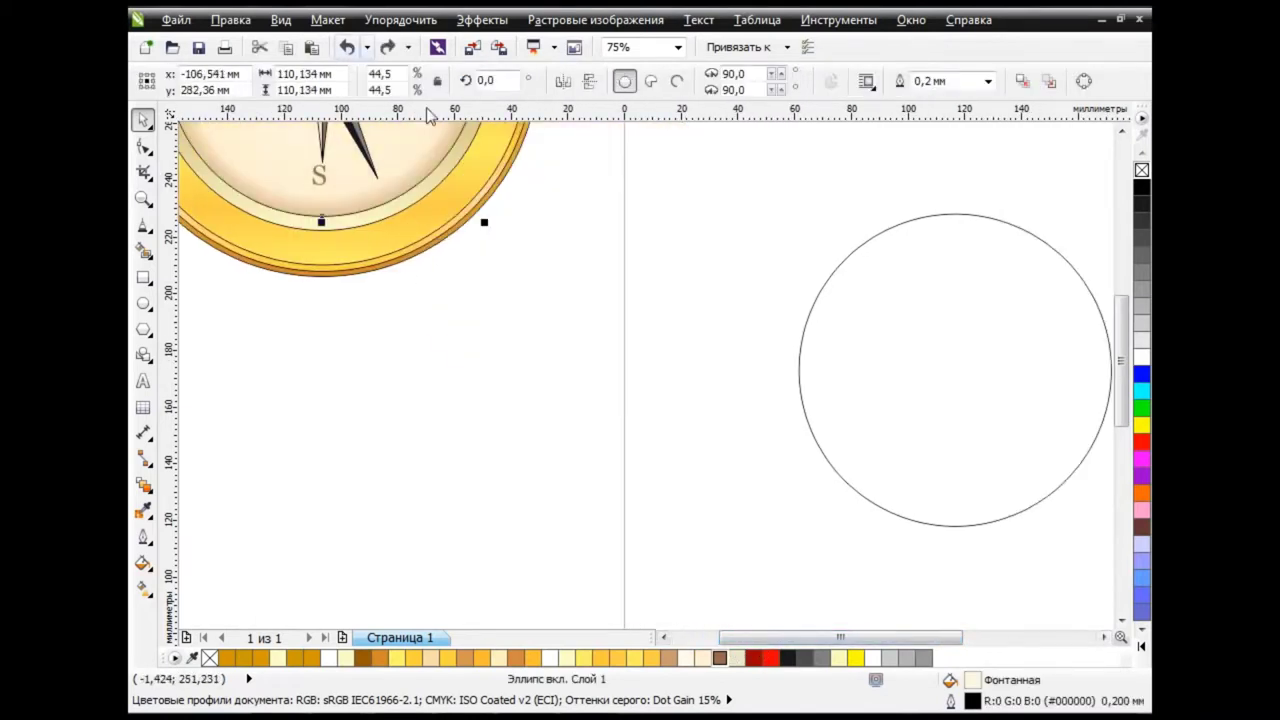
click(1104, 637)
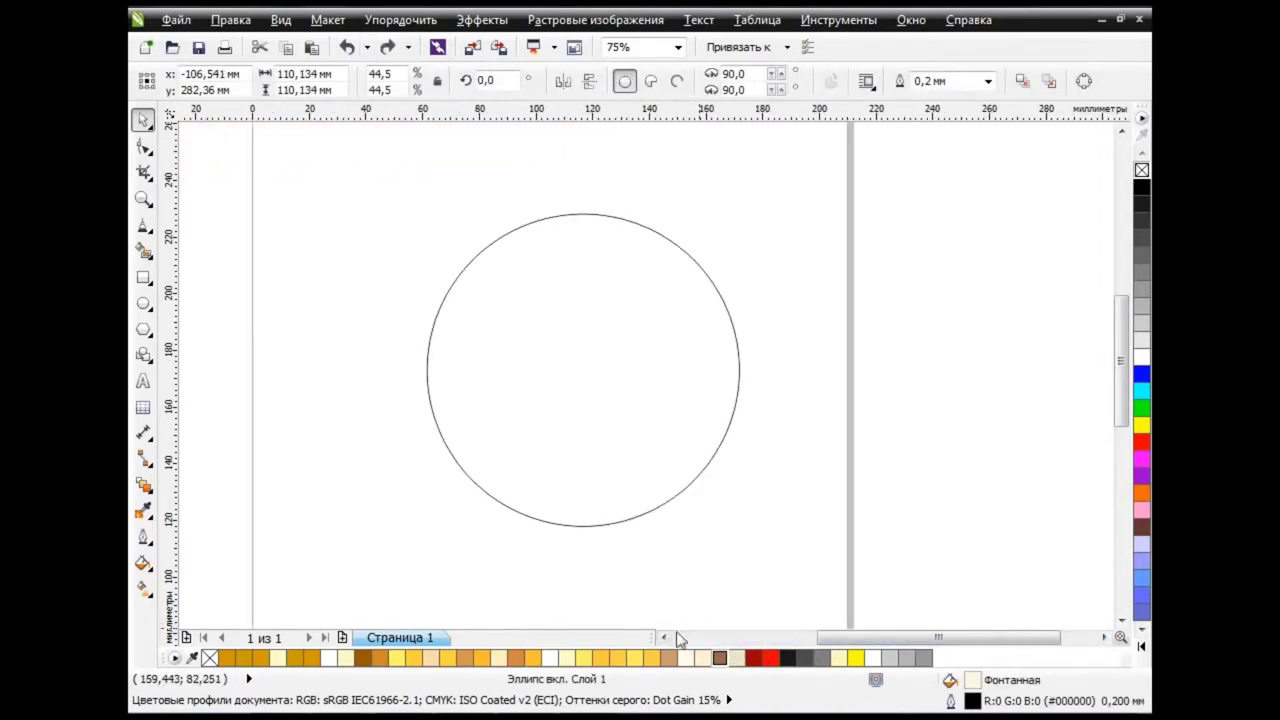
click(678, 638)
scroll(675, 376, down, 2)
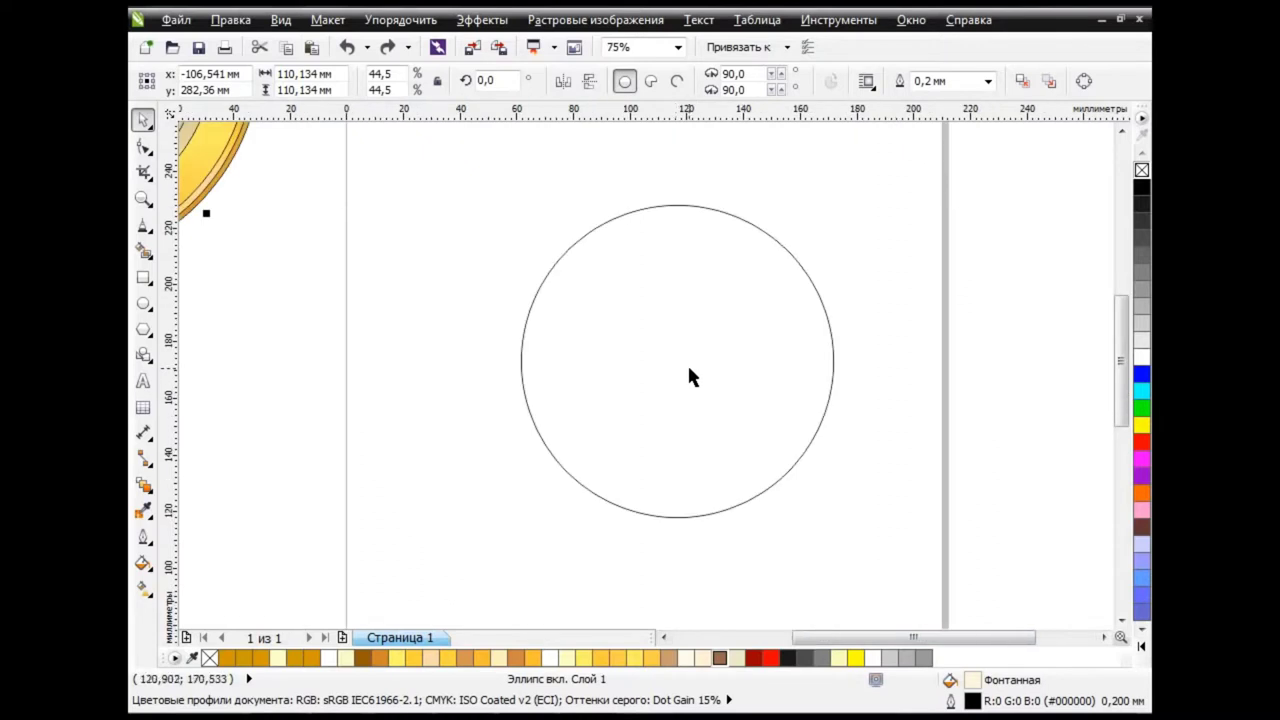
click(143, 226)
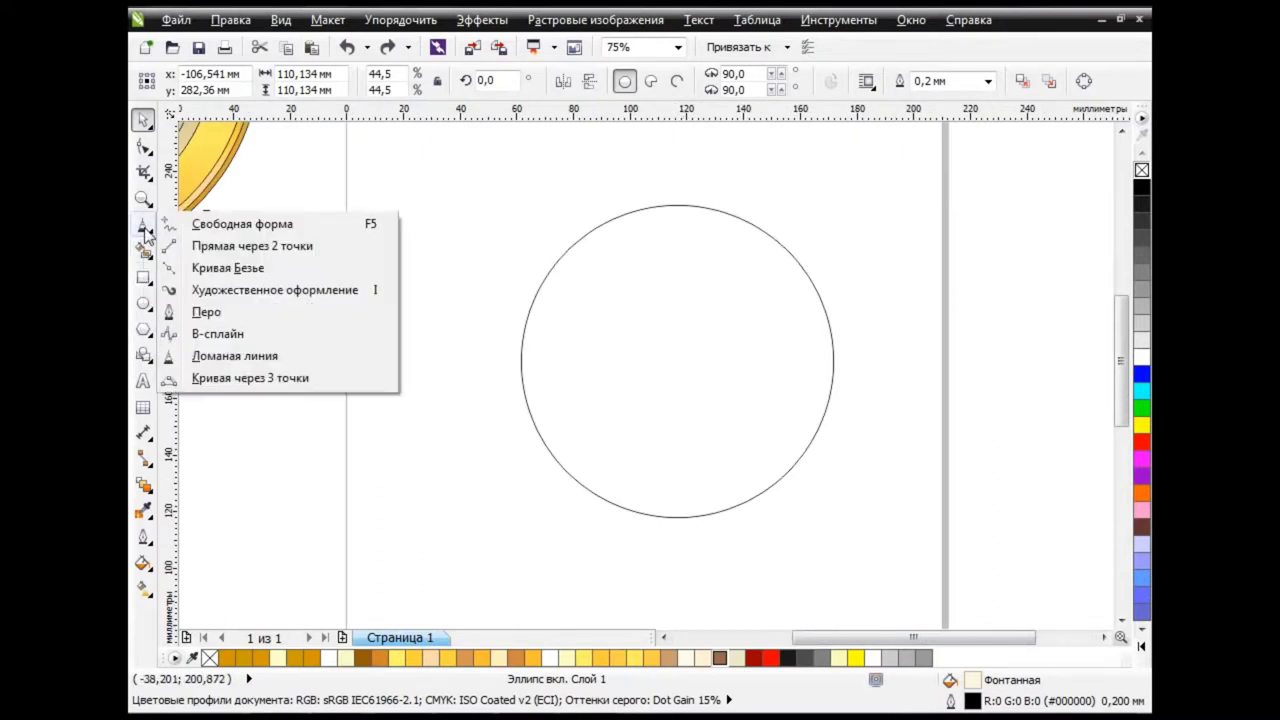
click(200, 364)
click(672, 175)
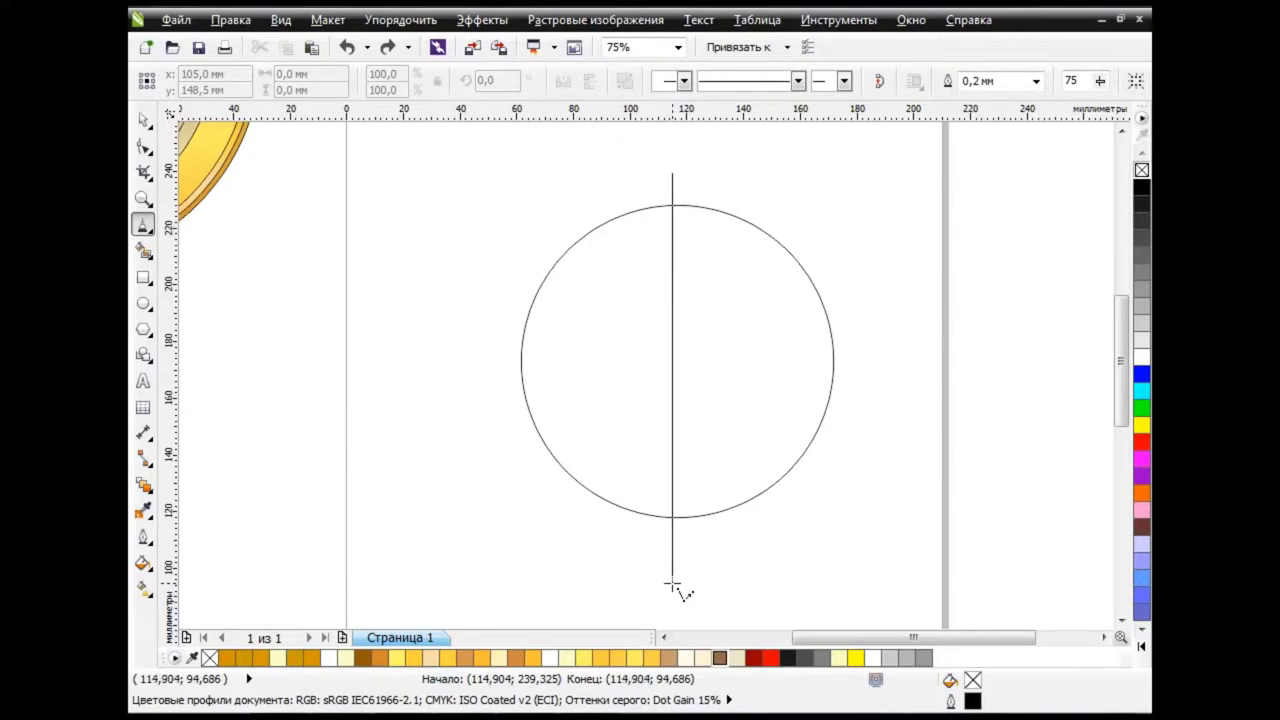
double_click(672, 585)
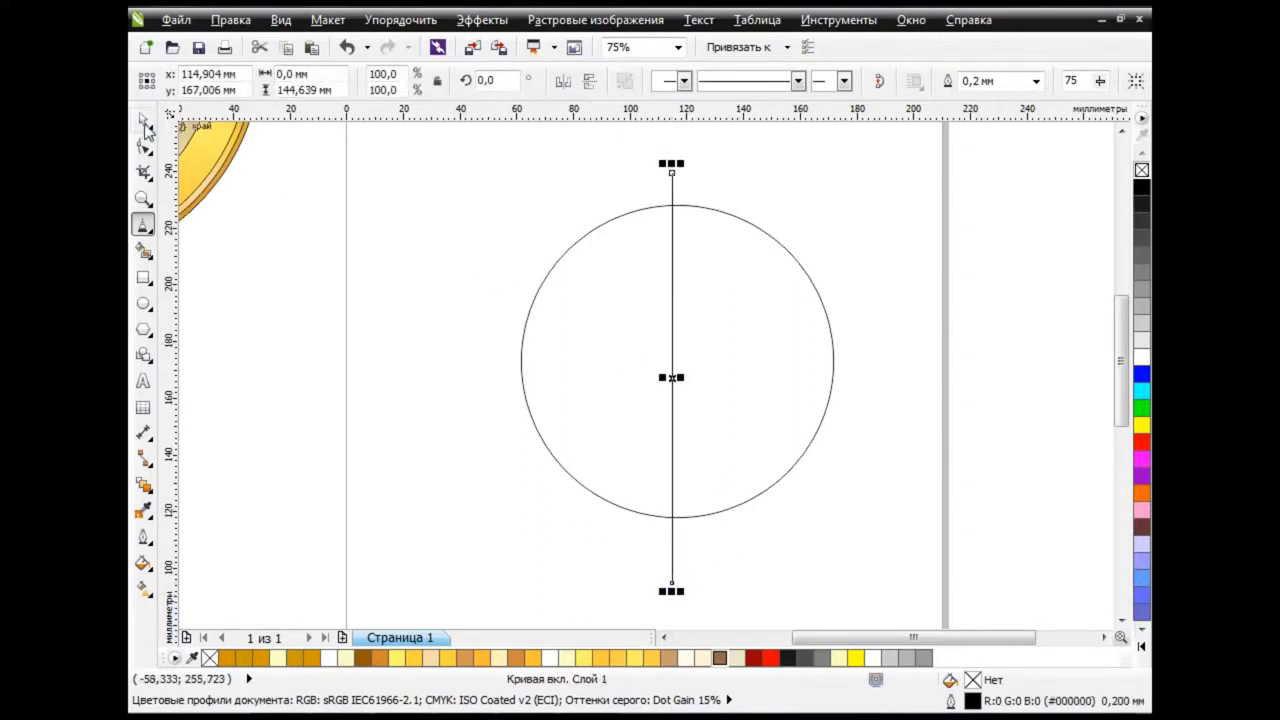
click(143, 120)
click(420, 388)
Rotate a line 20 degrees, then centre-align the circle and both lines.
click(670, 320)
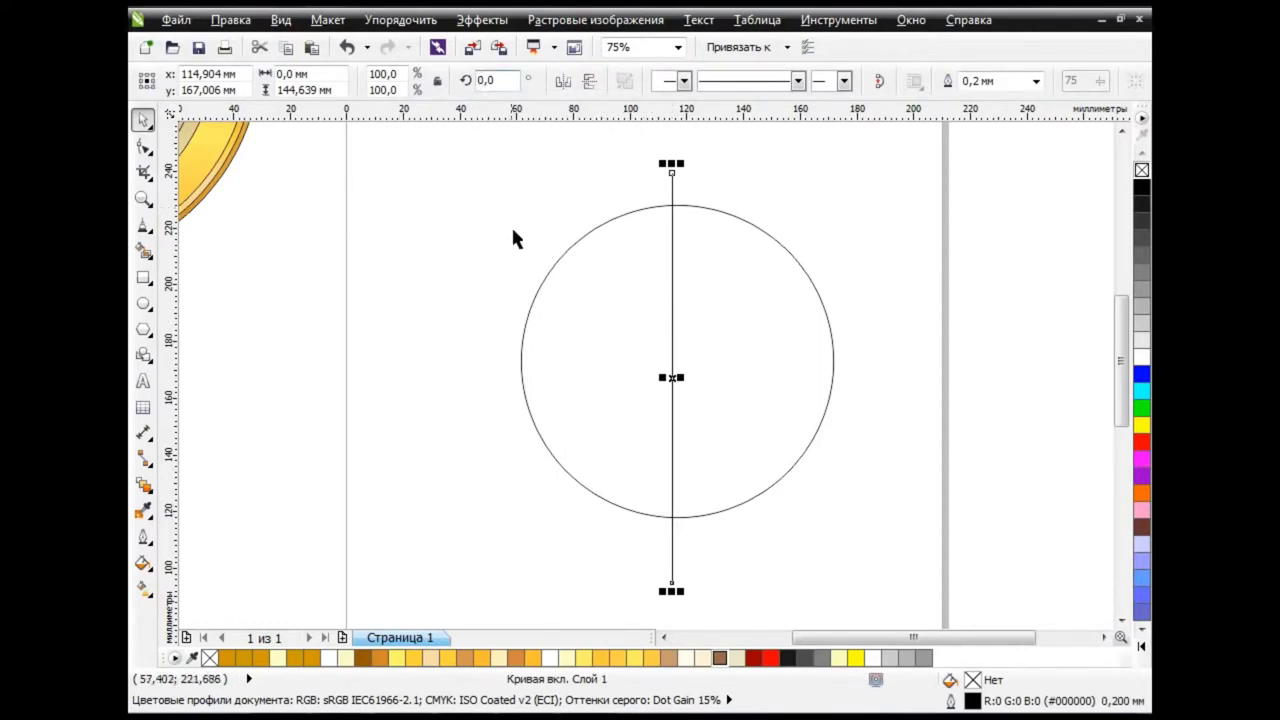
text(2)
key(Return)
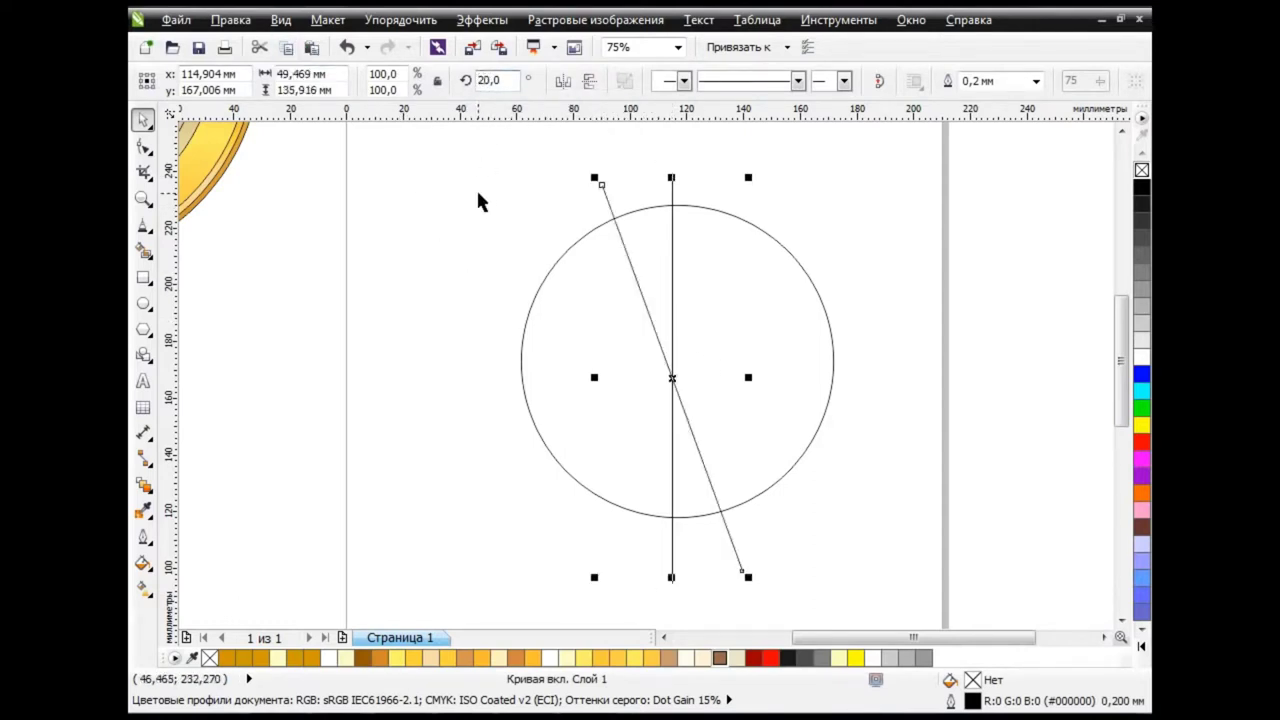
drag(462, 150, 894, 561)
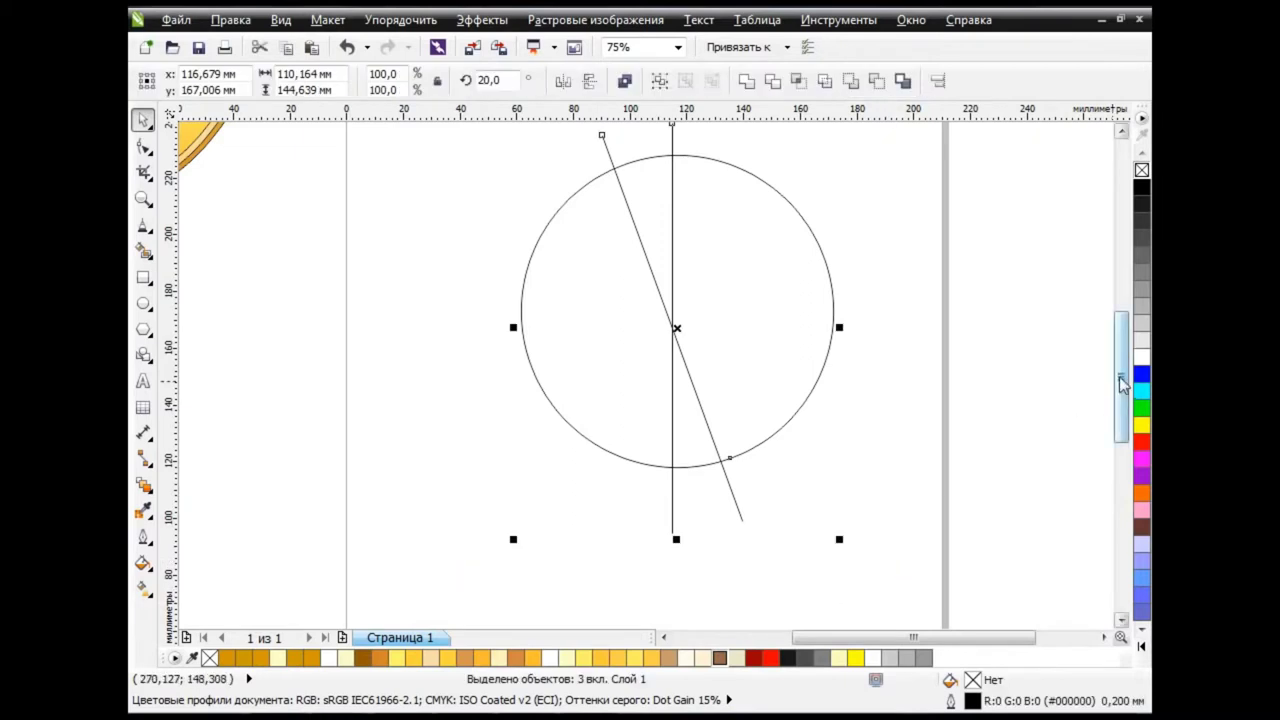
drag(1119, 376, 1114, 362)
click(938, 87)
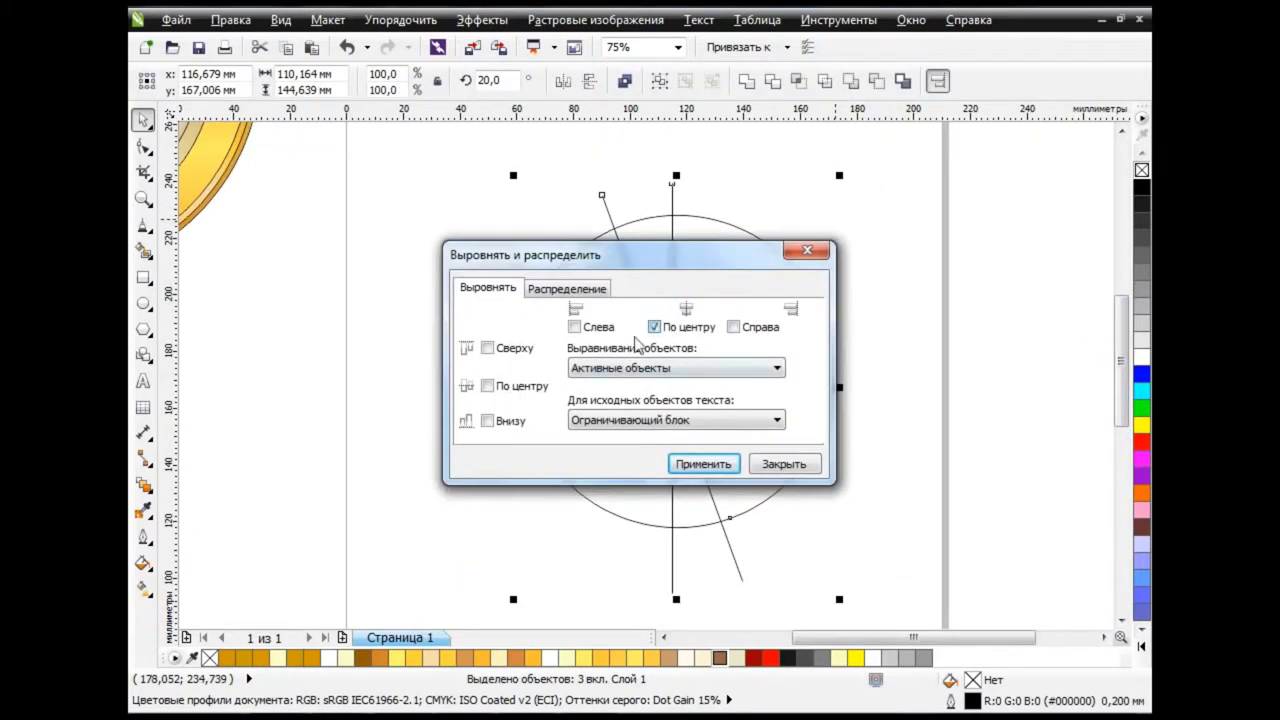
click(487, 385)
click(716, 468)
click(783, 464)
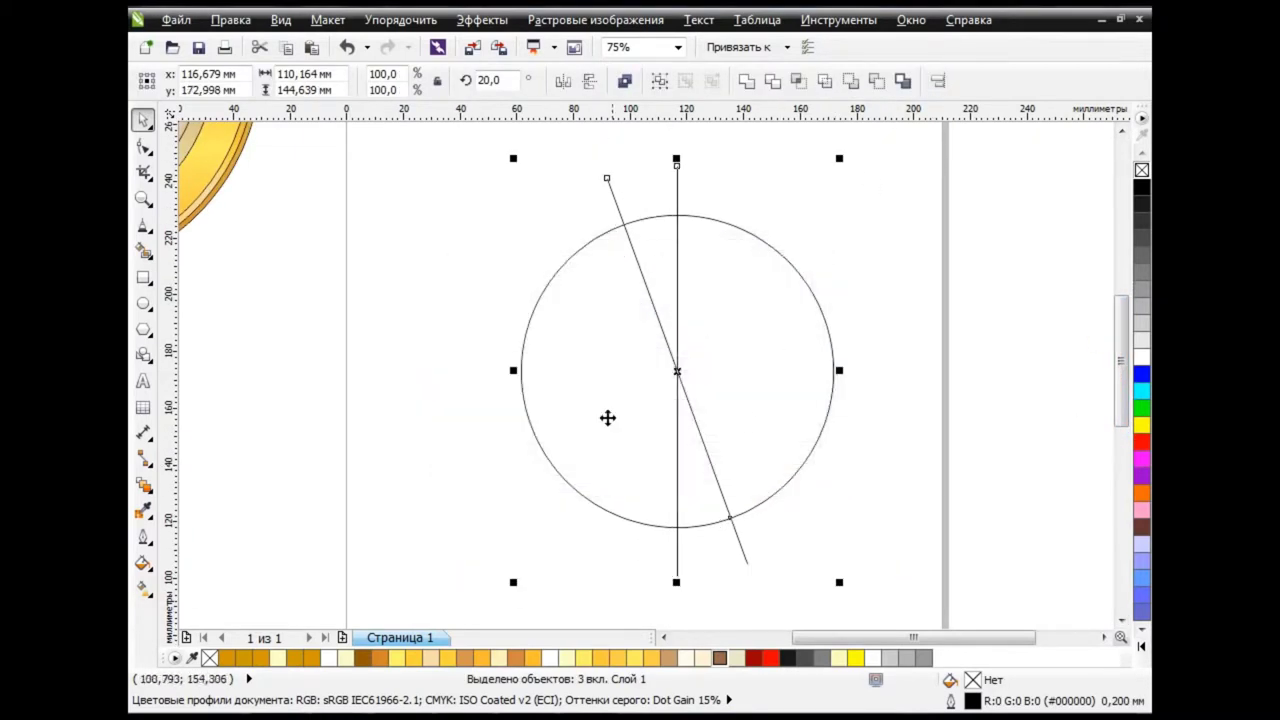
Mirror the slanted line horizontally so it leans at 160°.
click(622, 205)
click(614, 200)
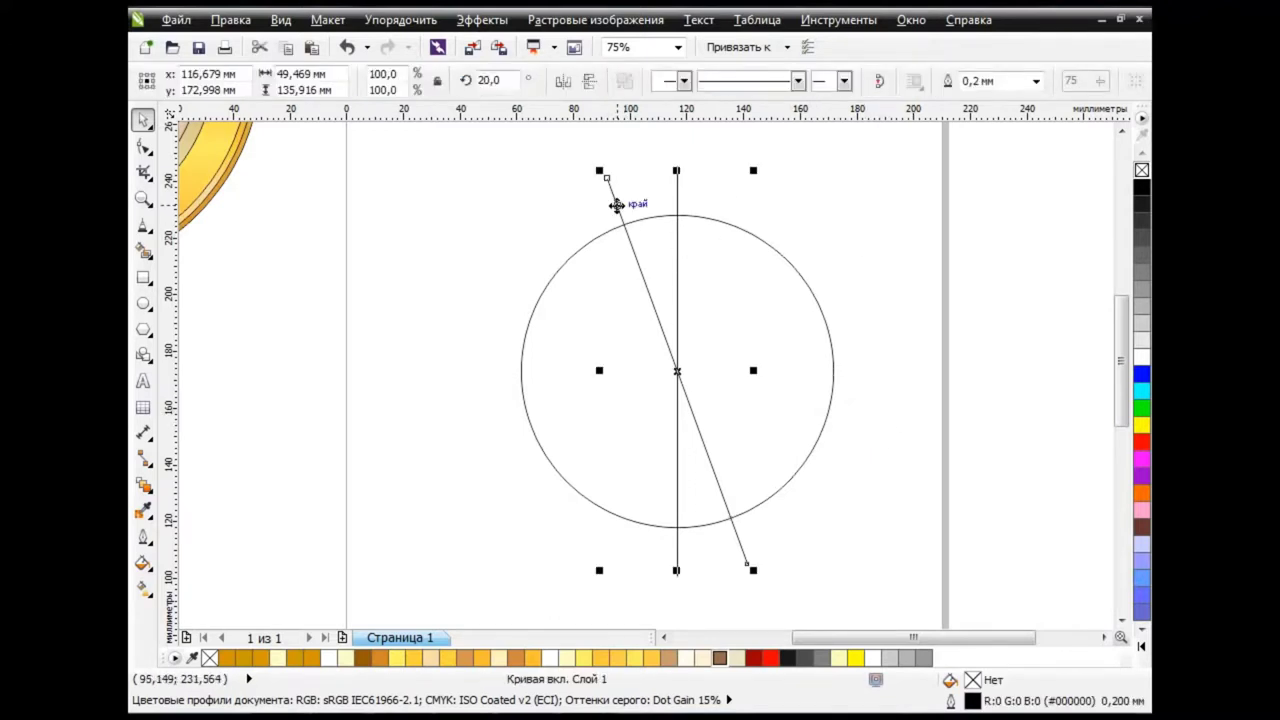
click(565, 83)
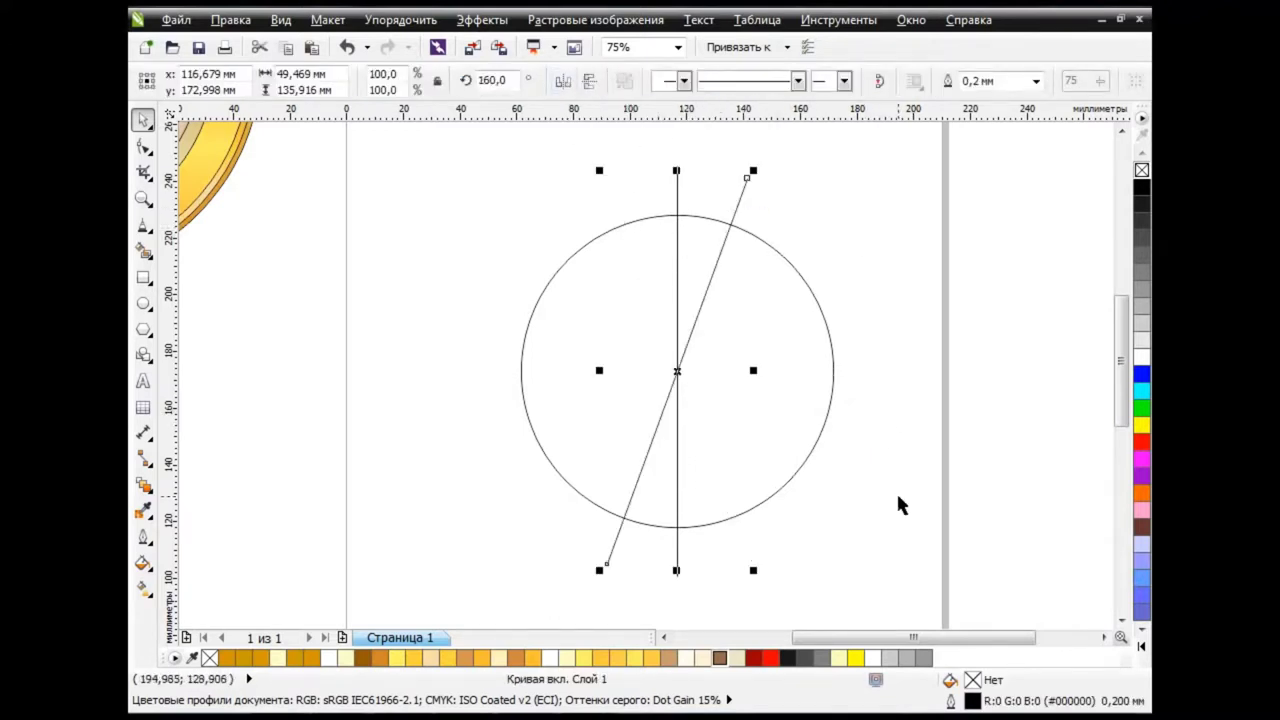
scroll(689, 239, up, 1)
scroll(690, 238, up, 1)
scroll(700, 250, up, 2)
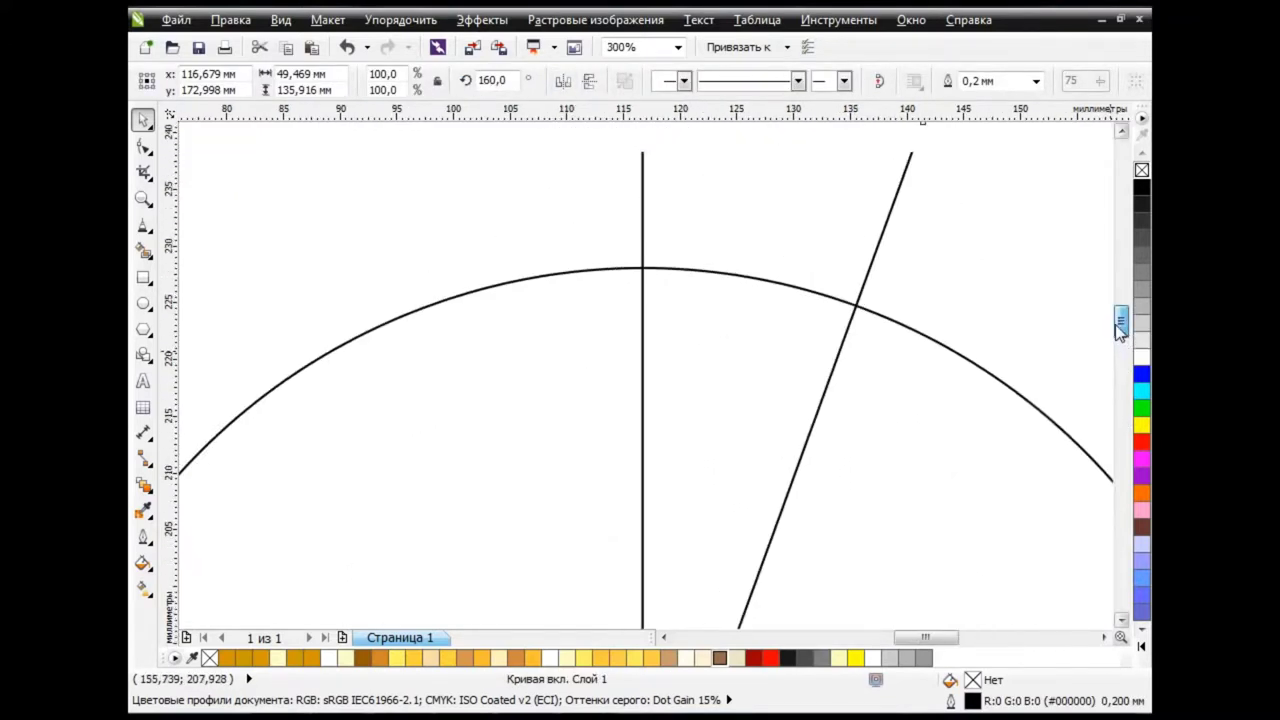
Draw a thin 1.2 × 7.6 mm rectangle tick and place it on the vertical line at the circle's top.
click(913, 177)
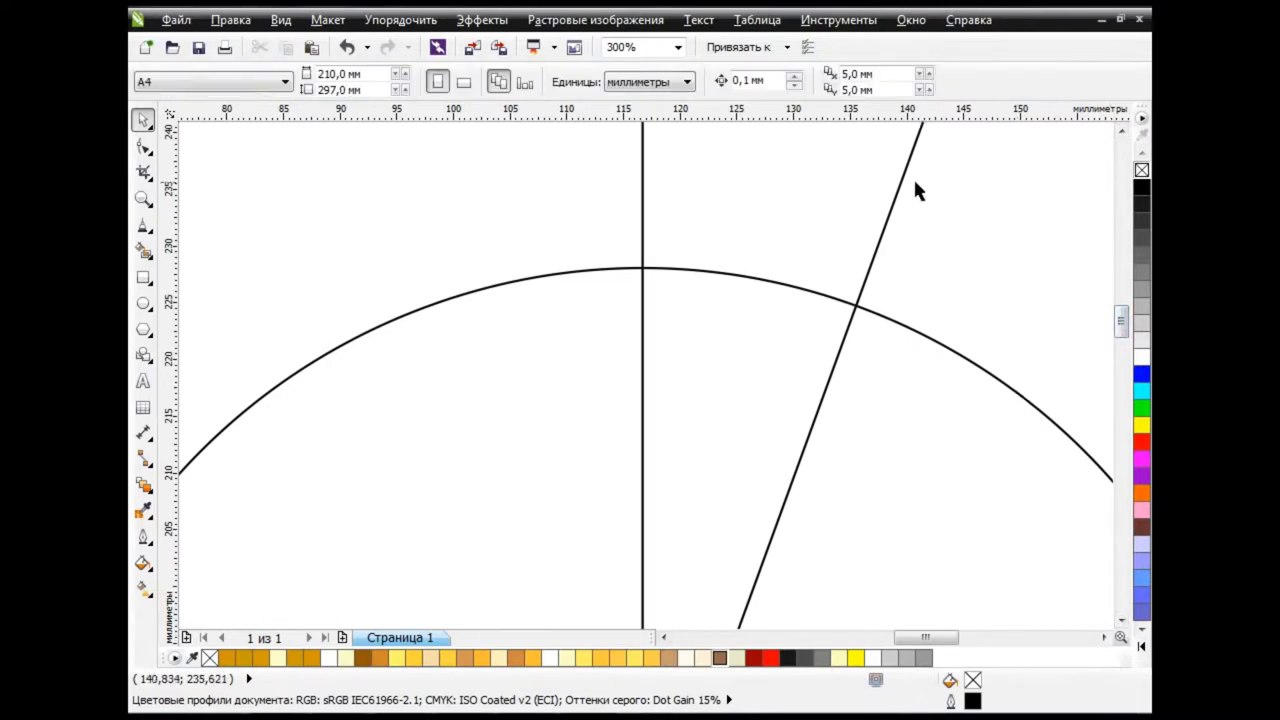
click(905, 176)
click(1088, 239)
click(143, 280)
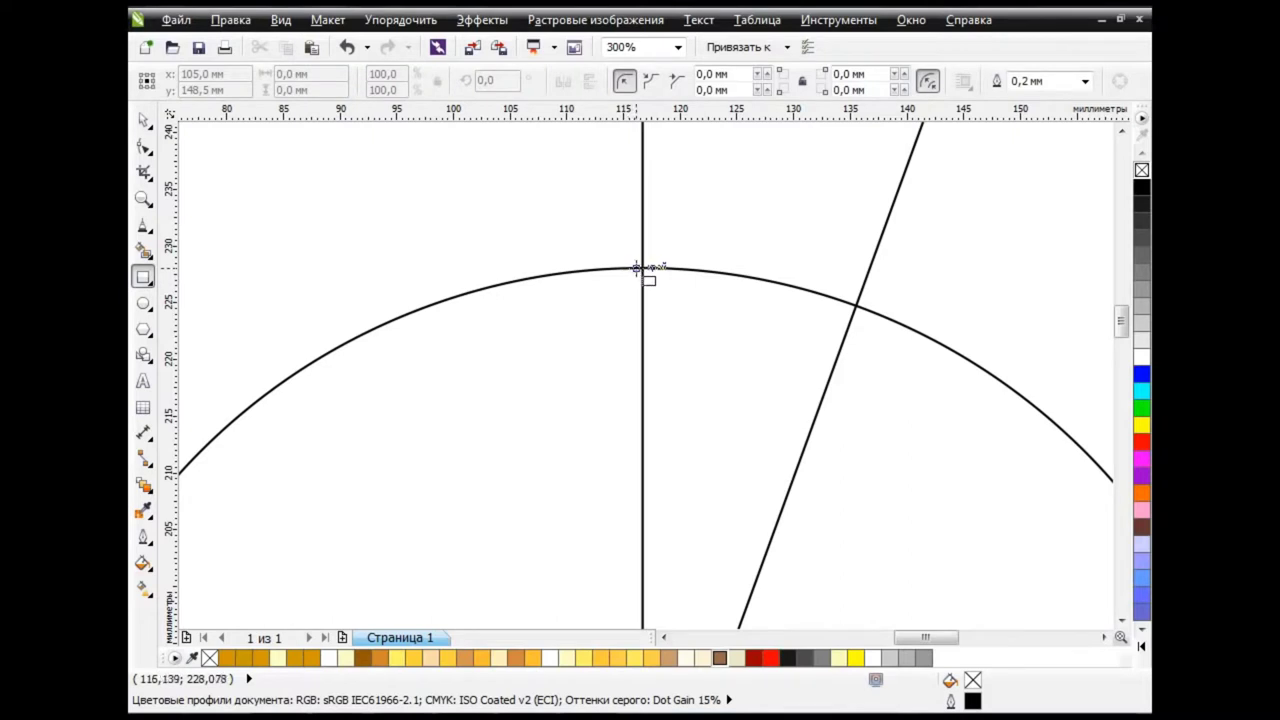
drag(637, 268, 650, 354)
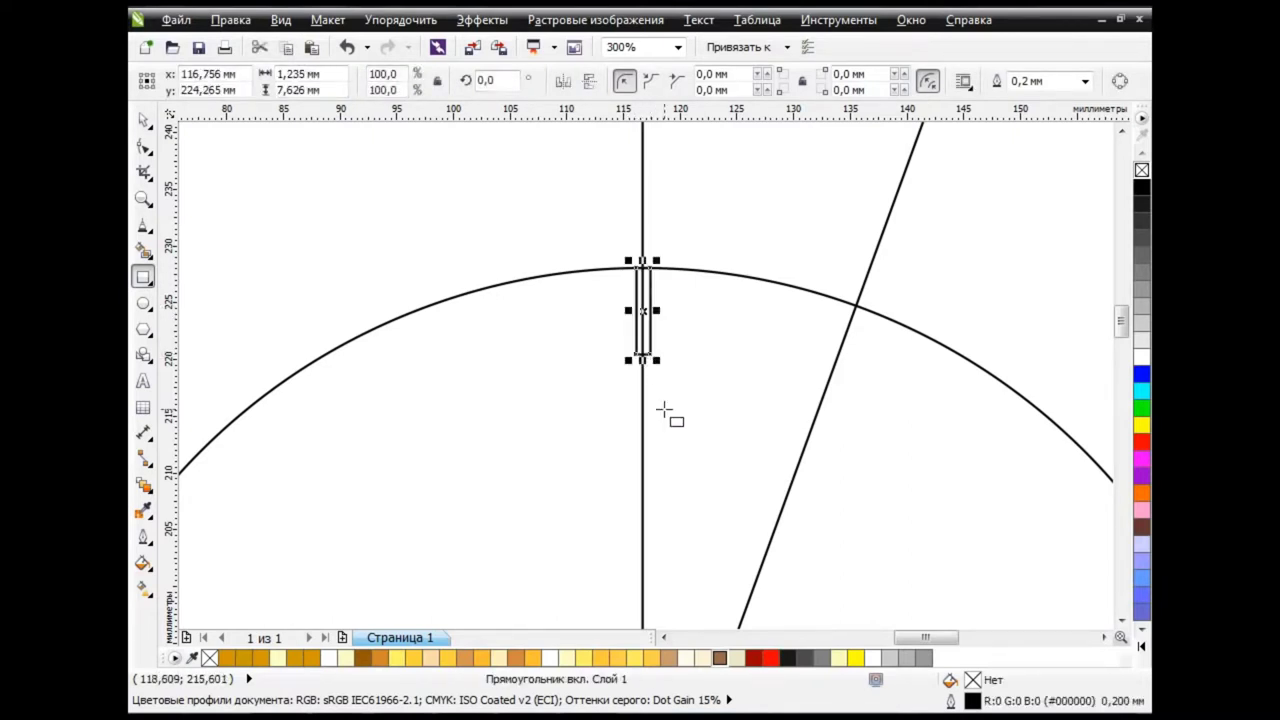
key(space)
mouse_move(649, 278)
mouse_down()
mouse_move(698, 312)
mouse_move(640, 250)
mouse_up()
scroll(697, 312, up, 2)
scroll(706, 362, down, 2)
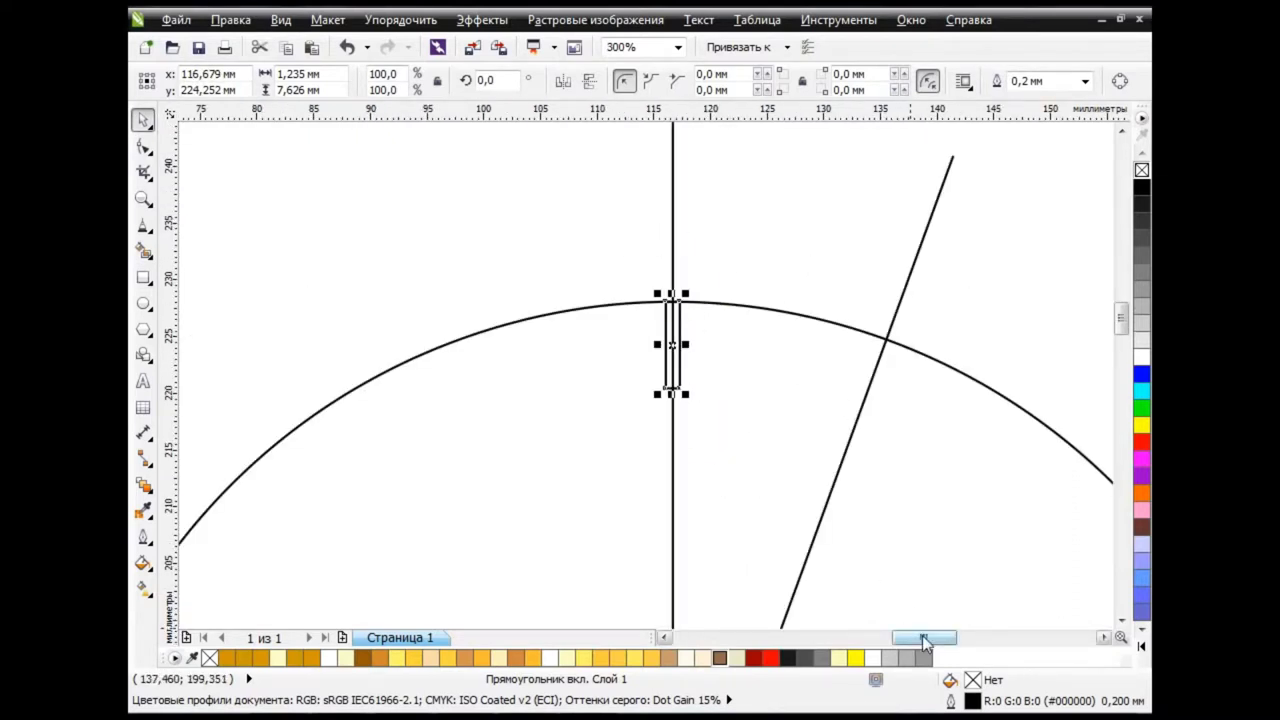
scroll(923, 637, right, 1)
scroll(1018, 417, down, 4)
click(900, 400)
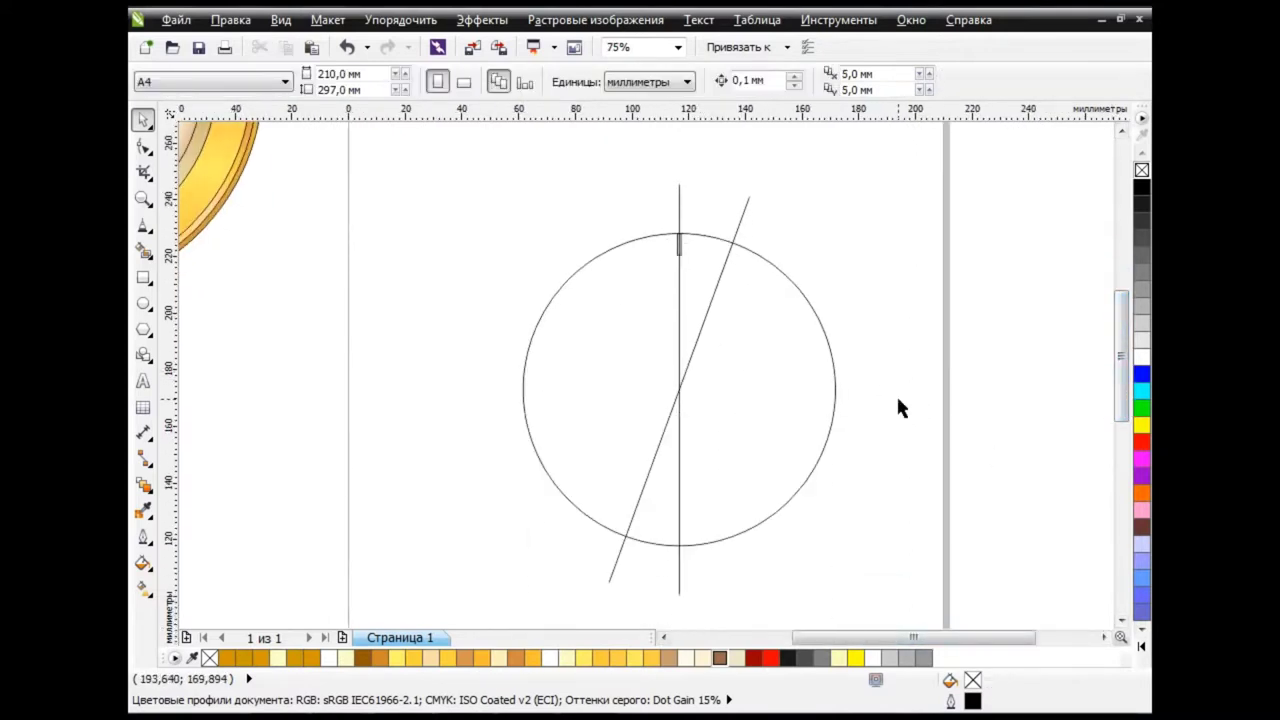
scroll(677, 246, up, 2)
scroll(622, 275, up, 2)
Shorten and thin the top tick rectangle to 0.638×5.916 mm.
click(622, 275)
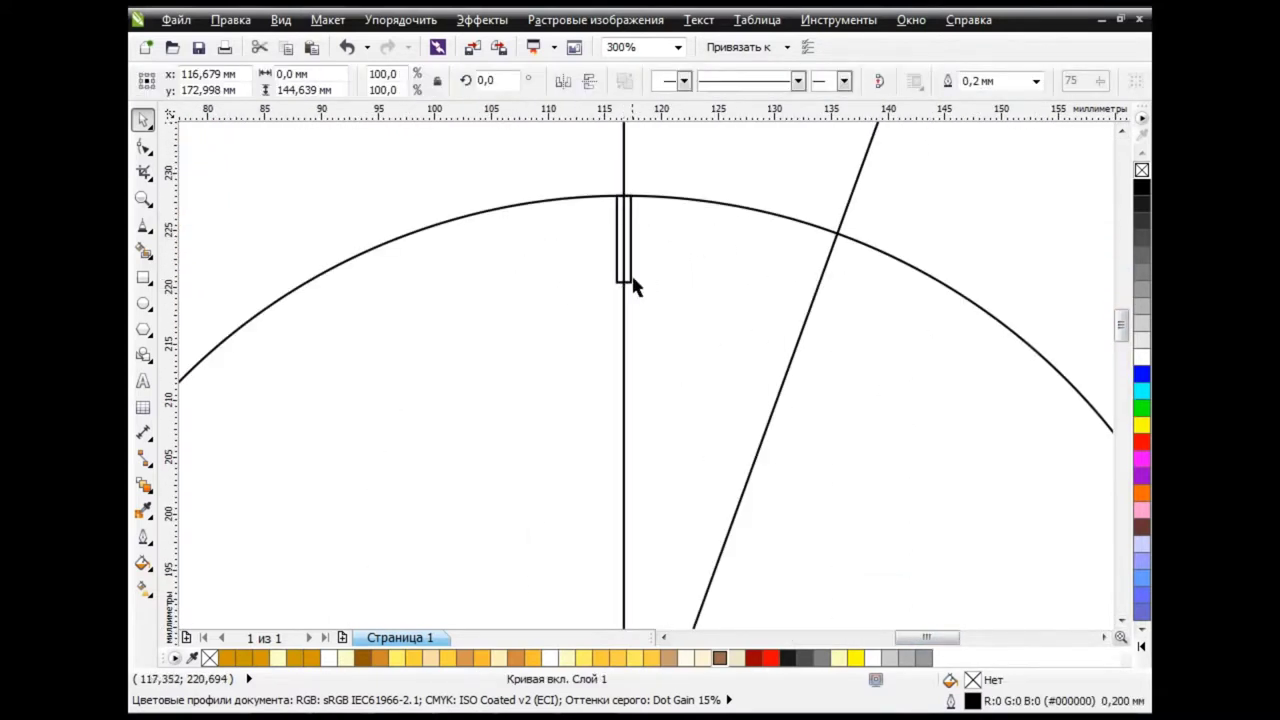
click(631, 278)
scroll(643, 276, up, 2)
mouse_move(636, 323)
mouse_down()
mouse_move(646, 214)
mouse_move(650, 237)
mouse_up()
scroll(646, 240, up, 2)
scroll(687, 295, down, 2)
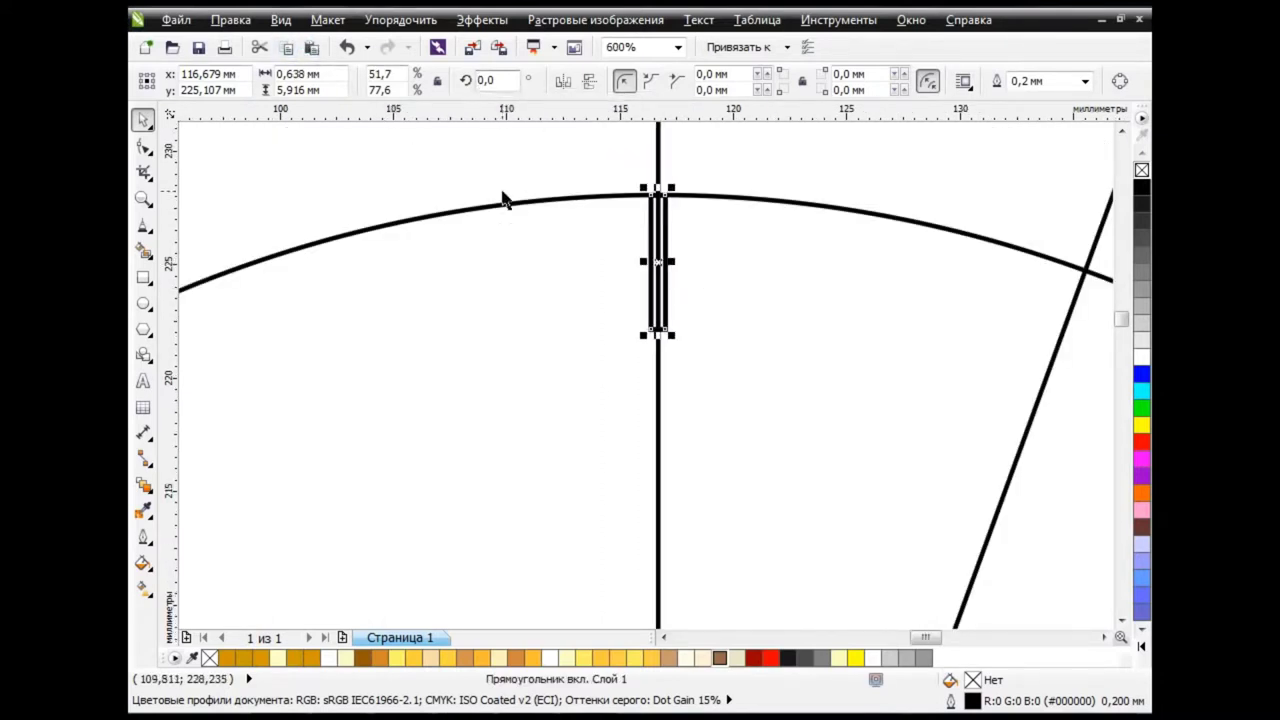
Rotate a copy of the tick 160° and place it where the slanted line crosses the circle.
text(16)
key(Return)
drag(663, 286, 1060, 333)
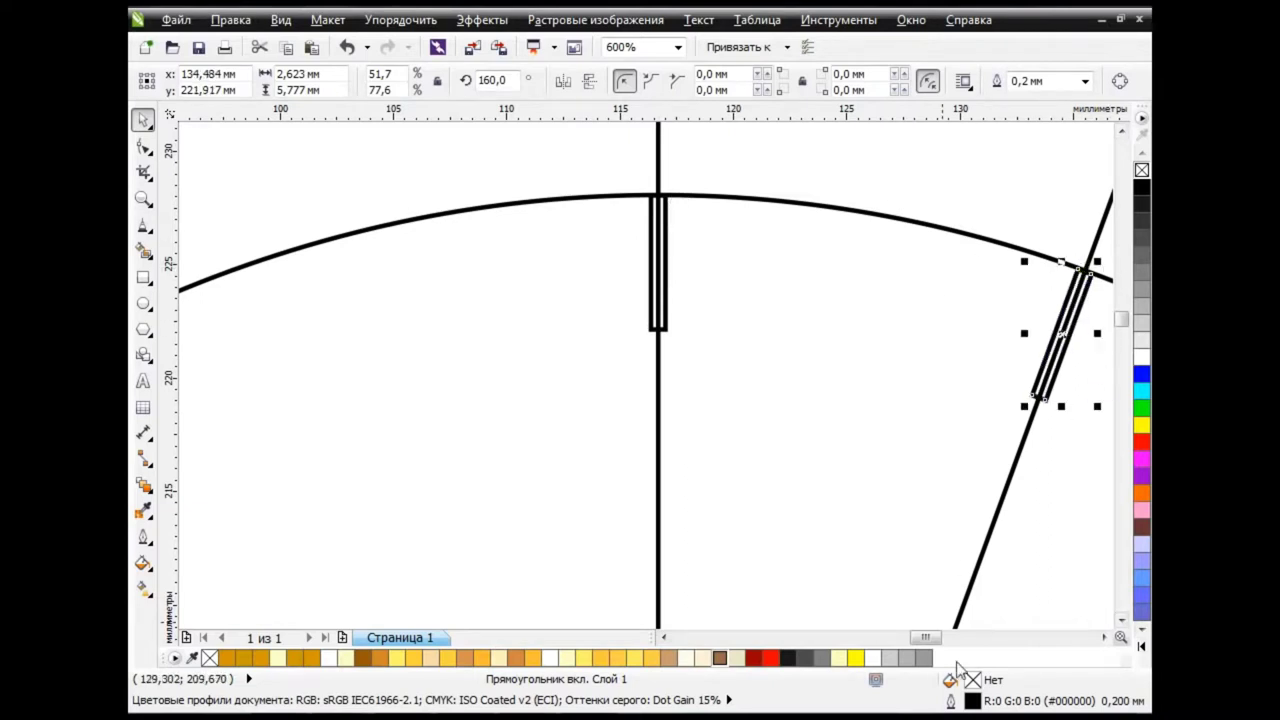
drag(925, 637, 935, 637)
click(753, 228)
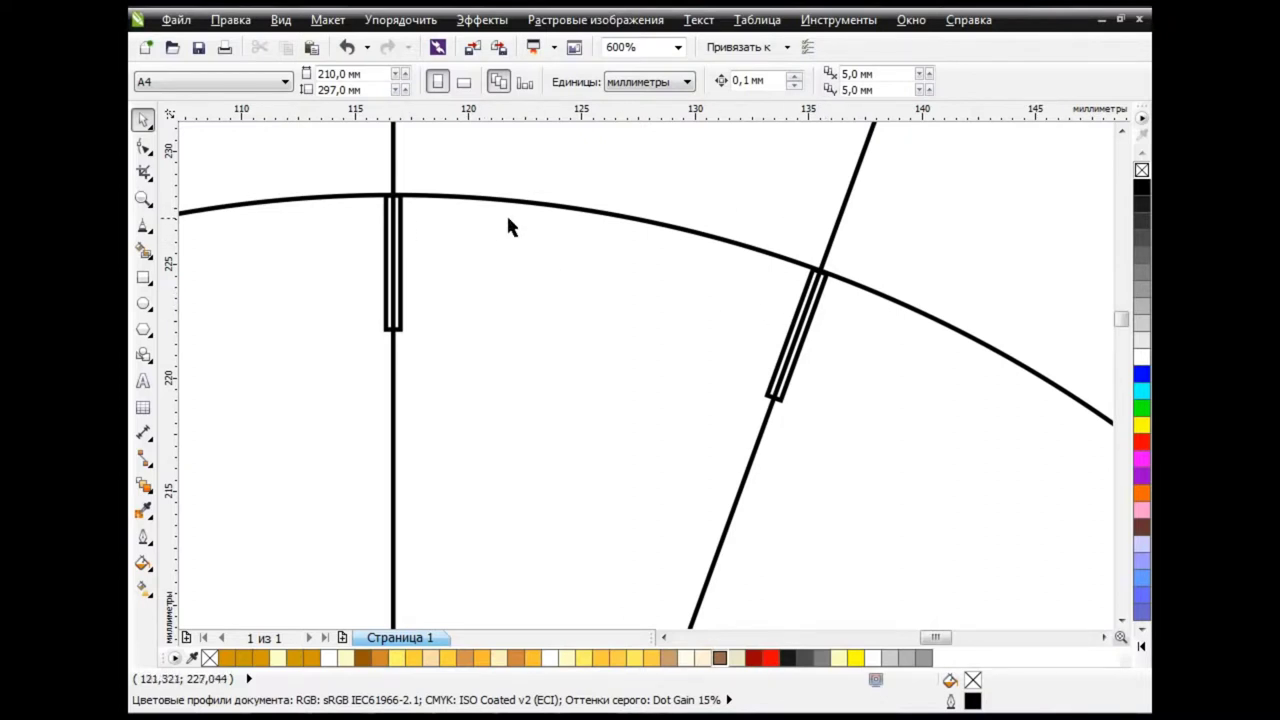
click(815, 313)
click(251, 143)
click(387, 200)
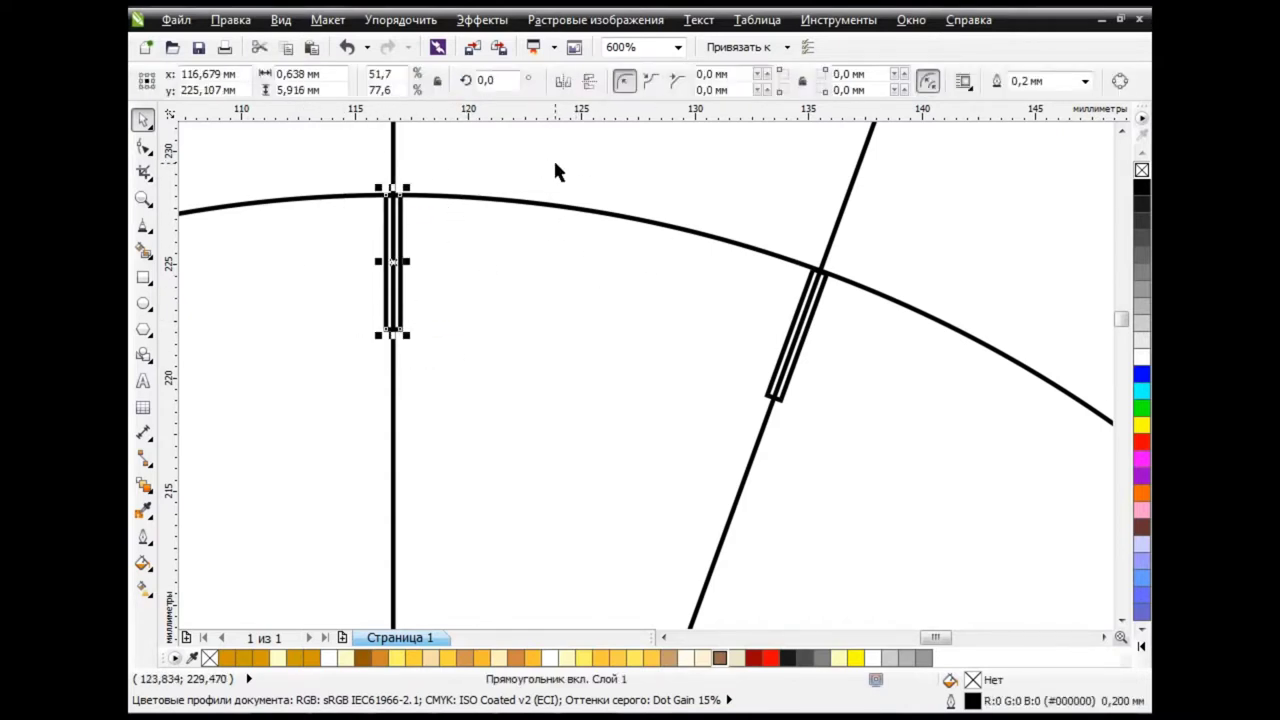
Make a shorter, thinner copy of the tick, rotated 179°, beside the vertical tick.
click(336, 356)
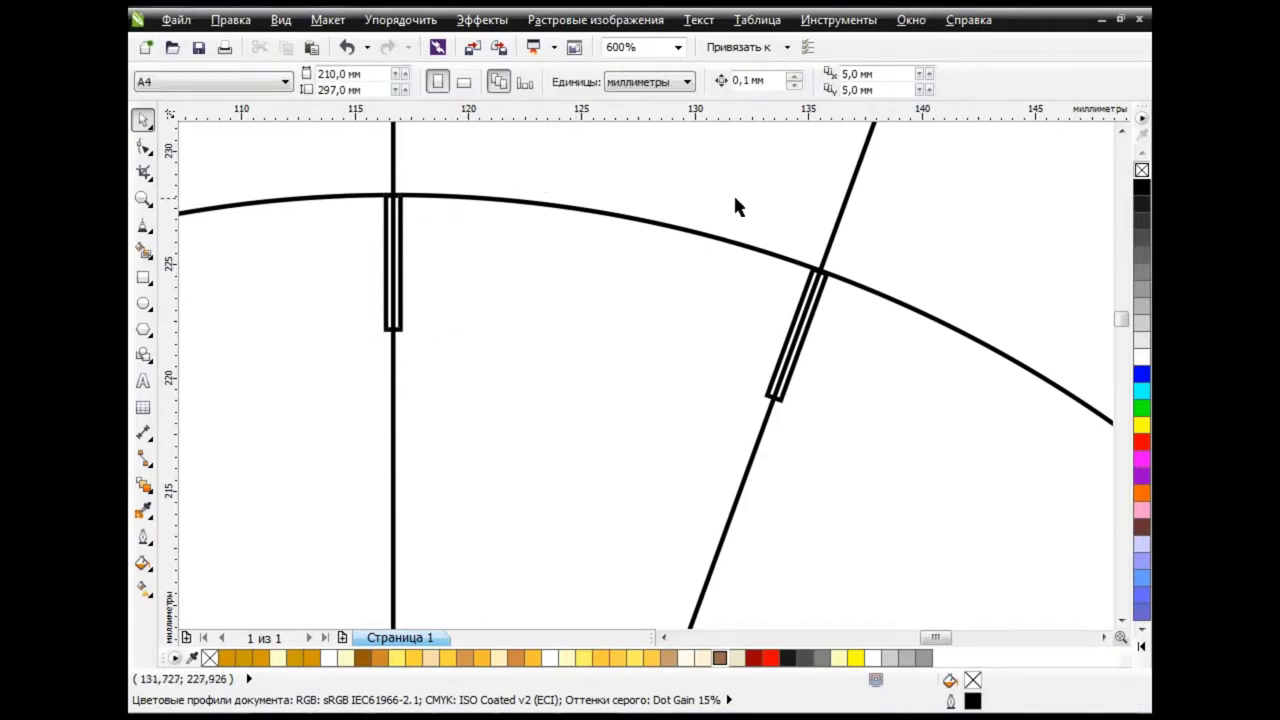
click(399, 292)
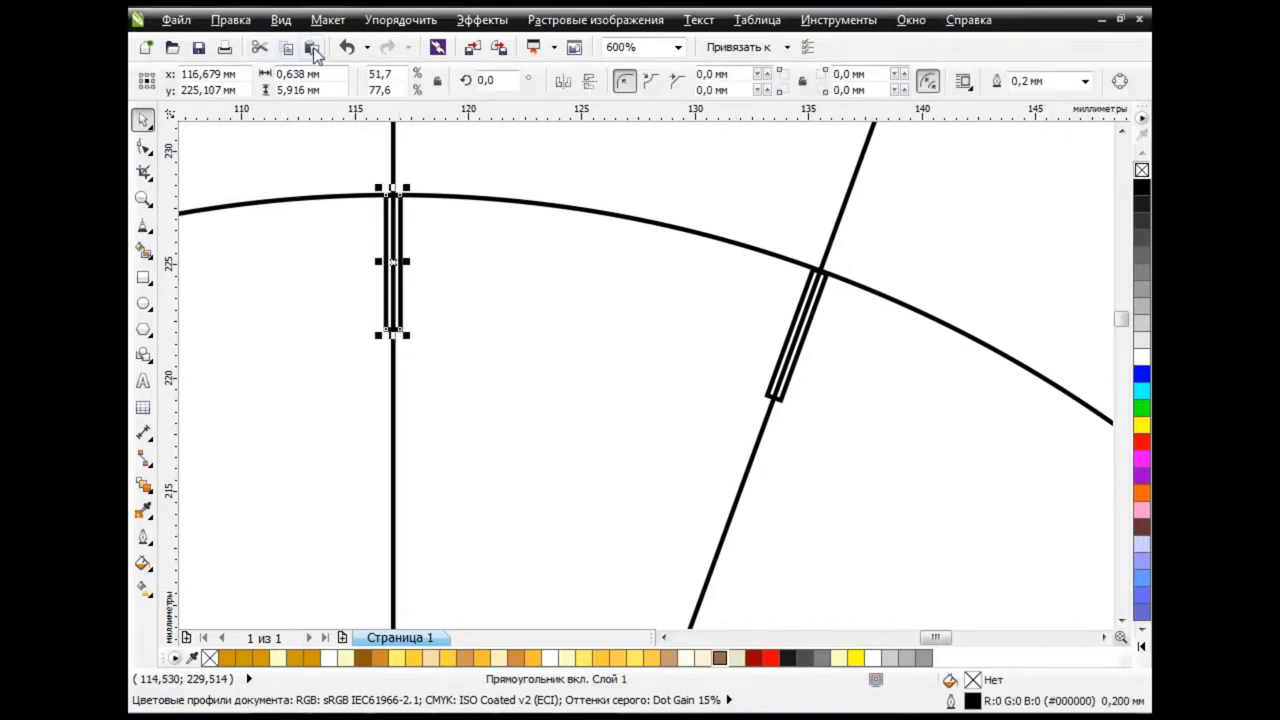
click(313, 48)
drag(392, 262, 474, 262)
drag(487, 334, 486, 337)
click(358, 46)
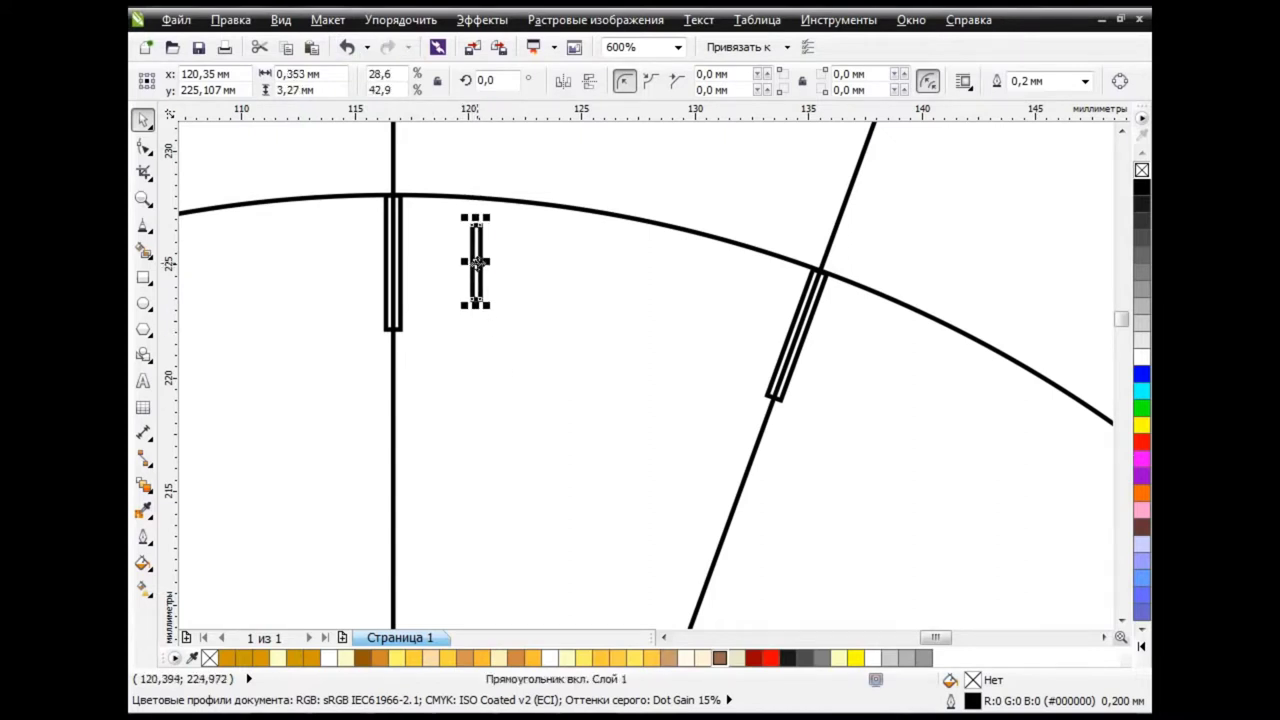
drag(476, 261, 476, 232)
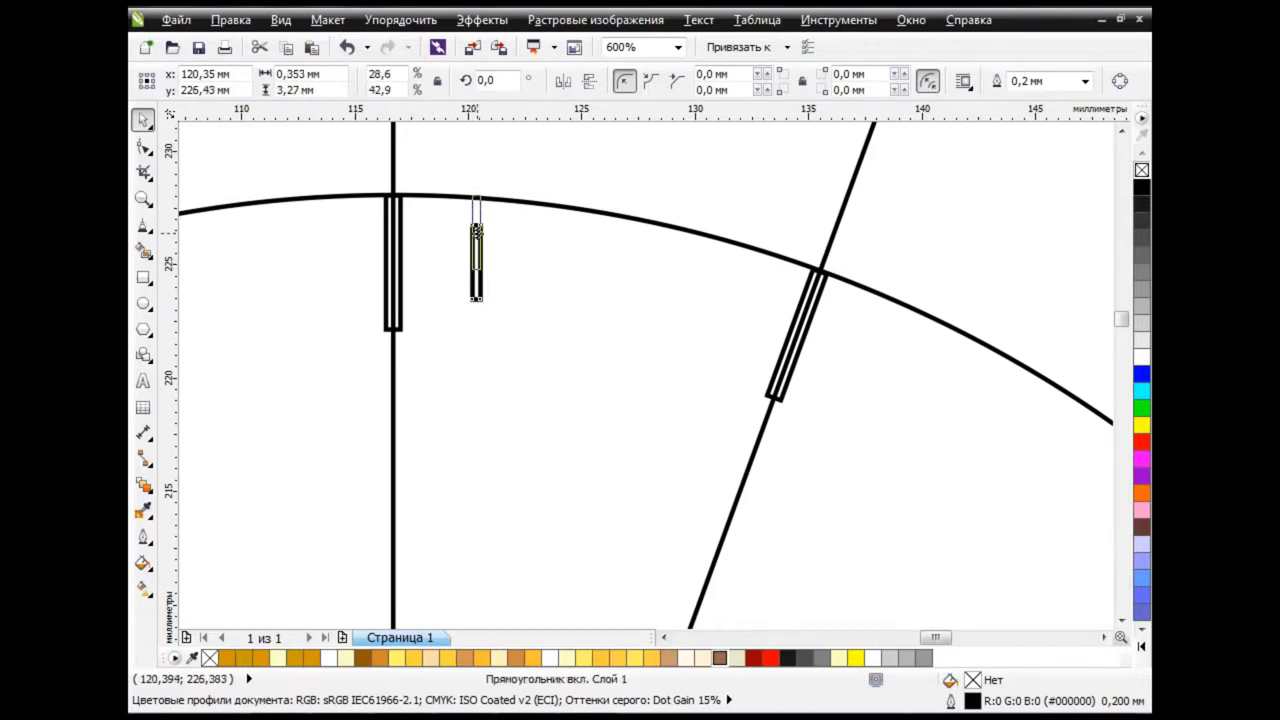
click(480, 80)
text(79)
key(Return)
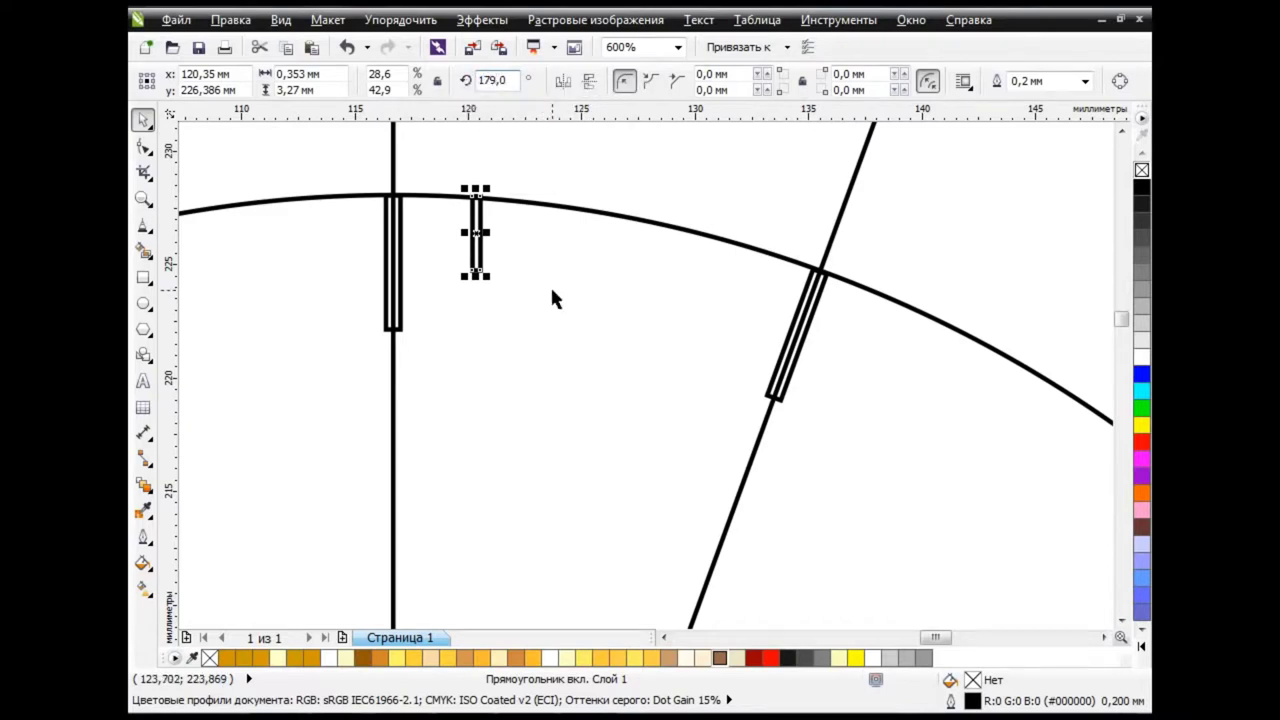
mouse_move(476, 232)
mouse_down()
mouse_move(418, 232)
mouse_move(757, 300)
mouse_up()
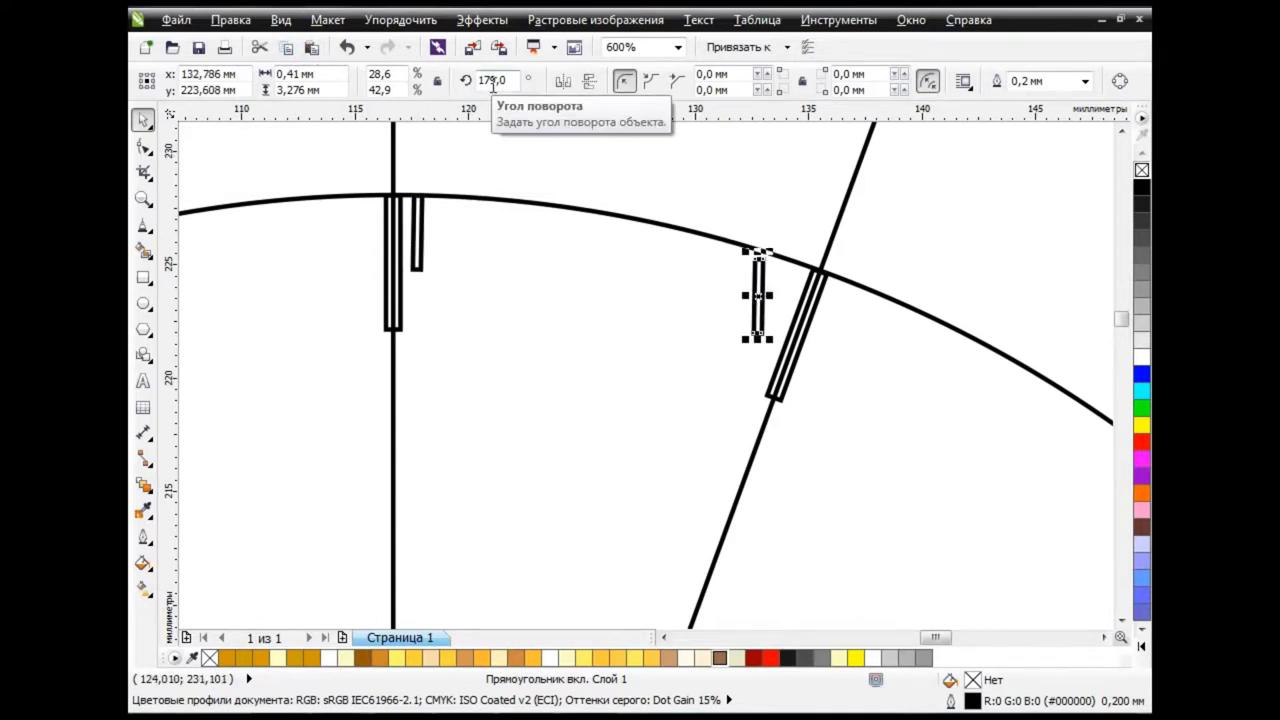
Set a short tick at 161° rotation beside the slanted tick.
text(1)
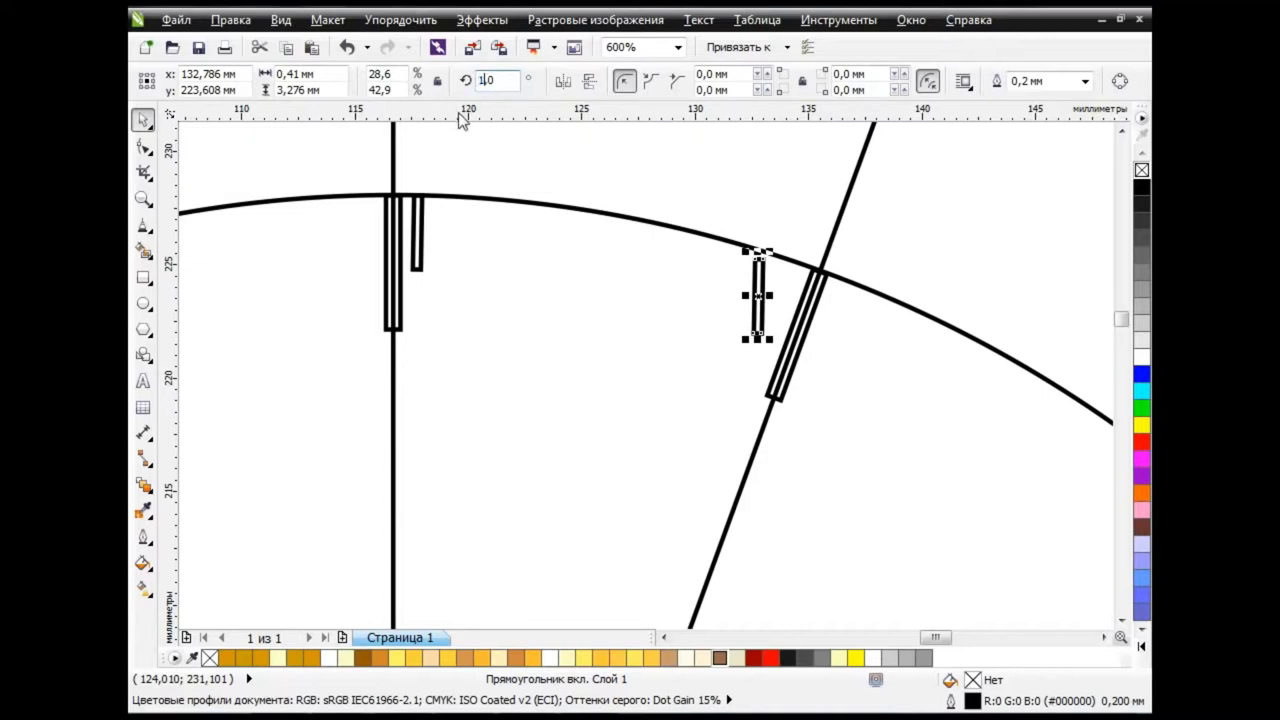
key(Return)
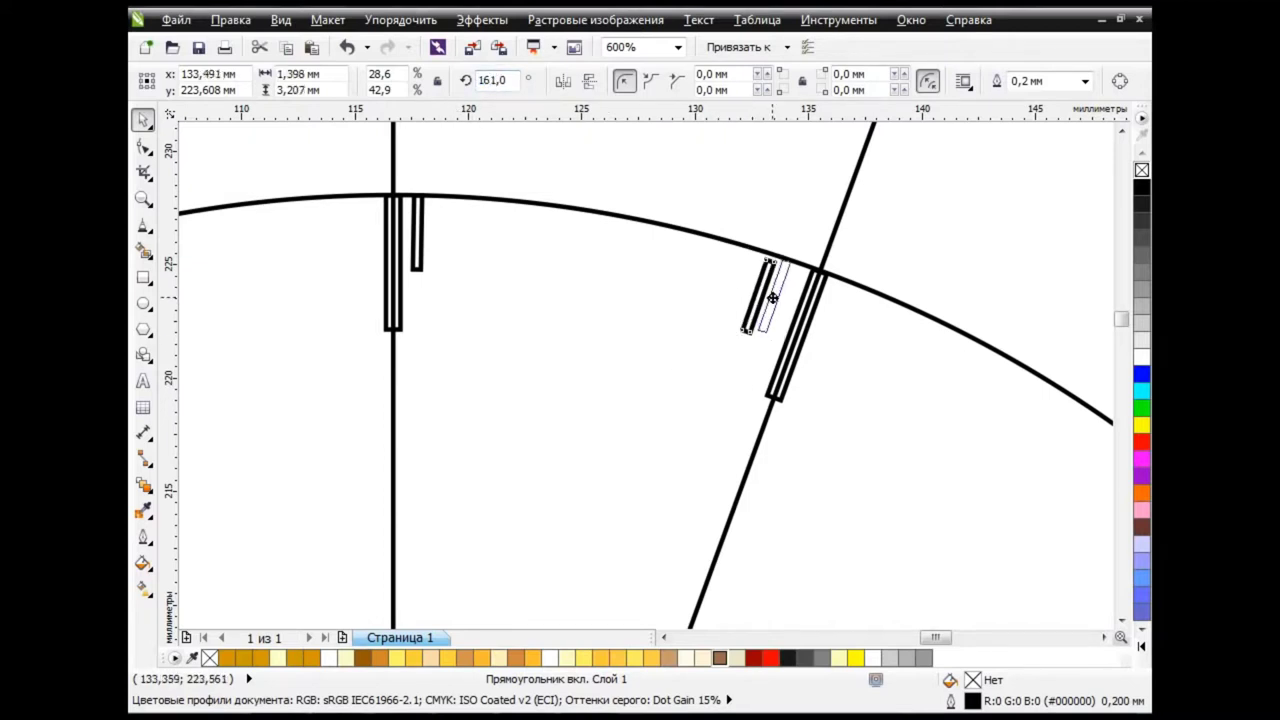
drag(760, 296, 781, 298)
click(522, 265)
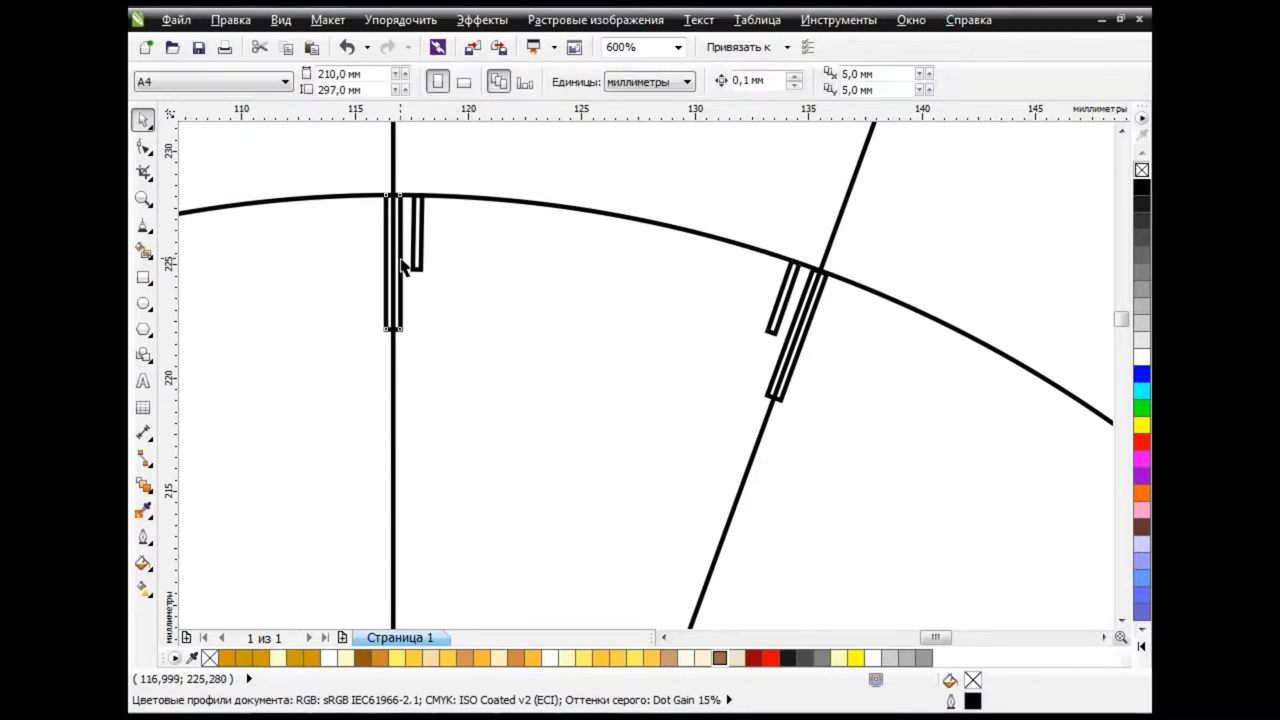
click(420, 214)
click(427, 212)
click(421, 212)
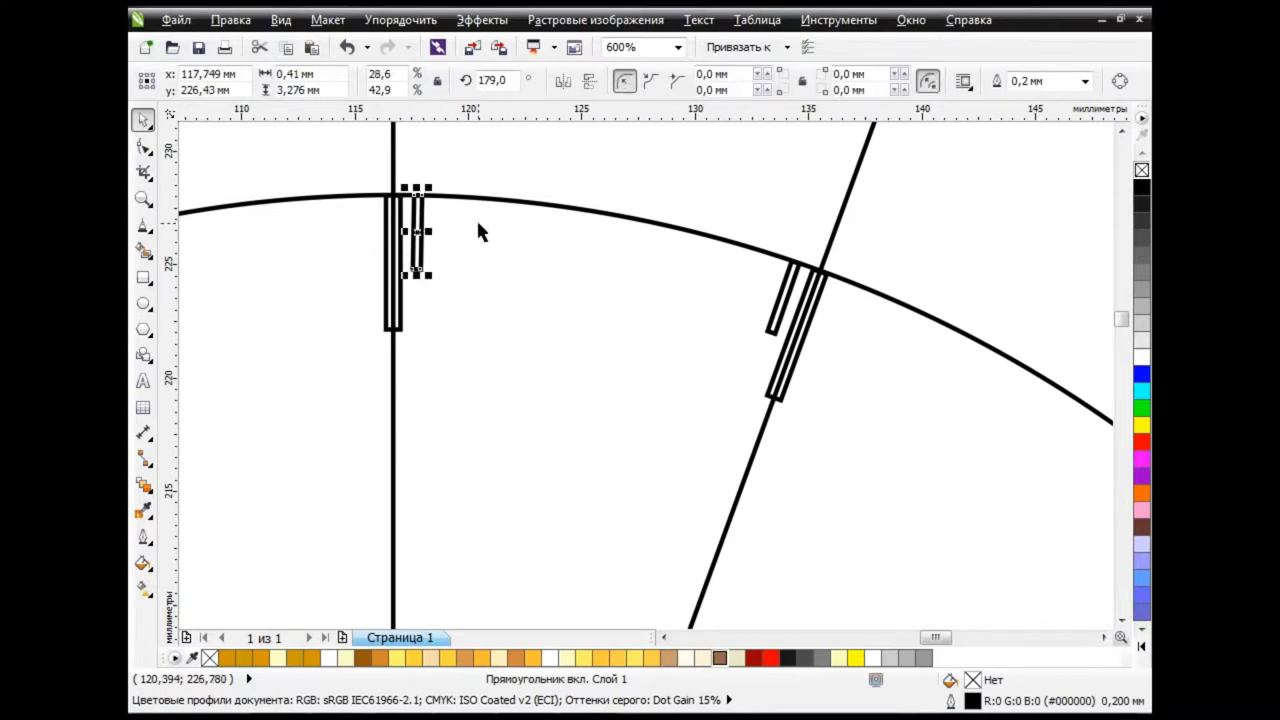
click(823, 298)
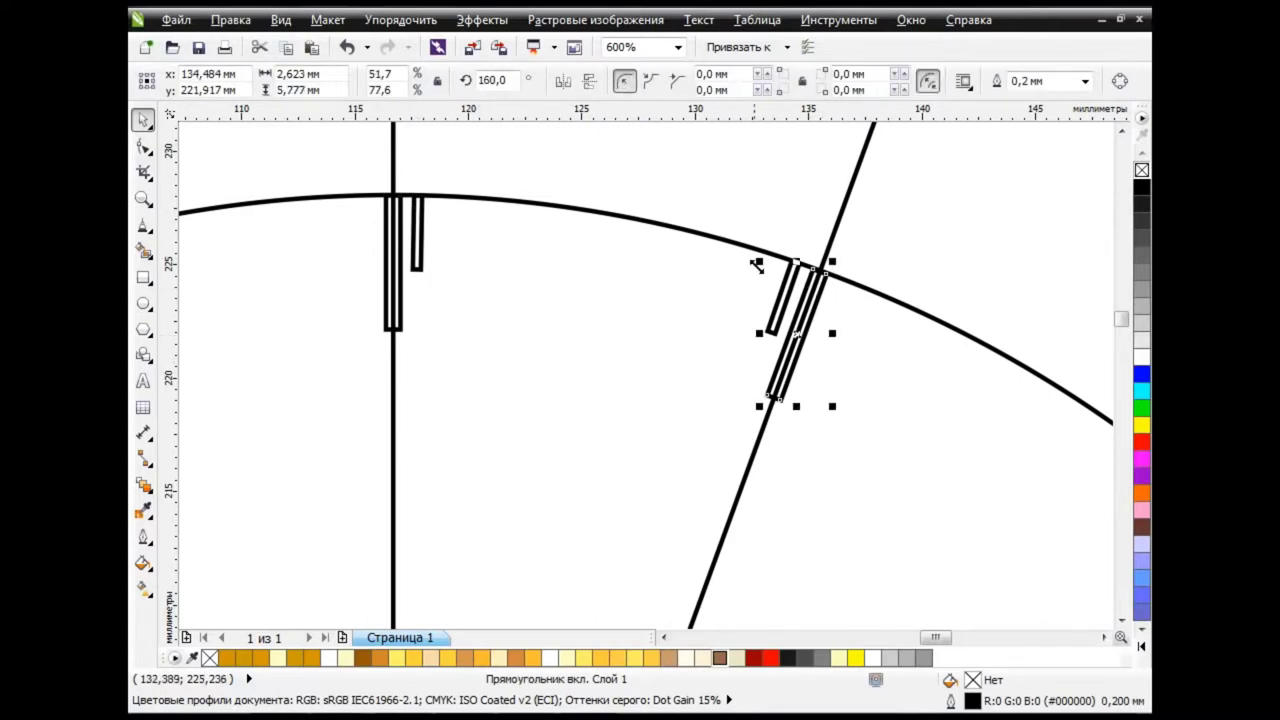
click(784, 300)
click(757, 252)
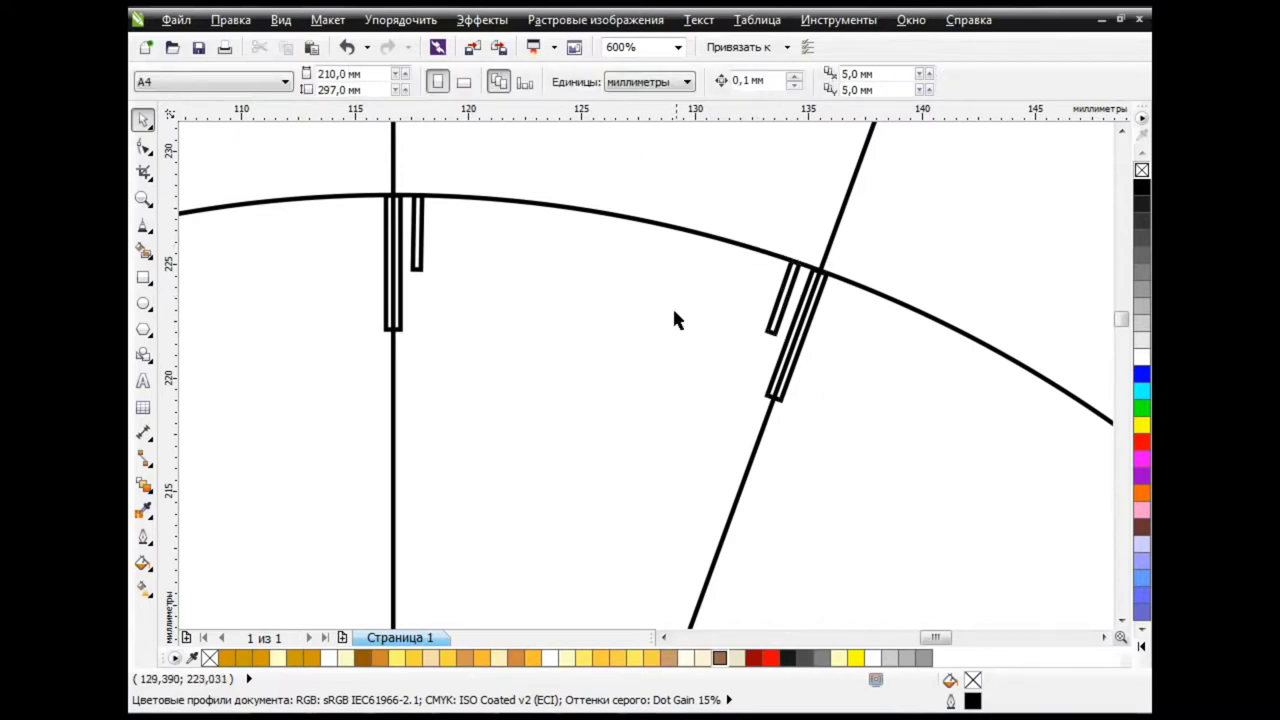
scroll(675, 318, down, 2)
Convert the circle into an open arc trimmed between the vertical and slanted ticks.
click(679, 270)
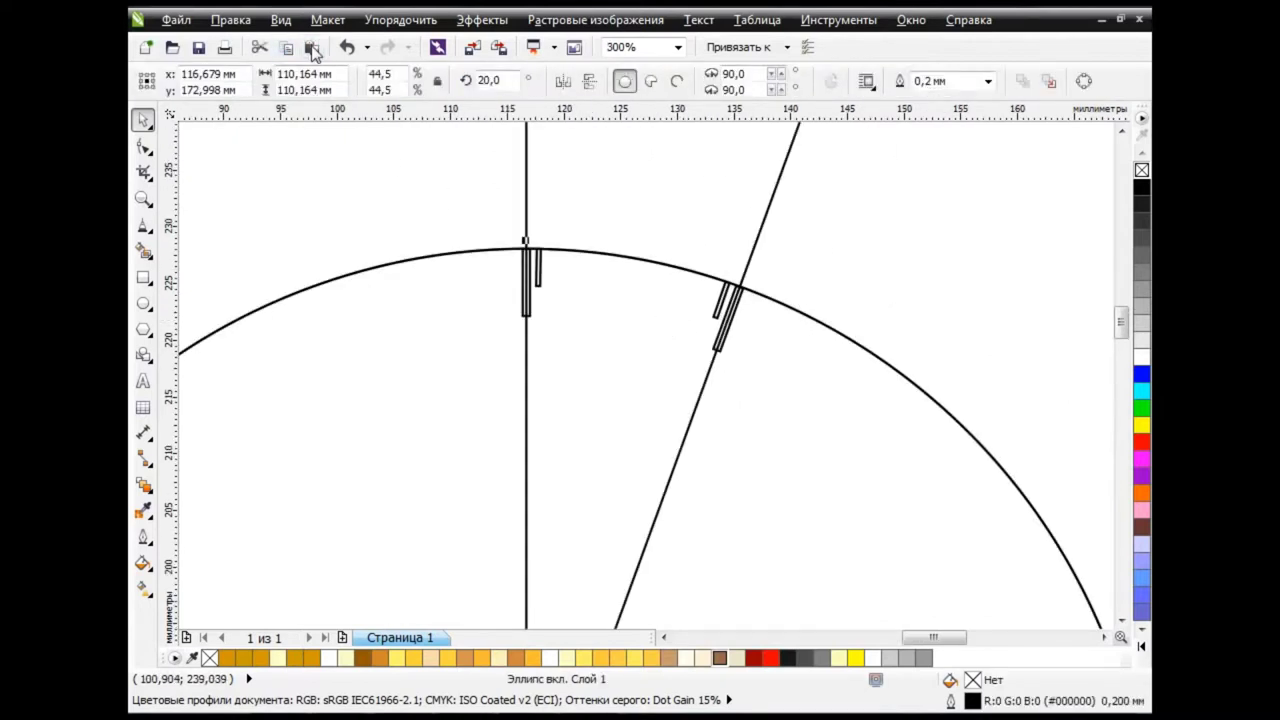
click(677, 82)
click(677, 82)
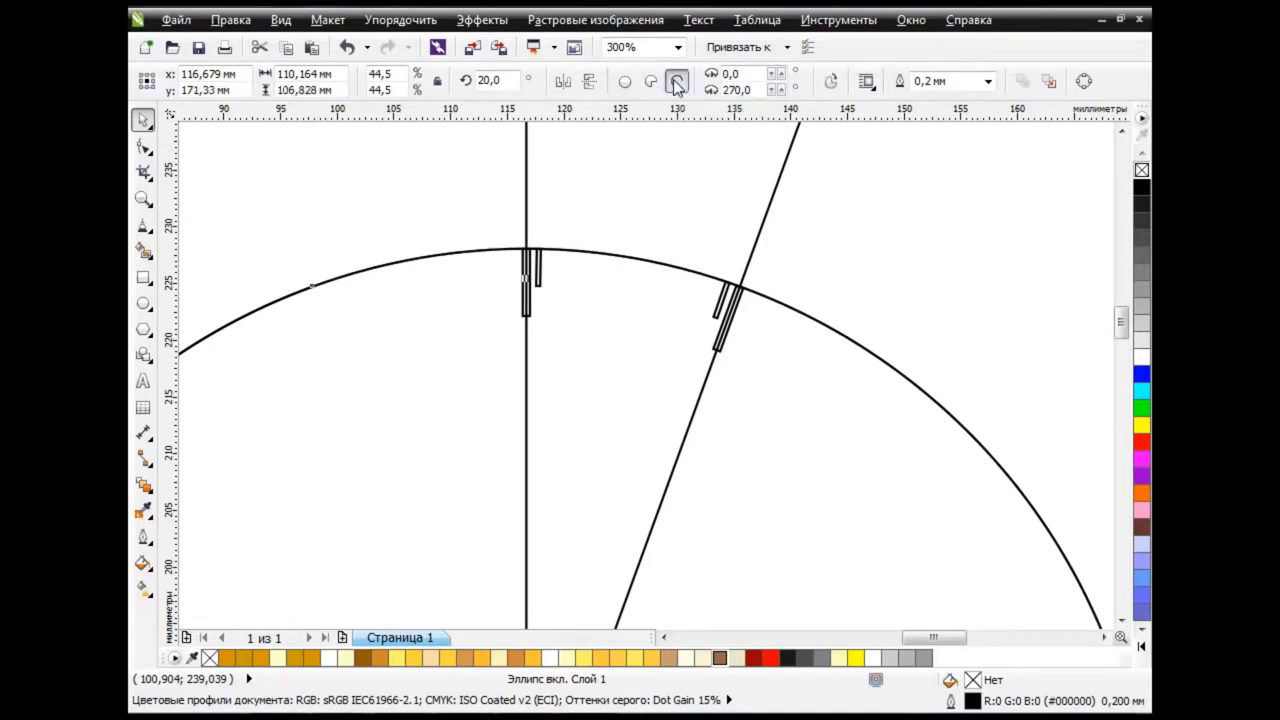
key(F10)
scroll(650, 440, down, 2)
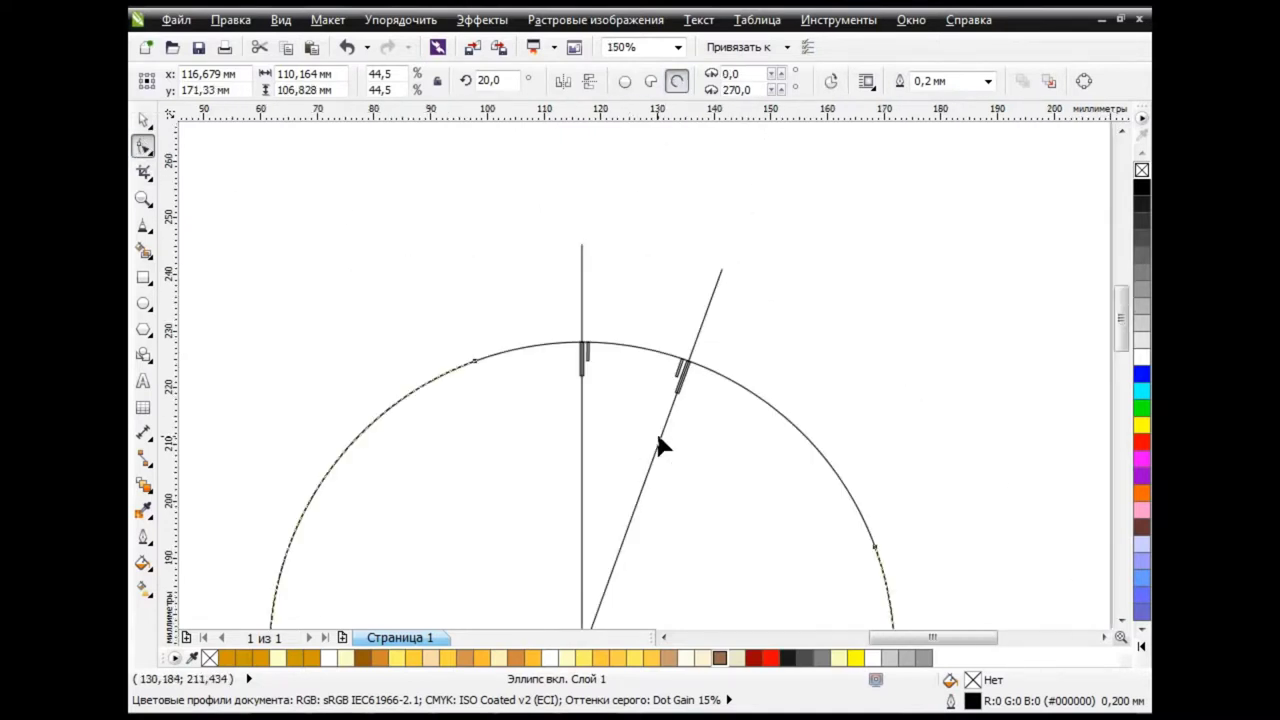
mouse_move(875, 548)
mouse_down()
mouse_move(585, 358)
mouse_move(689, 366)
mouse_up()
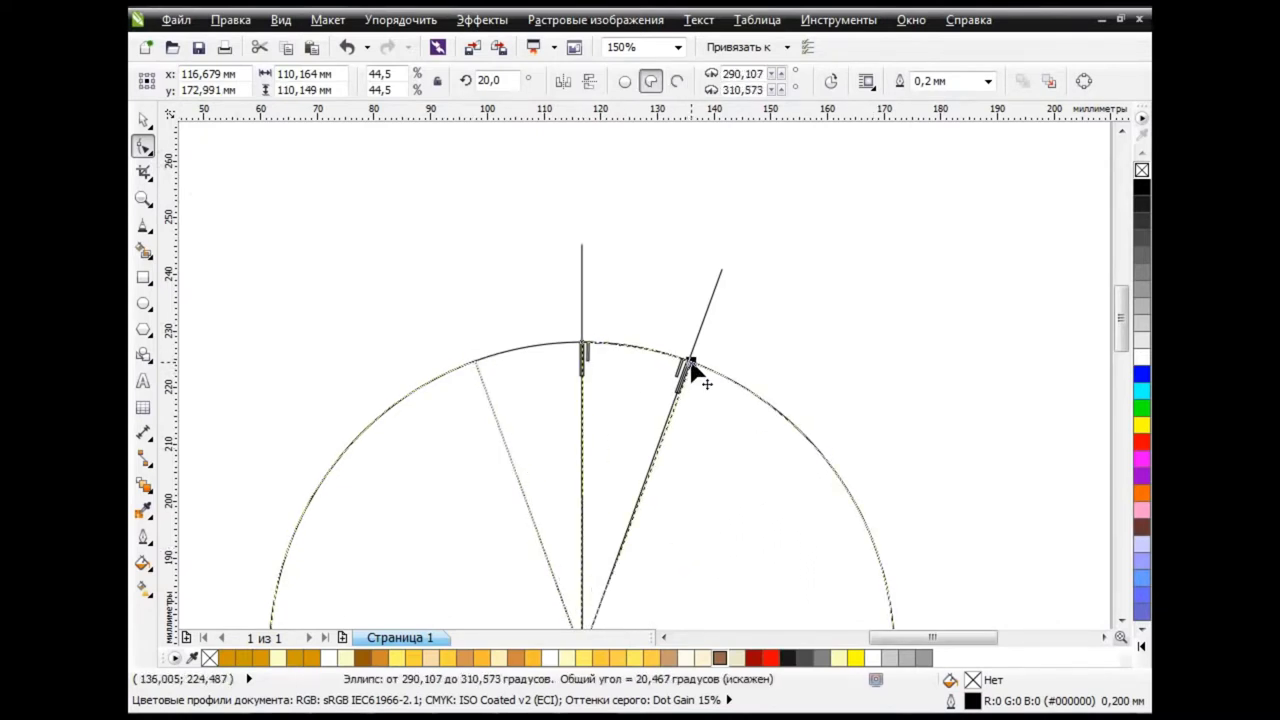
scroll(633, 382, down, 2)
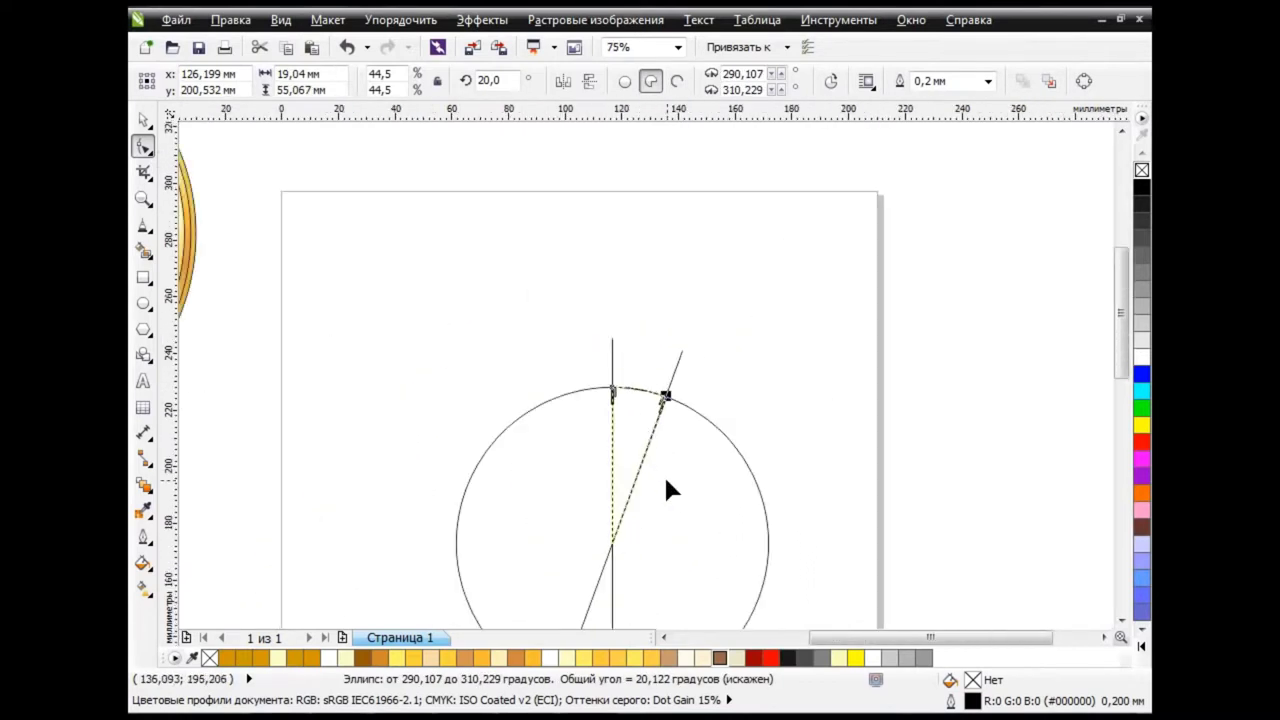
key(space)
drag(640, 469, 683, 344)
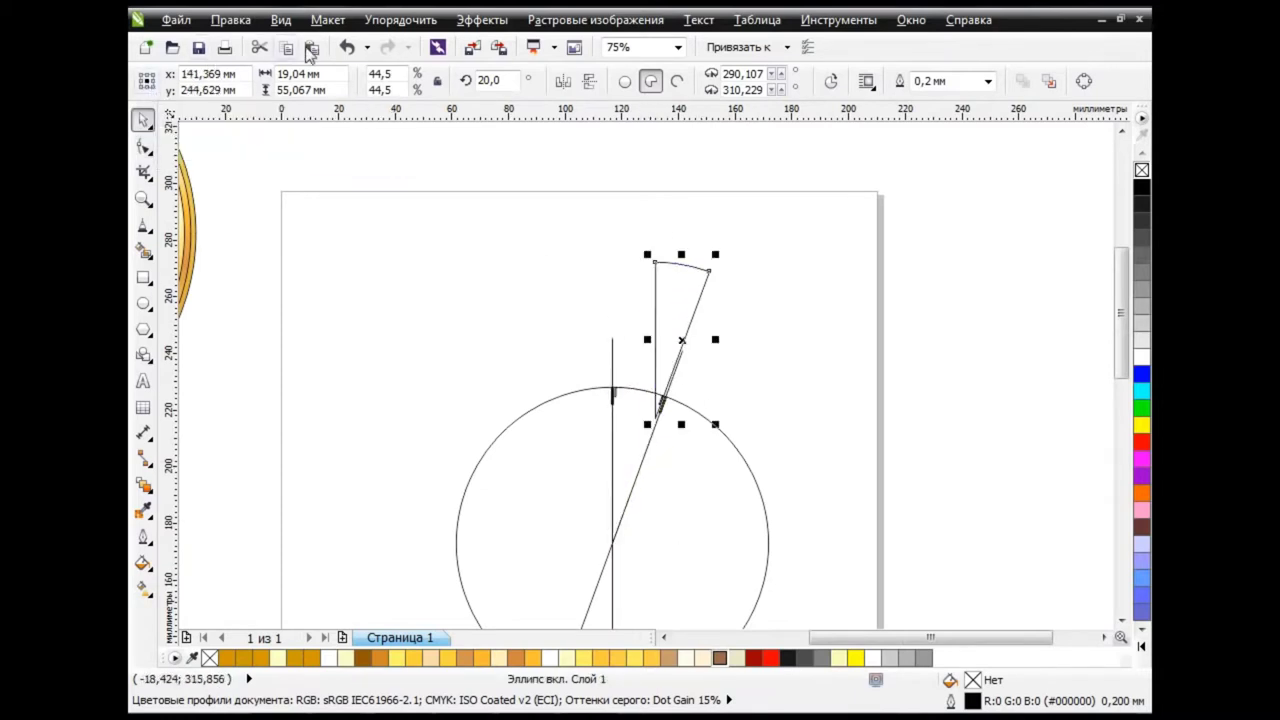
click(346, 48)
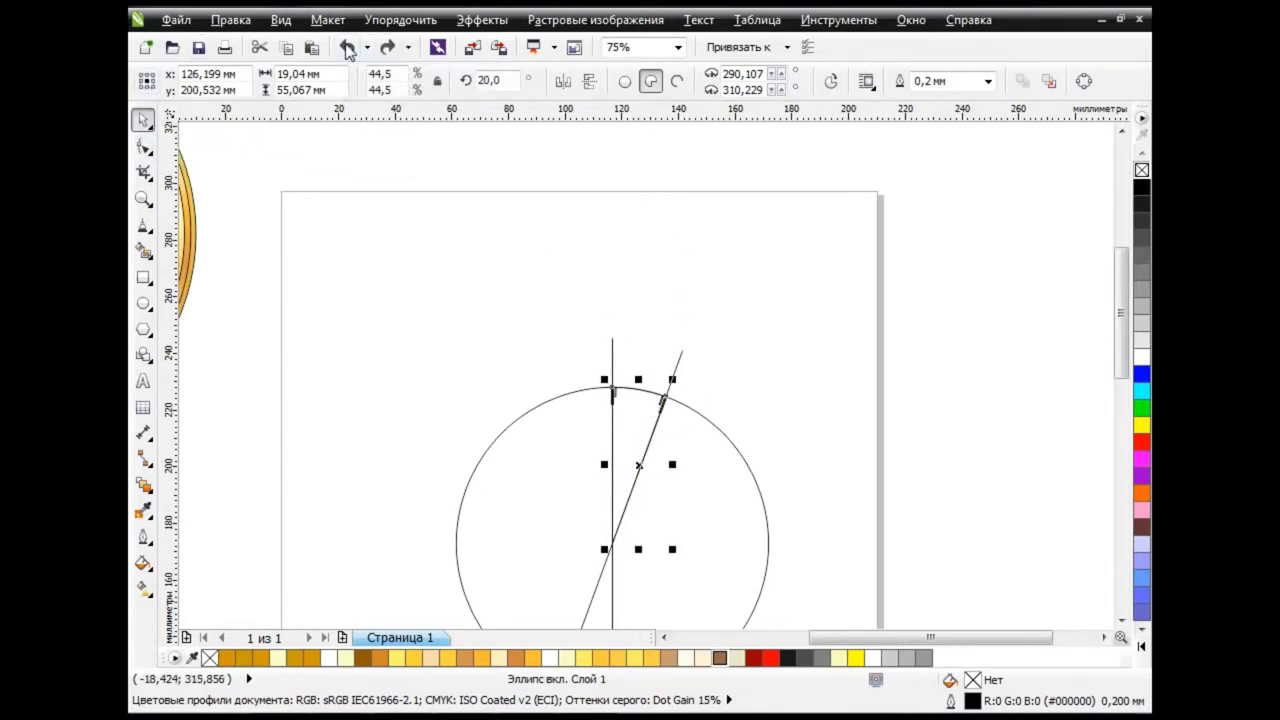
click(677, 81)
scroll(640, 428, up, 2)
drag(645, 372, 652, 312)
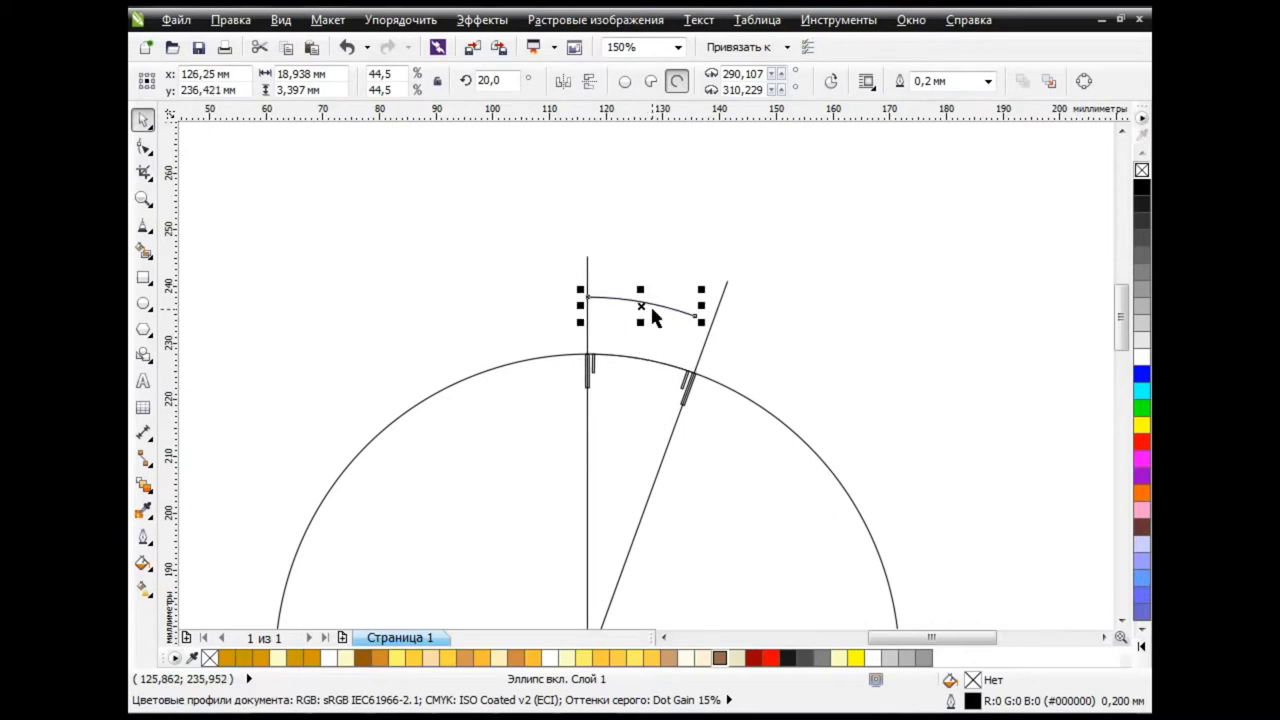
click(346, 48)
scroll(607, 427, up, 4)
scroll(603, 427, down, 2)
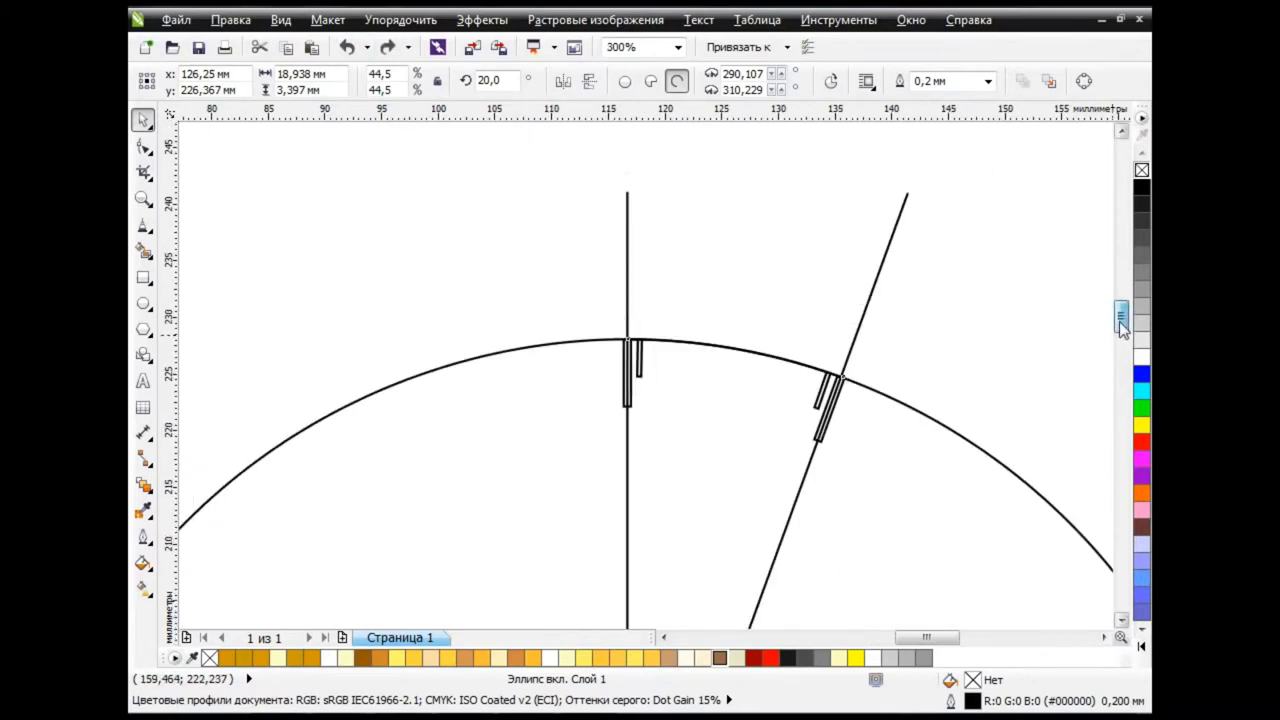
Give the arc a red outline.
right_click(1141, 441)
drag(920, 637, 930, 645)
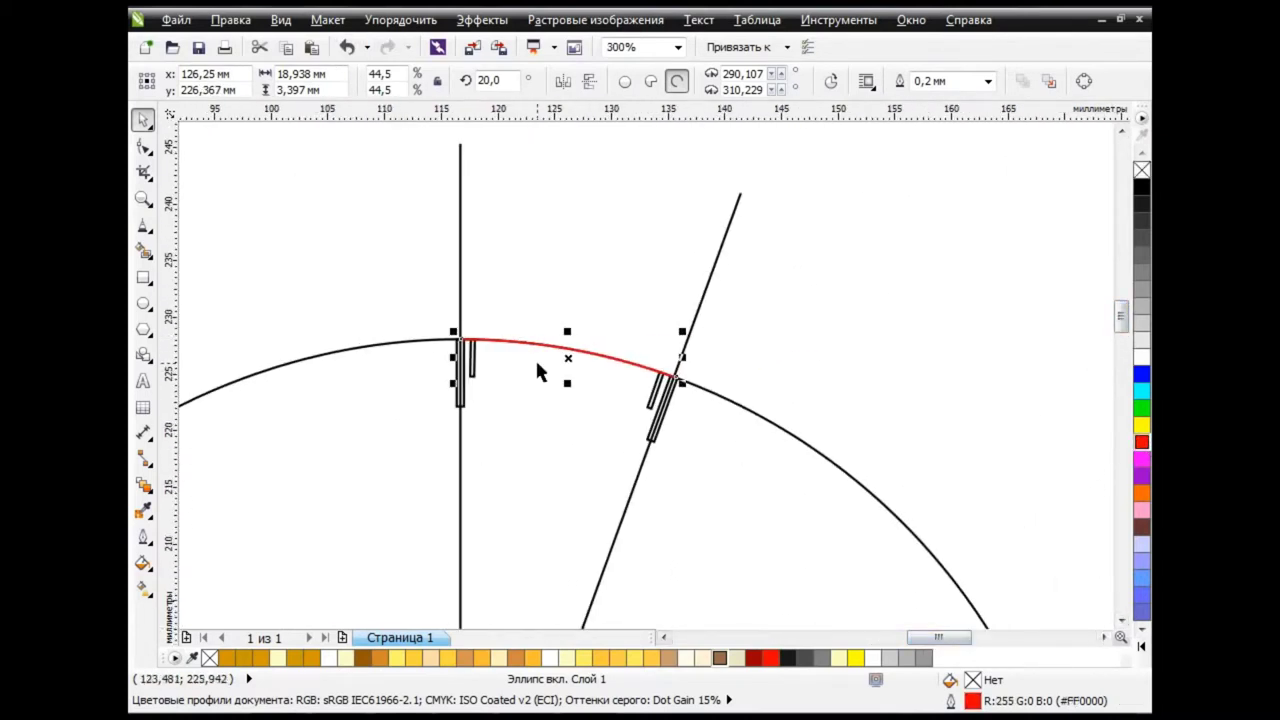
scroll(535, 358, up, 1)
key(Escape)
click(432, 342)
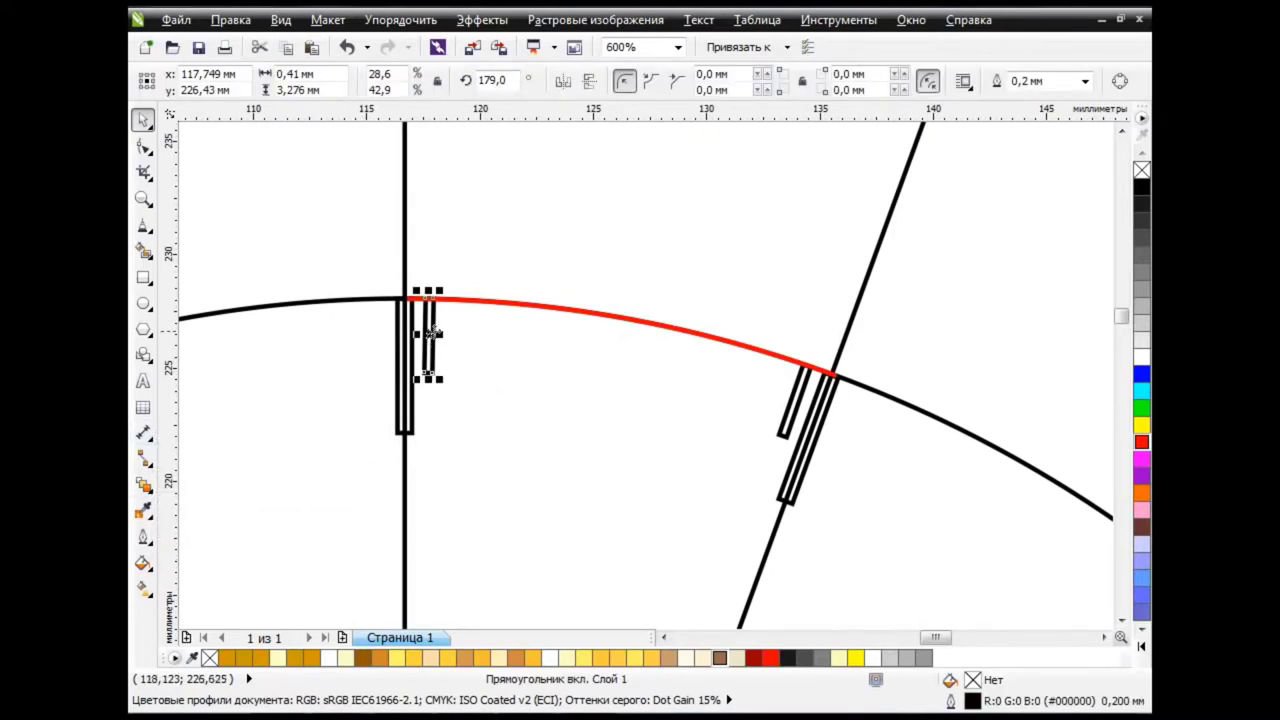
Drag the red arc's end nodes to the two small tick rectangles.
click(790, 410)
key(Escape)
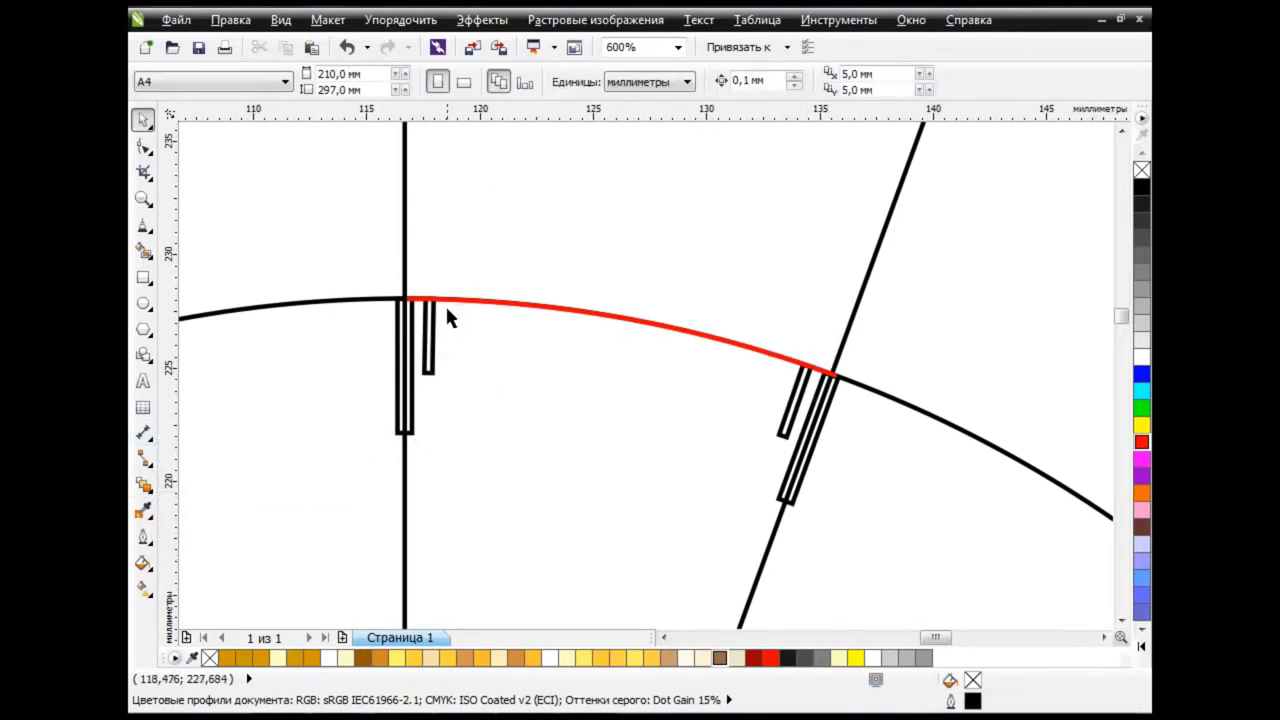
click(442, 300)
key(F10)
drag(407, 299, 430, 299)
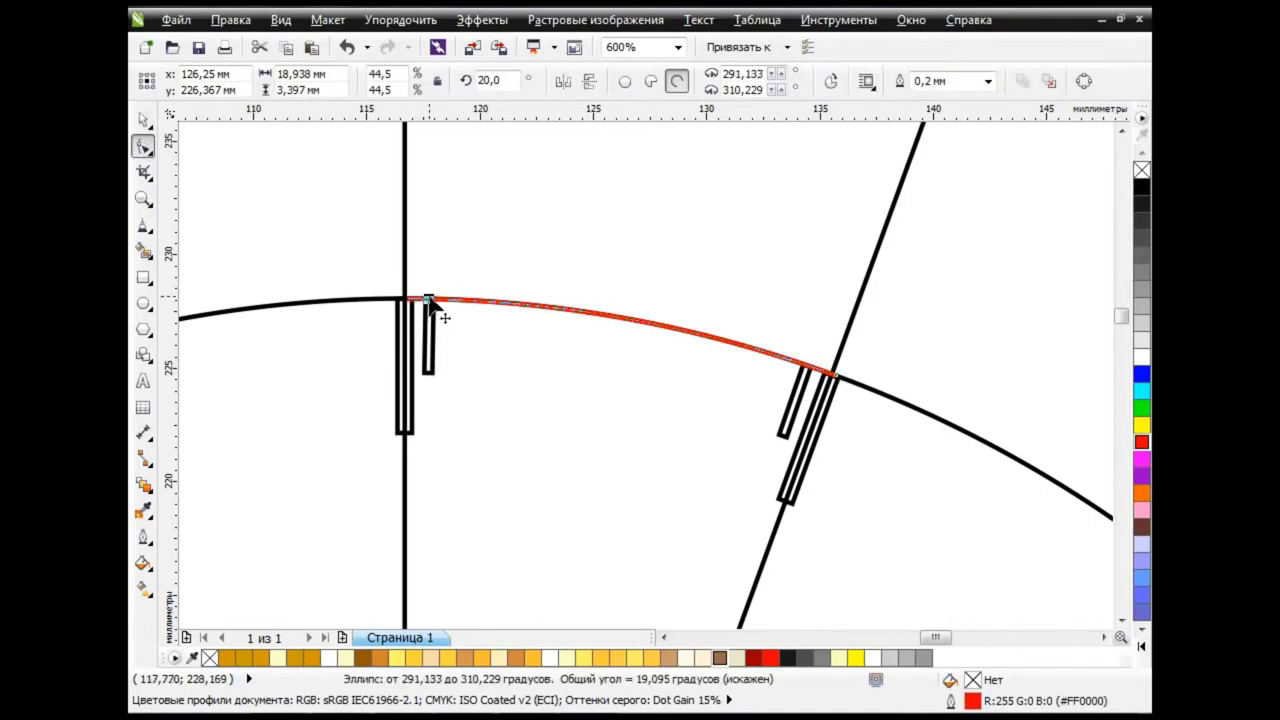
drag(834, 376, 840, 396)
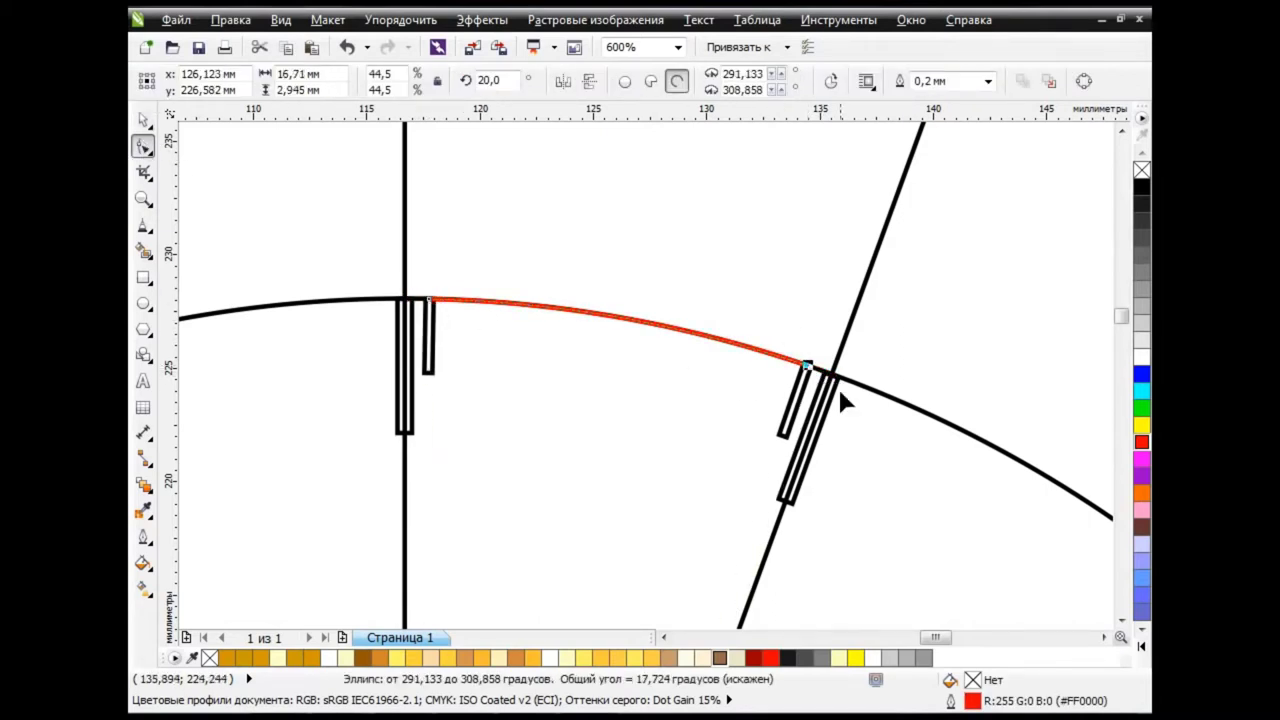
click(143, 119)
Blend the upright small rectangle into the slanted one and fit the blend to the red arc.
click(430, 335)
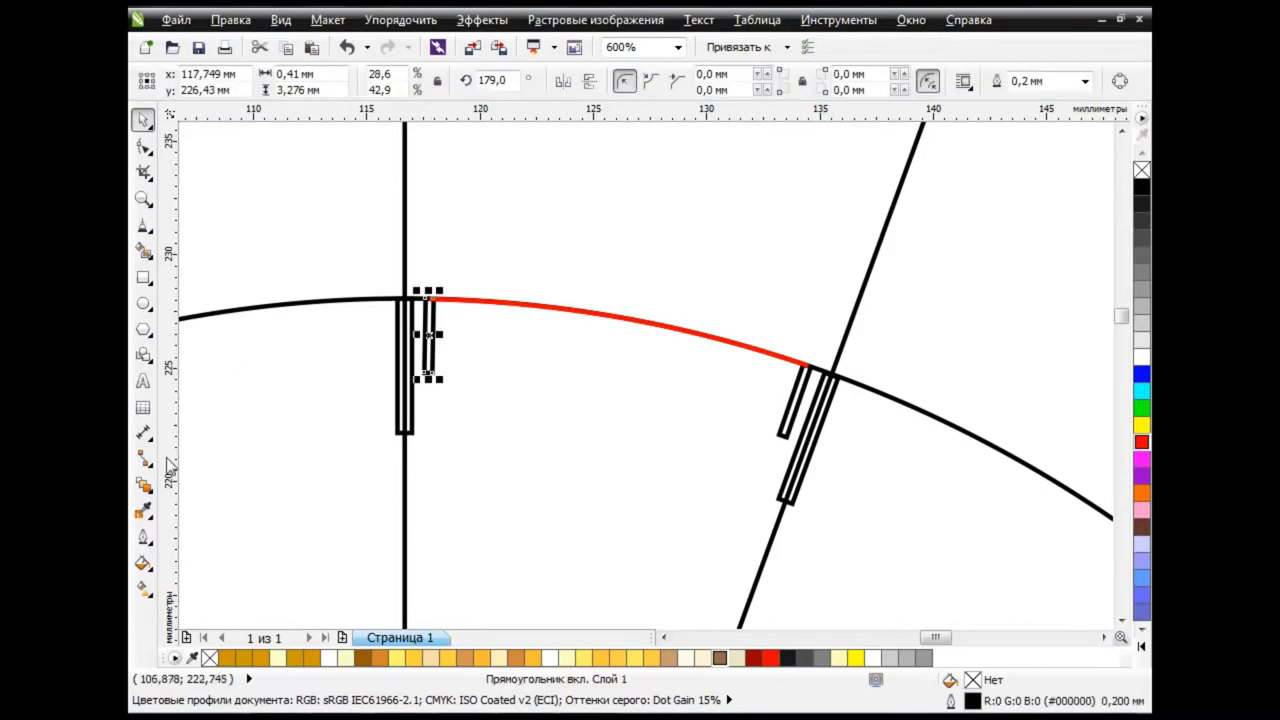
click(143, 484)
drag(432, 340, 790, 415)
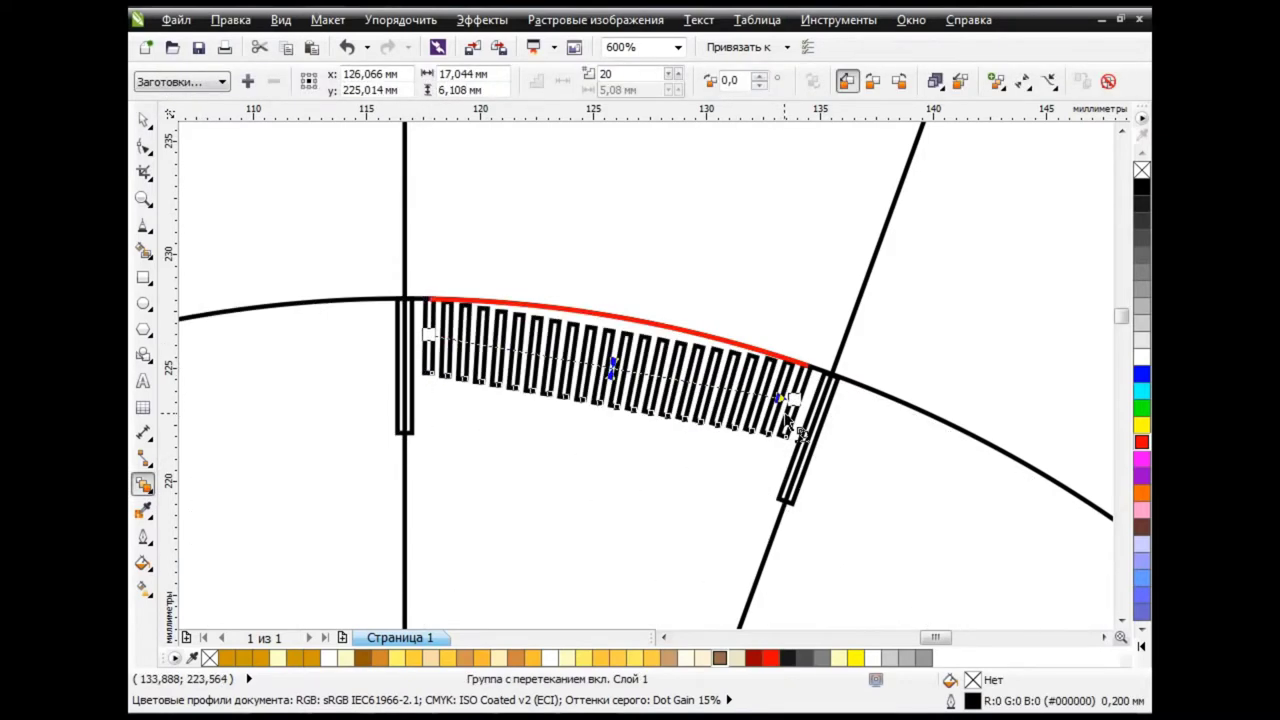
double_click(606, 74)
text(19)
key(Return)
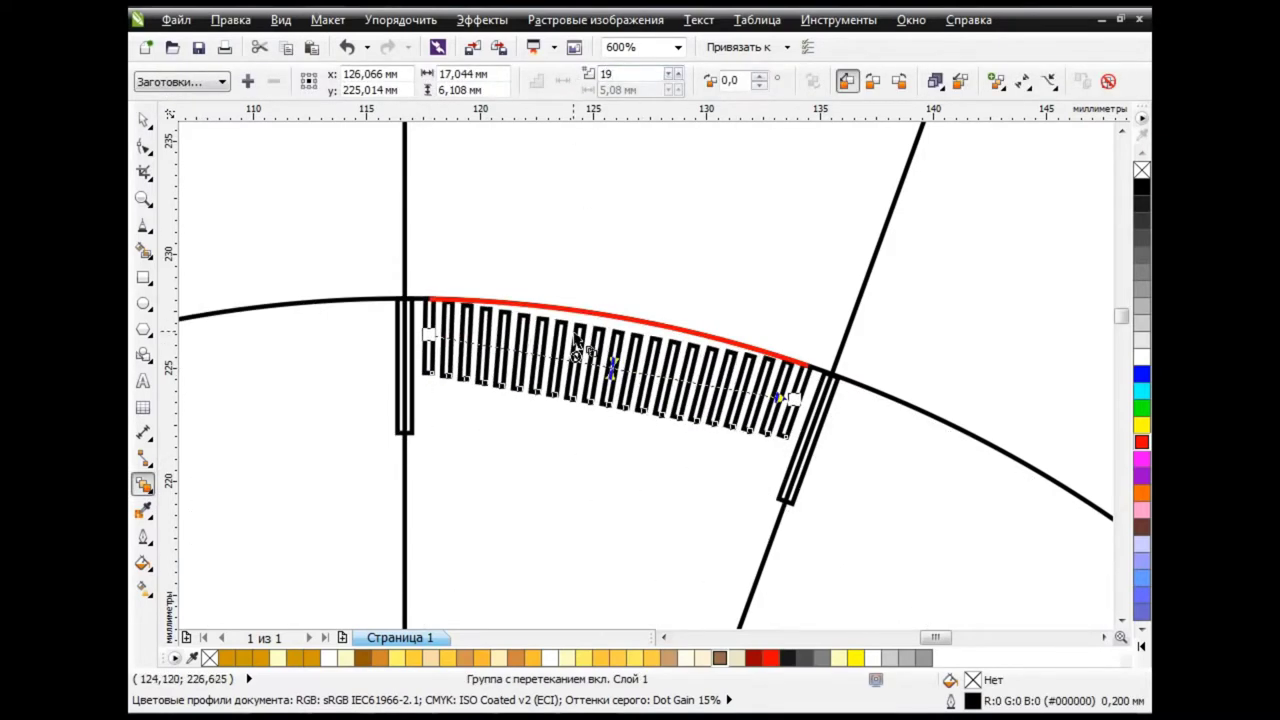
click(1022, 81)
click(662, 276)
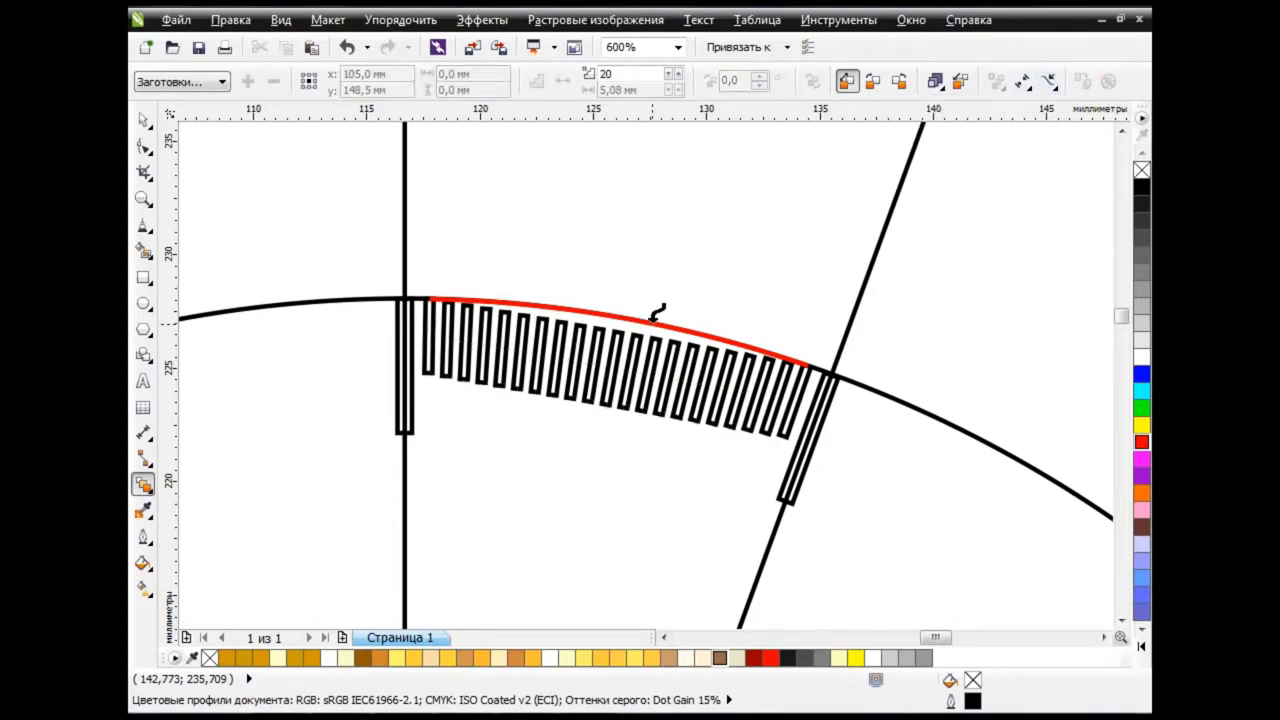
click(652, 319)
click(143, 119)
click(249, 214)
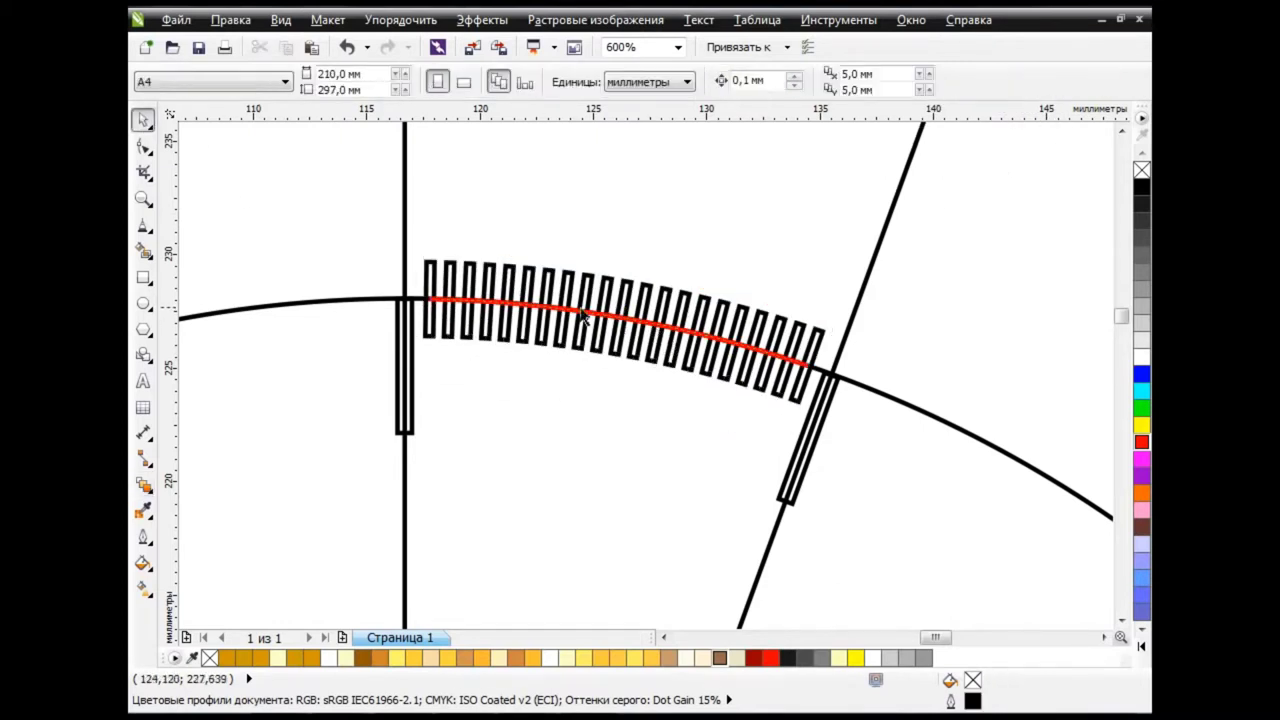
click(430, 292)
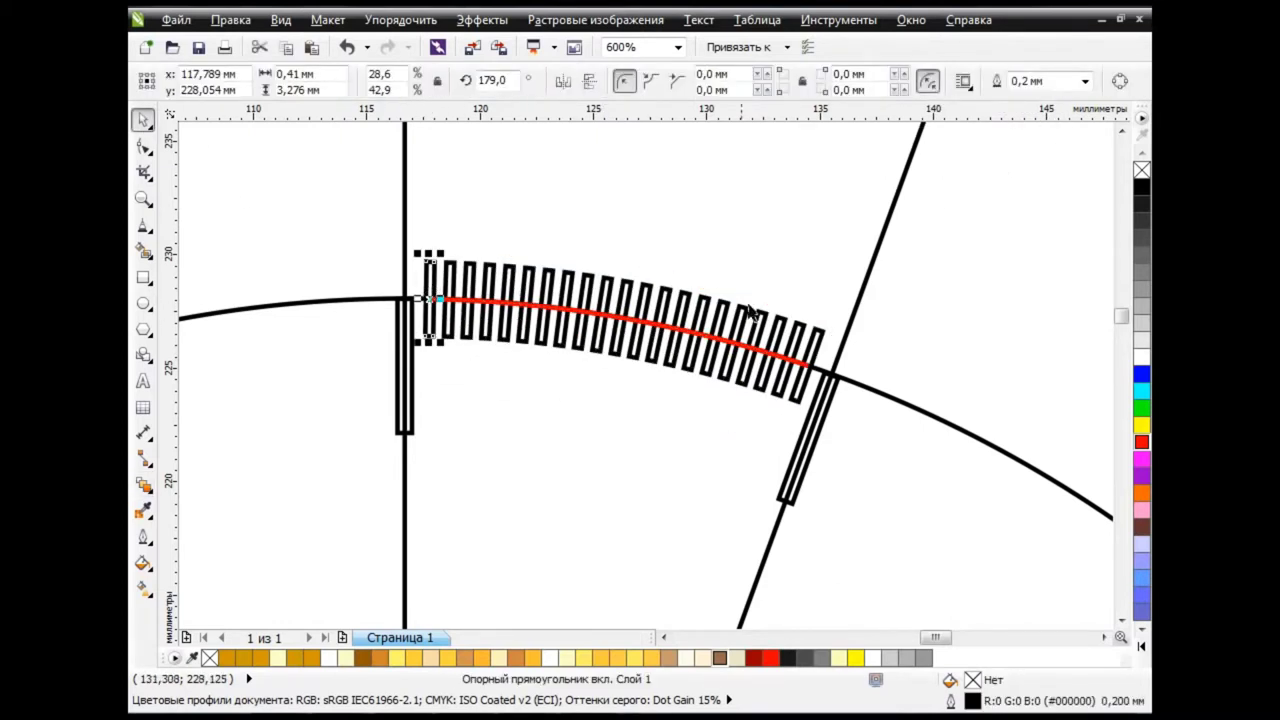
Reposition the small starting rectangle and tilt it to match the slanted tick.
drag(432, 321, 432, 357)
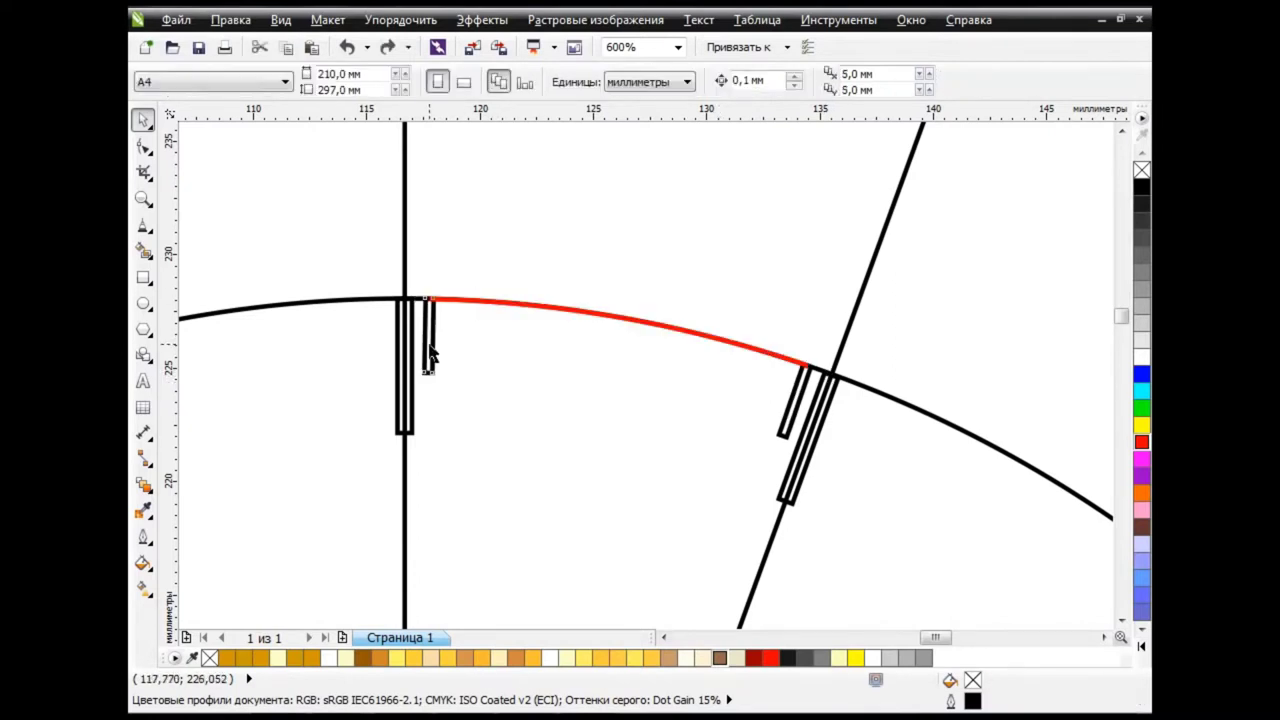
click(432, 357)
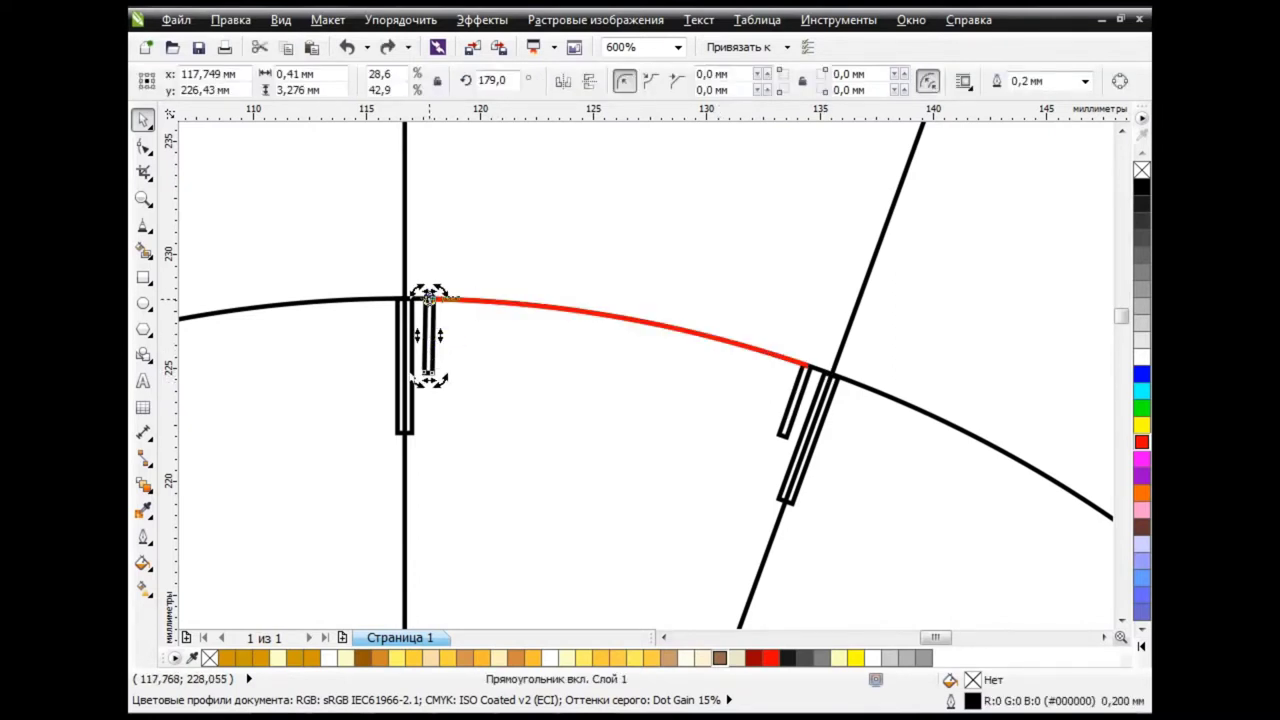
scroll(428, 296, up, 2)
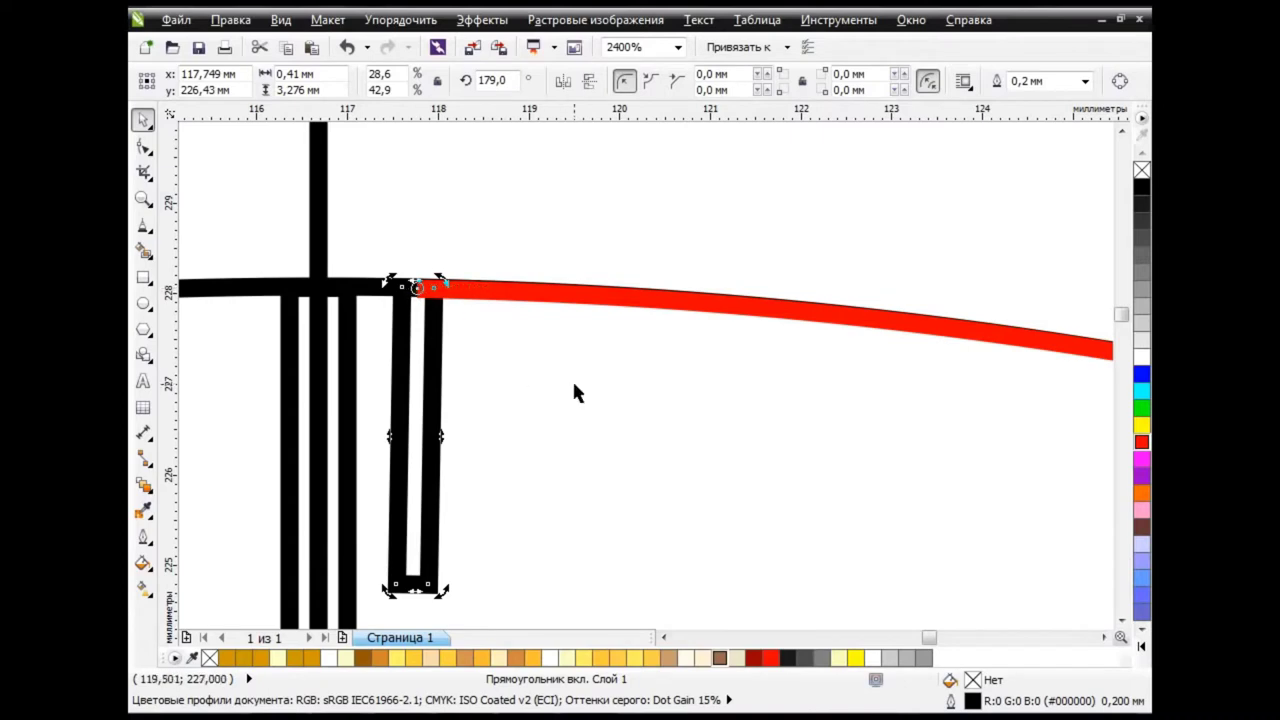
scroll(575, 391, down, 1)
scroll(889, 575, down, 1)
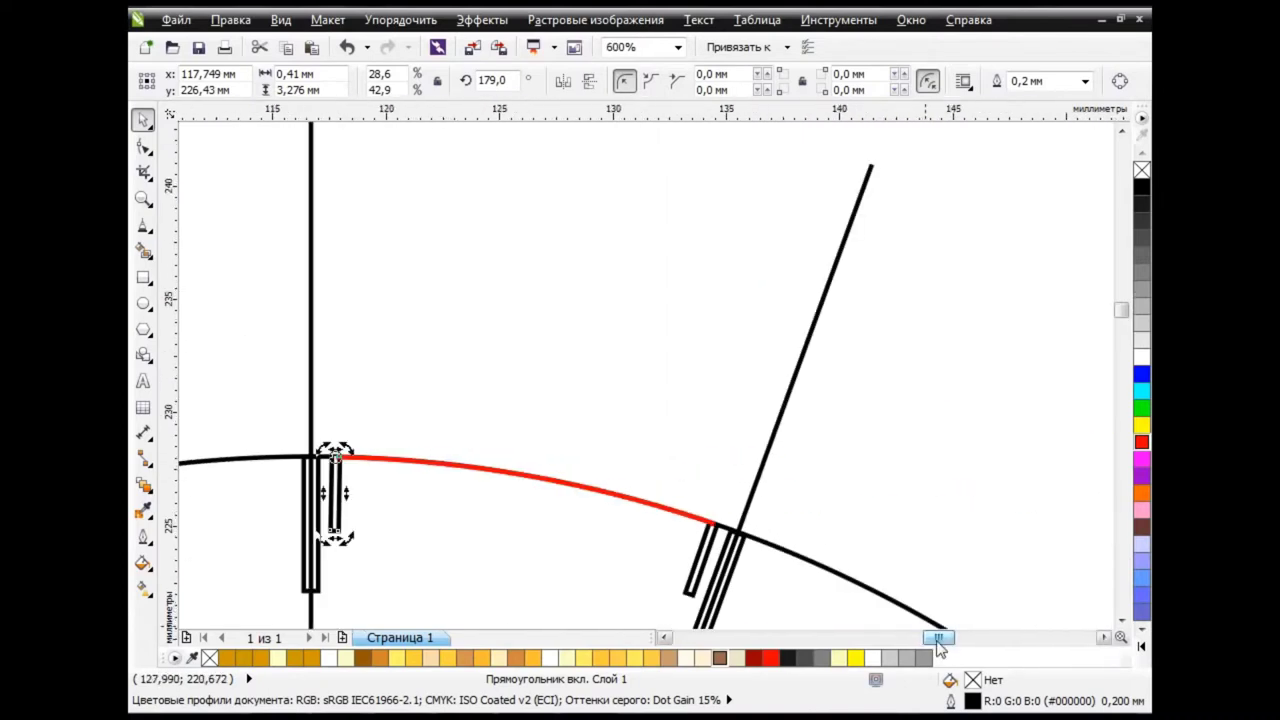
drag(329, 500, 693, 514)
scroll(693, 514, up, 1)
click(693, 514)
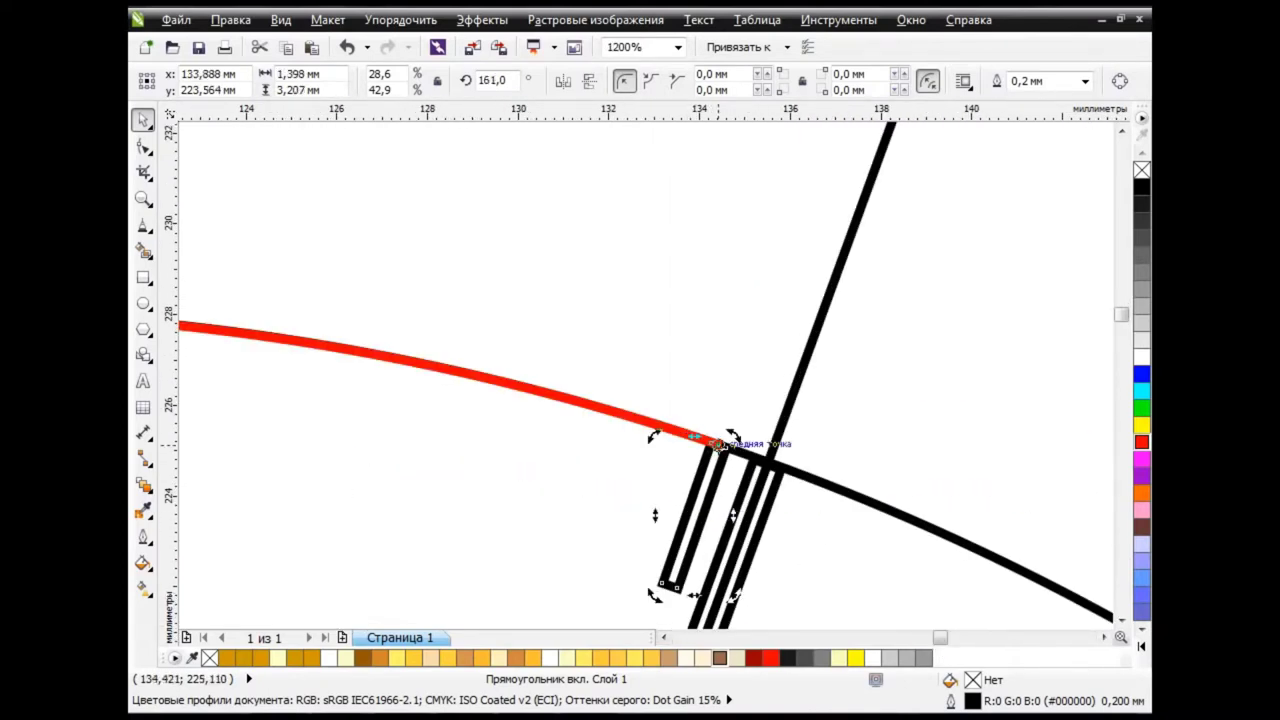
scroll(658, 491, down, 1)
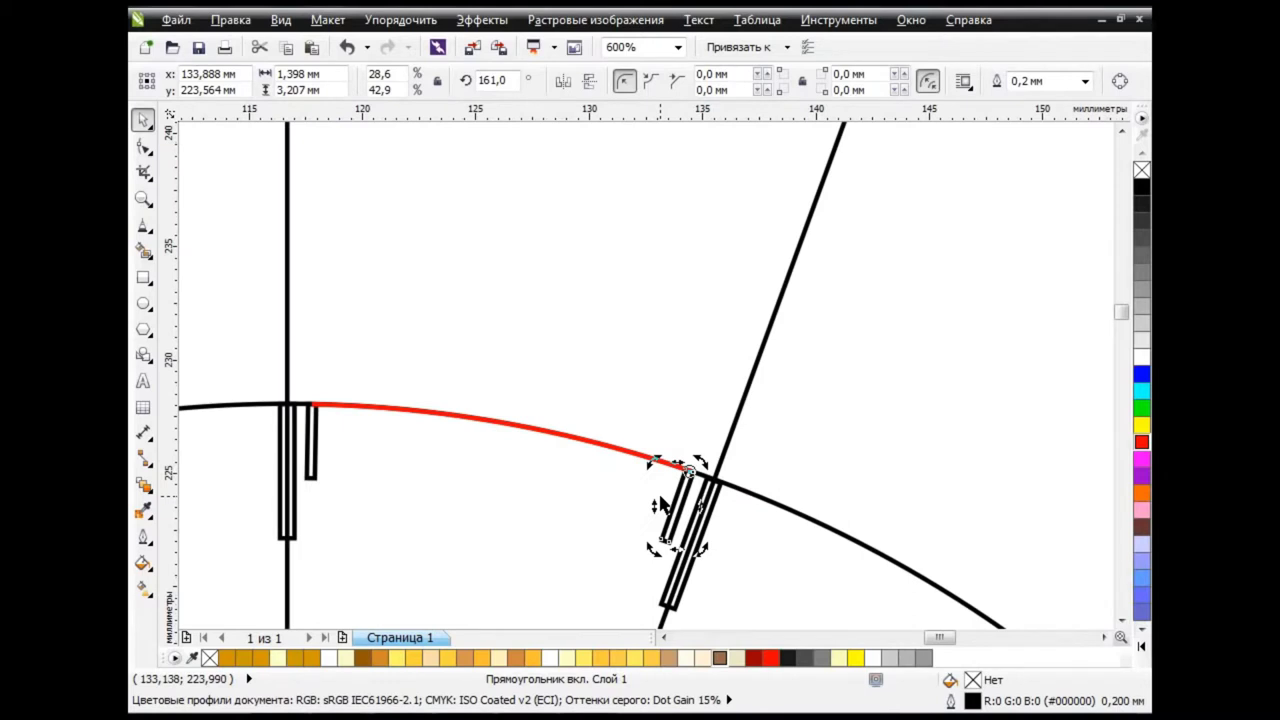
click(429, 294)
drag(939, 637, 929, 637)
Blend the left small rectangle into the slanted one with 20 steps along the red arc.
click(579, 445)
click(143, 484)
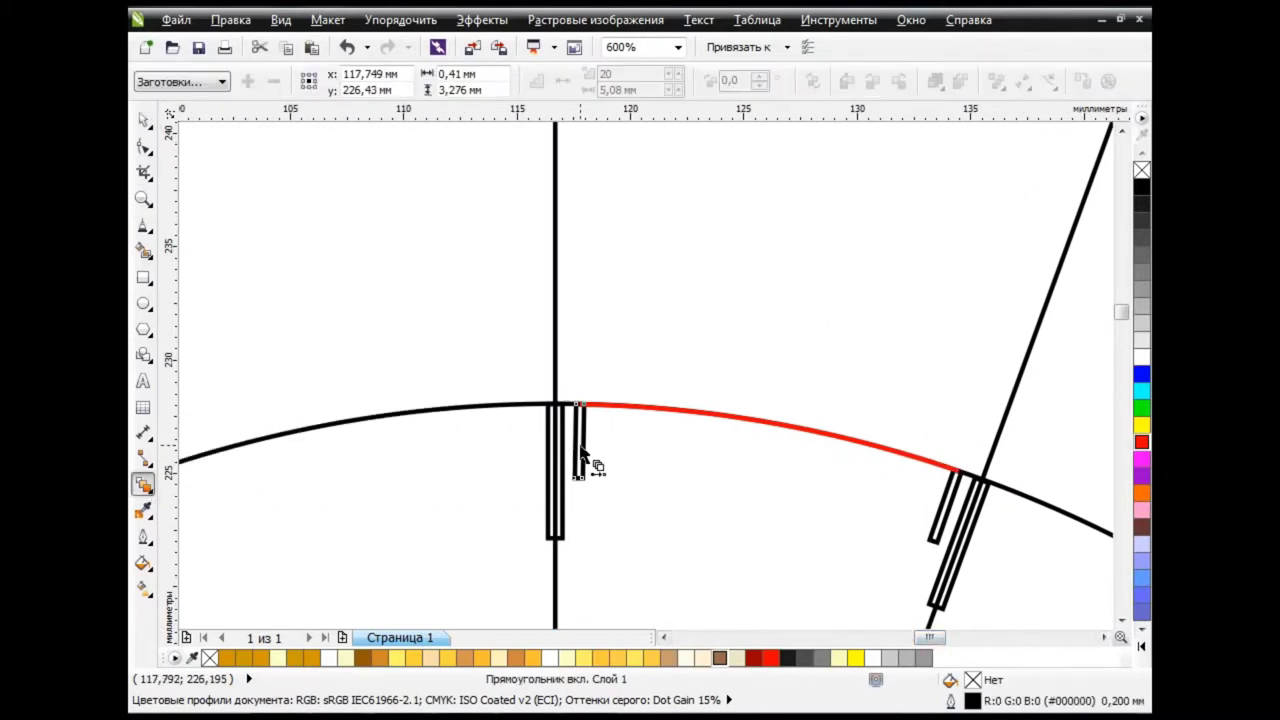
drag(586, 457, 943, 509)
click(620, 74)
text(120)
key(Return)
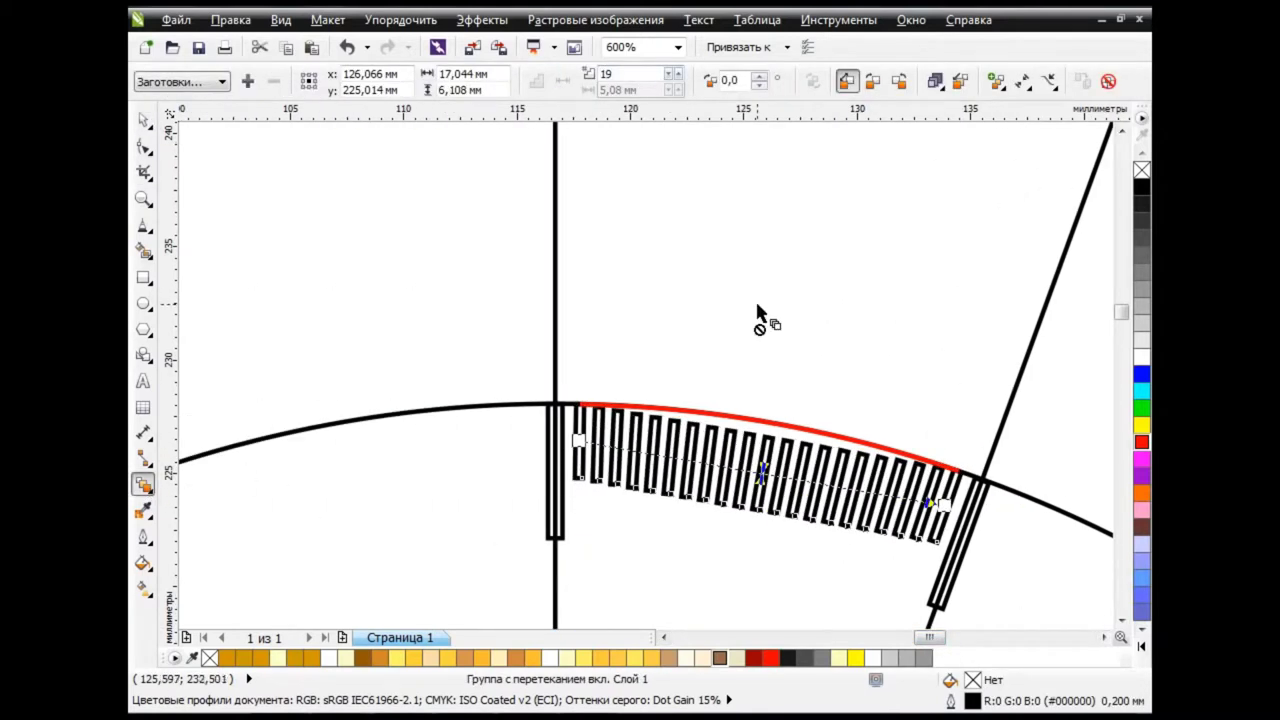
click(1050, 81)
click(960, 106)
click(840, 430)
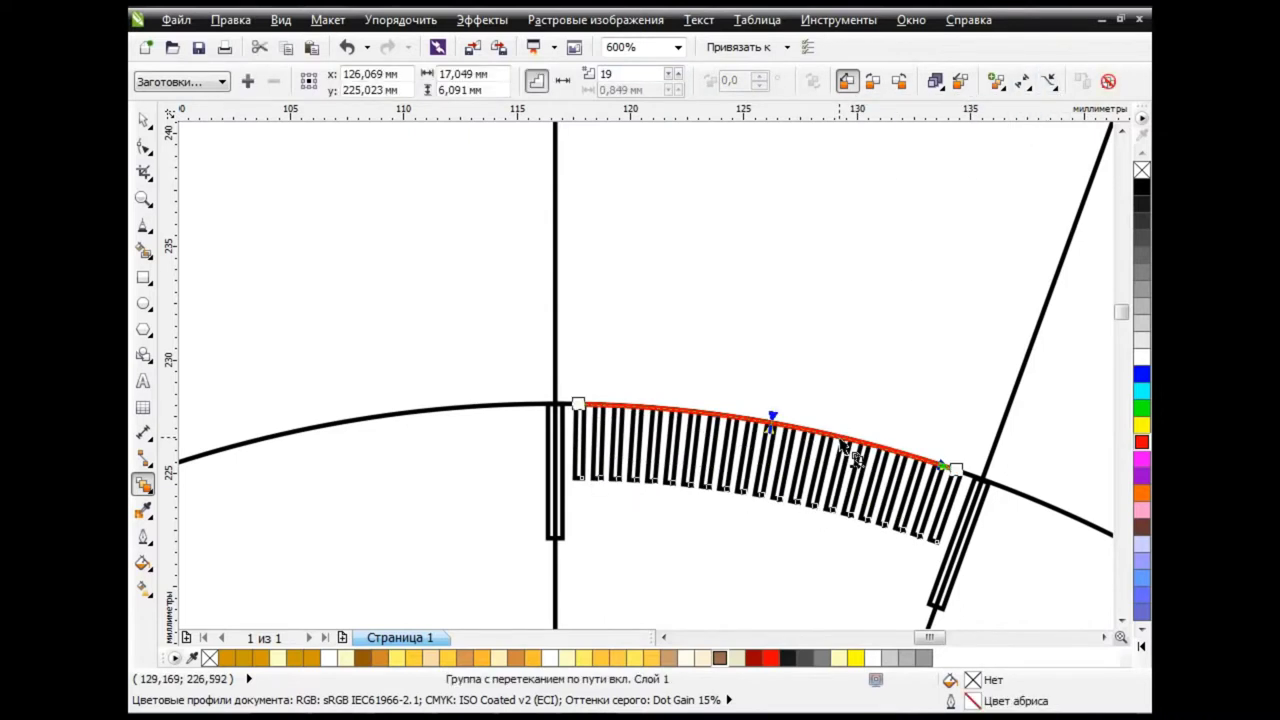
click(143, 119)
click(307, 295)
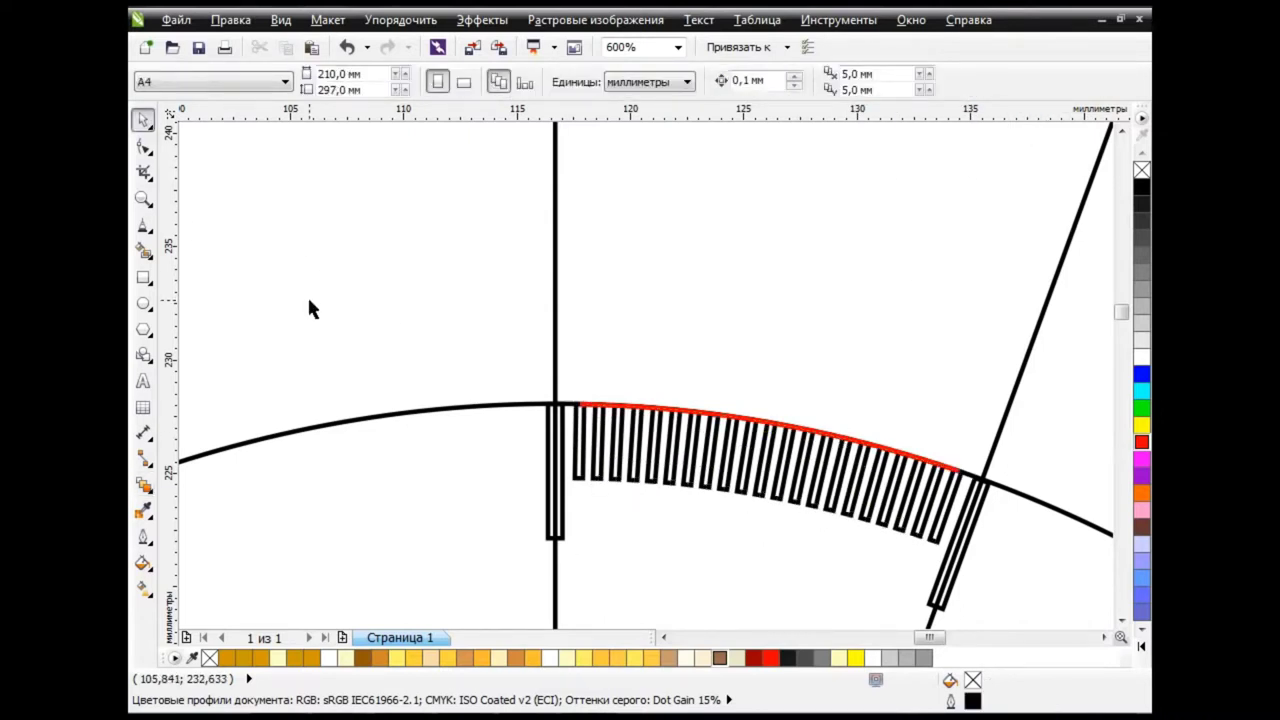
Break the blend apart from its path and remove the red guide arc.
scroll(1122, 320, down, 3)
click(775, 255)
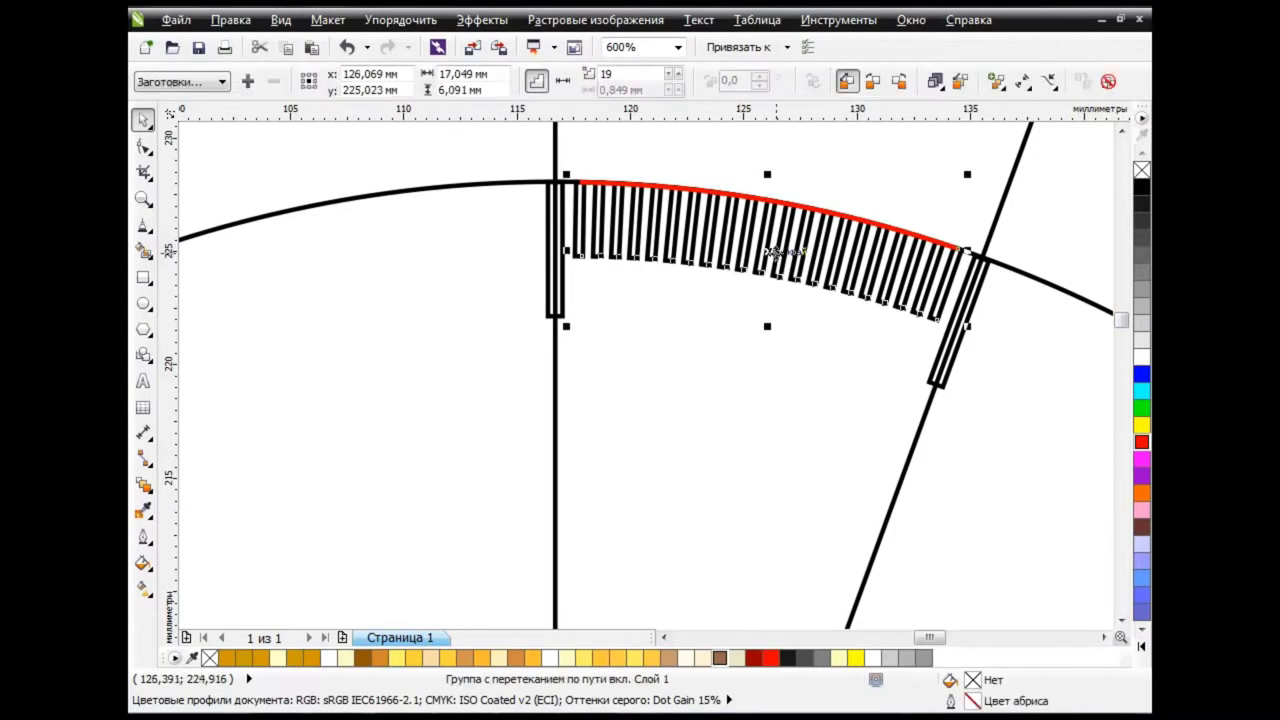
click(400, 19)
click(460, 243)
click(457, 245)
click(648, 192)
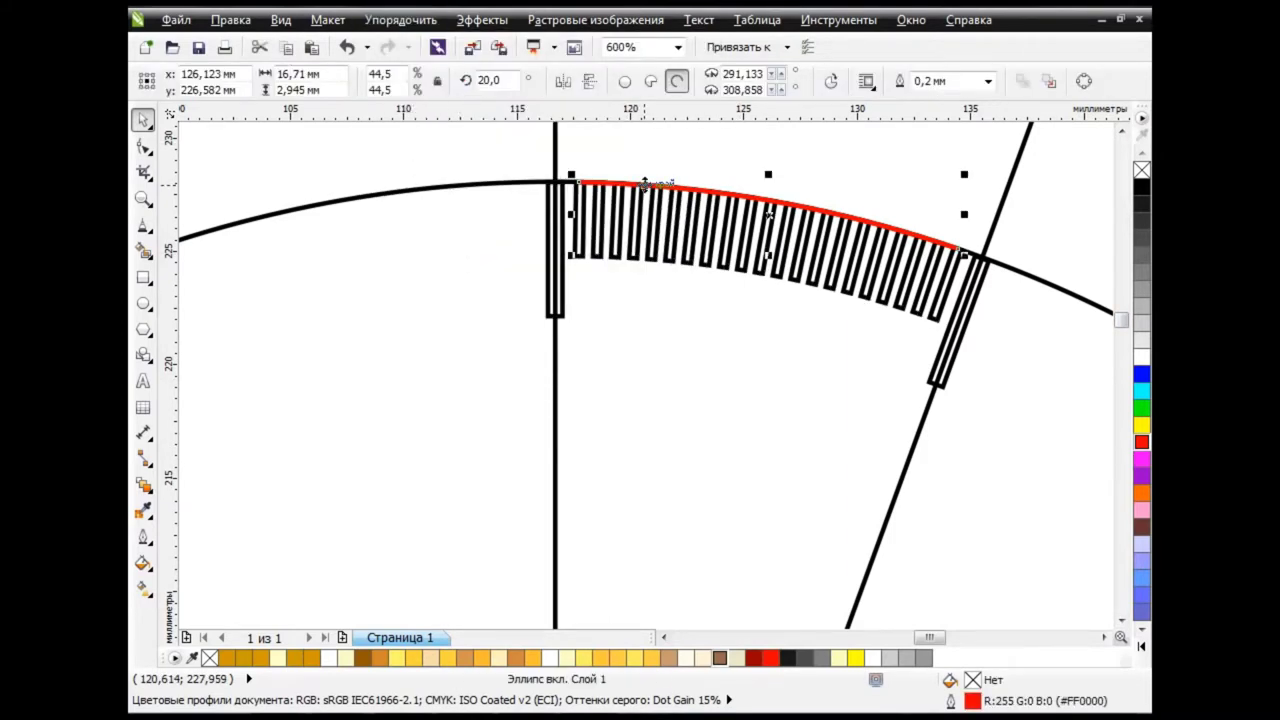
key(Escape)
scroll(677, 272, down, 1)
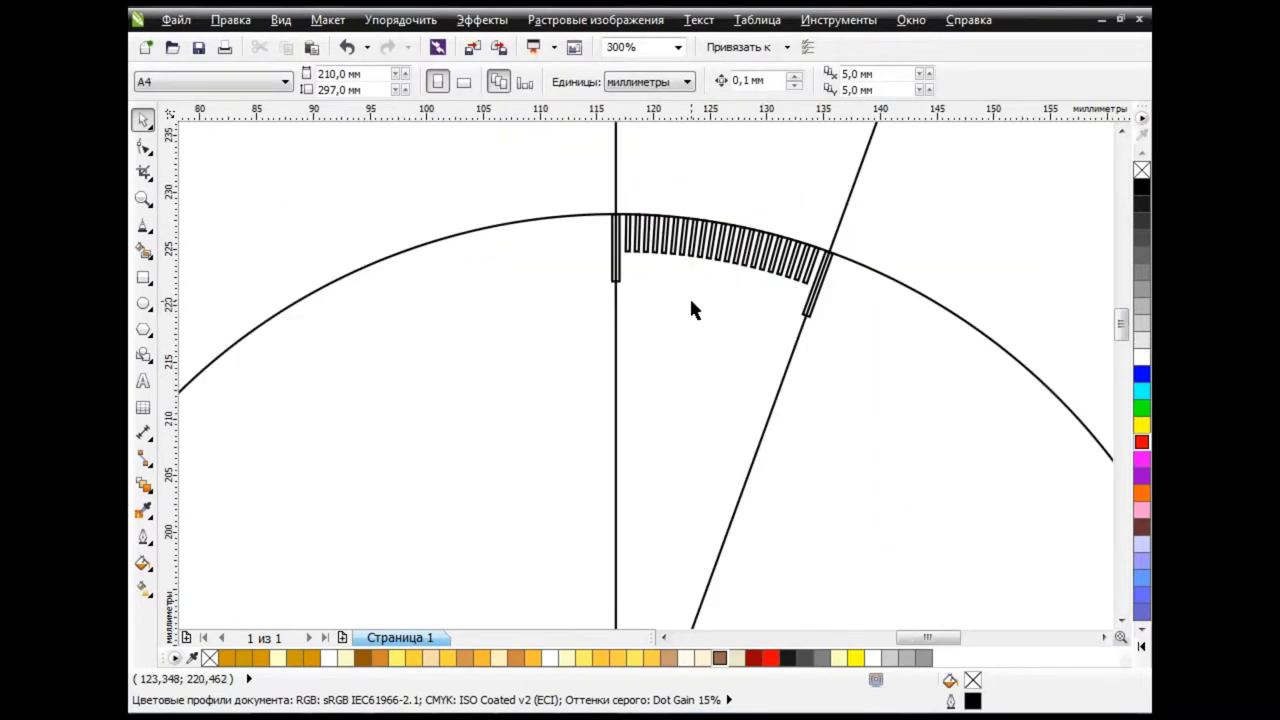
click(683, 376)
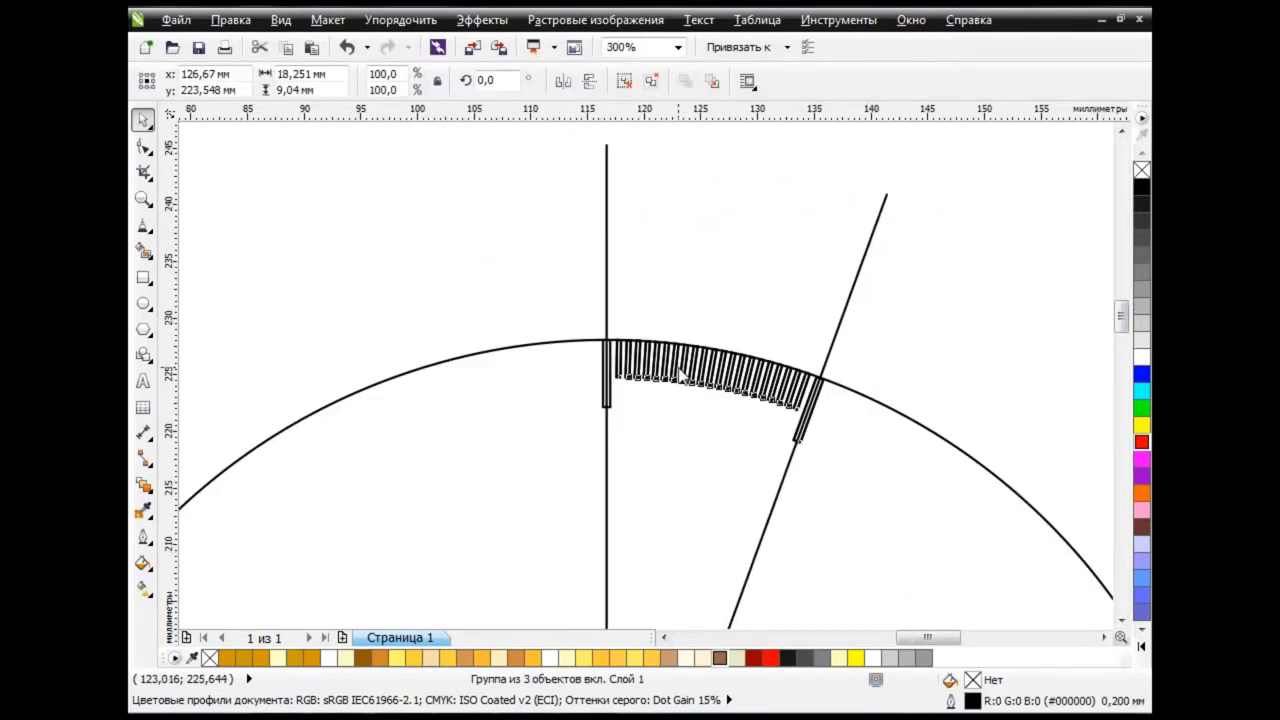
click(760, 373)
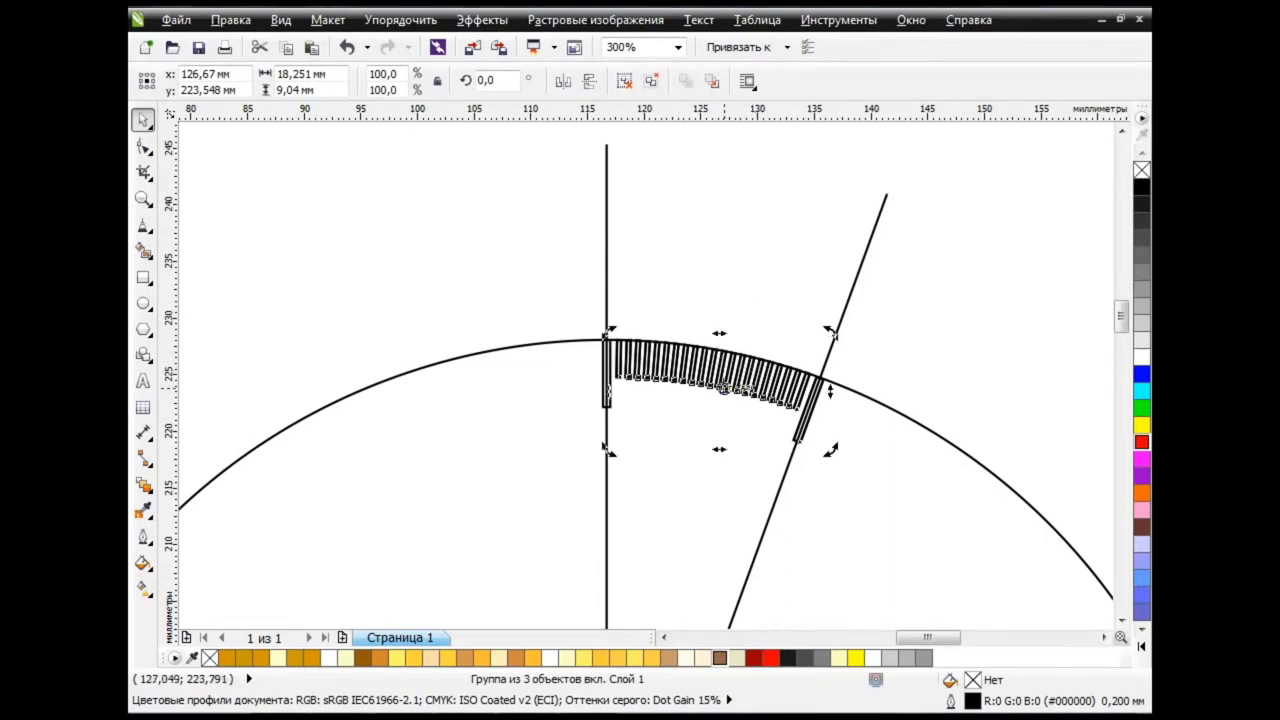
Set the tick comb's rotation centre on its corner node and rotate a copy 20°.
scroll(730, 388, up, 2)
drag(731, 363, 697, 357)
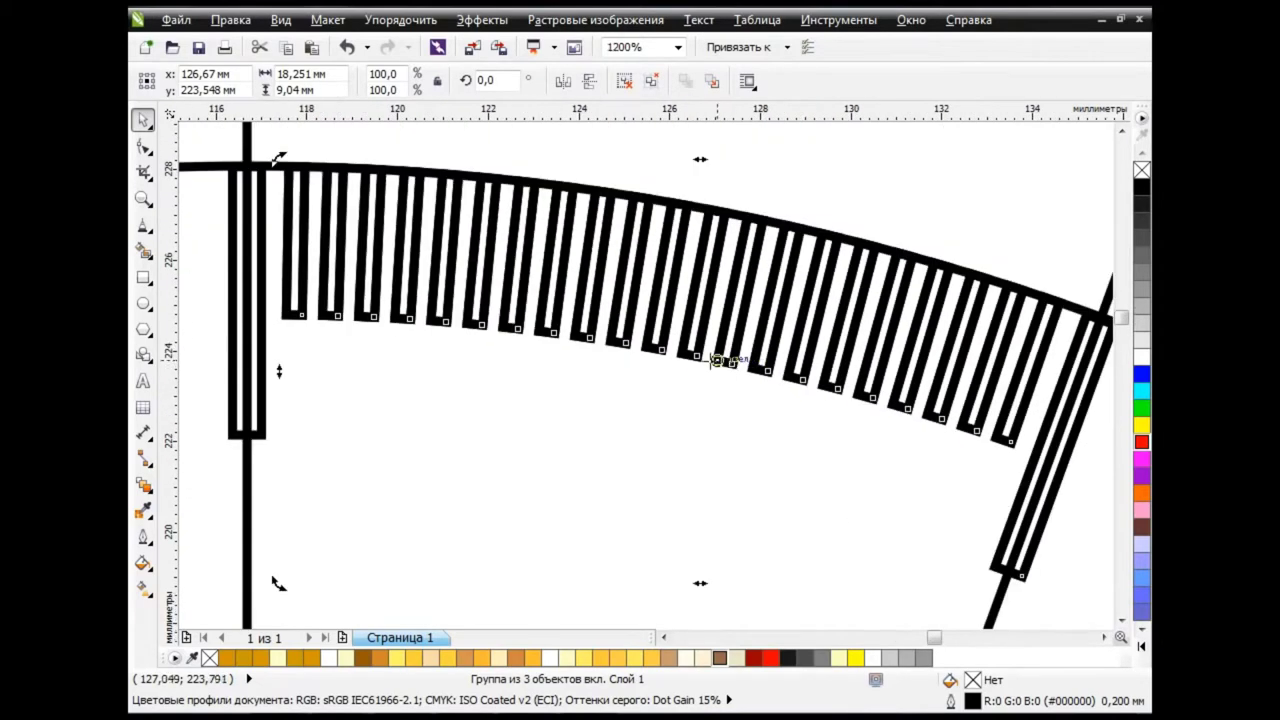
scroll(698, 357, down, 1)
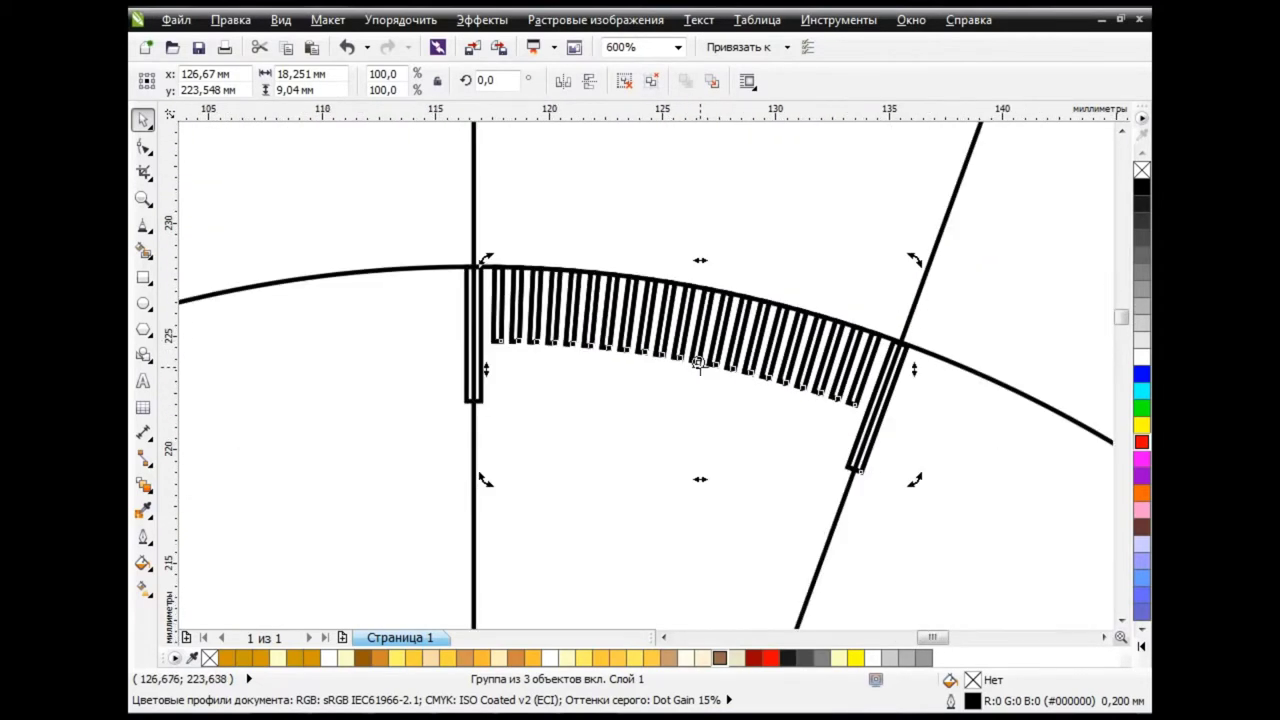
click(386, 278)
scroll(386, 278, down, 1)
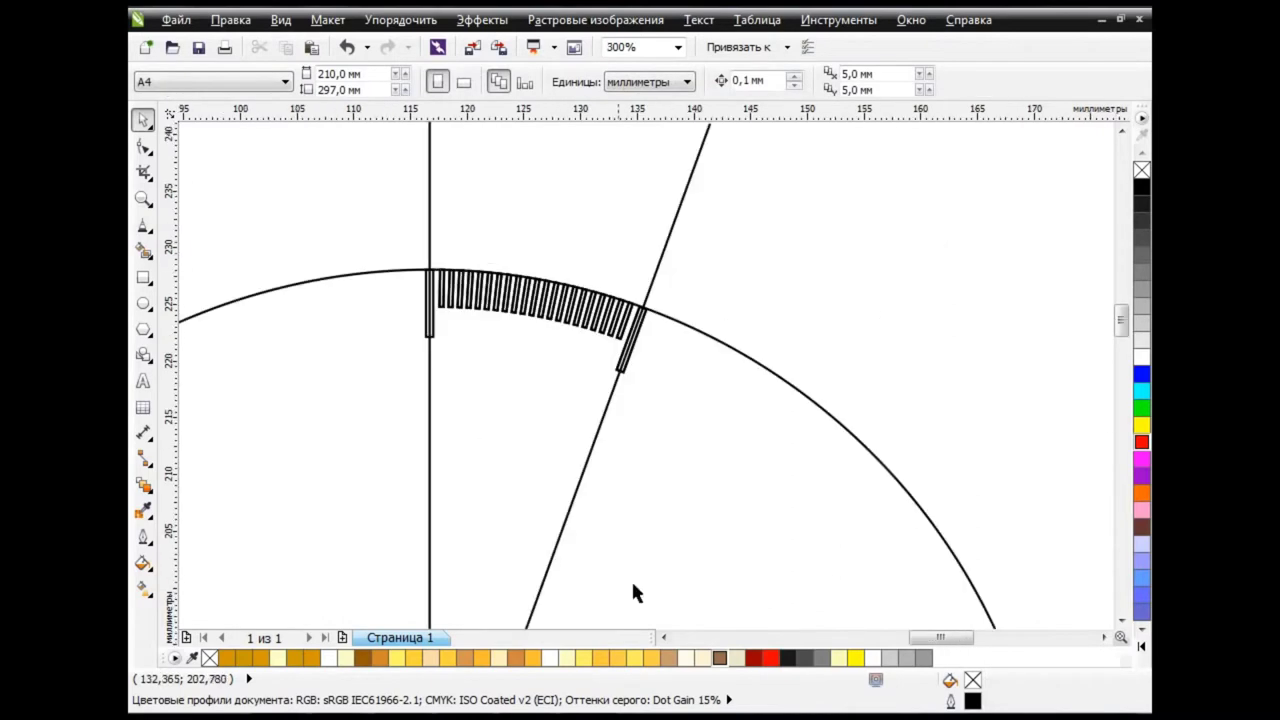
drag(930, 637, 947, 645)
click(706, 300)
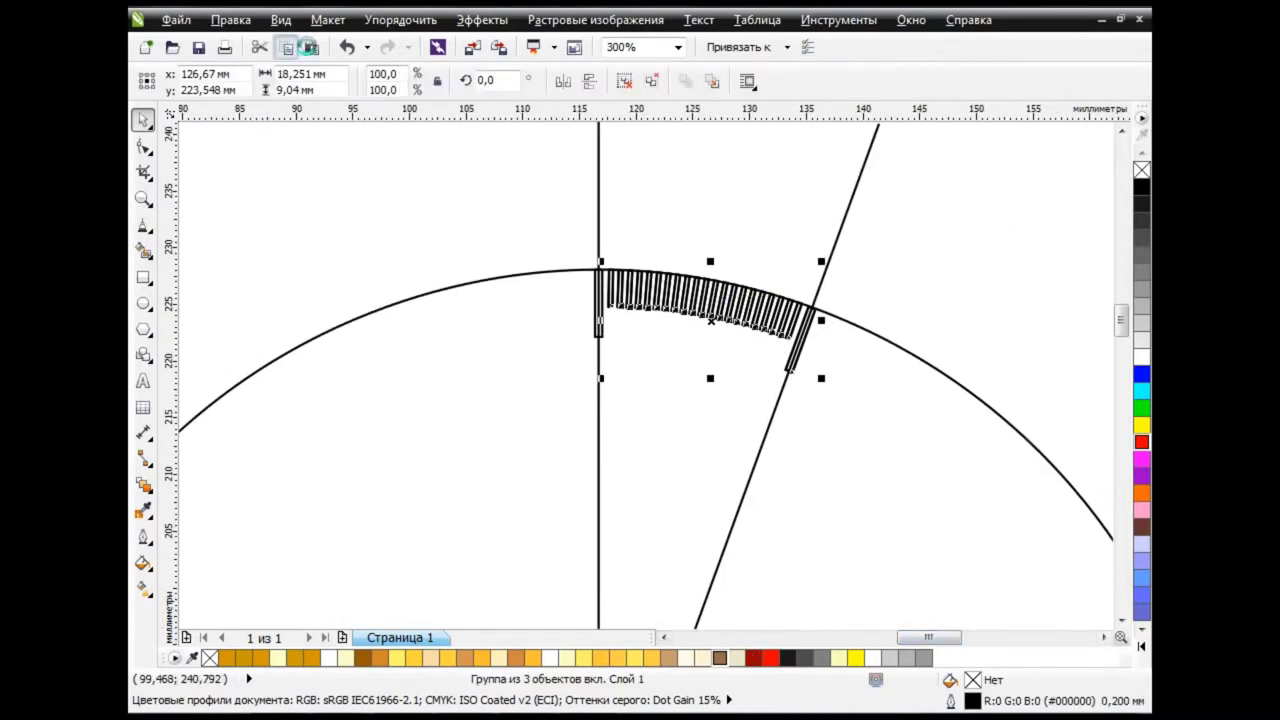
text(2)
key(Return)
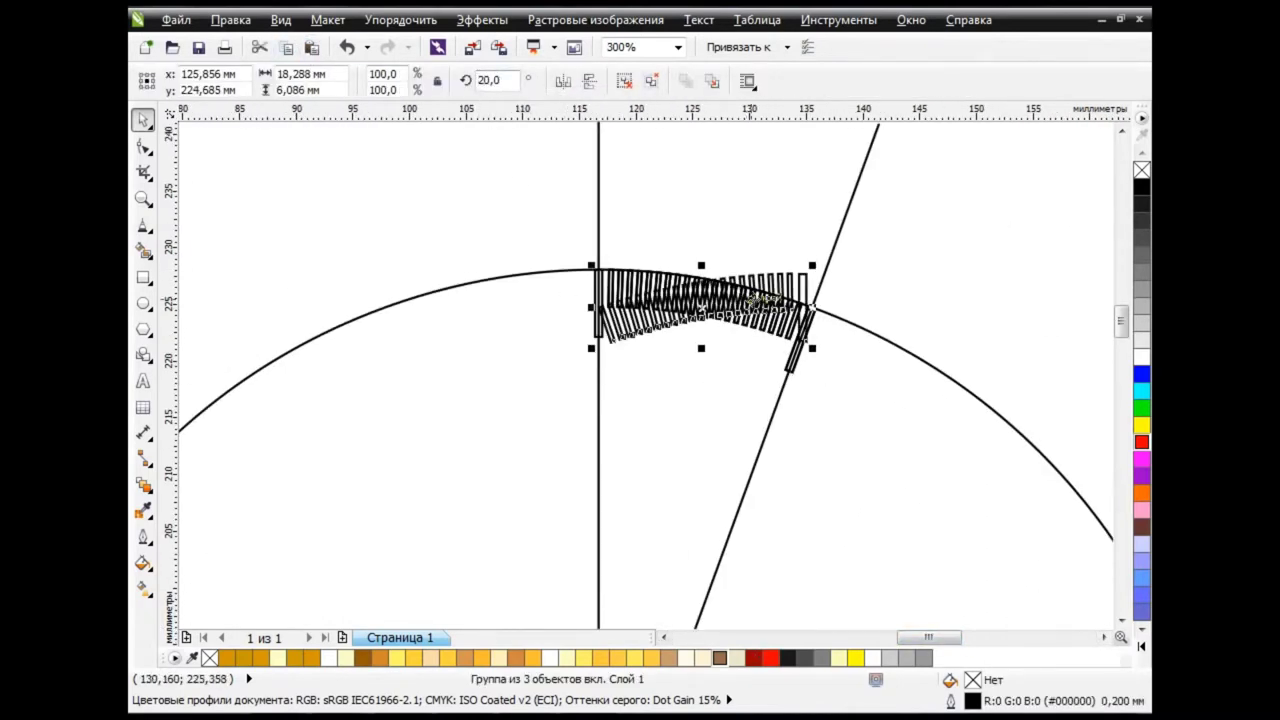
Move the rotated comb left along the arc and snap it to the vertical line's top node.
drag(562, 276, 547, 294)
scroll(543, 294, up, 2)
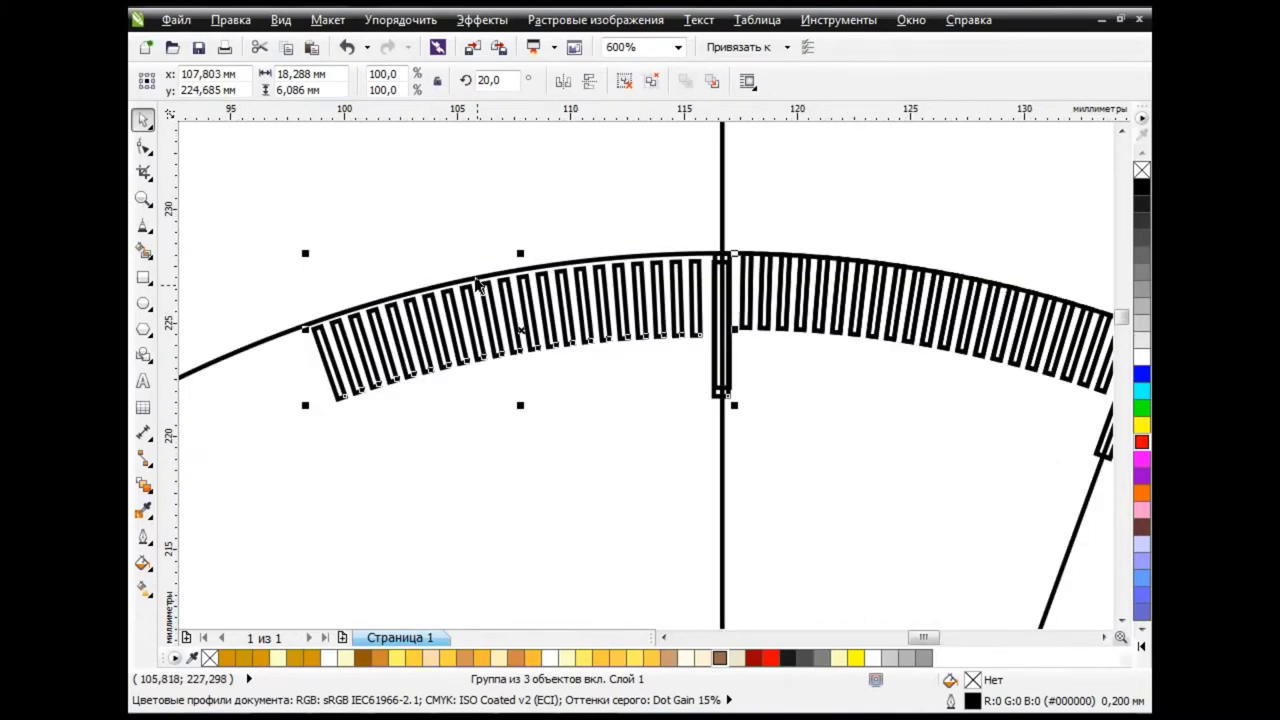
drag(712, 294, 718, 252)
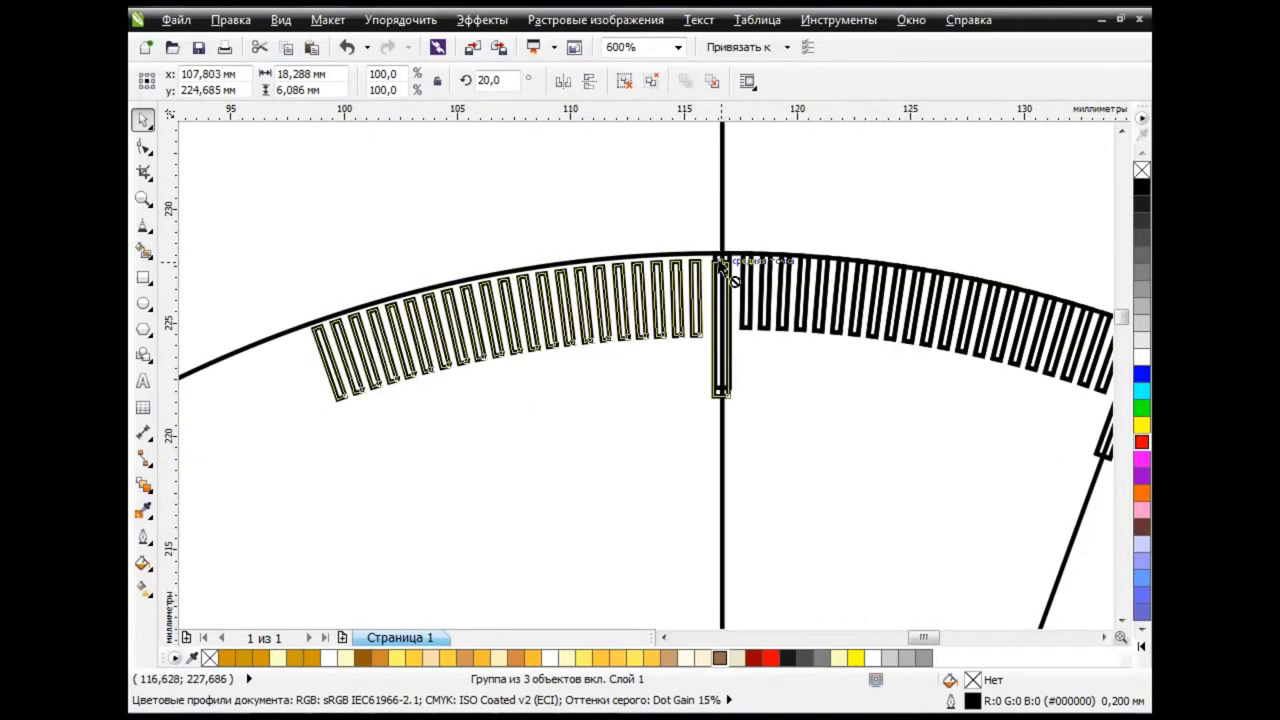
click(638, 217)
click(733, 368)
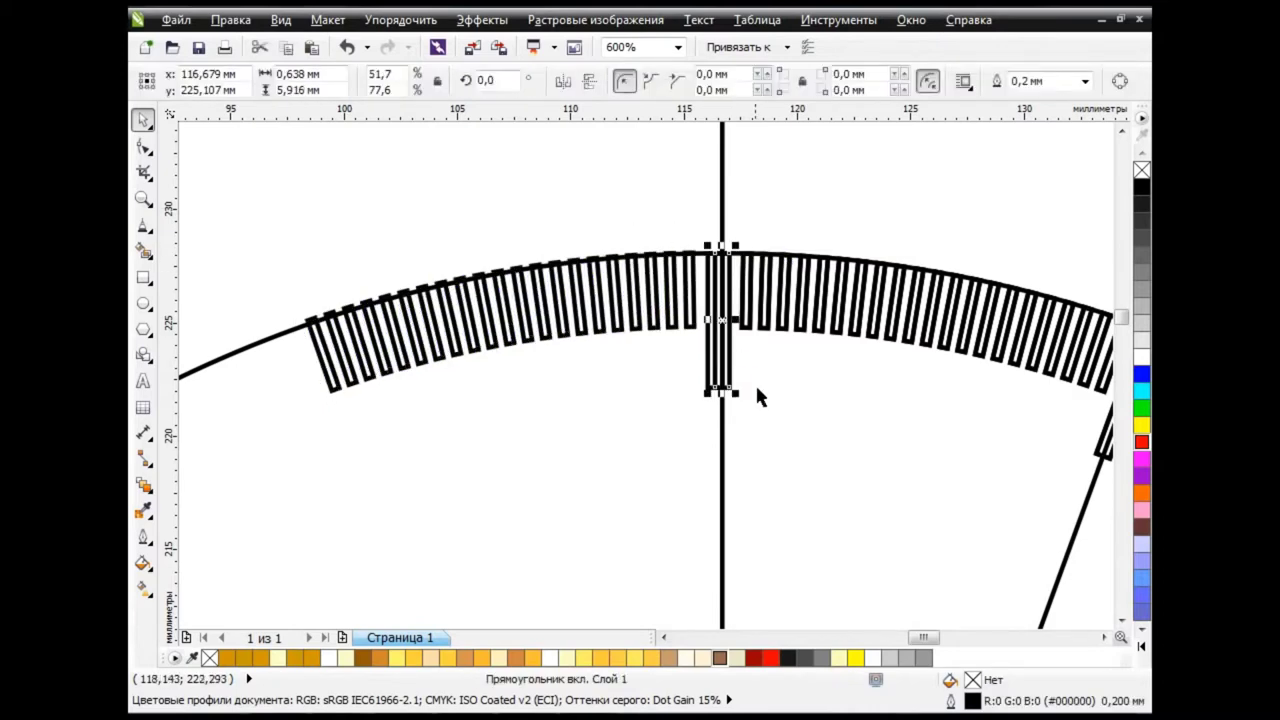
click(755, 383)
click(722, 309)
scroll(722, 309, up, 2)
scroll(722, 309, down, 2)
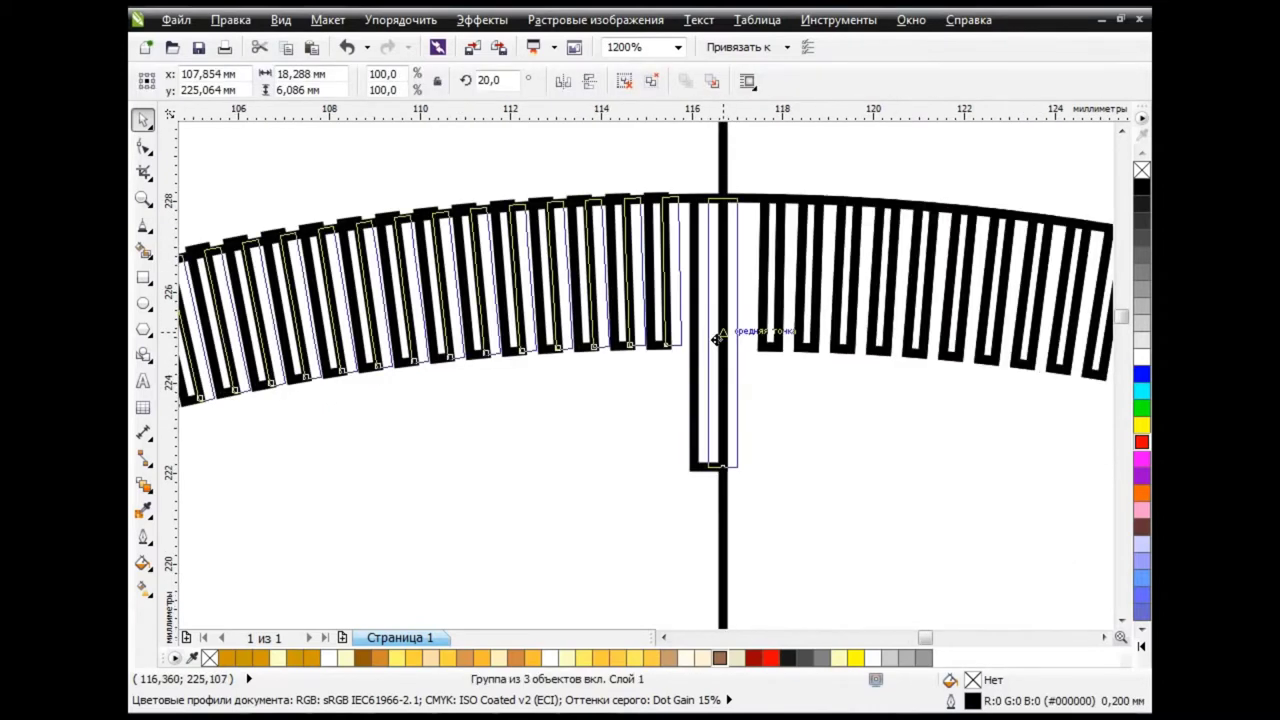
drag(726, 337, 716, 340)
scroll(716, 338, down, 2)
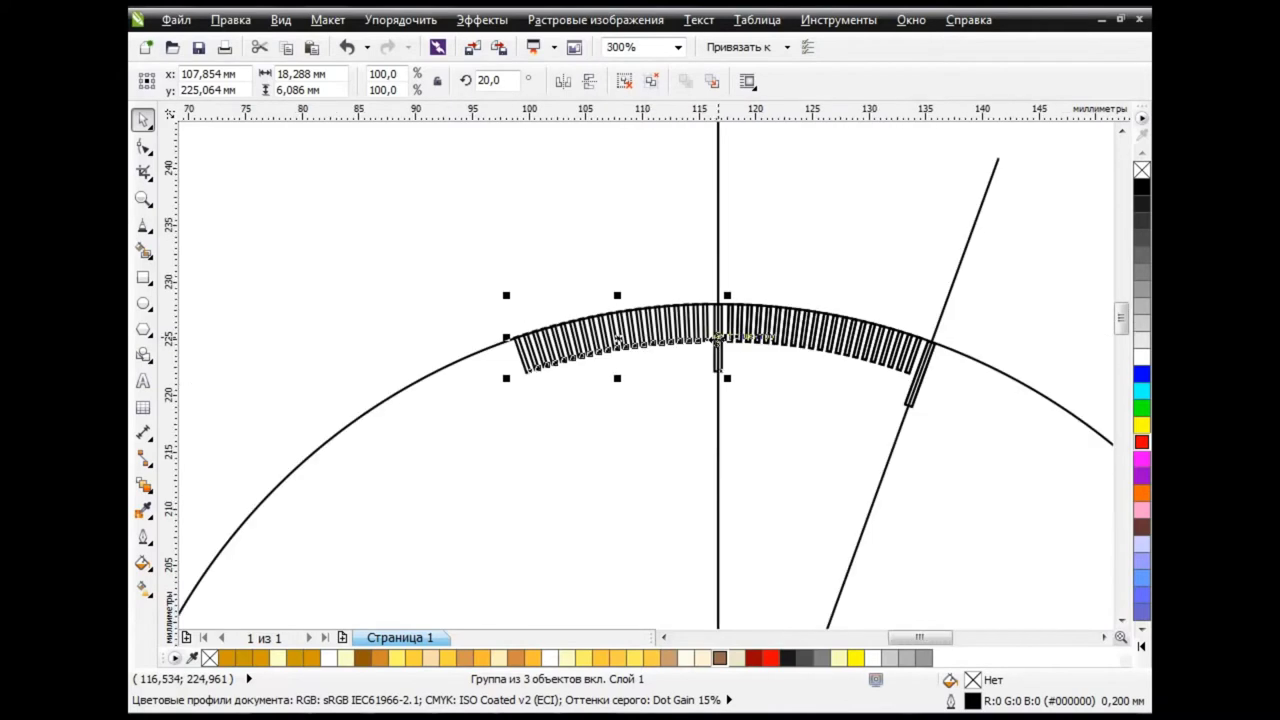
Convert the large circle into an open arc and pull its end node back along the curve.
click(419, 204)
click(516, 342)
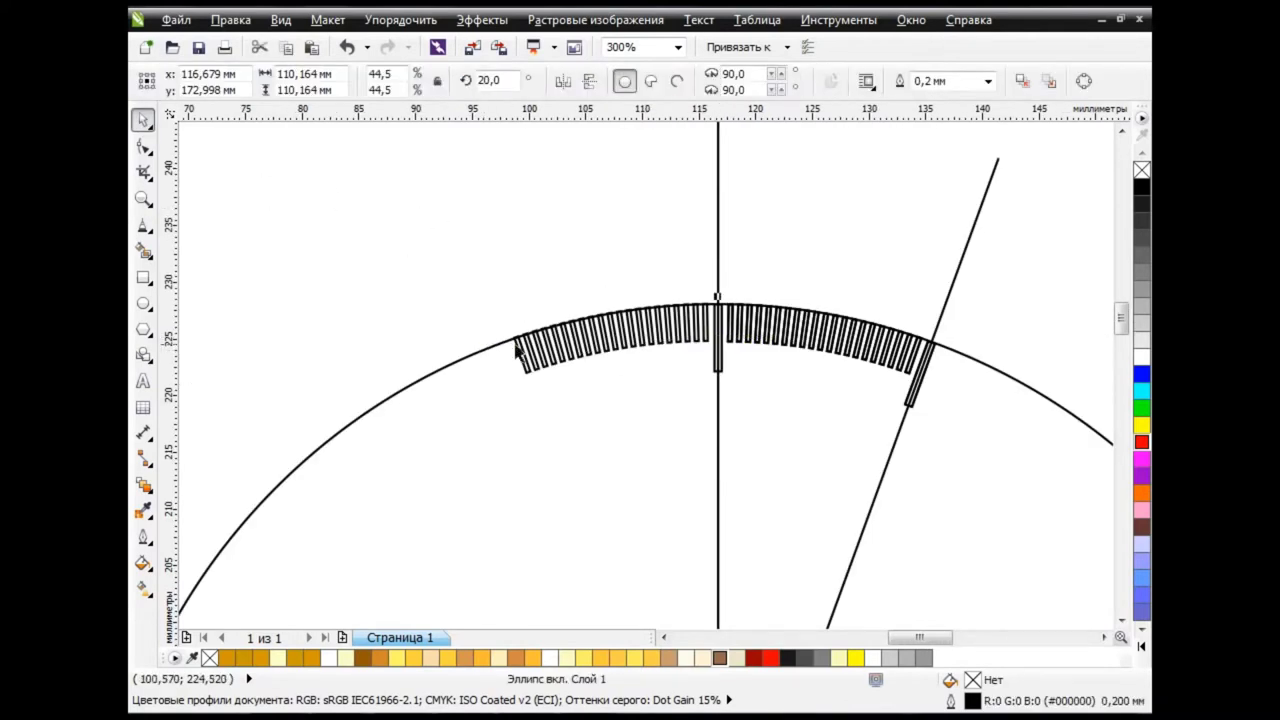
click(677, 81)
key(F10)
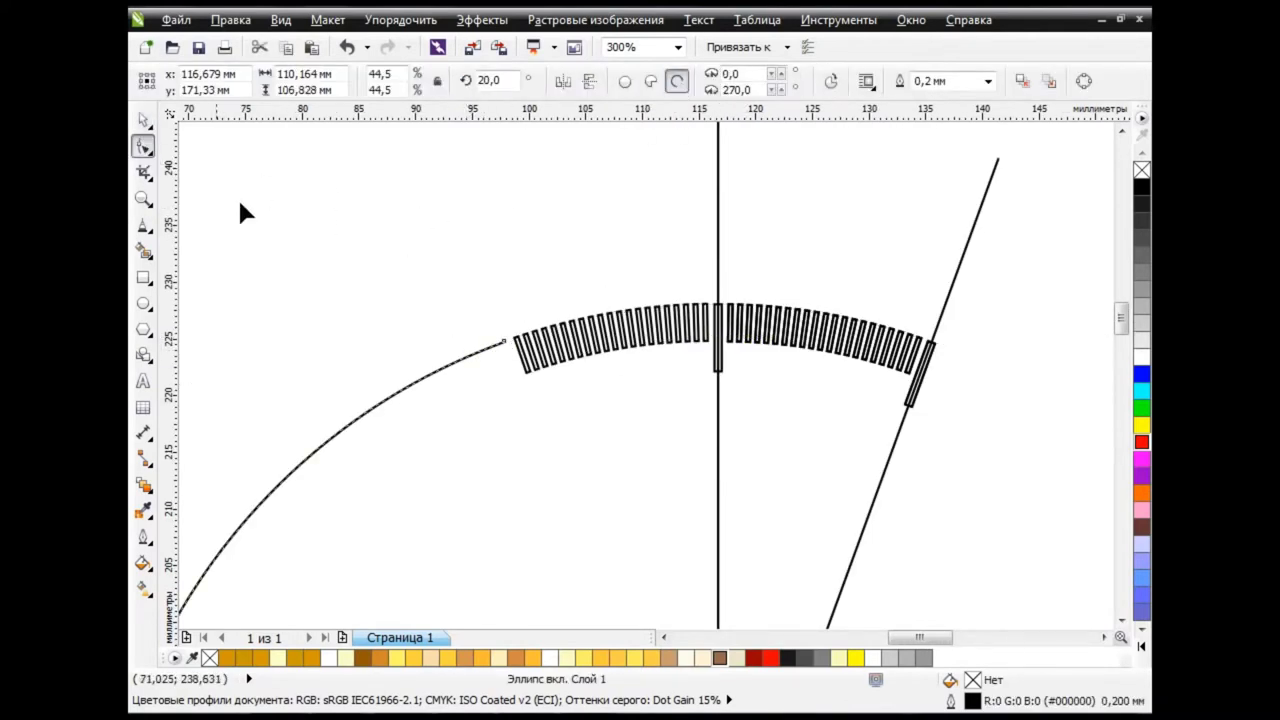
mouse_move(505, 350)
mouse_down()
mouse_move(855, 420)
mouse_move(815, 393)
mouse_up()
scroll(623, 320, down, 2)
scroll(799, 413, up, 2)
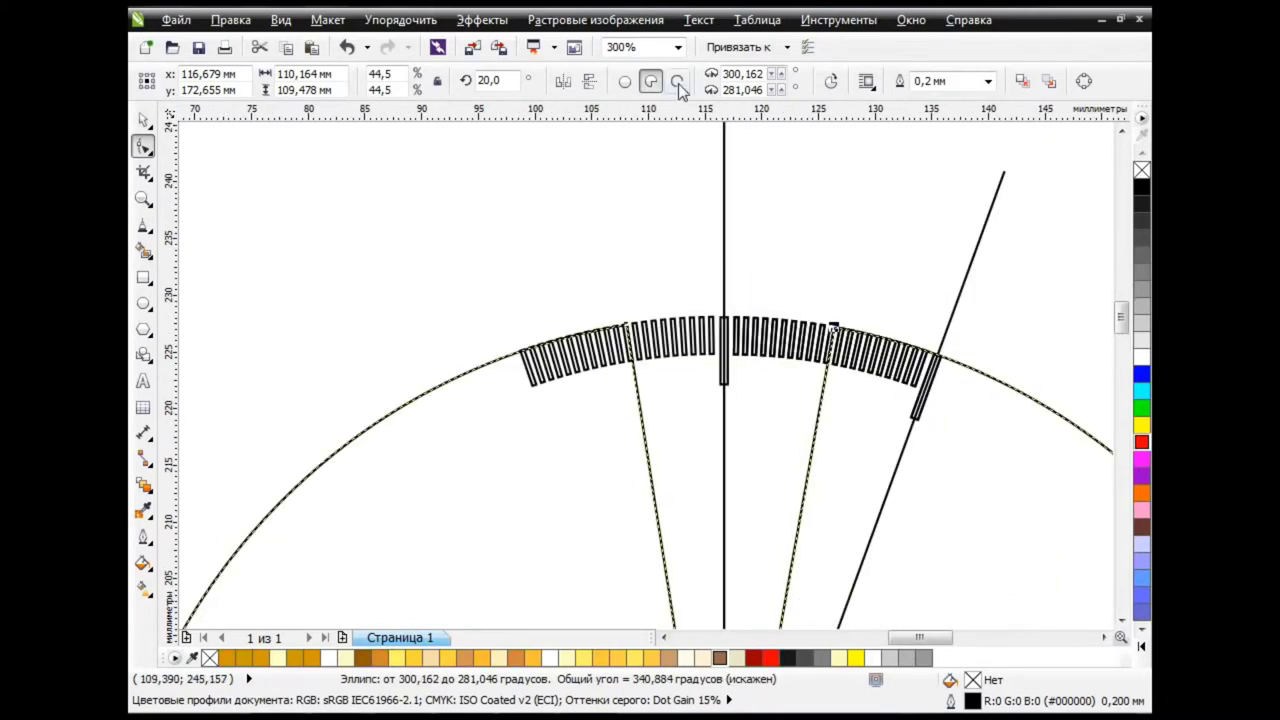
key(space)
Blend the right tick comb into the left one and attach the blend to the arc as a new path.
click(672, 345)
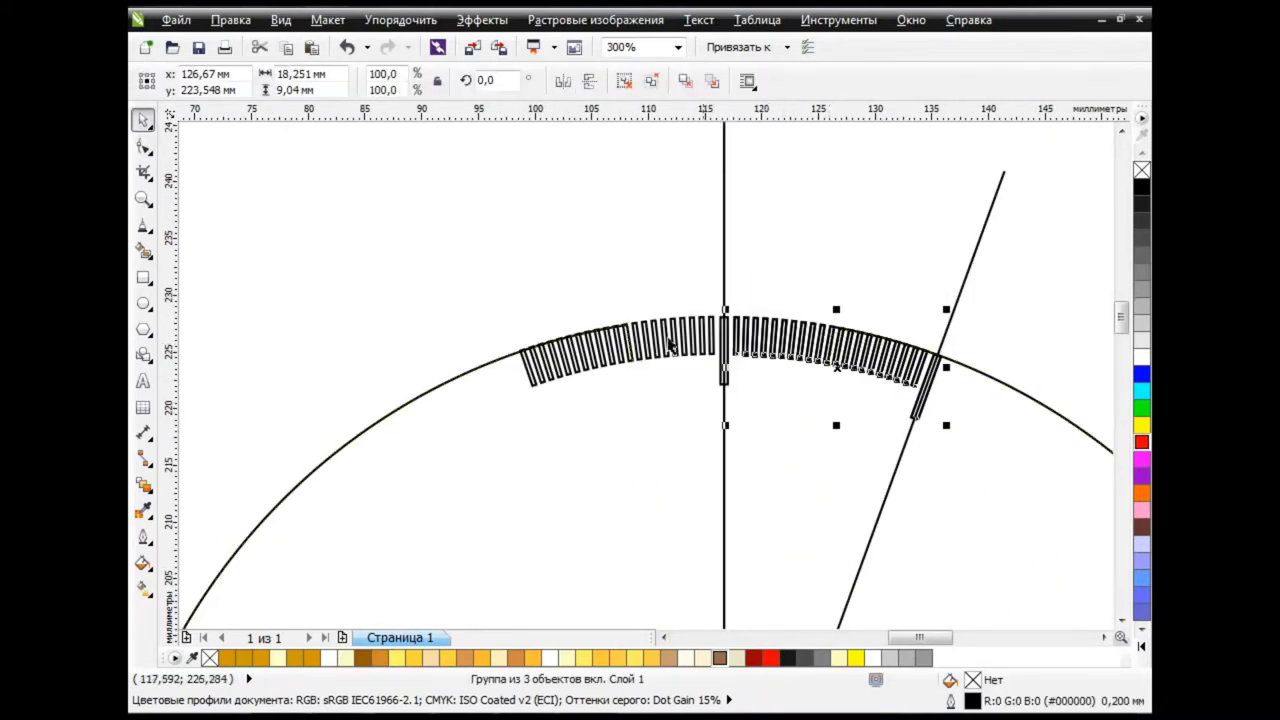
click(143, 487)
drag(663, 371, 782, 359)
click(1050, 81)
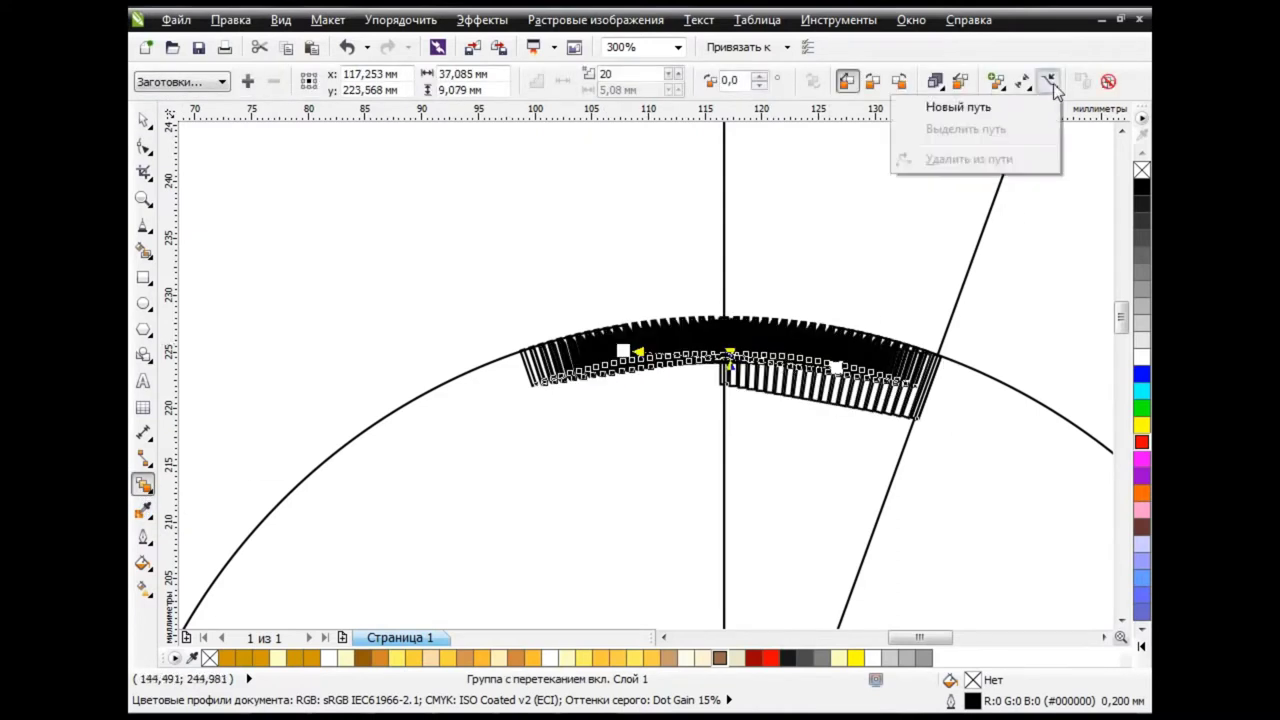
click(943, 106)
click(1024, 380)
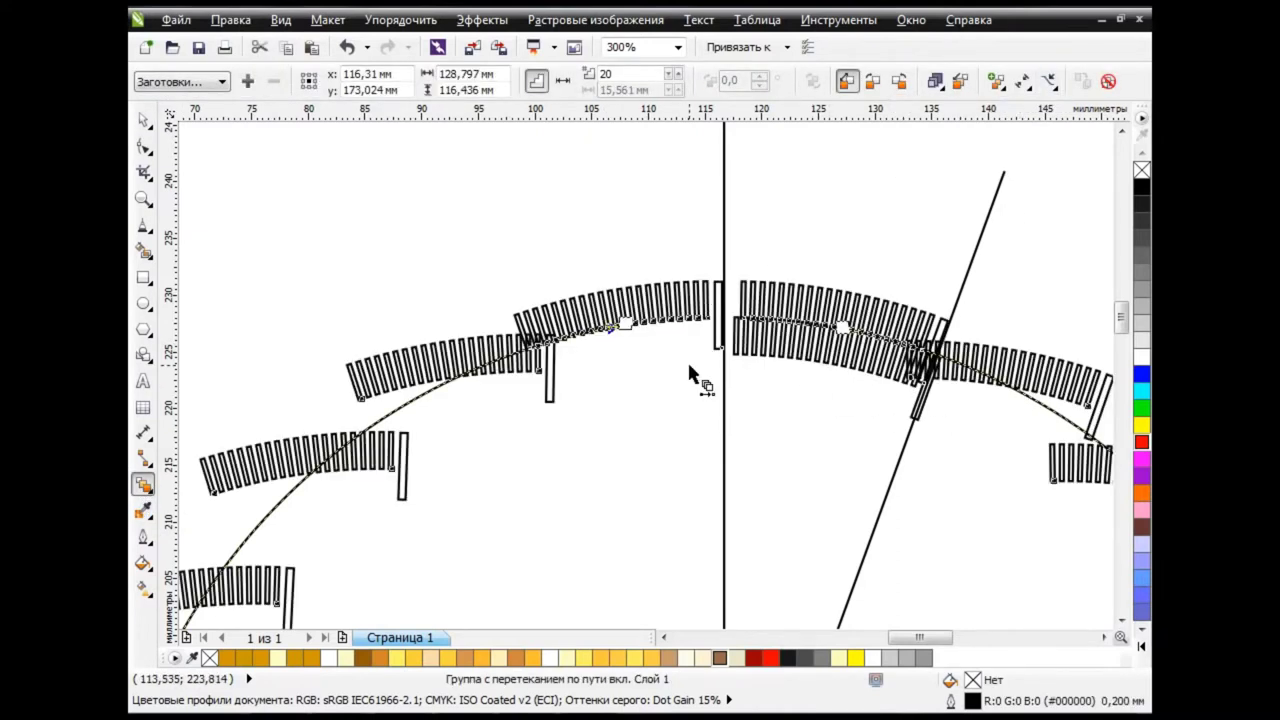
Enable Blend Along Full Path and Rotate All Objects, and set the blend to 17 steps.
click(996, 81)
click(934, 195)
click(996, 81)
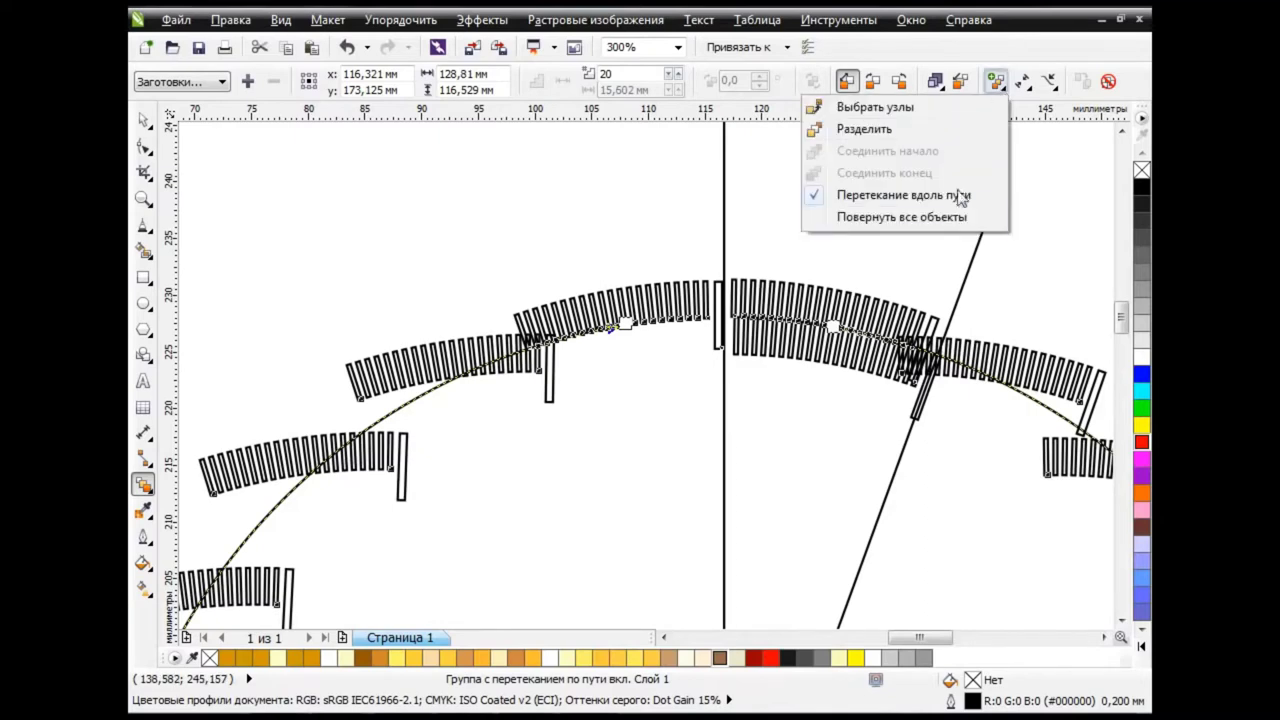
click(950, 217)
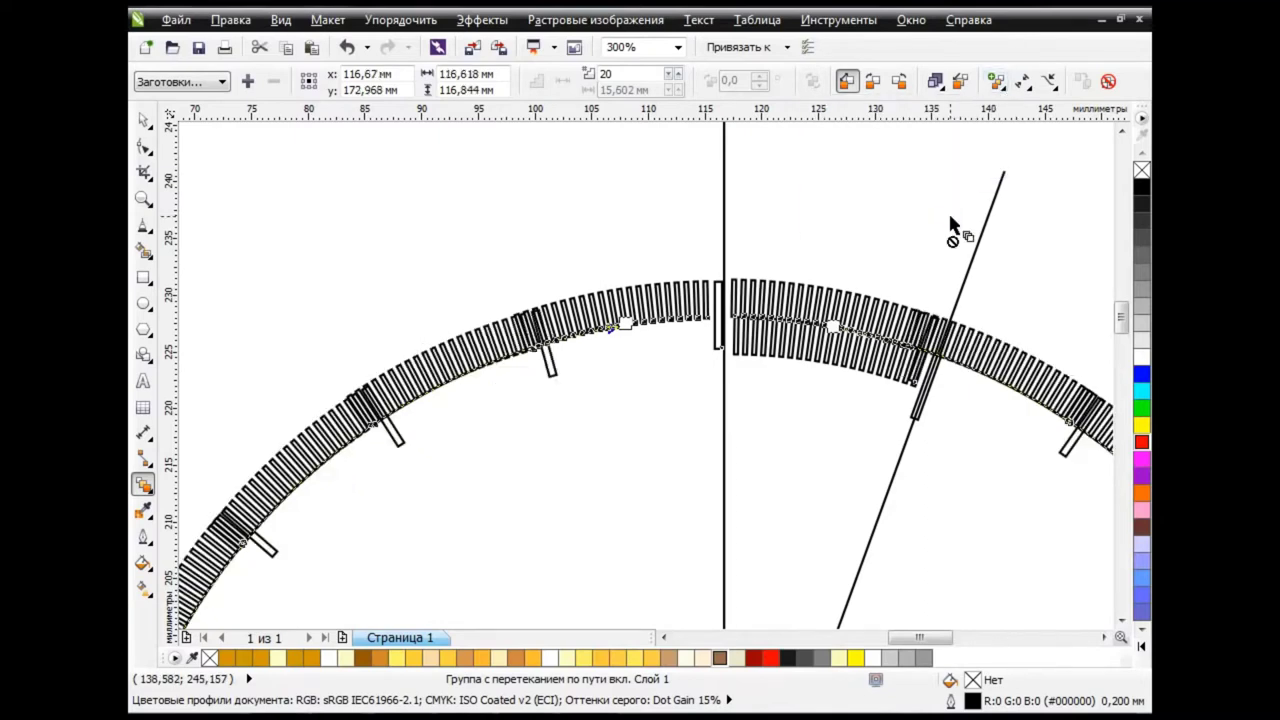
click(668, 78)
click(668, 78)
click(668, 78)
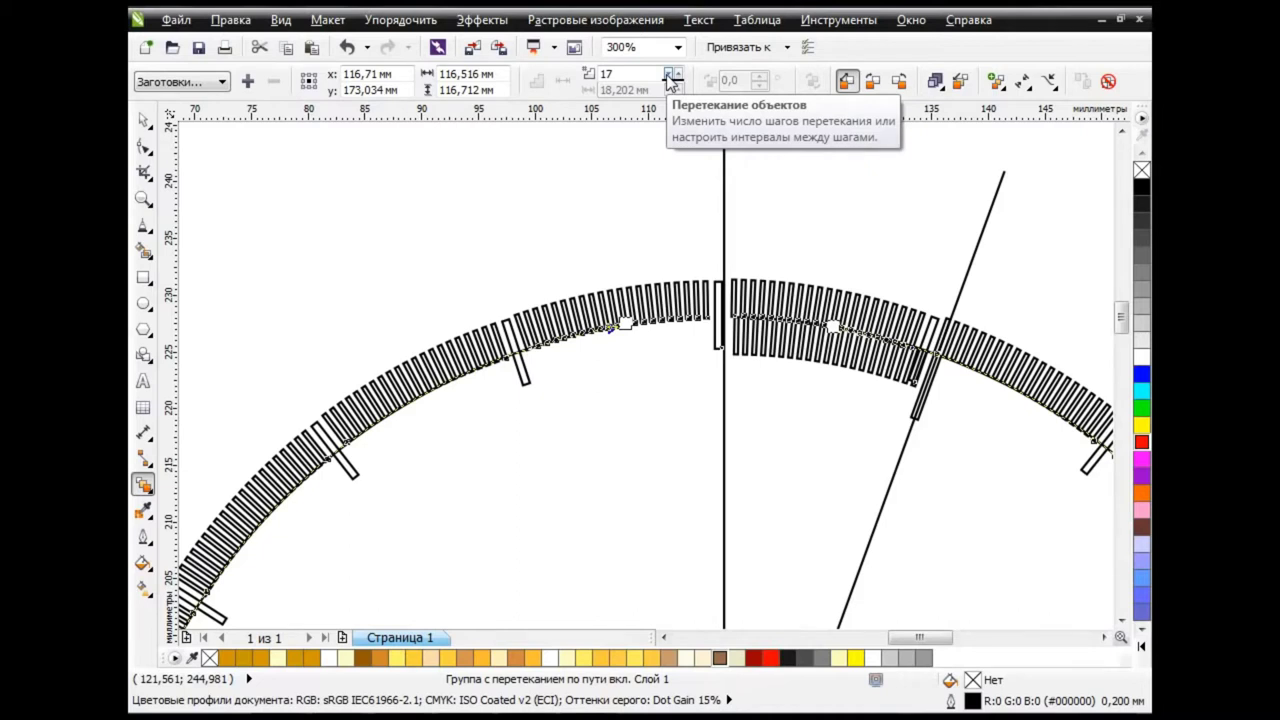
click(1003, 83)
click(1007, 128)
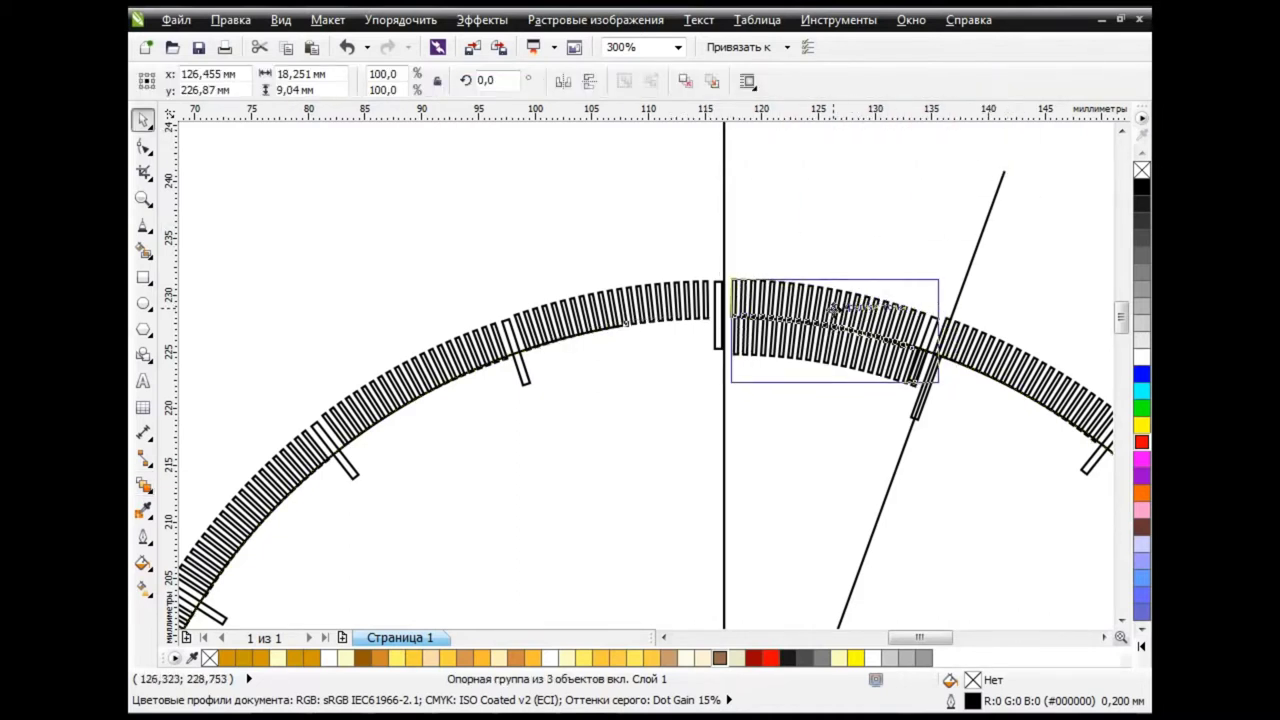
Undo the start comb's move and rotate a blend control group to realign the ticks.
mouse_move(860, 275)
mouse_down()
mouse_move(833, 310)
mouse_move(889, 330)
mouse_up()
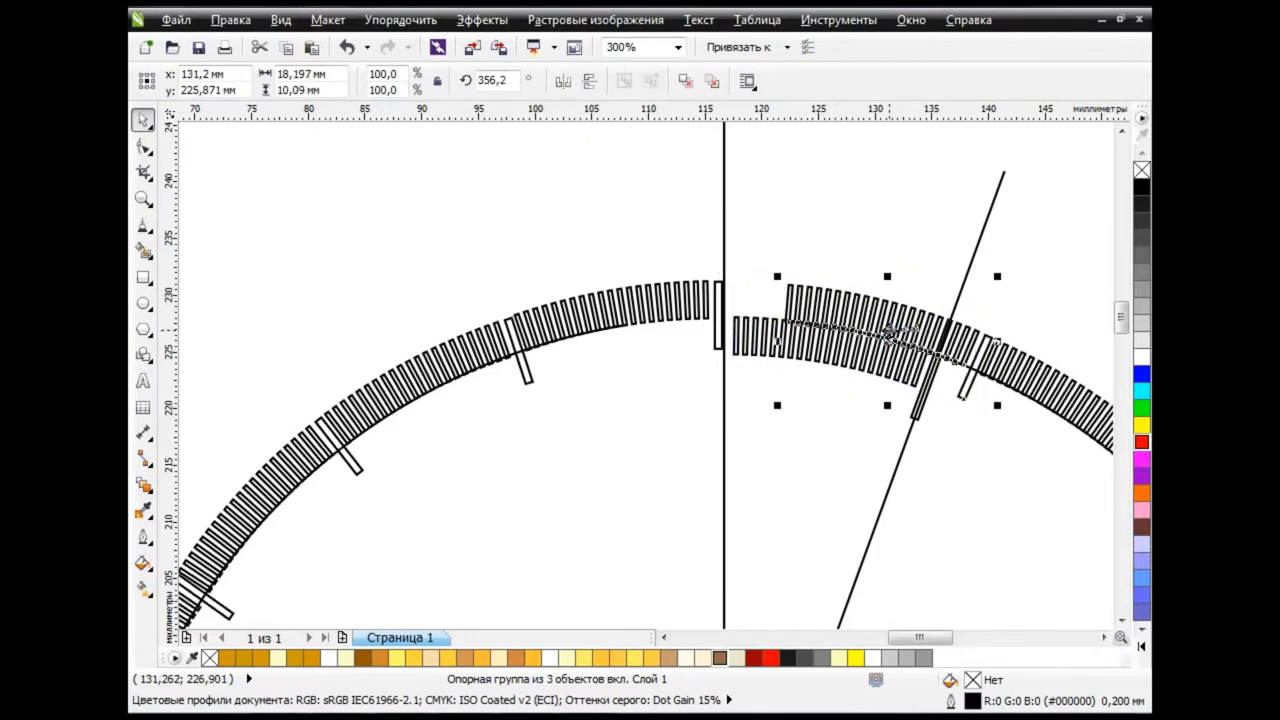
click(346, 47)
click(1014, 83)
click(990, 192)
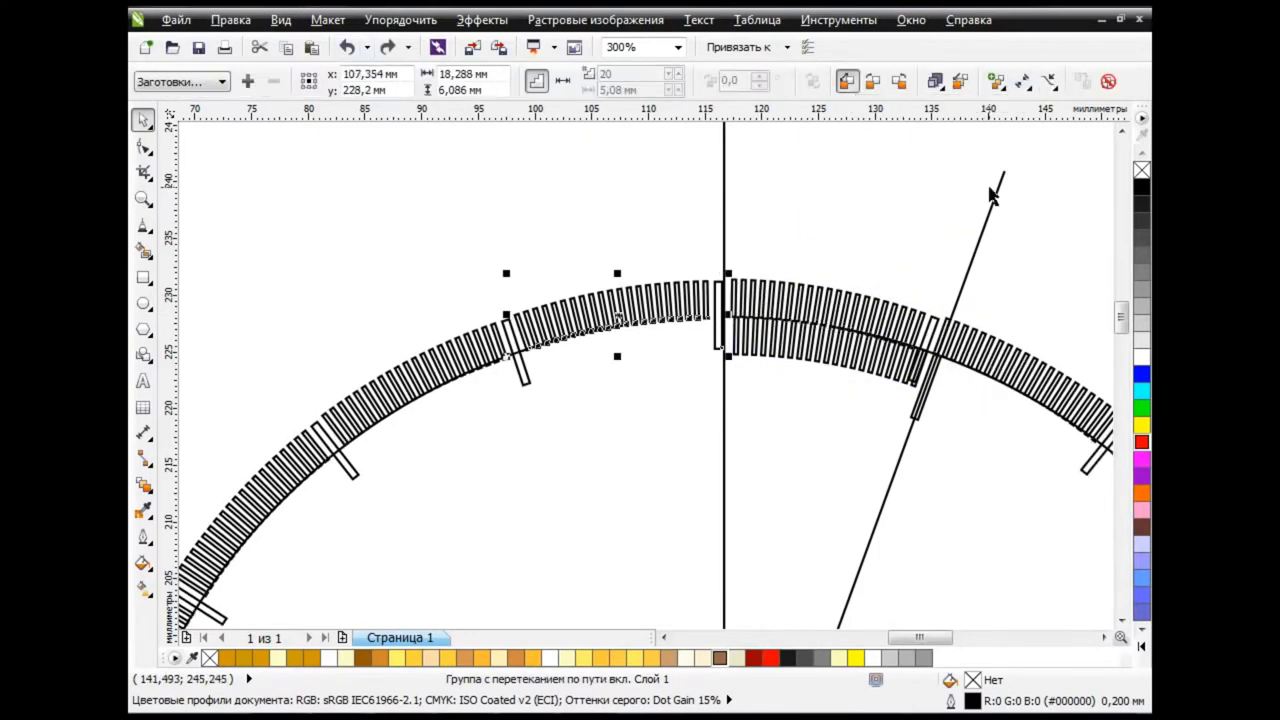
click(620, 320)
drag(625, 320, 614, 295)
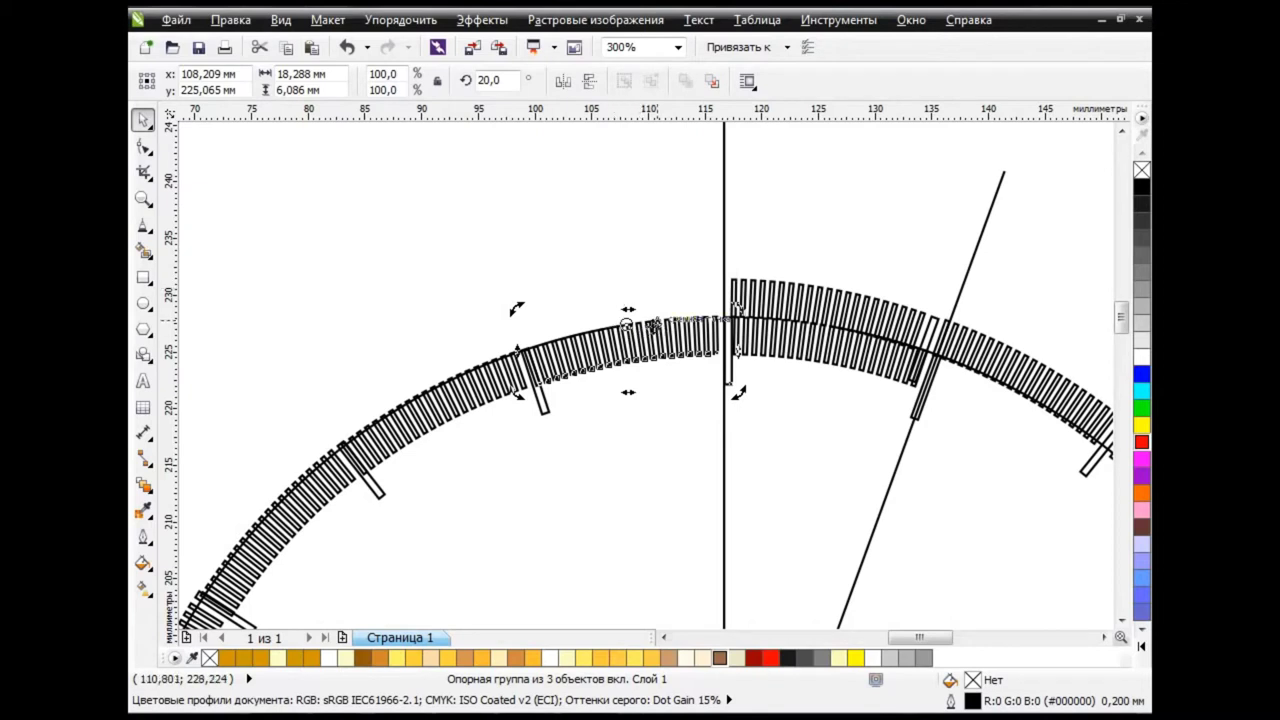
Reselect the tick blend's start control group and switch it to rotation handles.
click(1020, 370)
click(995, 81)
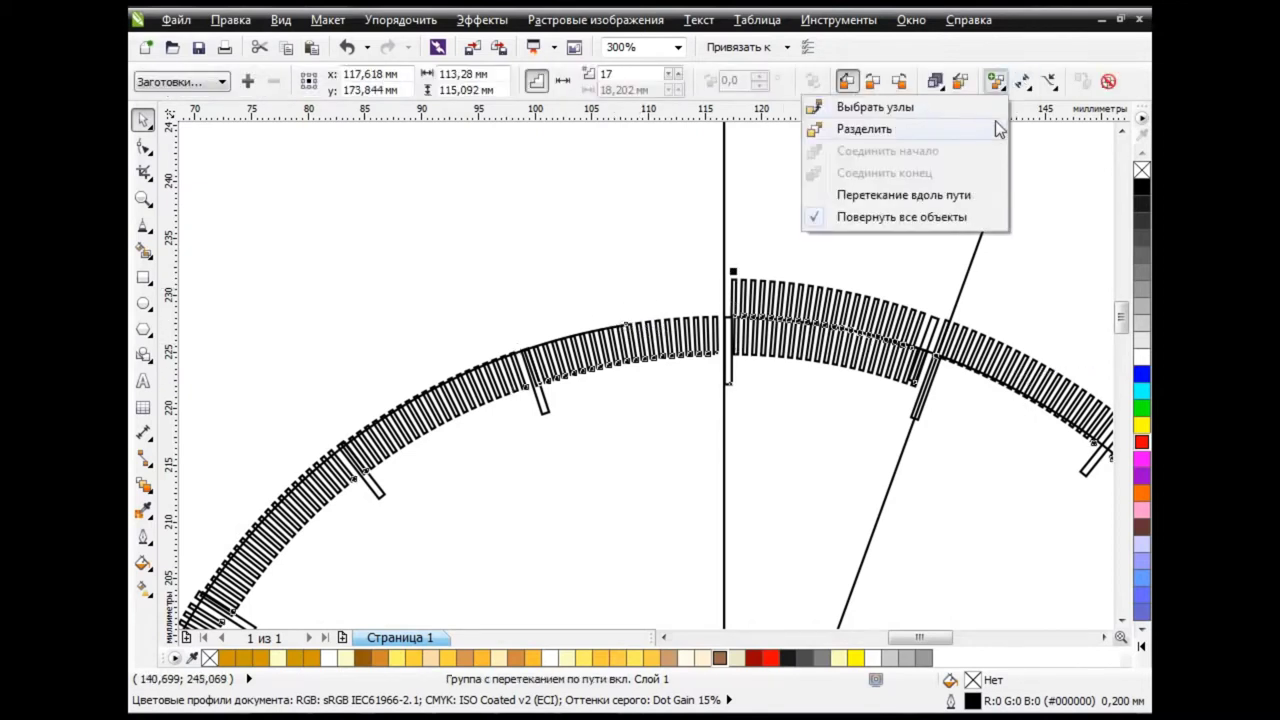
click(1020, 81)
click(1015, 124)
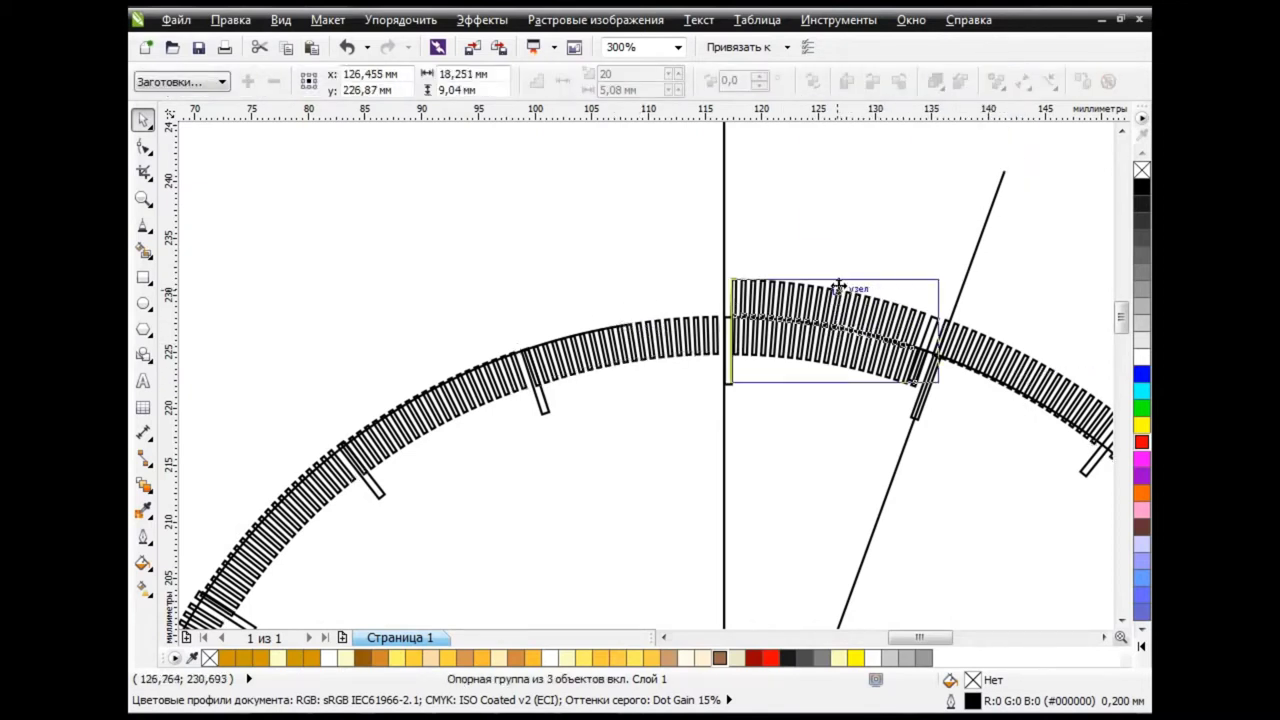
click(838, 287)
click(838, 287)
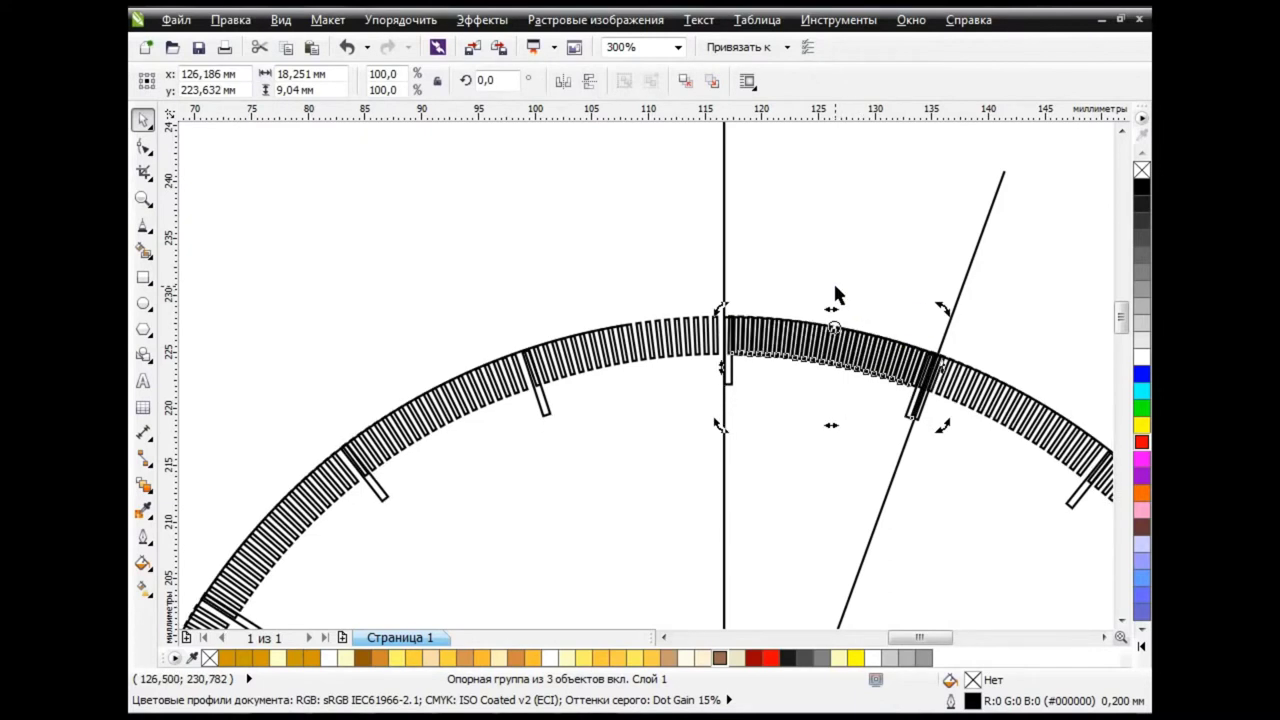
Lower the tick blend from 17 to 13 steps.
click(879, 378)
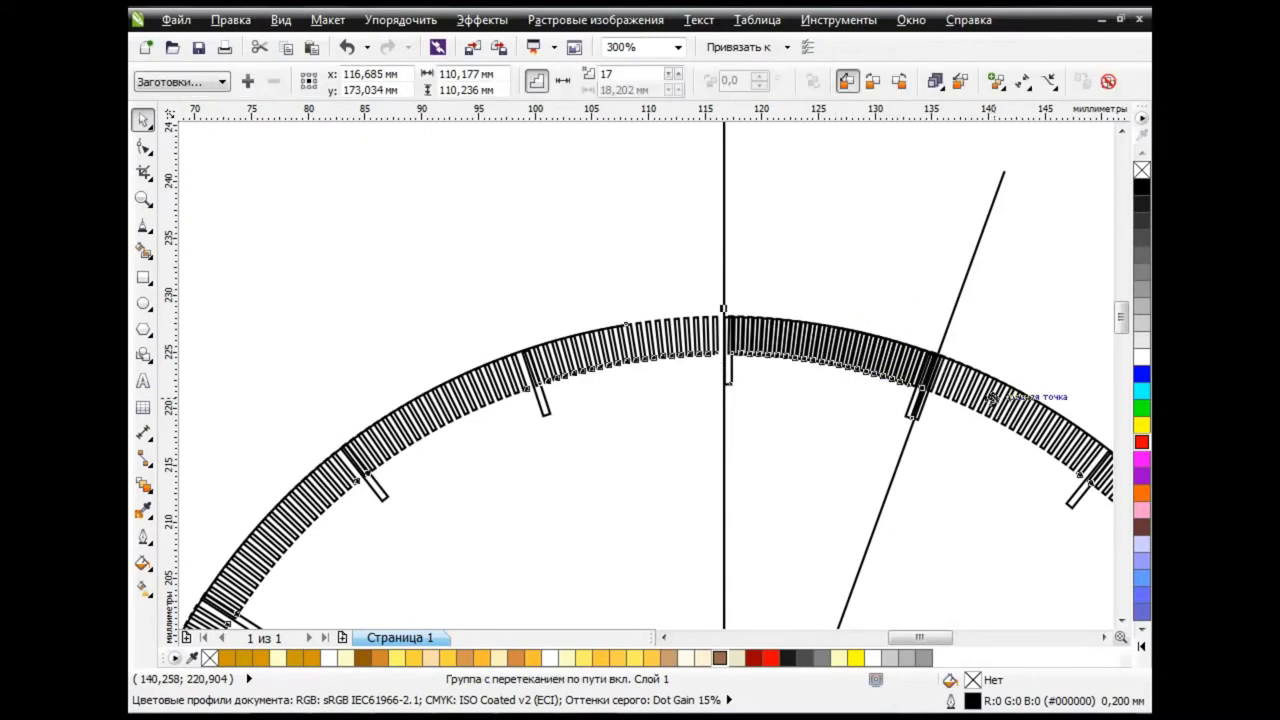
click(668, 79)
click(668, 79)
click(668, 79)
click(668, 79)
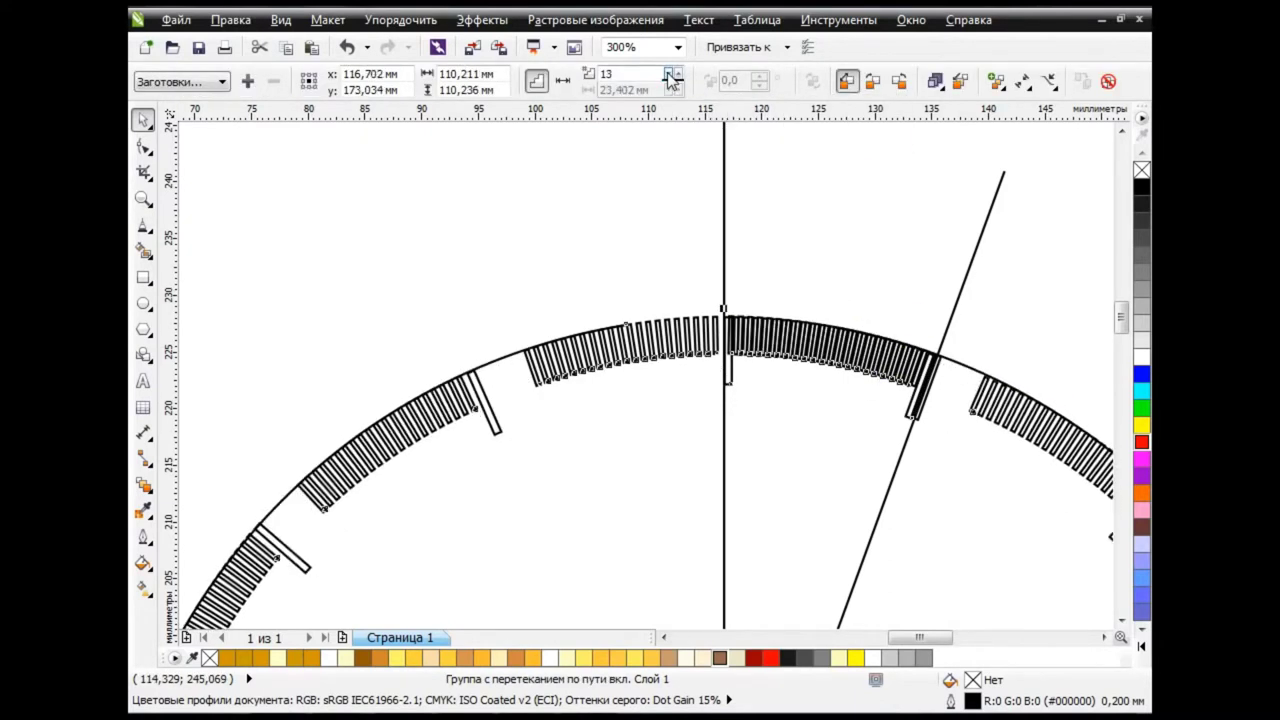
click(690, 305)
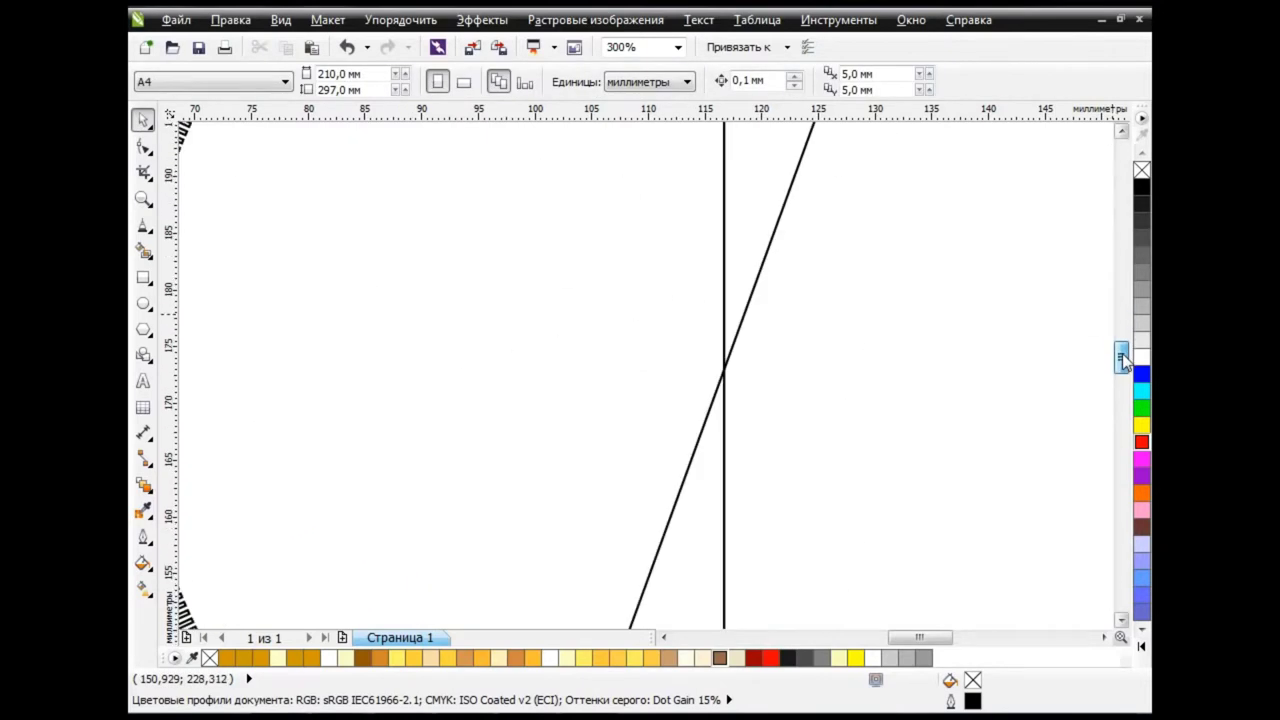
scroll(911, 526, down, 1)
drag(900, 637, 922, 637)
drag(1112, 358, 1112, 328)
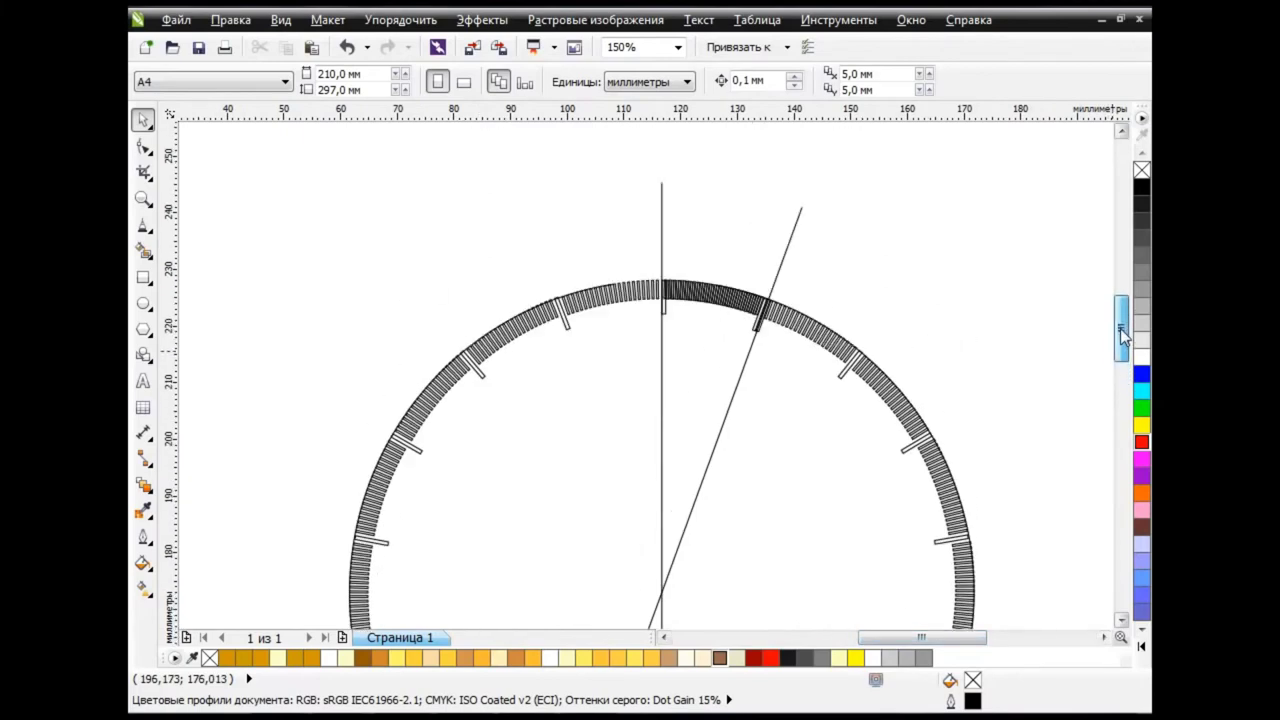
scroll(862, 362, up, 2)
scroll(746, 300, down, 1)
scroll(752, 325, down, 1)
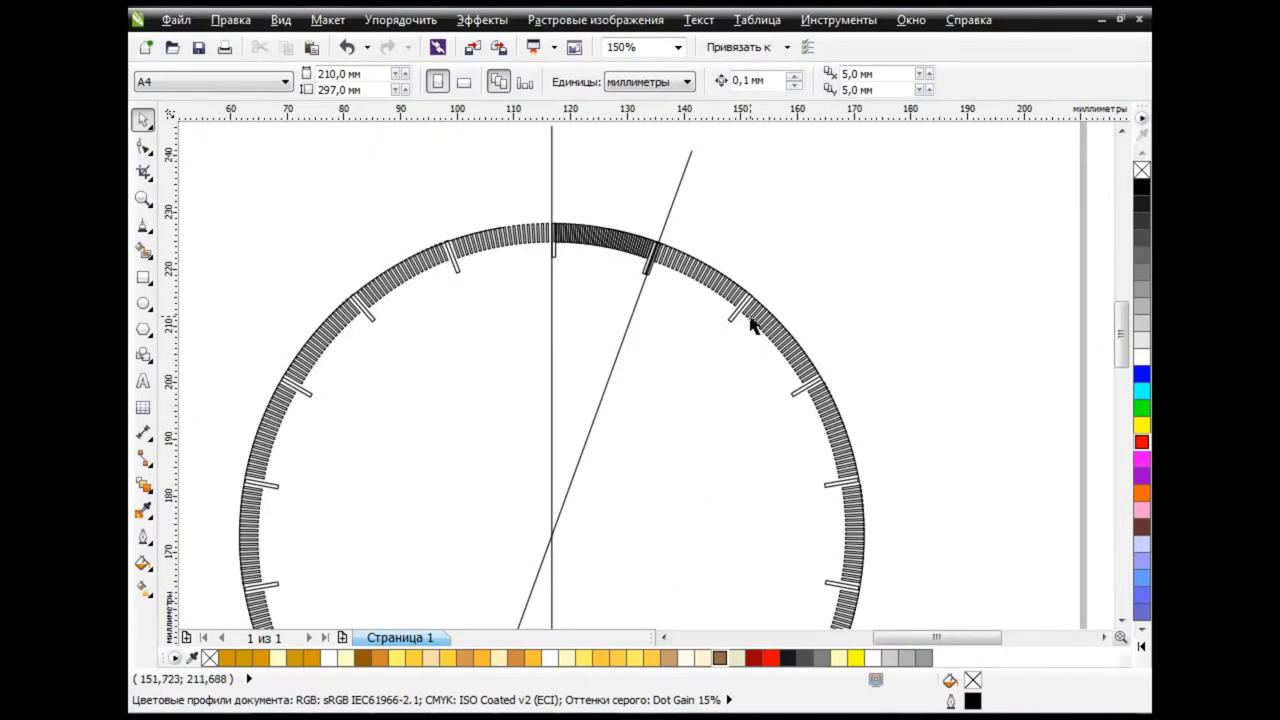
drag(915, 637, 895, 637)
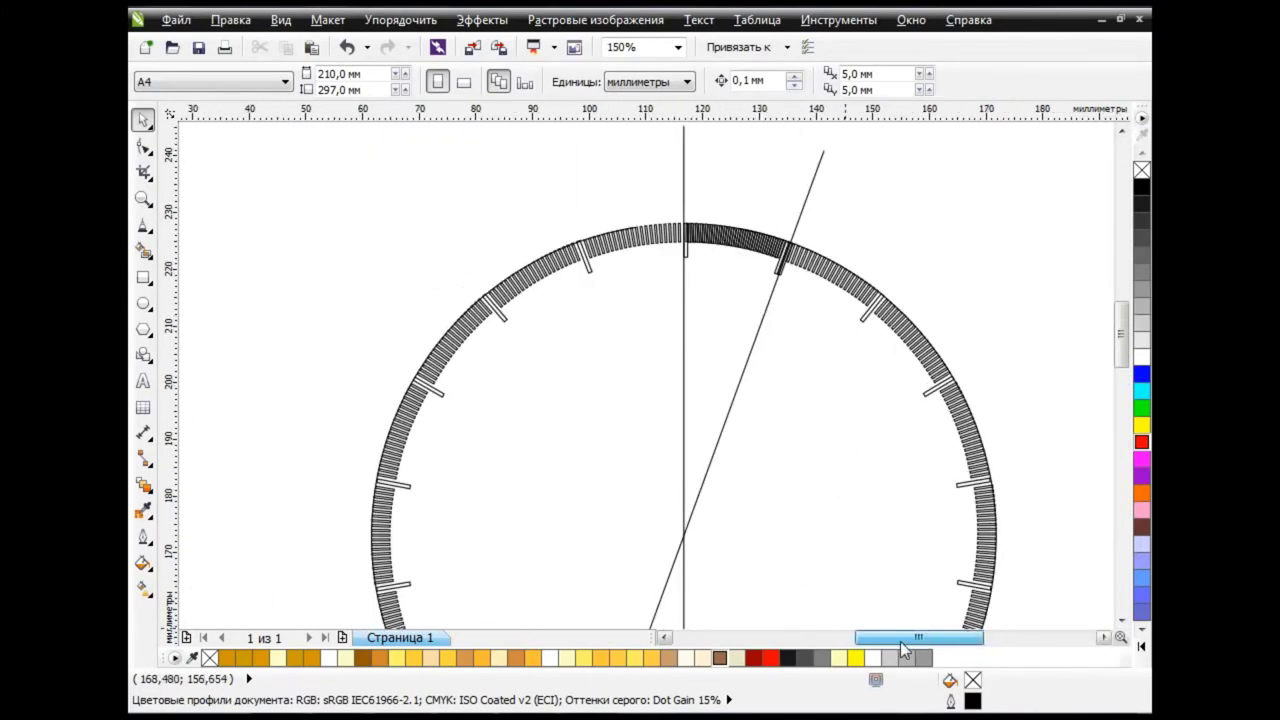
scroll(737, 208, up, 1)
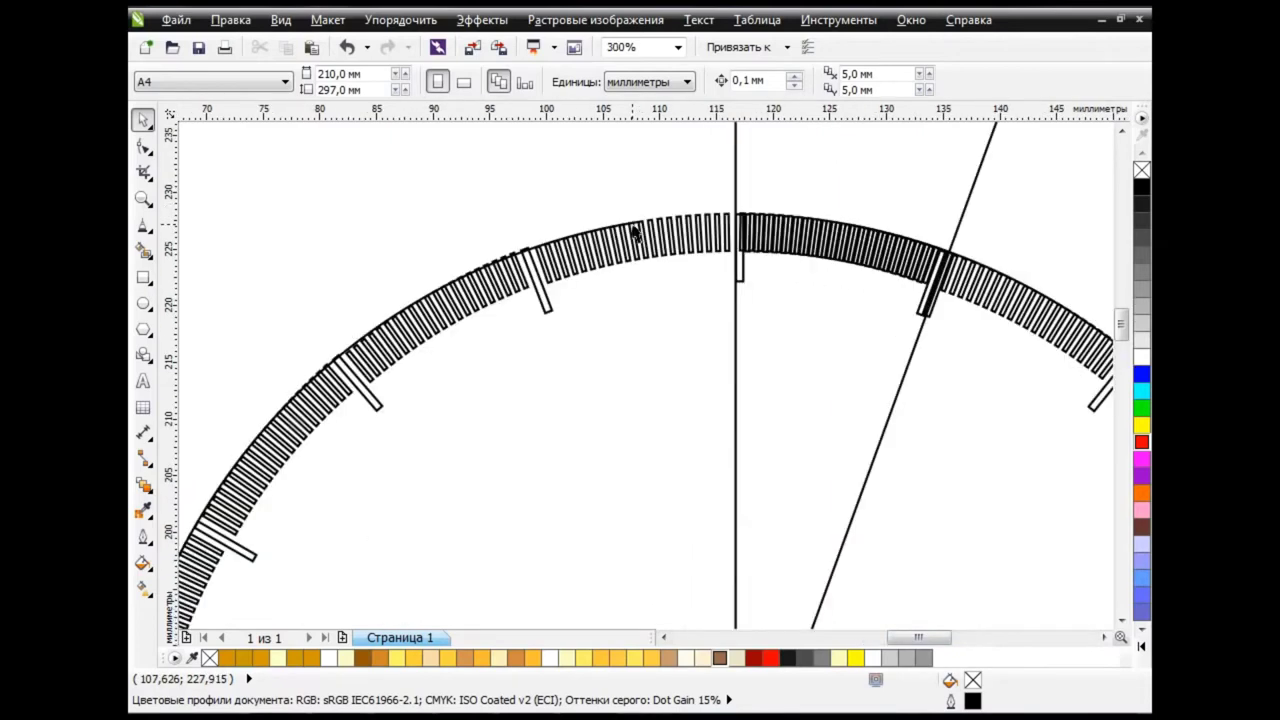
scroll(640, 229, up, 1)
scroll(861, 323, down, 1)
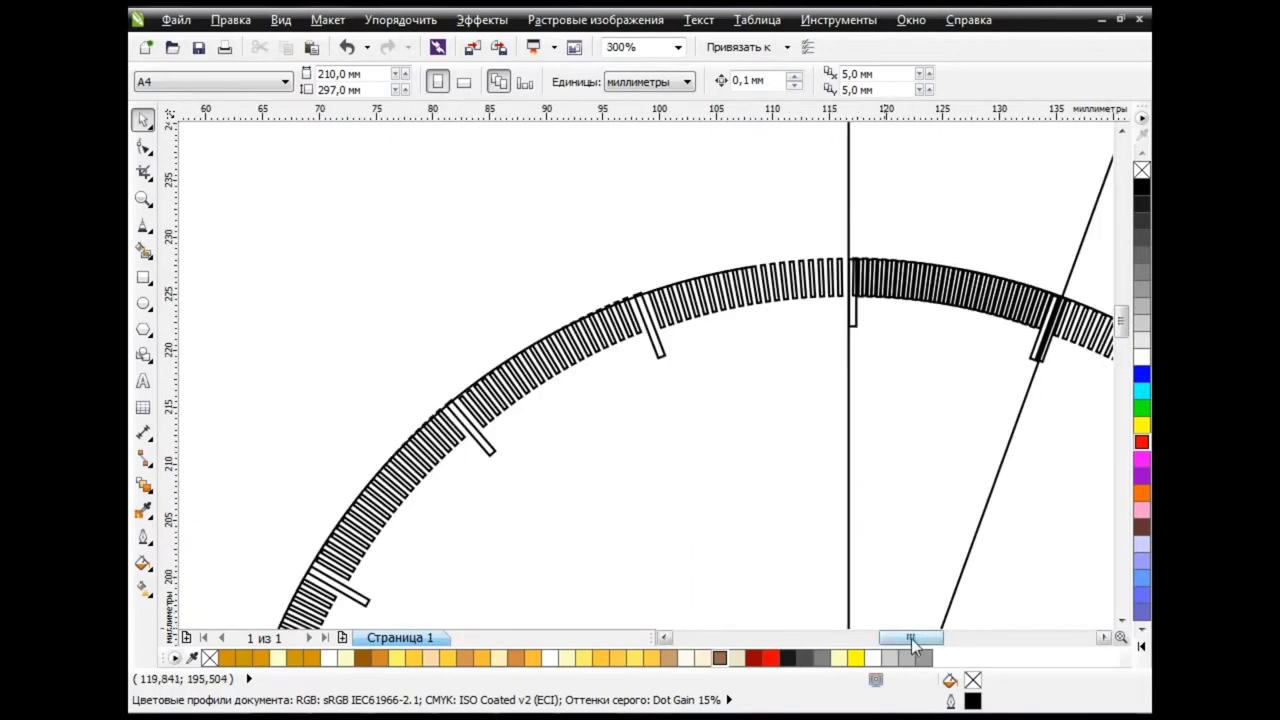
drag(911, 638, 928, 637)
Break apart the tick ring blend and delete the duplicate arc segment.
click(878, 336)
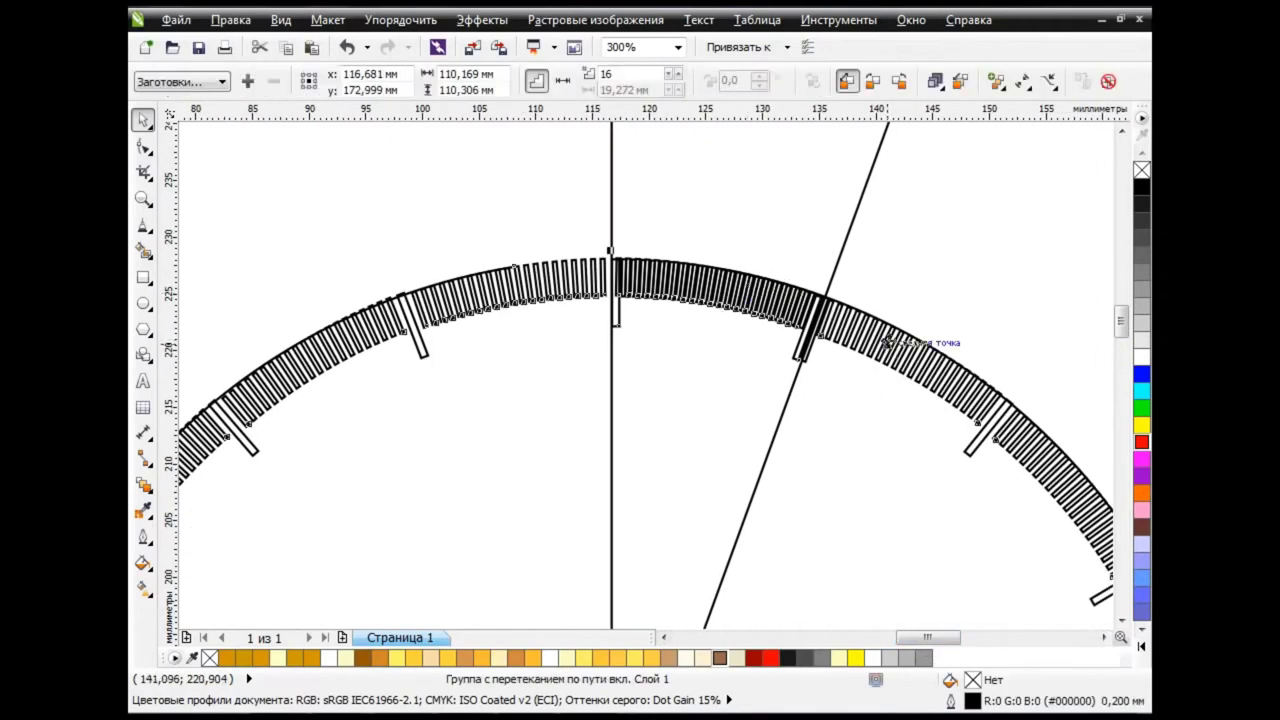
scroll(433, 315, up, 1)
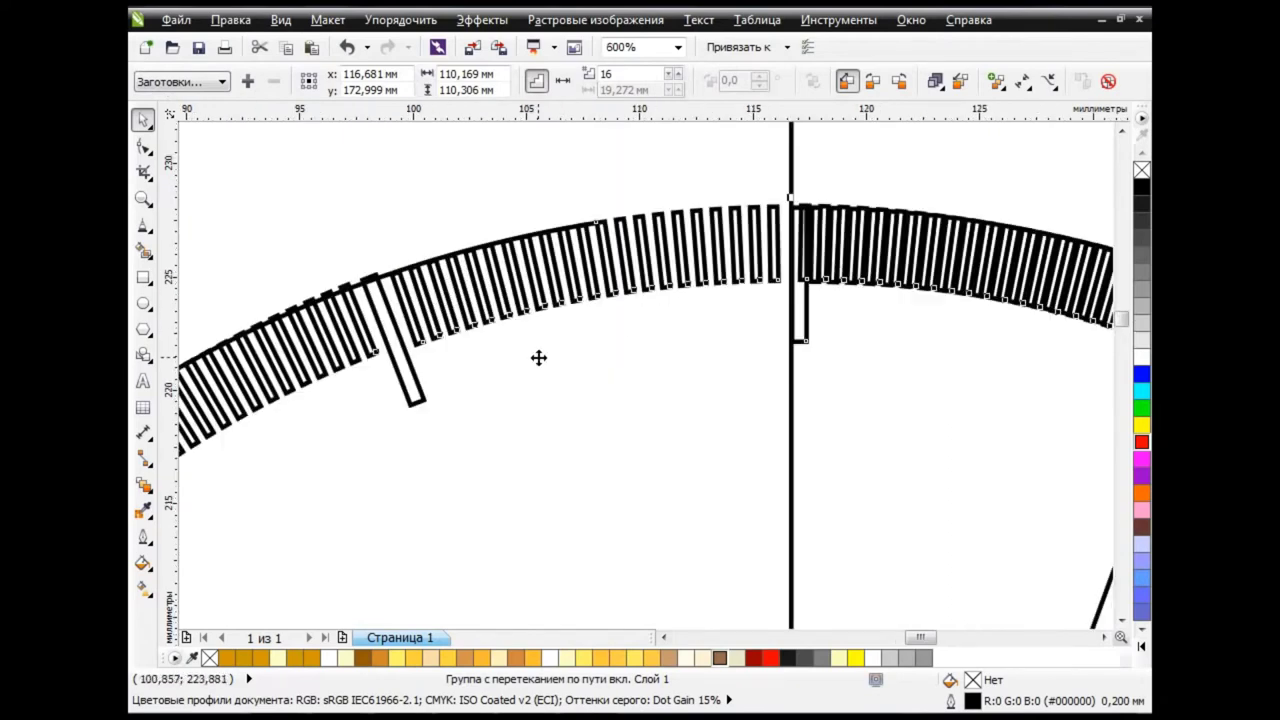
scroll(880, 486, down, 1)
scroll(815, 452, right, 3)
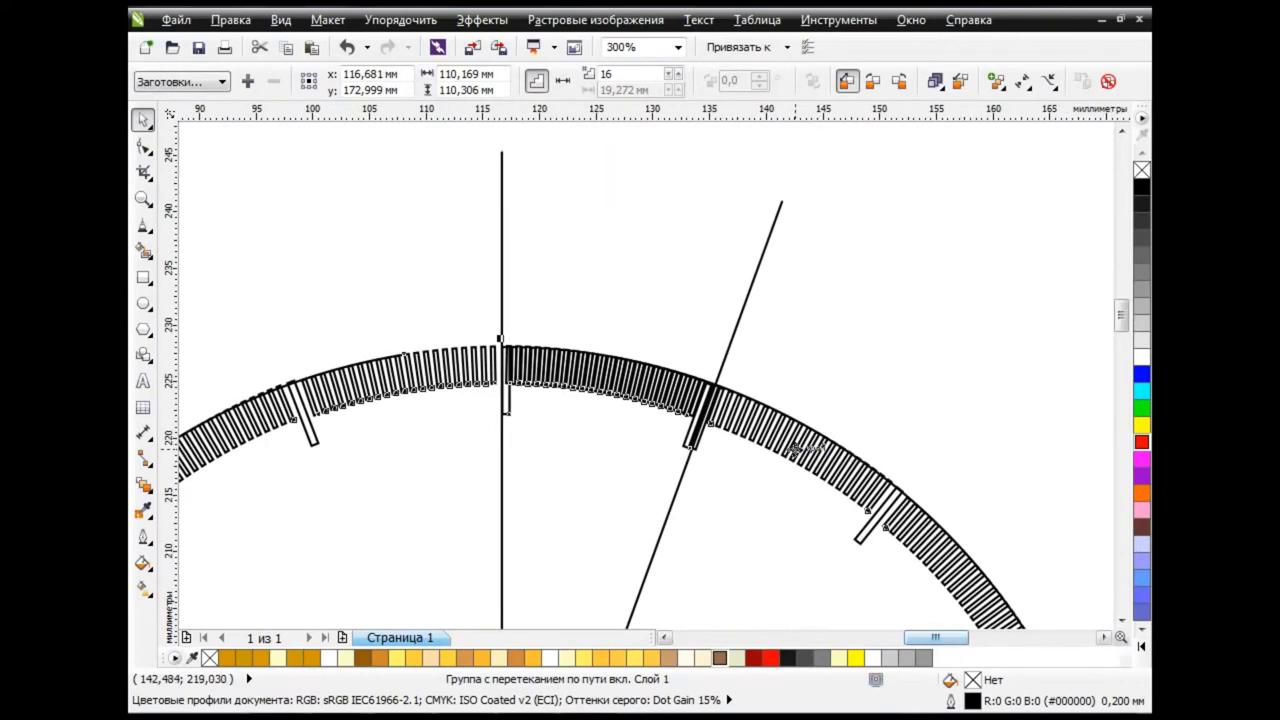
scroll(1005, 337, down, 1)
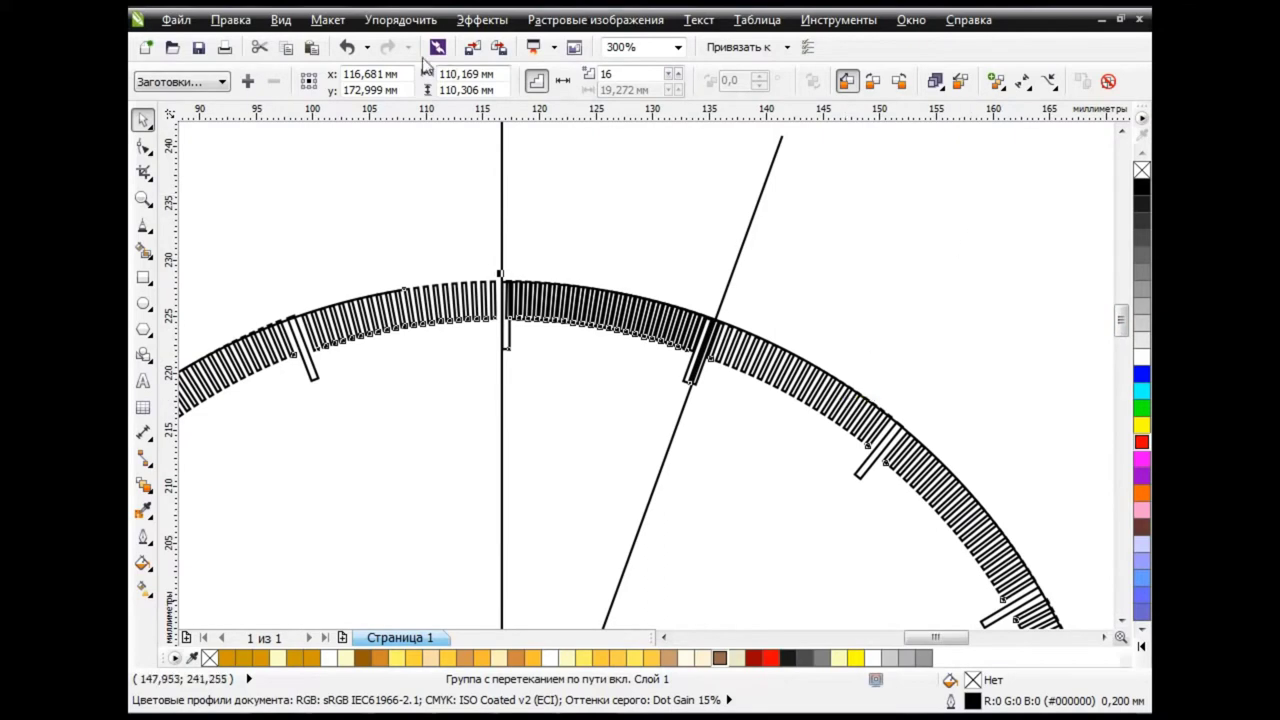
click(400, 19)
click(428, 249)
drag(655, 313, 662, 203)
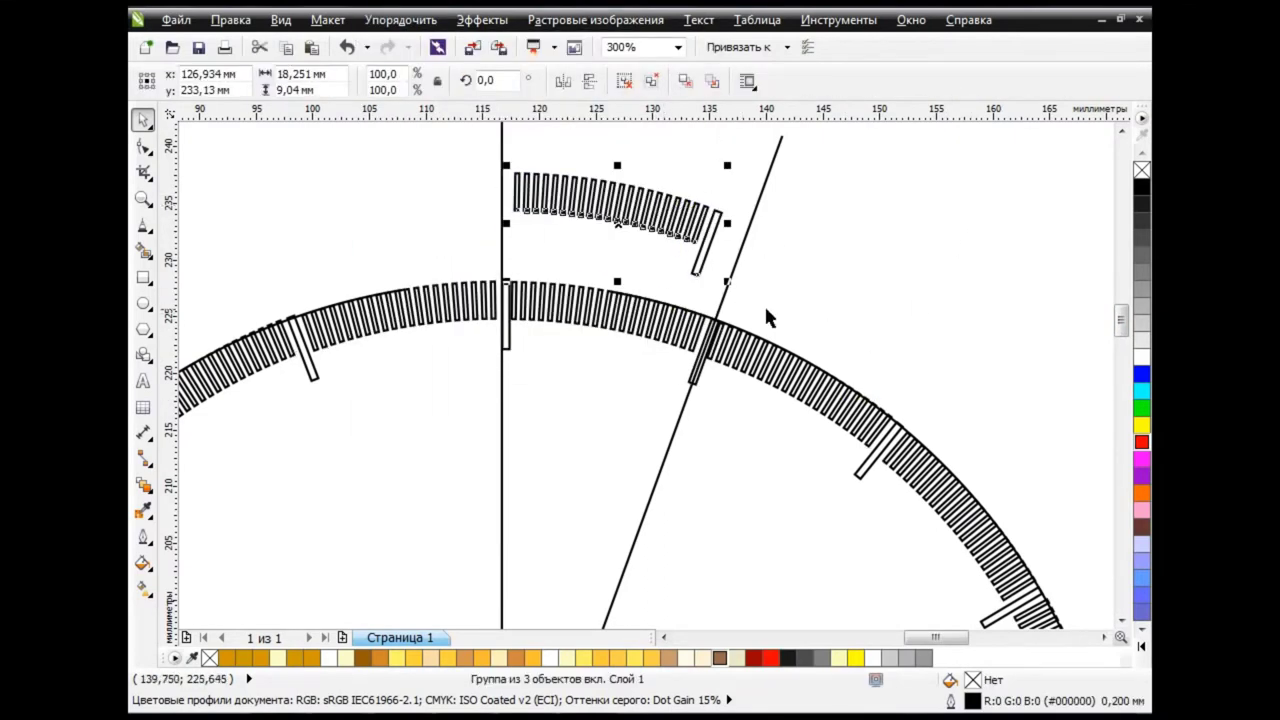
key(Delete)
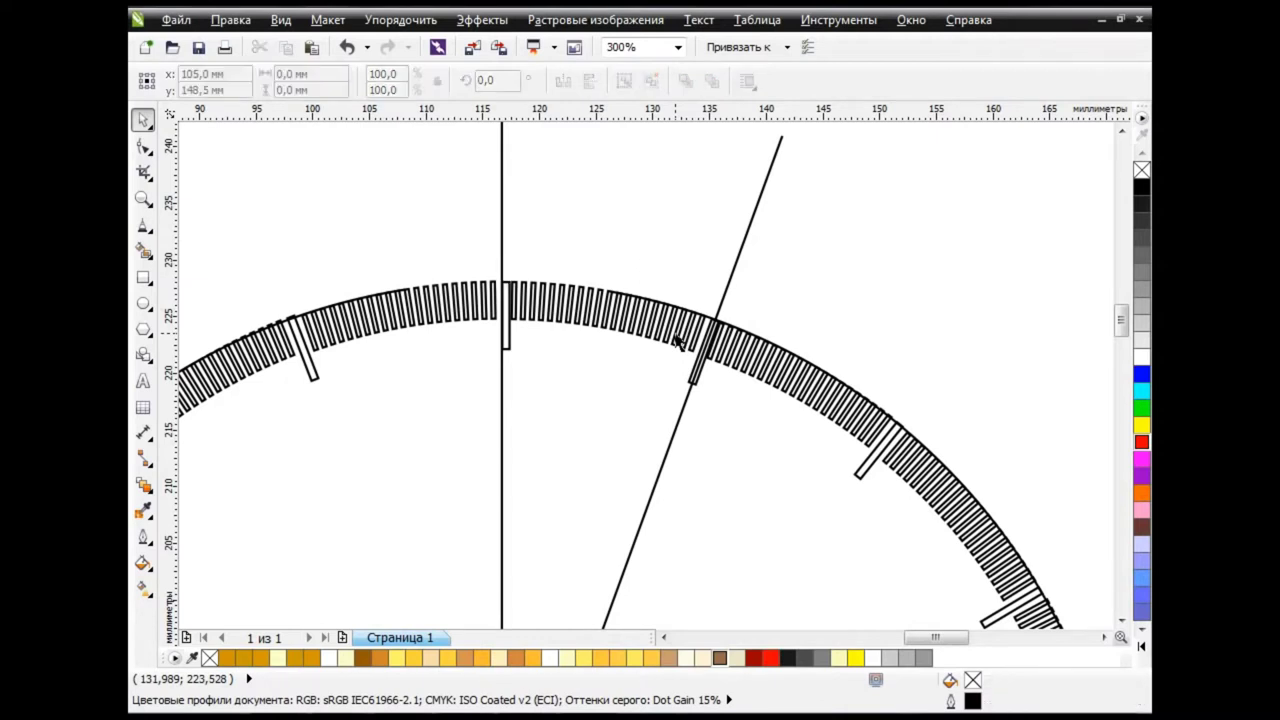
Delete the slanted and vertical construction lines.
click(738, 257)
key(Delete)
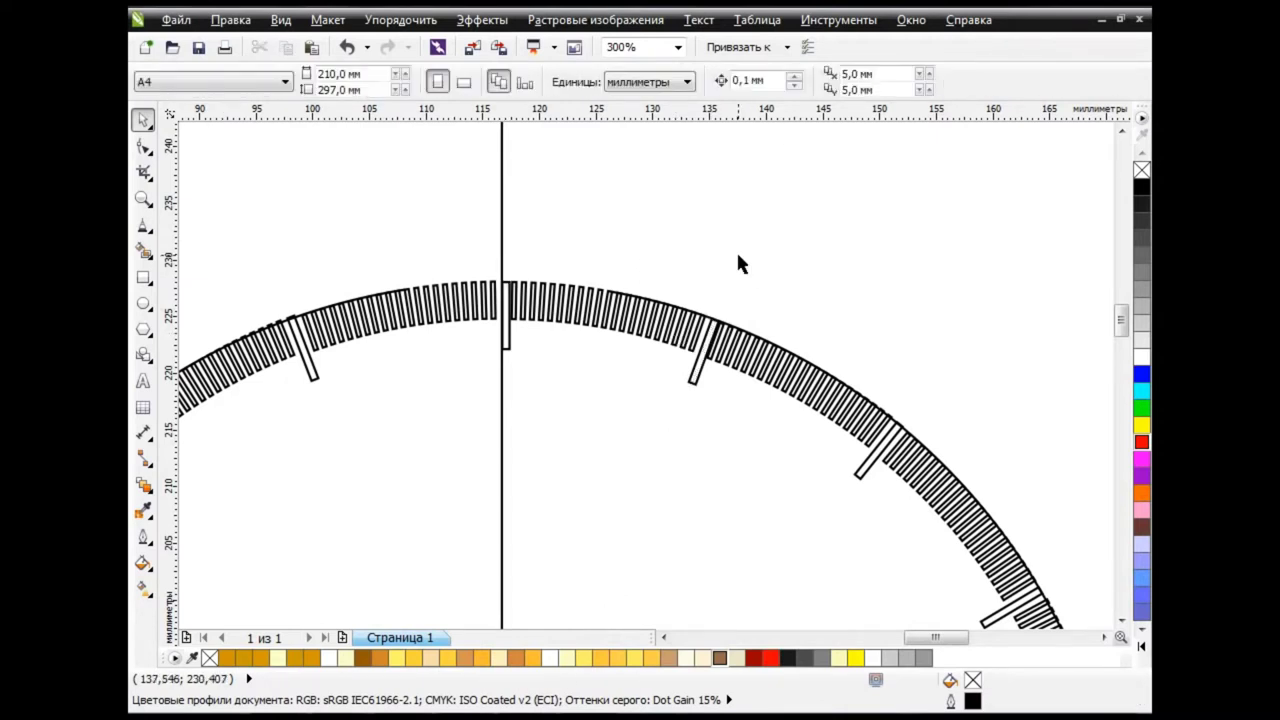
click(508, 240)
key(Delete)
click(622, 296)
click(487, 417)
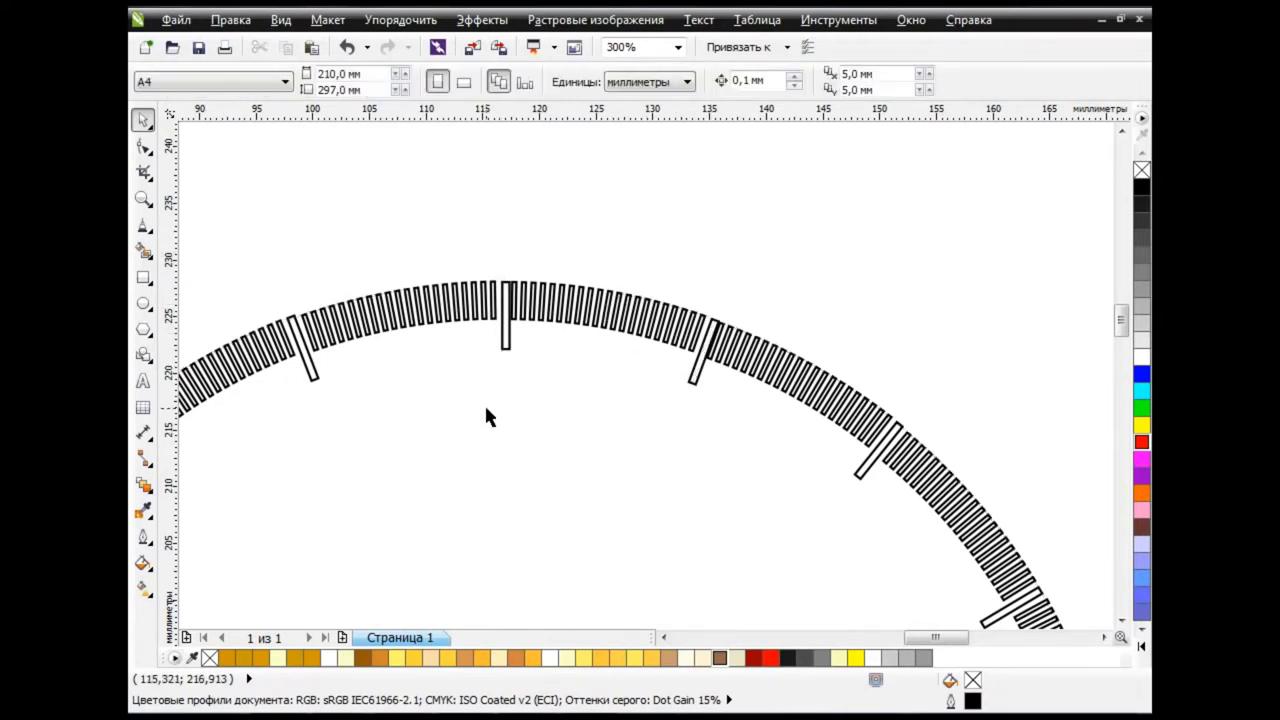
Select the three tick ring pieces and group them.
scroll(484, 403, down, 4)
scroll(1090, 381, down, 2)
scroll(907, 597, up, 1)
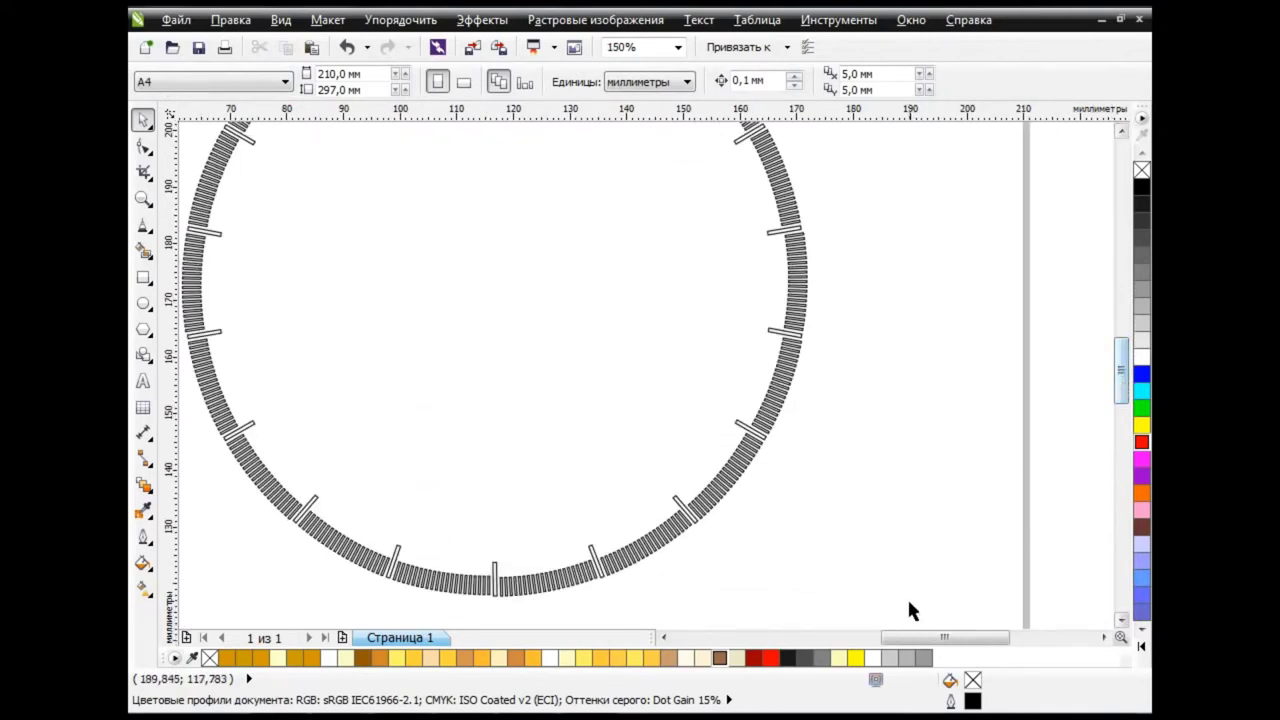
drag(933, 639, 905, 639)
drag(1120, 390, 1120, 370)
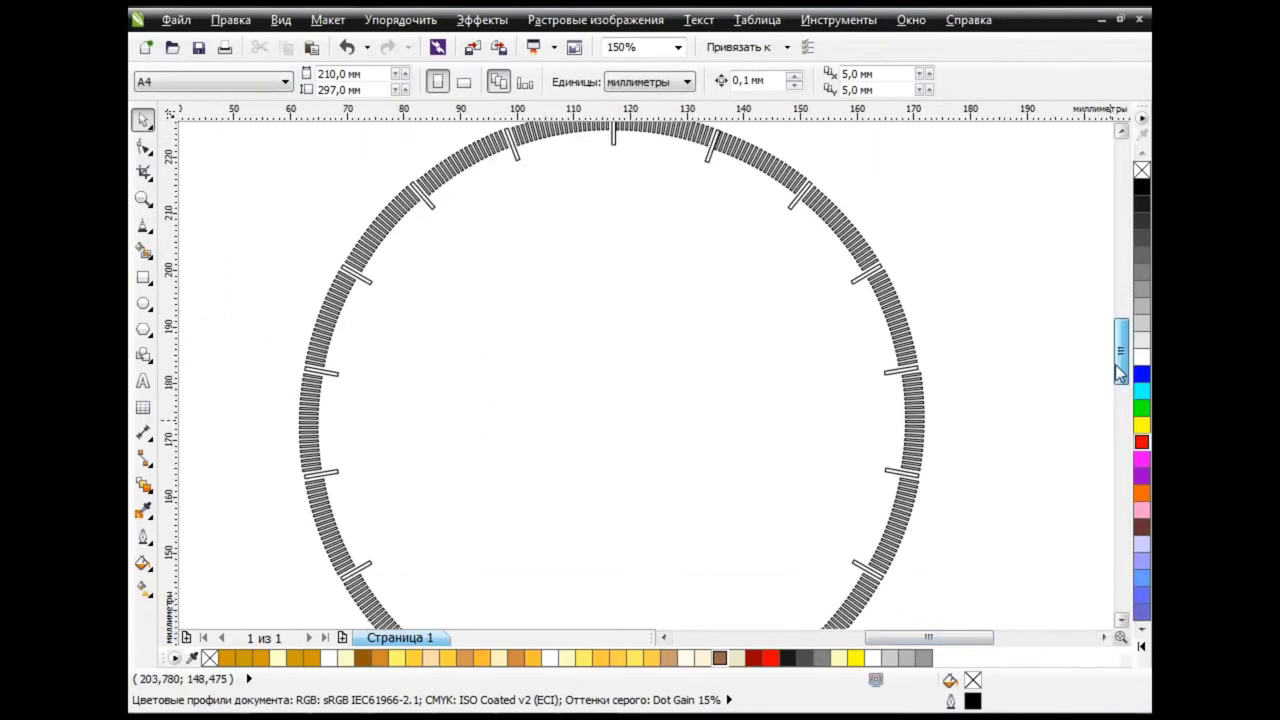
scroll(979, 359, down, 2)
drag(598, 180, 1051, 577)
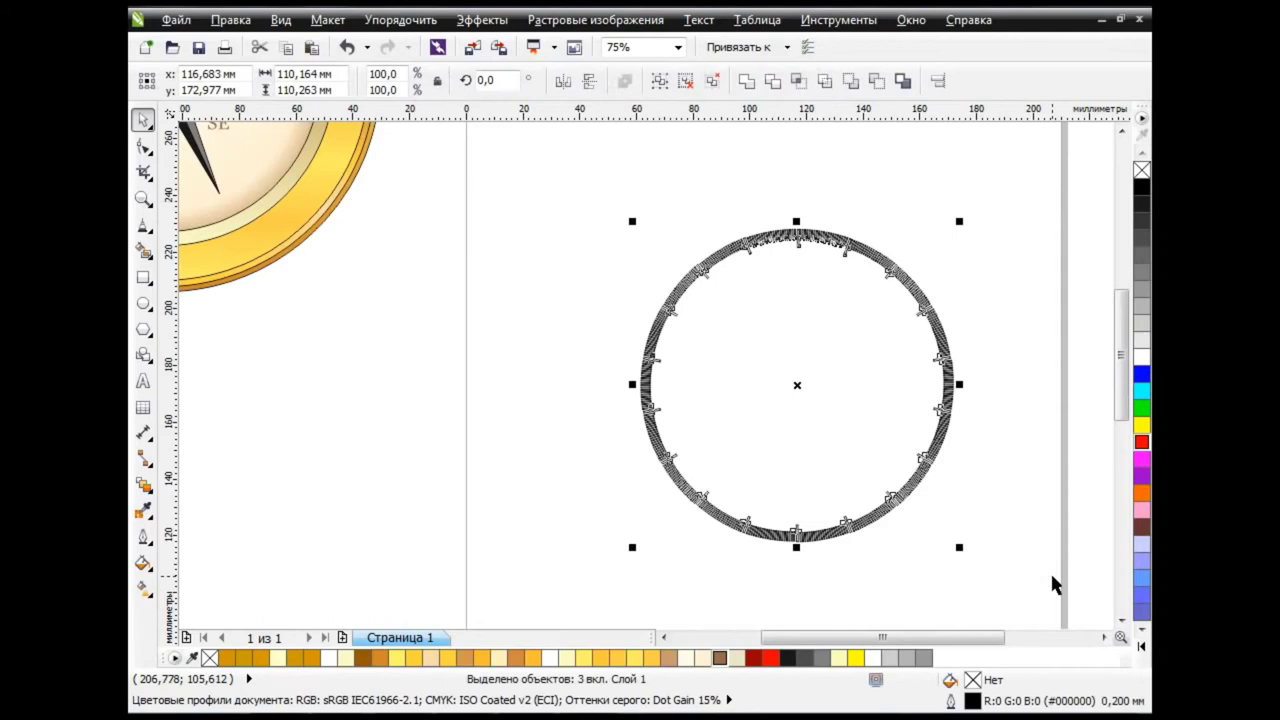
click(684, 84)
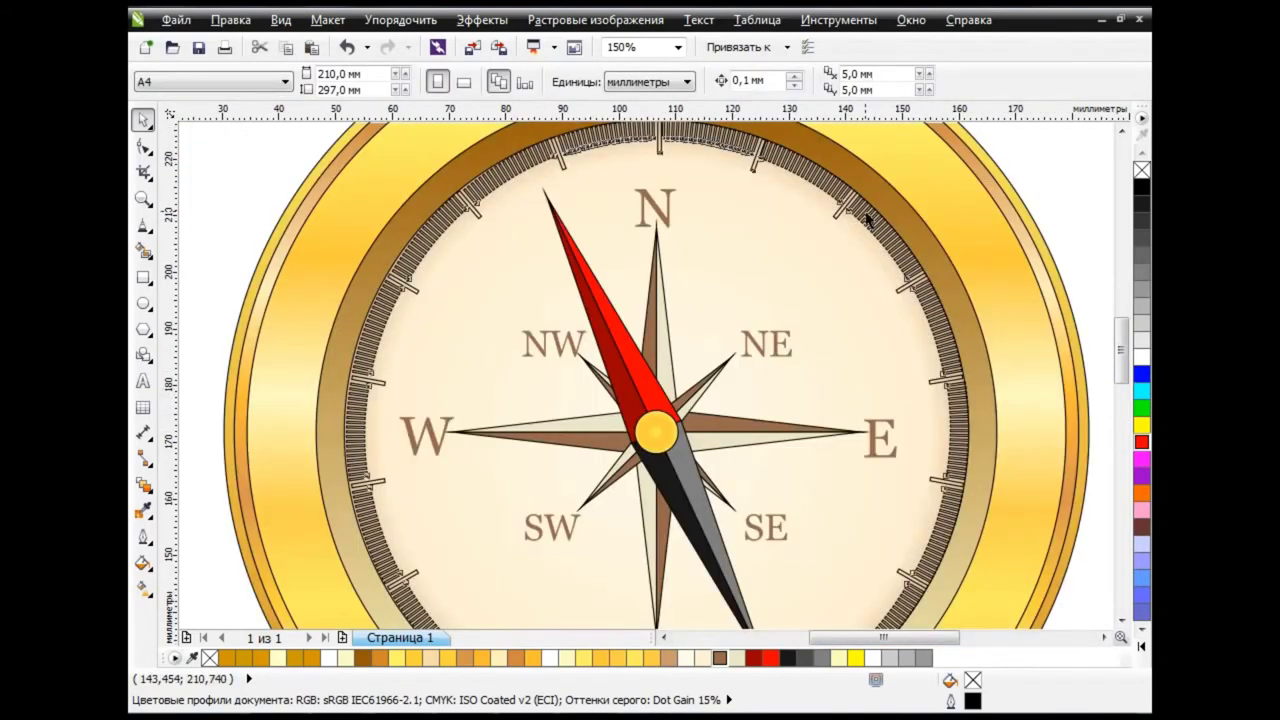
Fill the tick ring brown and remove its outline.
click(752, 618)
click(720, 658)
right_click(1142, 172)
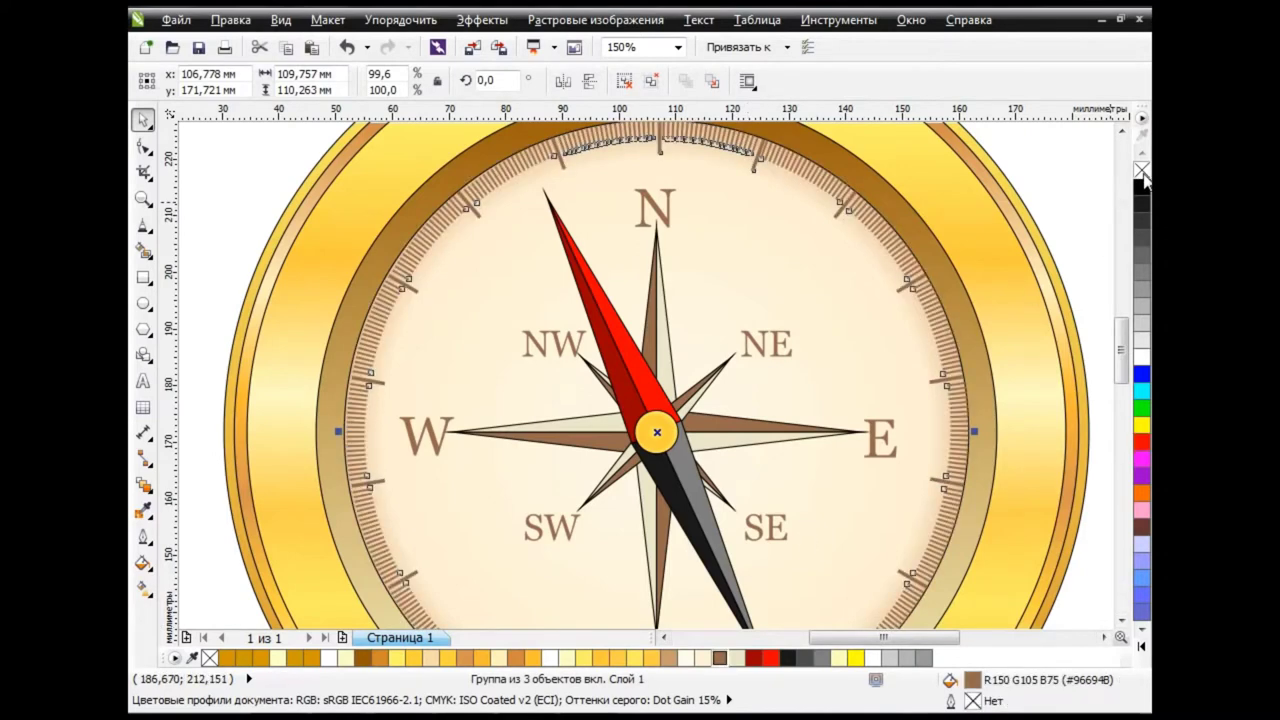
click(1084, 178)
Scale the tick ring to about 94% (104 mm) so it fits inside the dial.
mouse_move(1124, 346)
mouse_down()
mouse_move(1115, 367)
mouse_move(1116, 318)
mouse_up()
key(Tab)
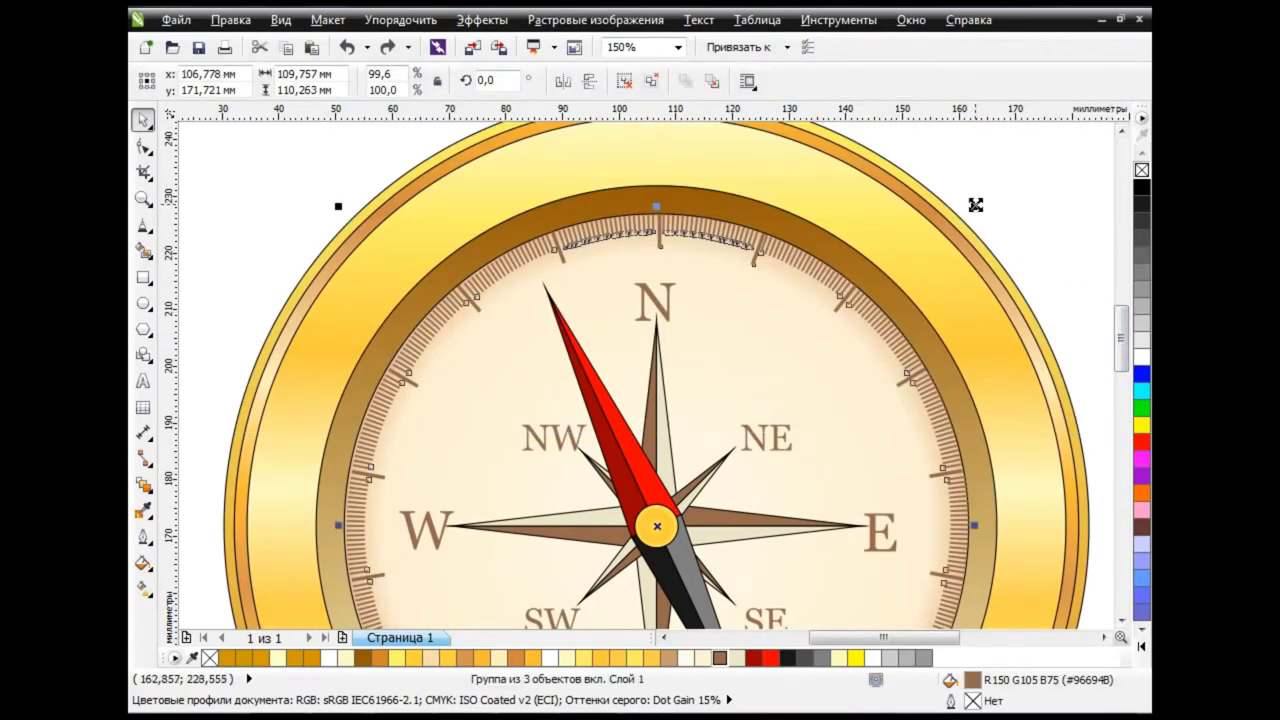
drag(975, 206, 968, 230)
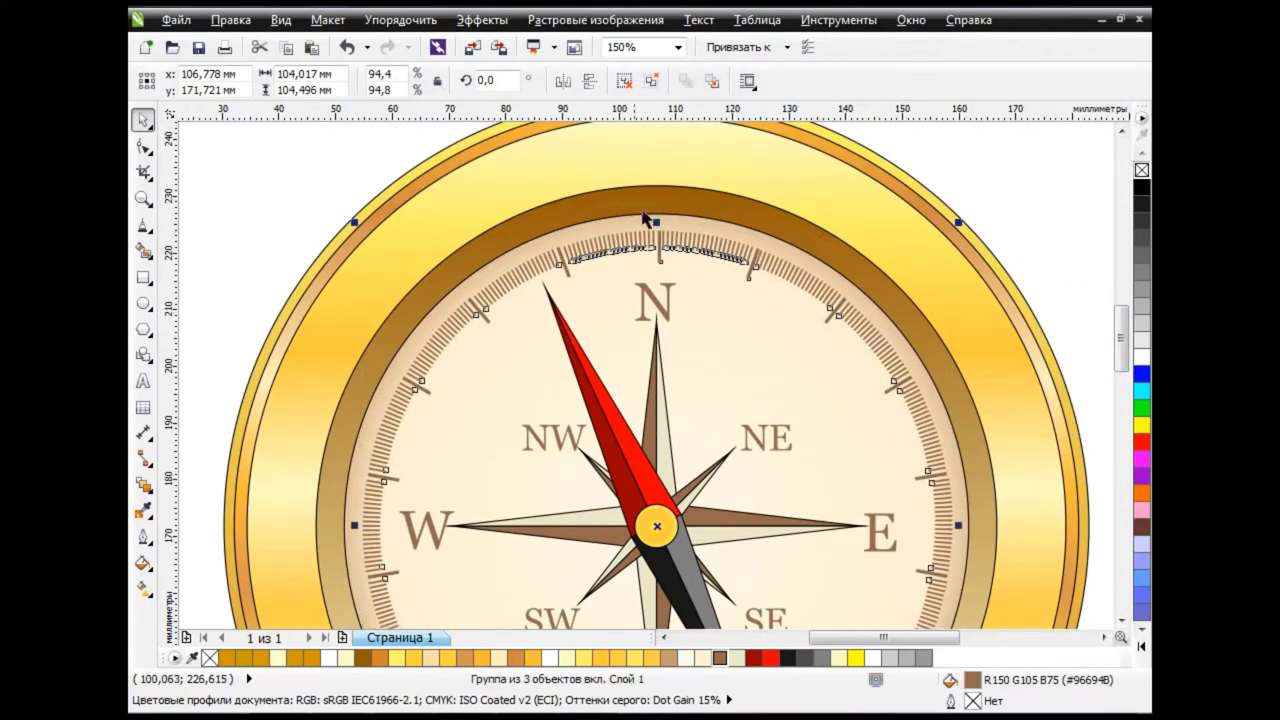
key(Escape)
drag(1120, 340, 1115, 322)
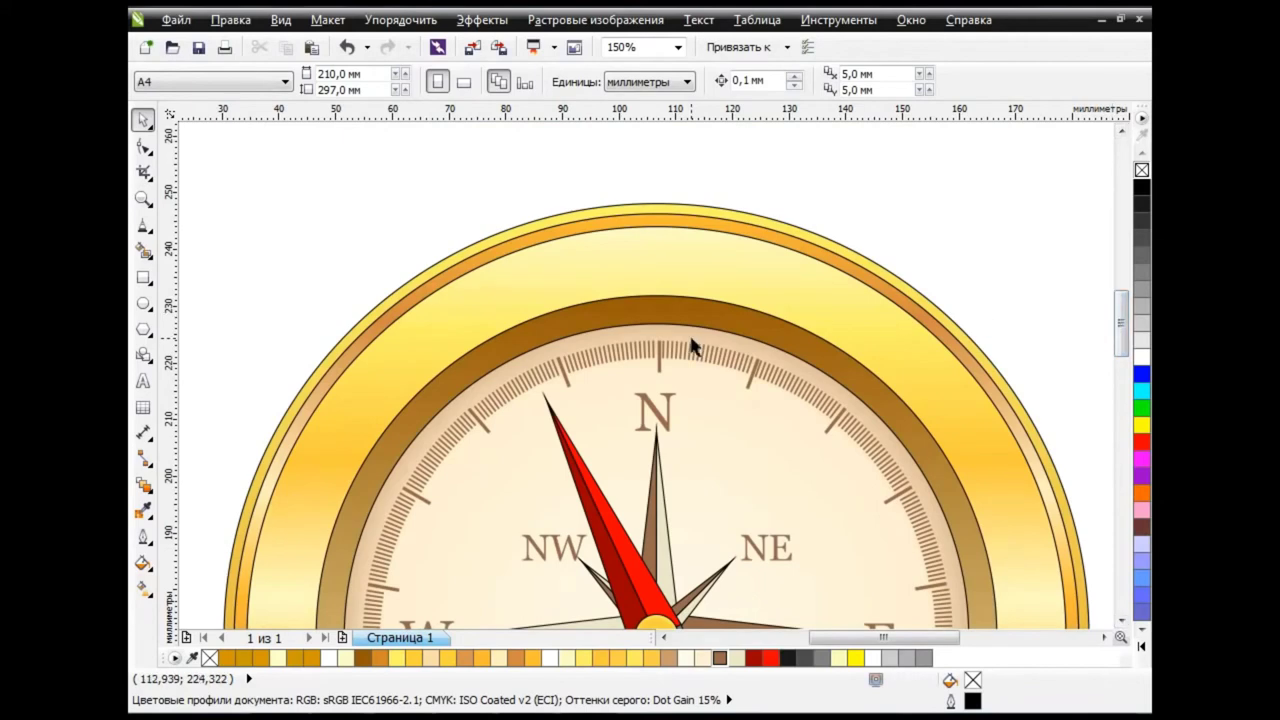
scroll(691, 343, up, 2)
Add a '0' label above the north tick and set it to 8 pt.
click(143, 381)
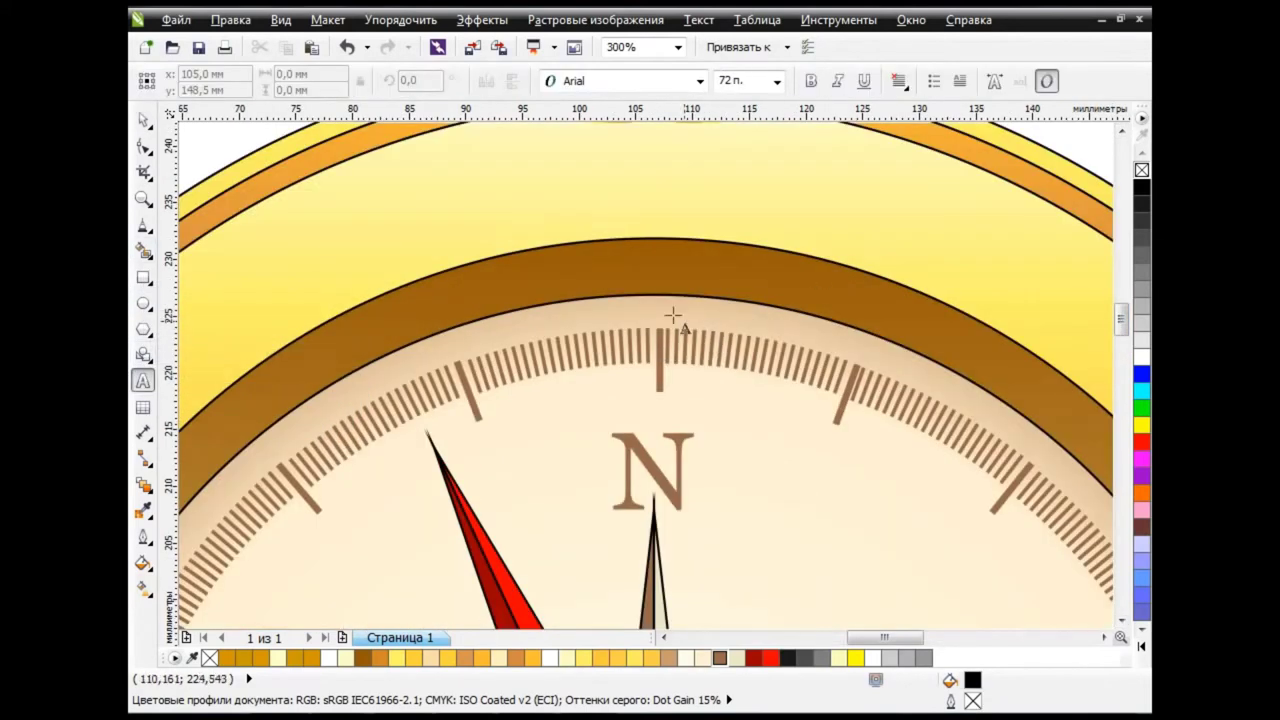
click(659, 306)
click(777, 81)
click(730, 238)
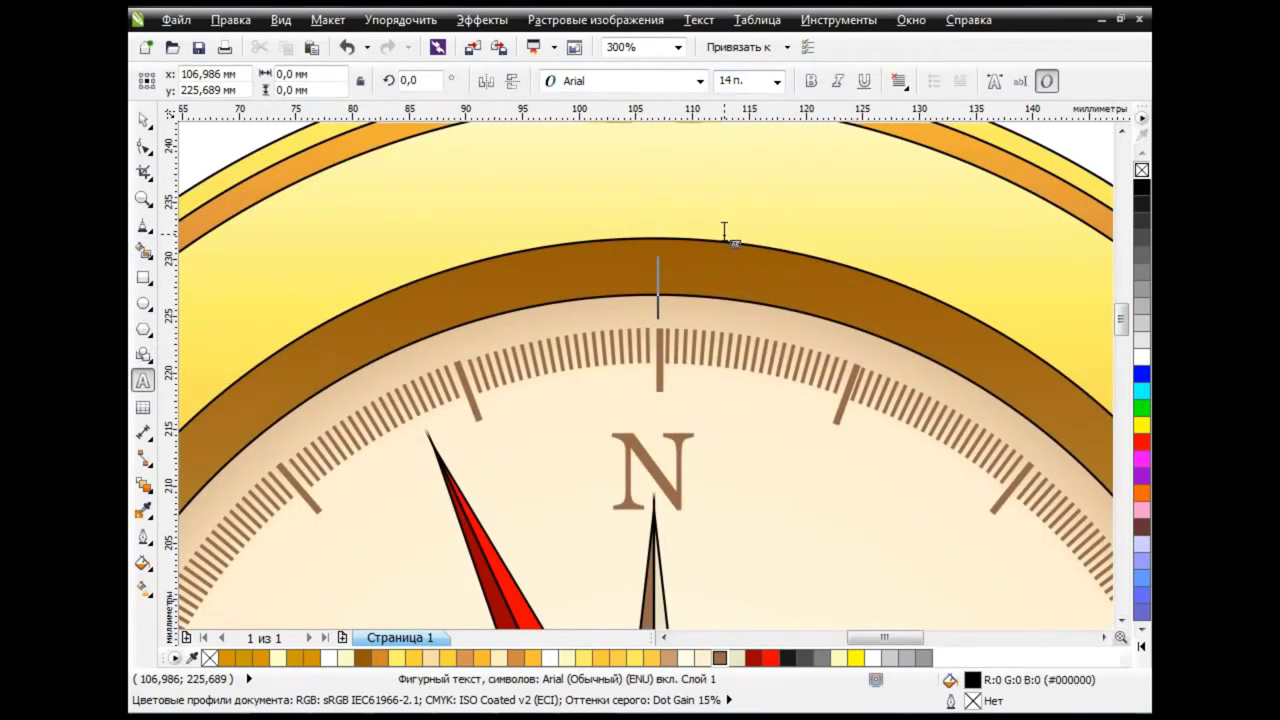
text(0)
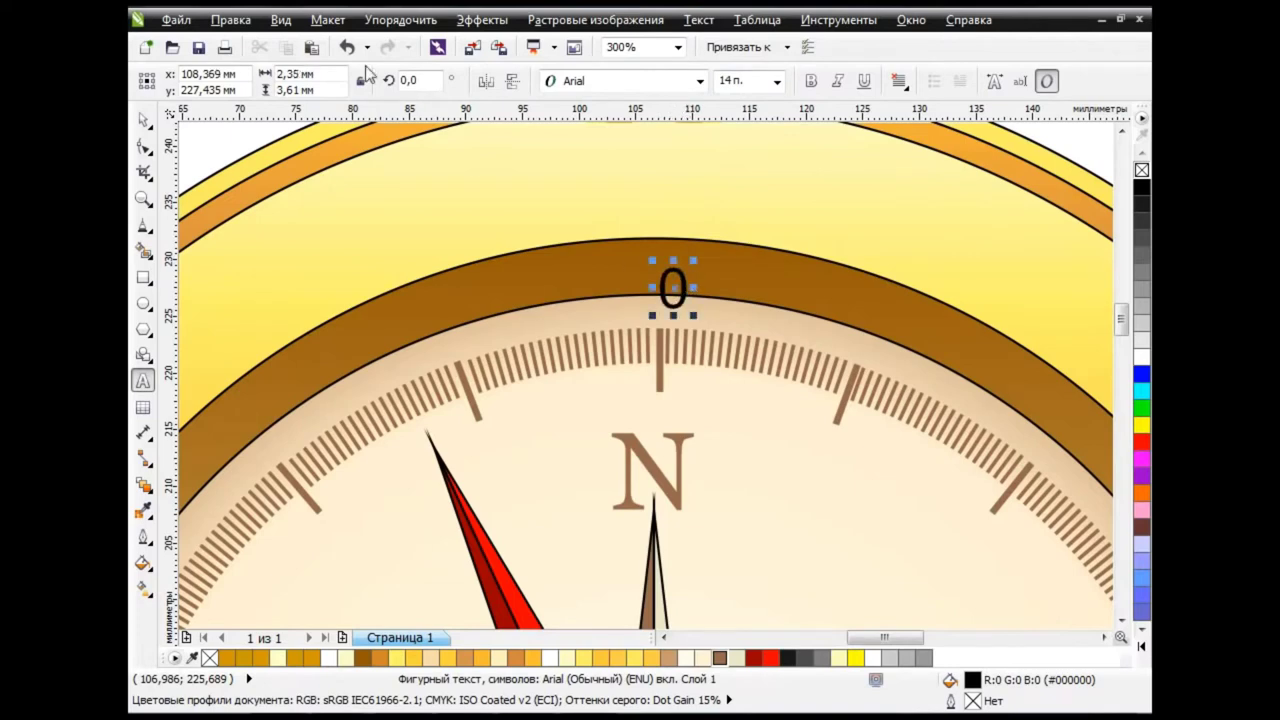
key(ctrl+space)
click(777, 81)
click(742, 175)
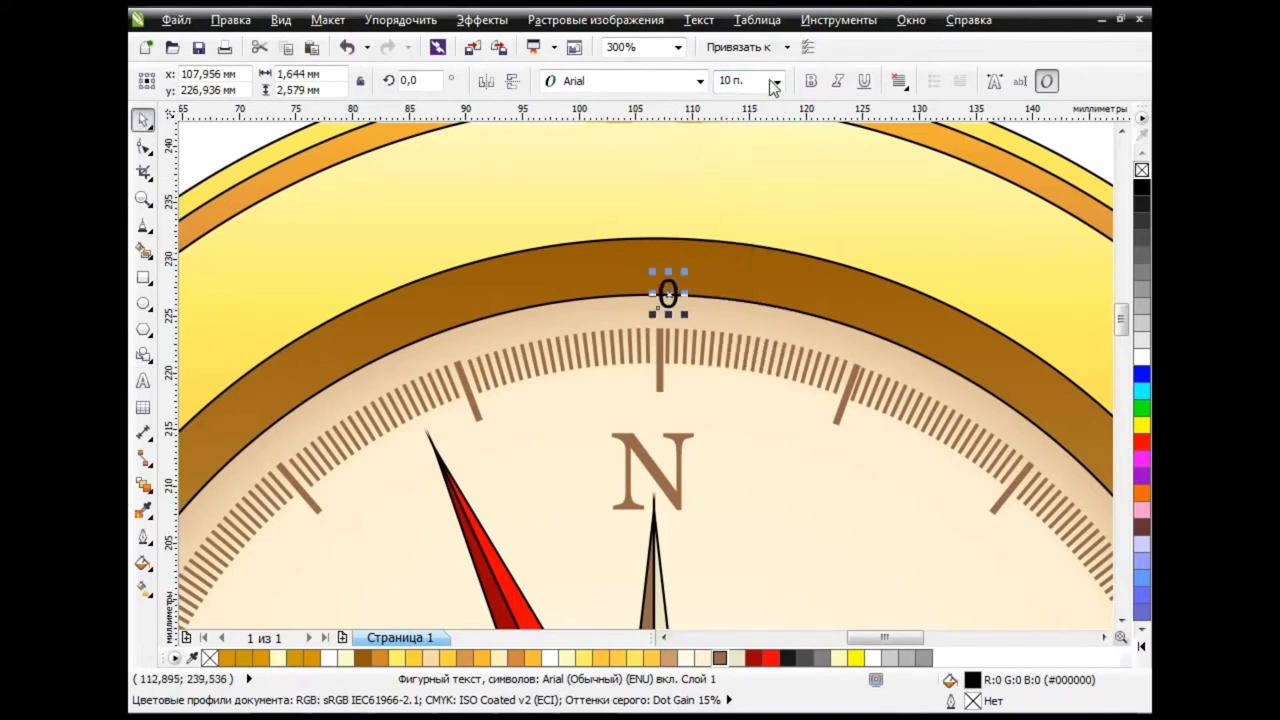
click(777, 81)
click(730, 138)
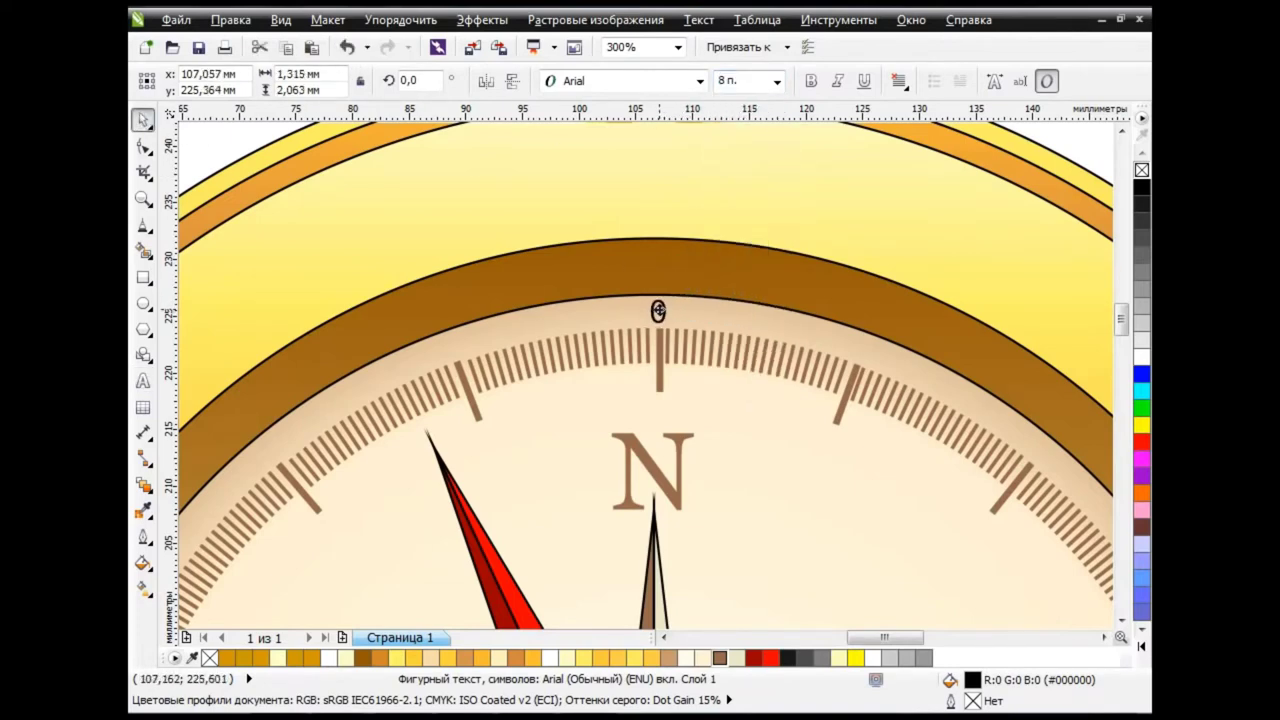
Create a second label to the right of 0 and rotate it 160°.
click(659, 311)
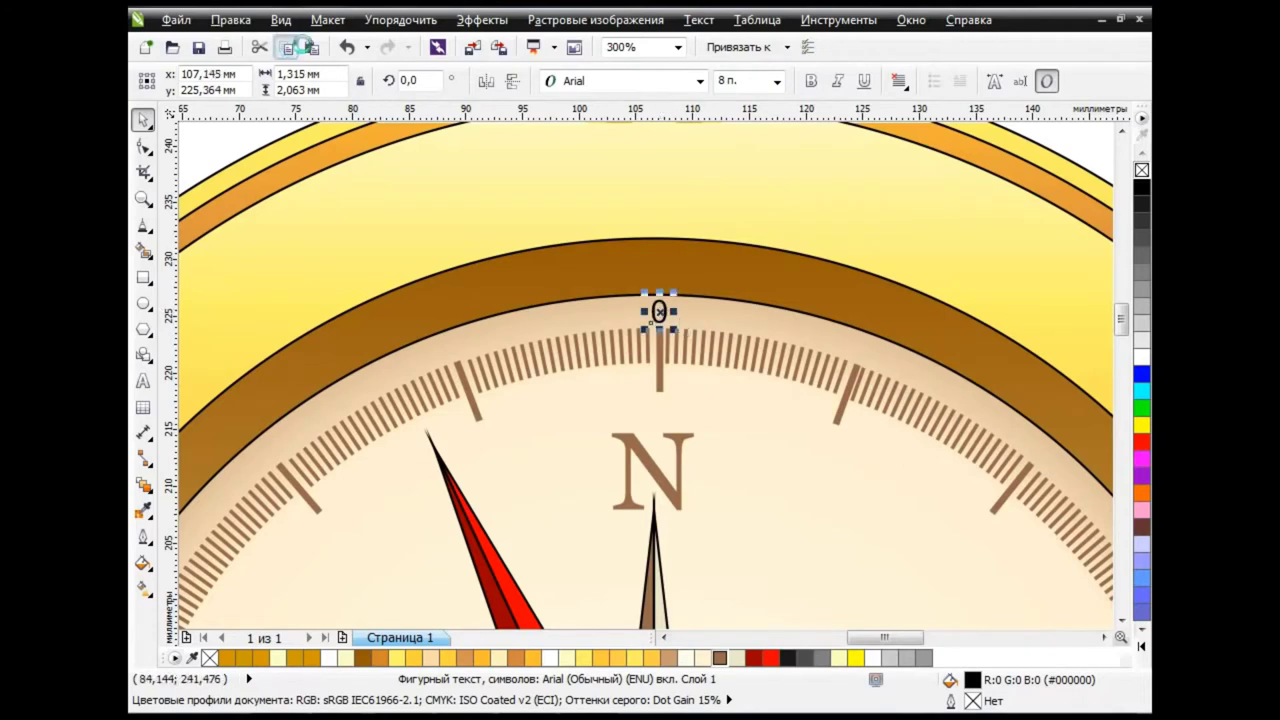
click(143, 380)
click(666, 312)
text(0)
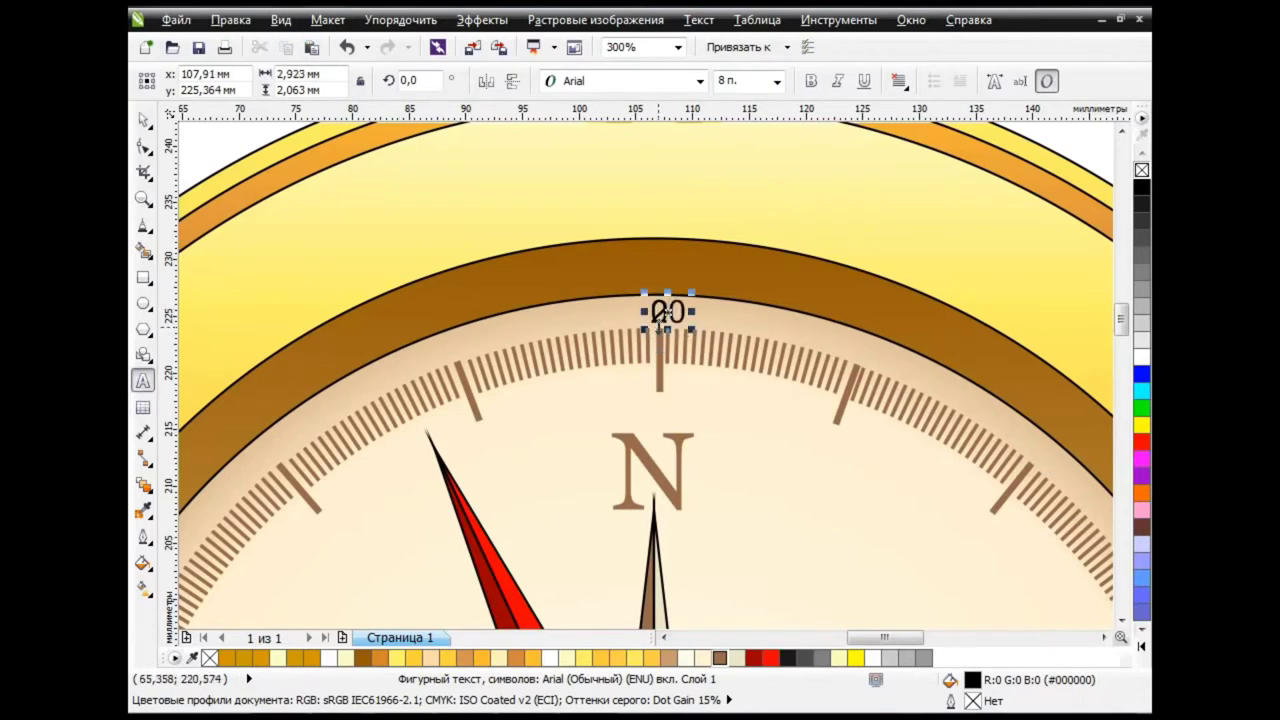
click(143, 119)
drag(666, 312, 771, 312)
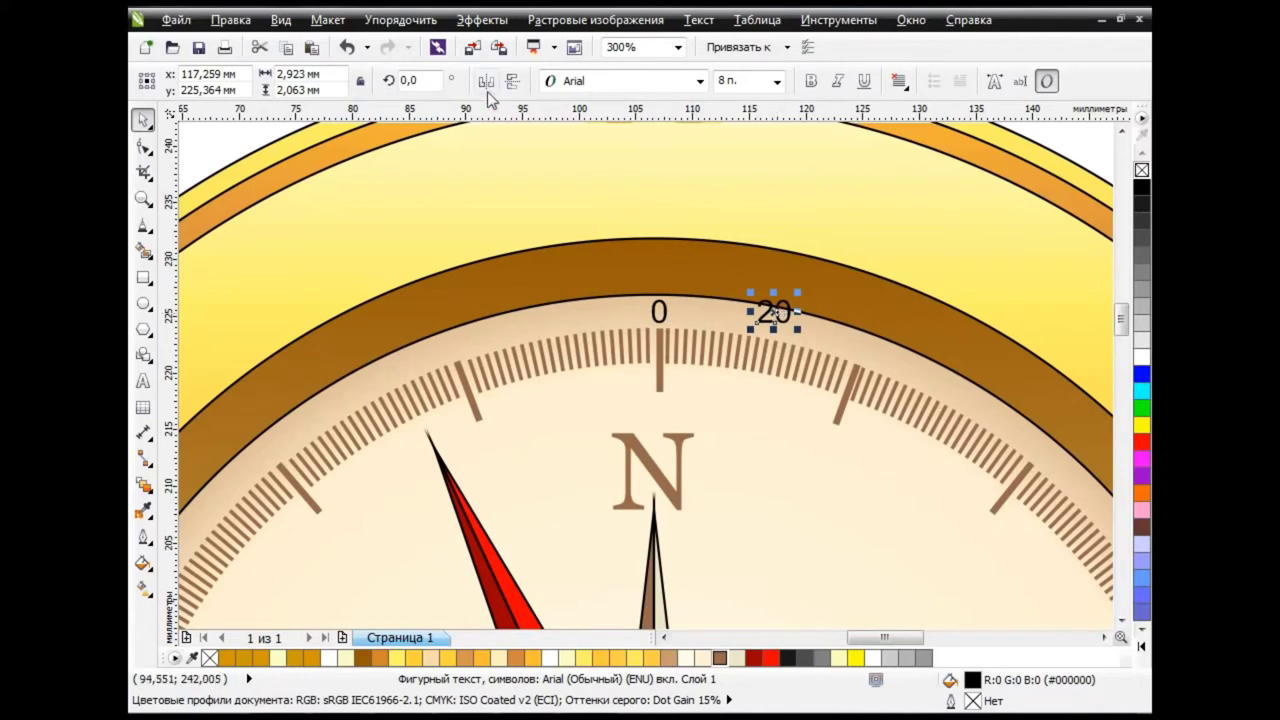
double_click(408, 80)
text(16)
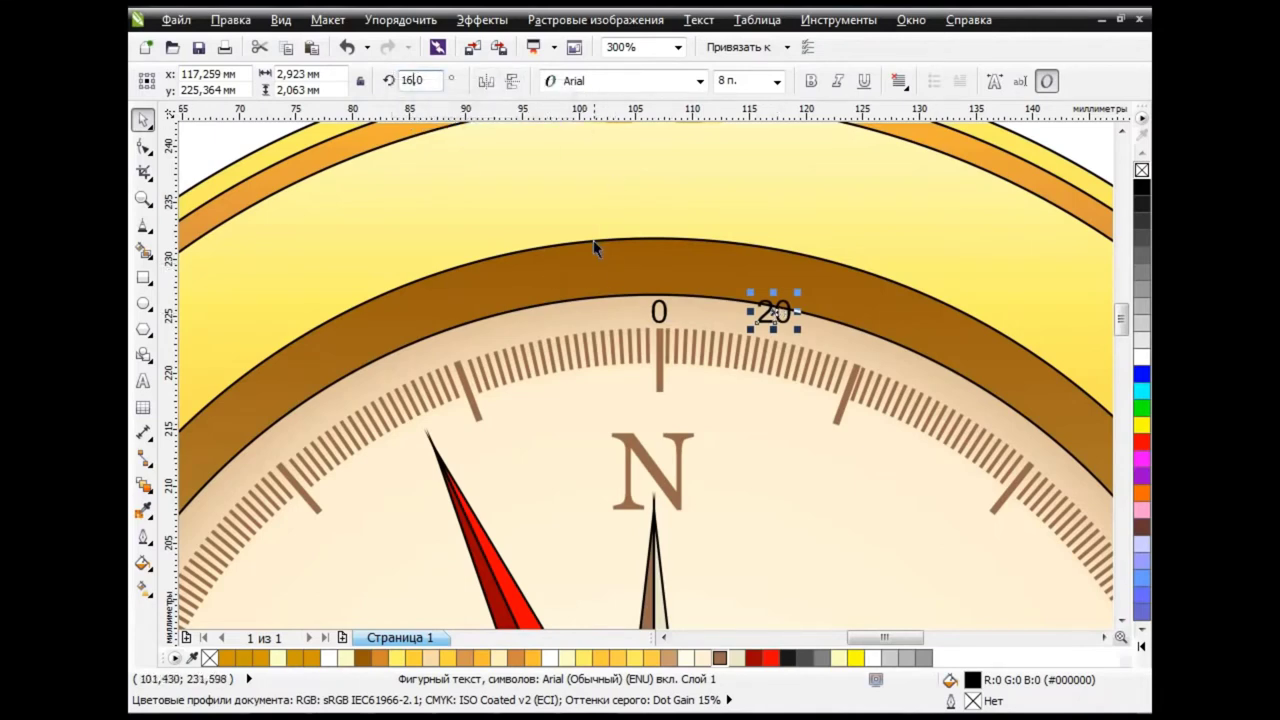
text(0)
key(Return)
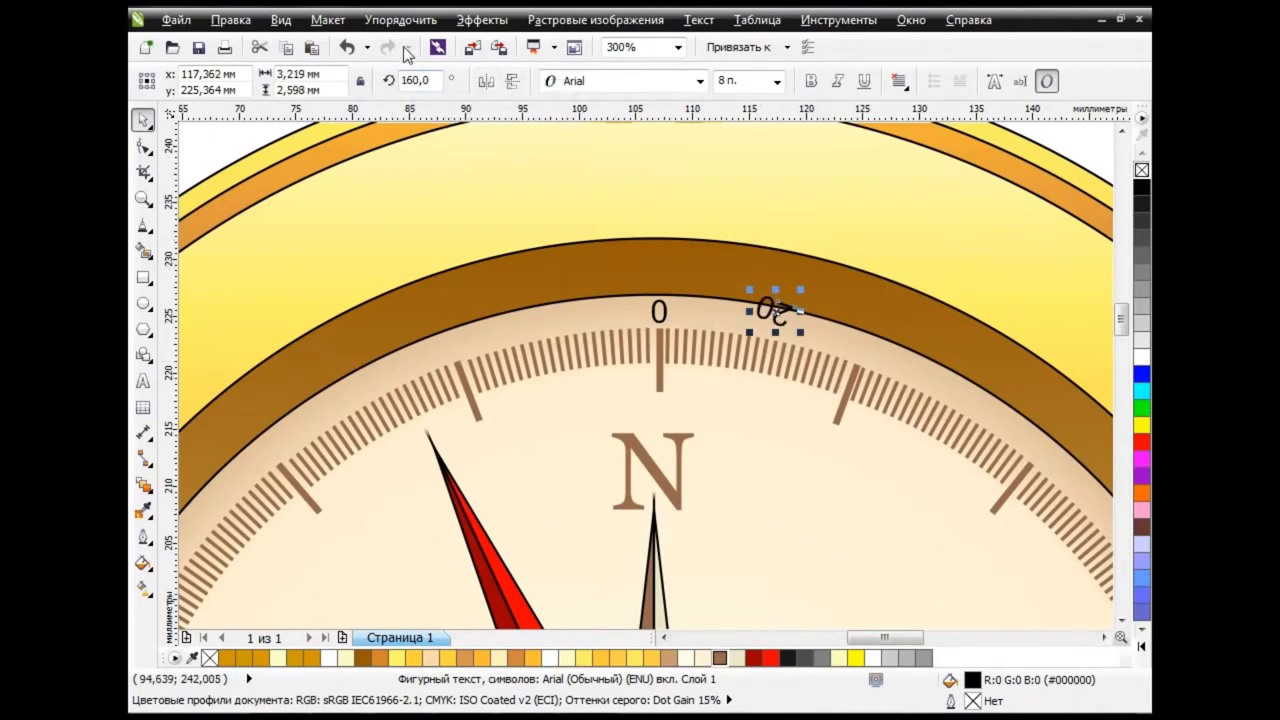
Rotate the 20 label to 340° and move it onto the 20° tick.
click(346, 47)
double_click(408, 80)
text(20)
key(Return)
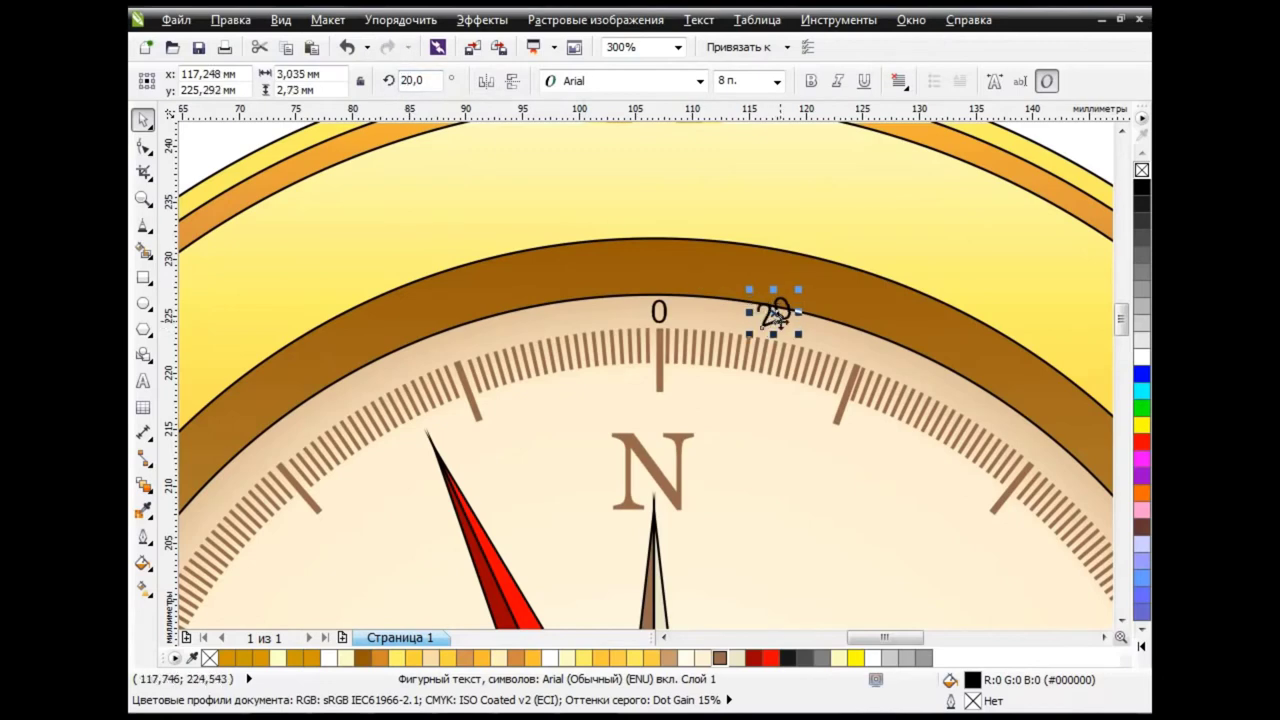
mouse_move(793, 345)
mouse_down()
mouse_move(874, 383)
mouse_move(865, 346)
mouse_up()
double_click(408, 80)
text(340)
key(Return)
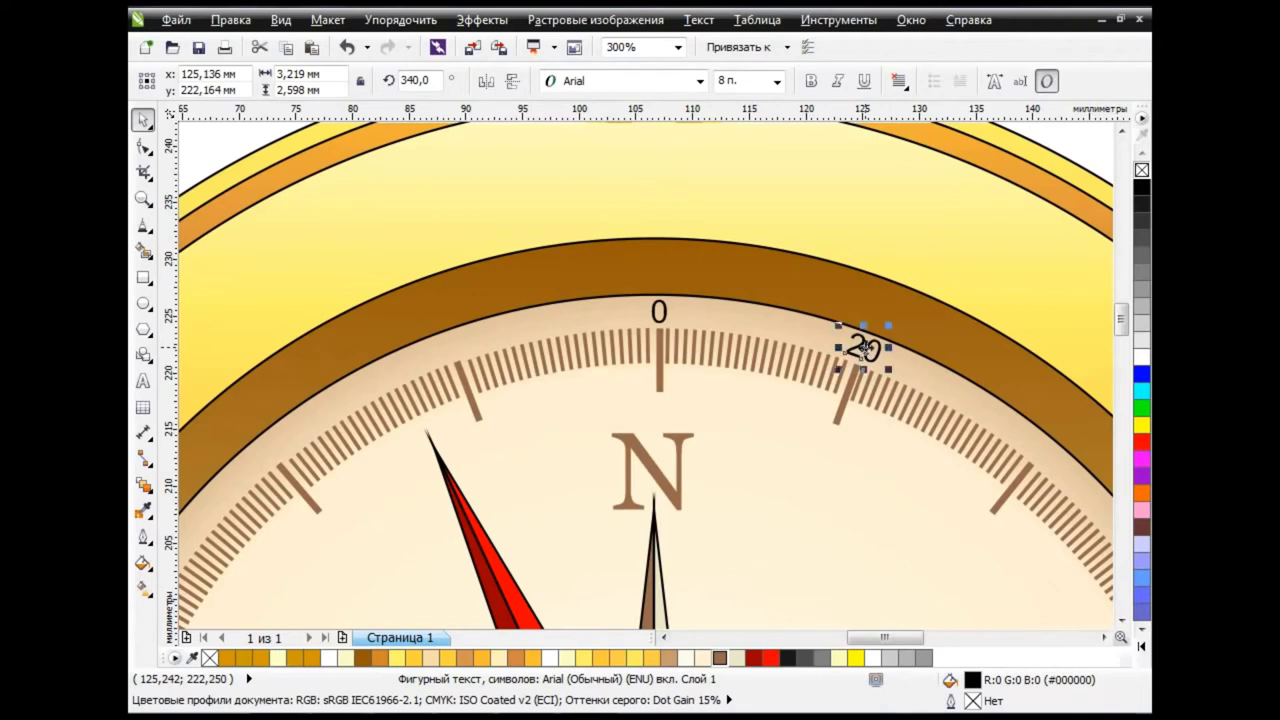
Copy the 20 label to the next major tick as '40', rotated 320°.
click(964, 352)
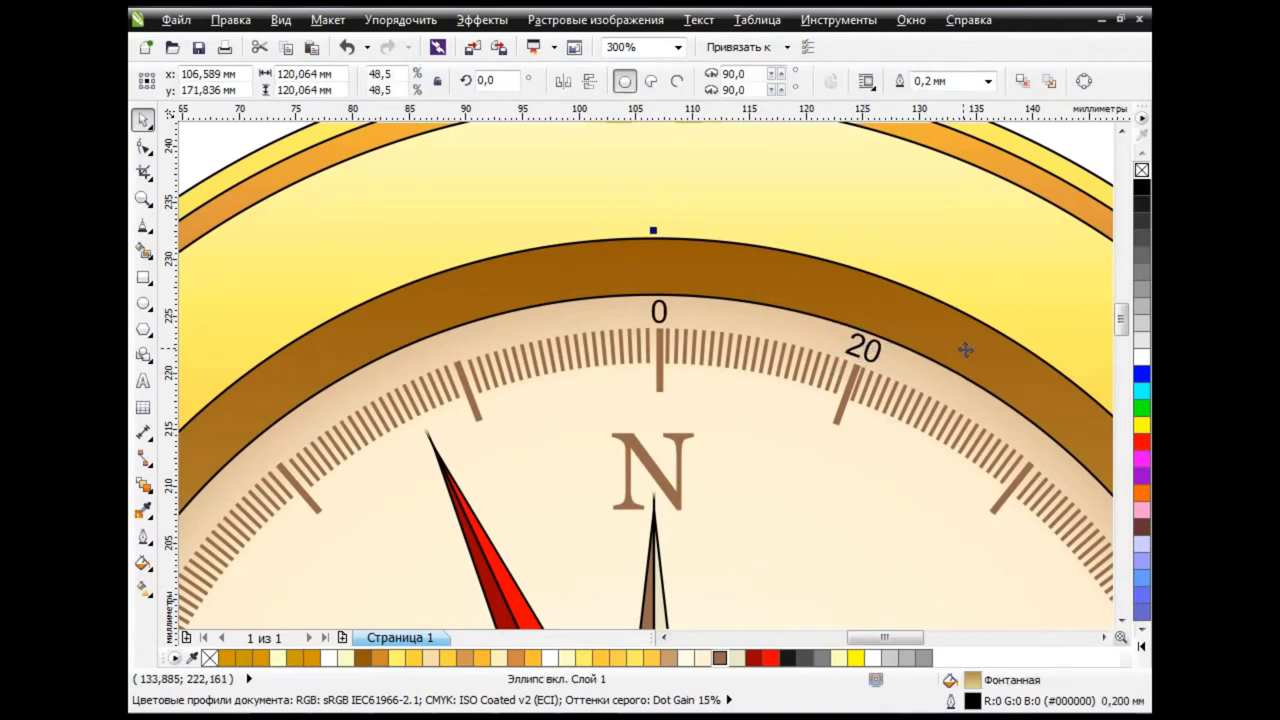
click(872, 355)
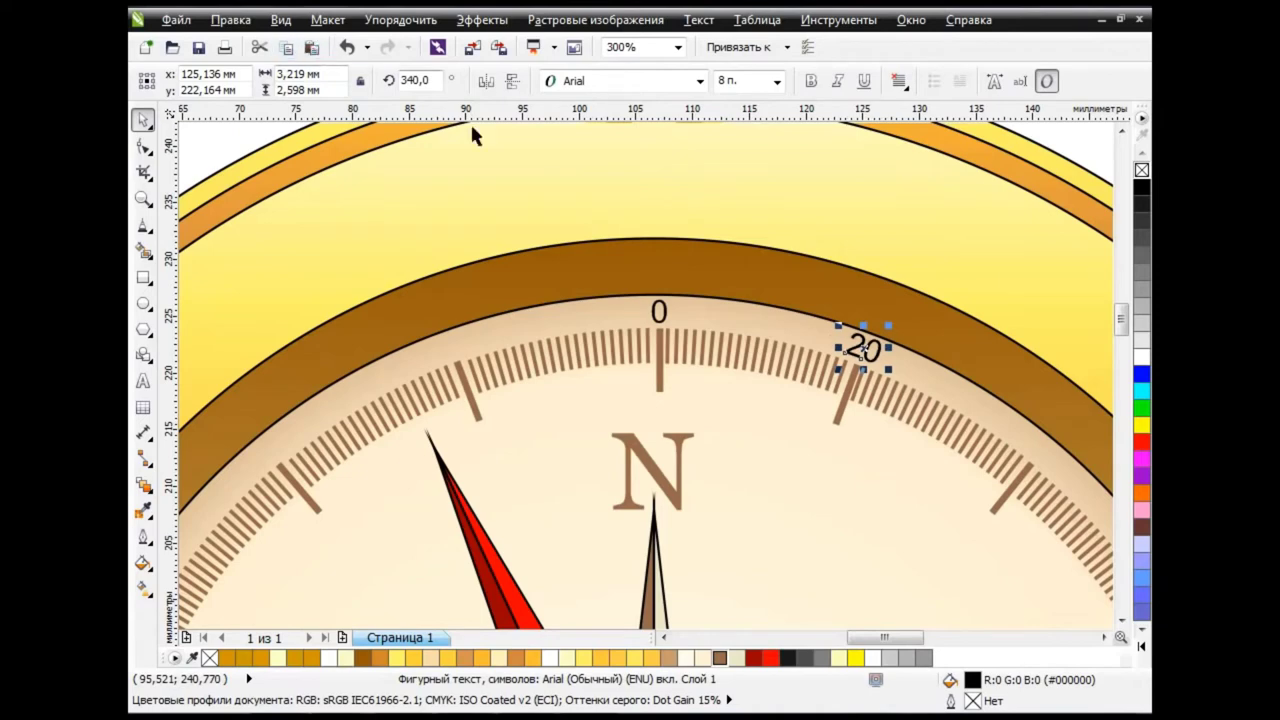
click(143, 381)
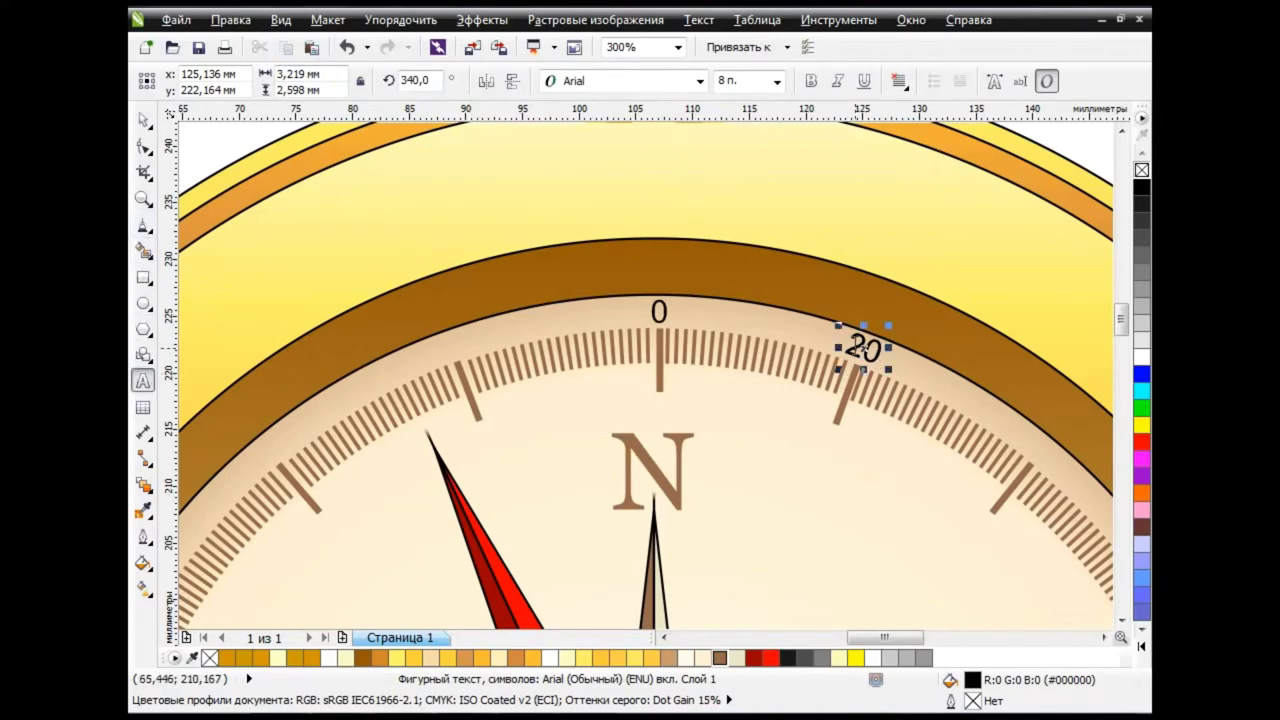
drag(860, 348, 1043, 440)
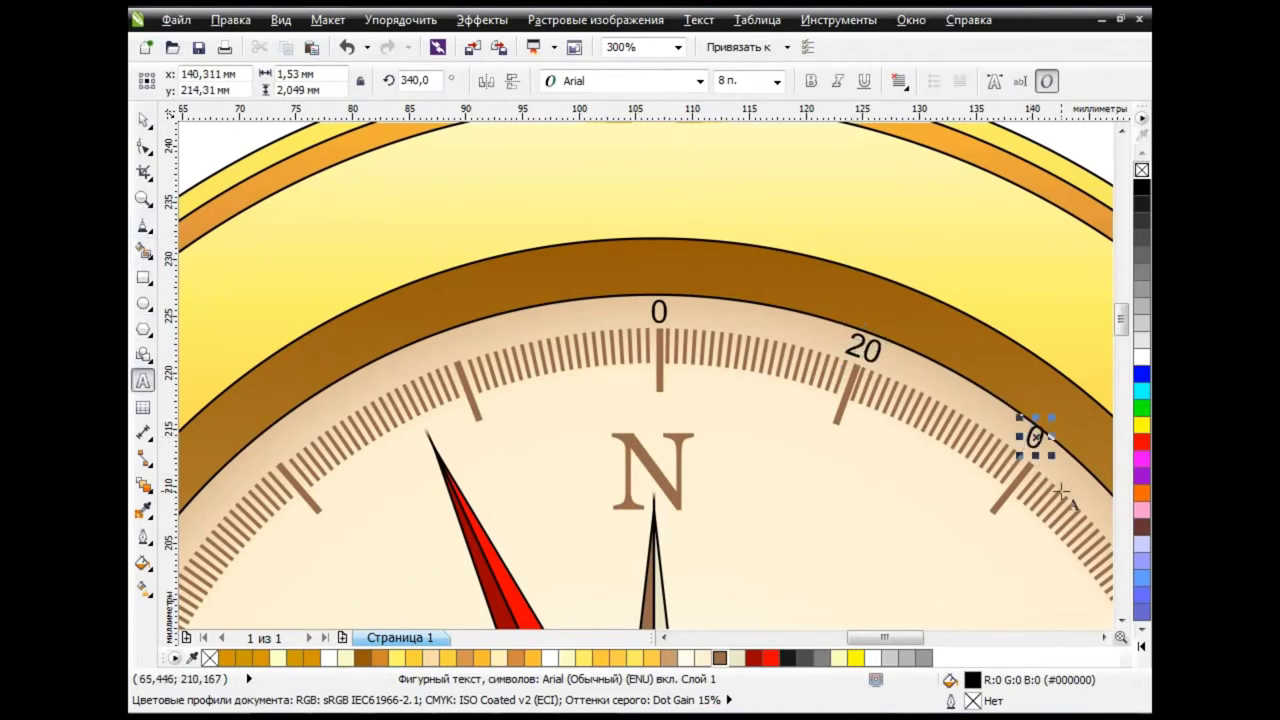
text(40)
click(143, 119)
double_click(412, 80)
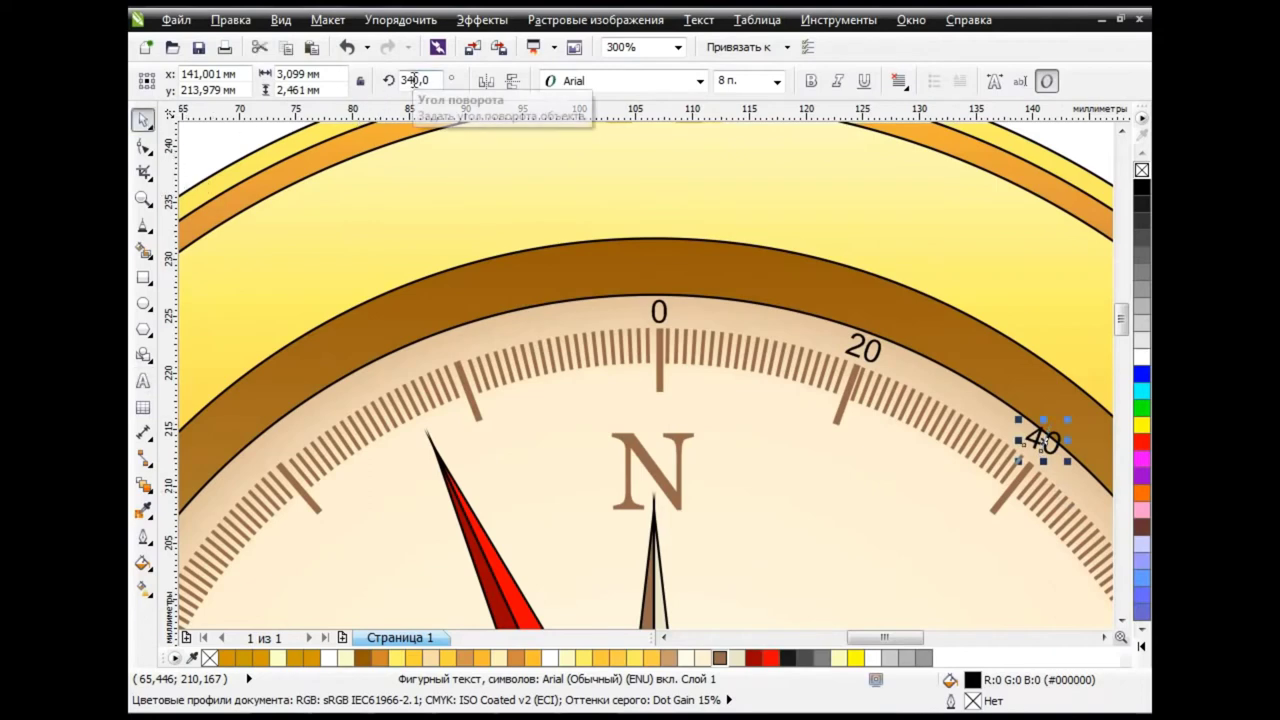
text(320)
key(Return)
drag(1043, 447, 1039, 451)
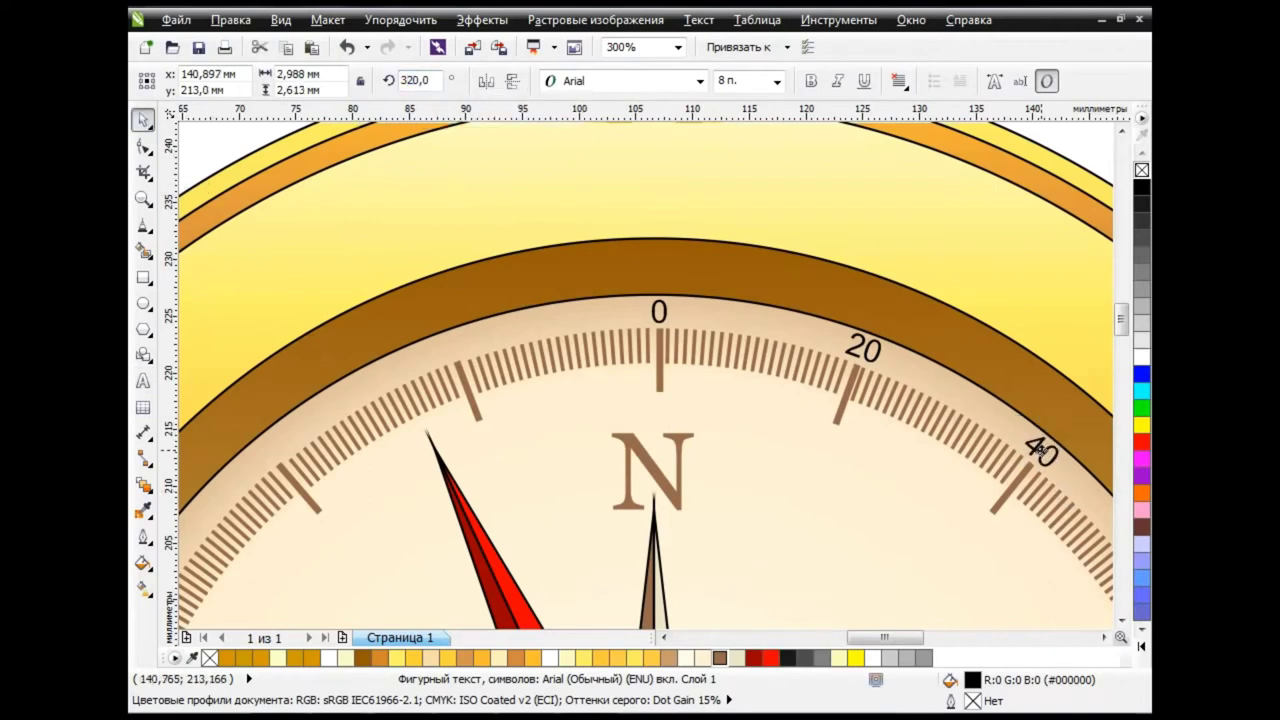
scroll(819, 344, down, 2)
Zoom out and select the 0, 20, 40, 60 and 80 degree labels.
scroll(768, 355, down, 2)
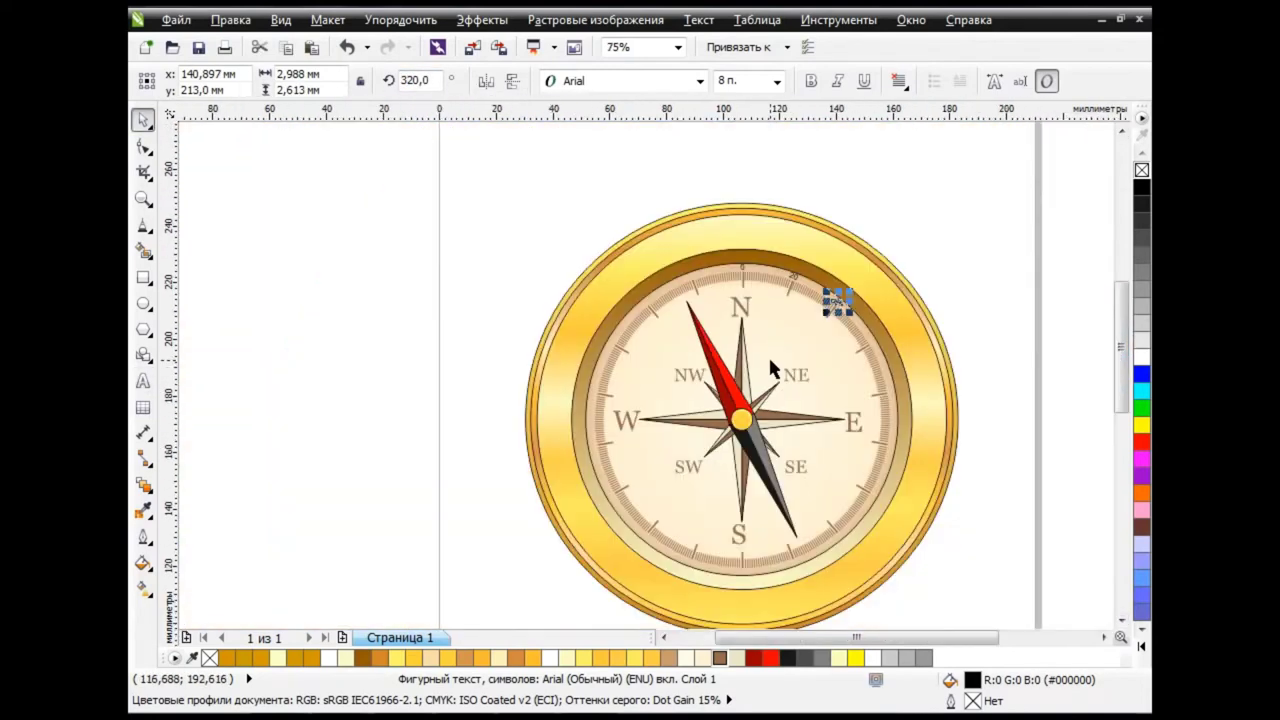
key(Escape)
scroll(1004, 386, up, 1)
scroll(1066, 318, up, 3)
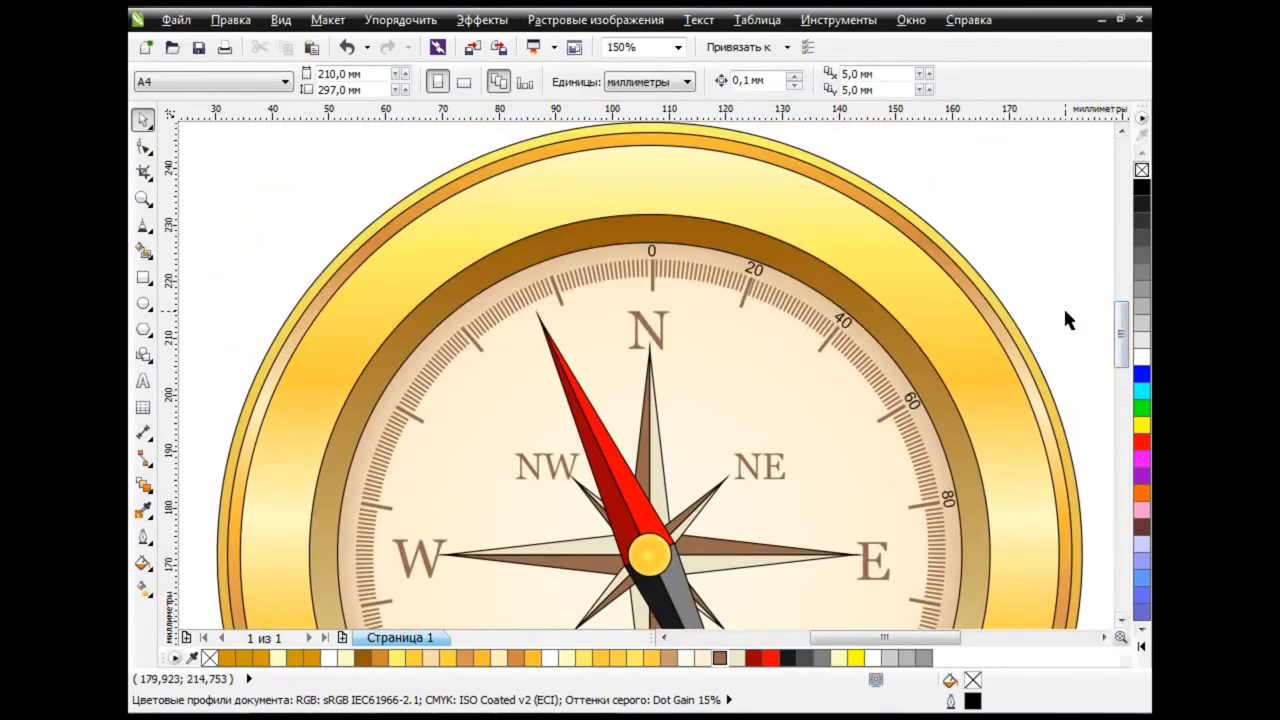
click(651, 251)
shift+click(754, 269)
shift+click(842, 321)
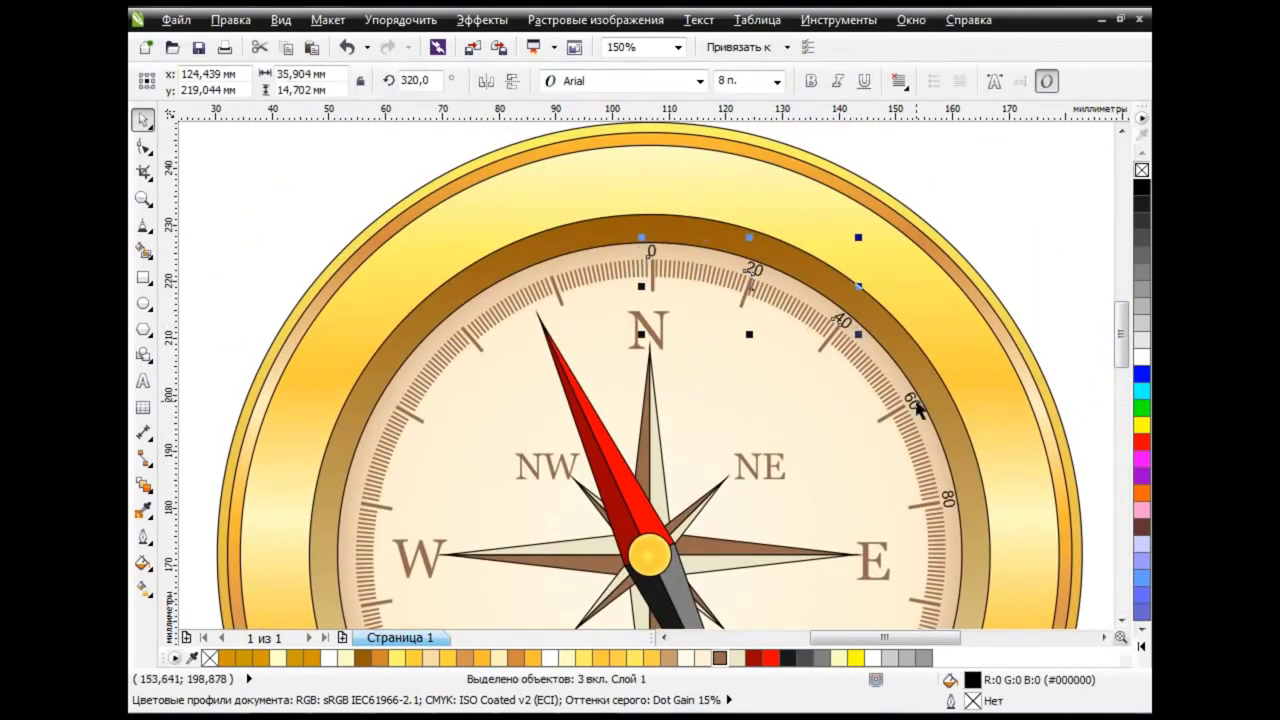
shift+click(911, 401)
shift+click(953, 502)
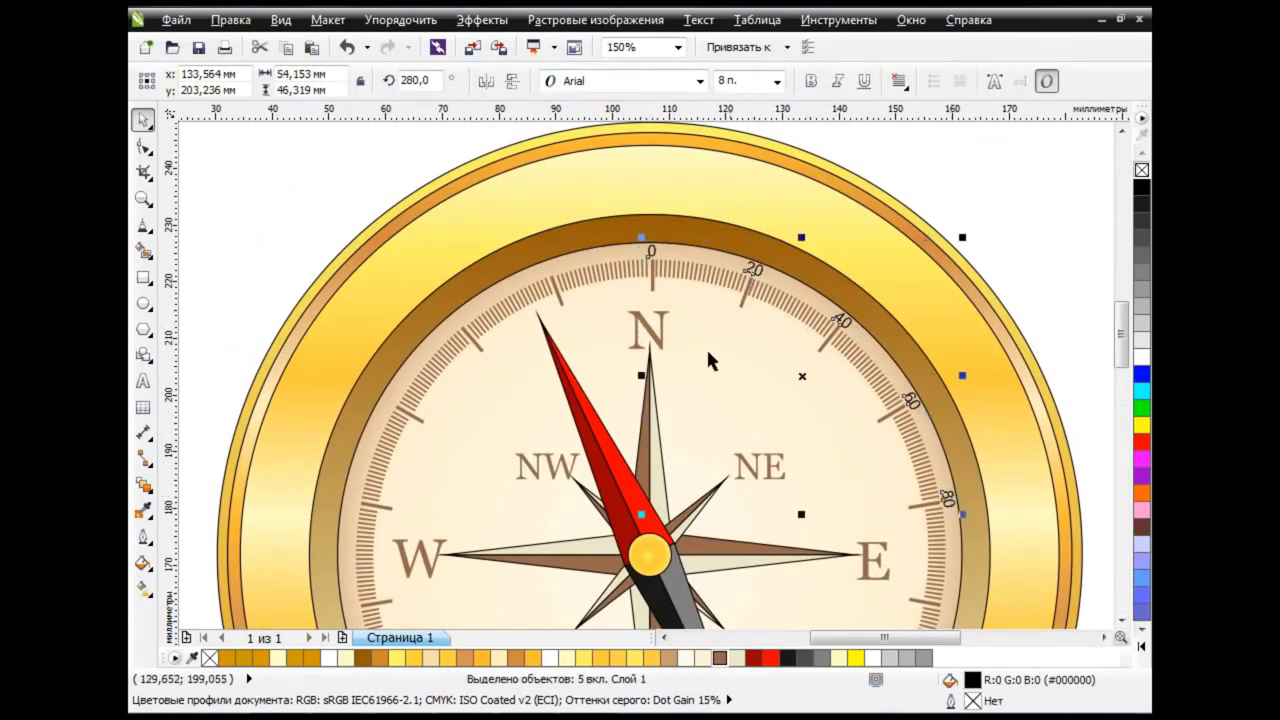
Duplicate the labels, mirror the copies both ways, and move them toward the lower-left rim.
click(286, 47)
click(311, 47)
click(486, 81)
click(512, 81)
drag(1120, 343, 1120, 368)
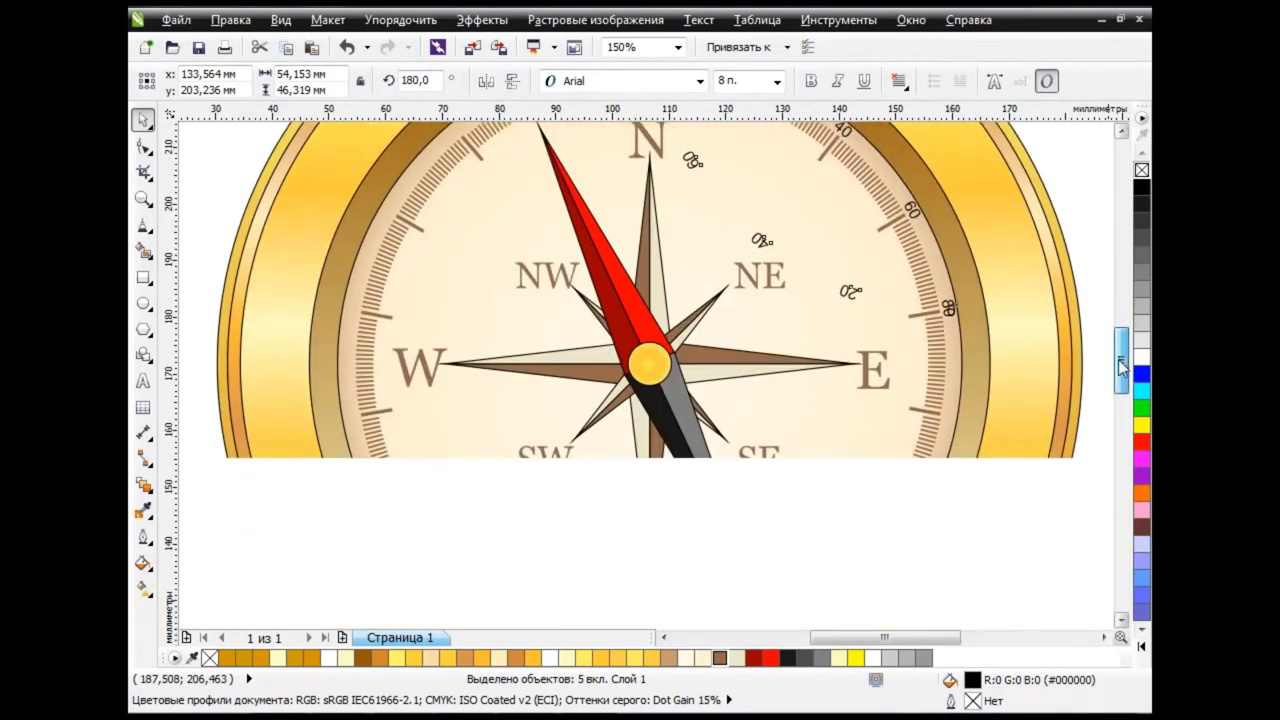
drag(876, 272, 497, 568)
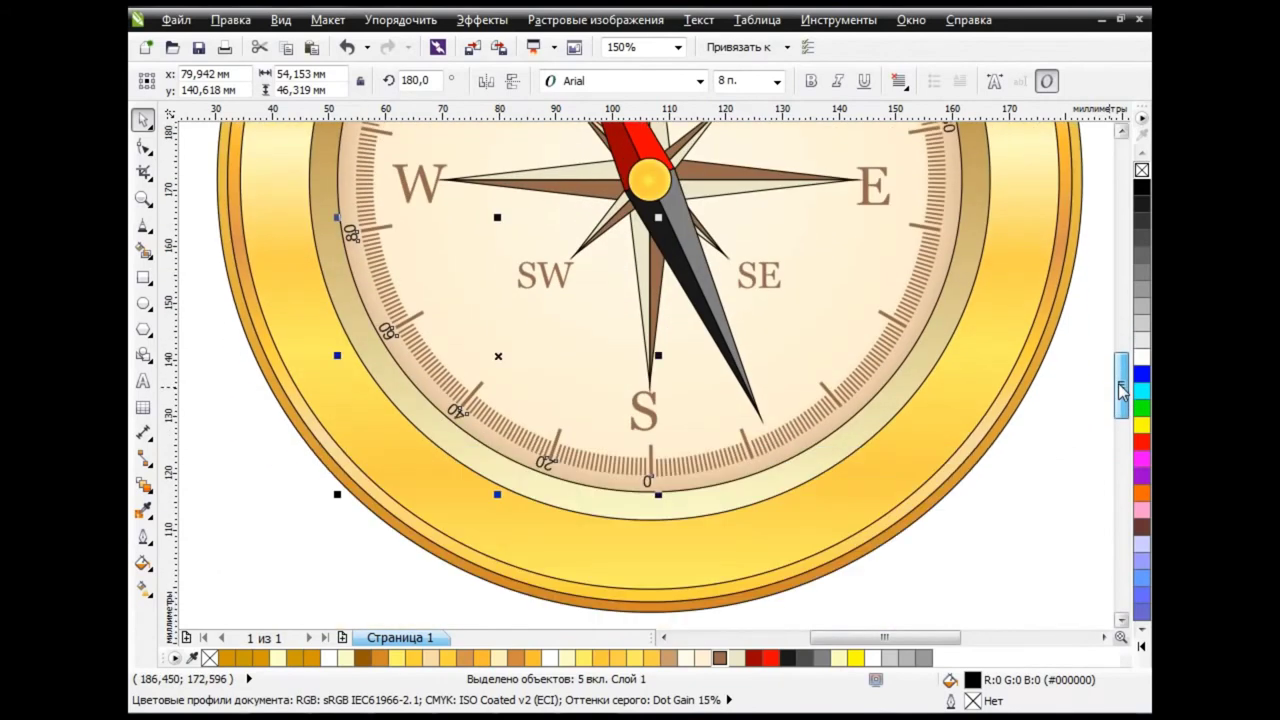
drag(1118, 362, 1119, 382)
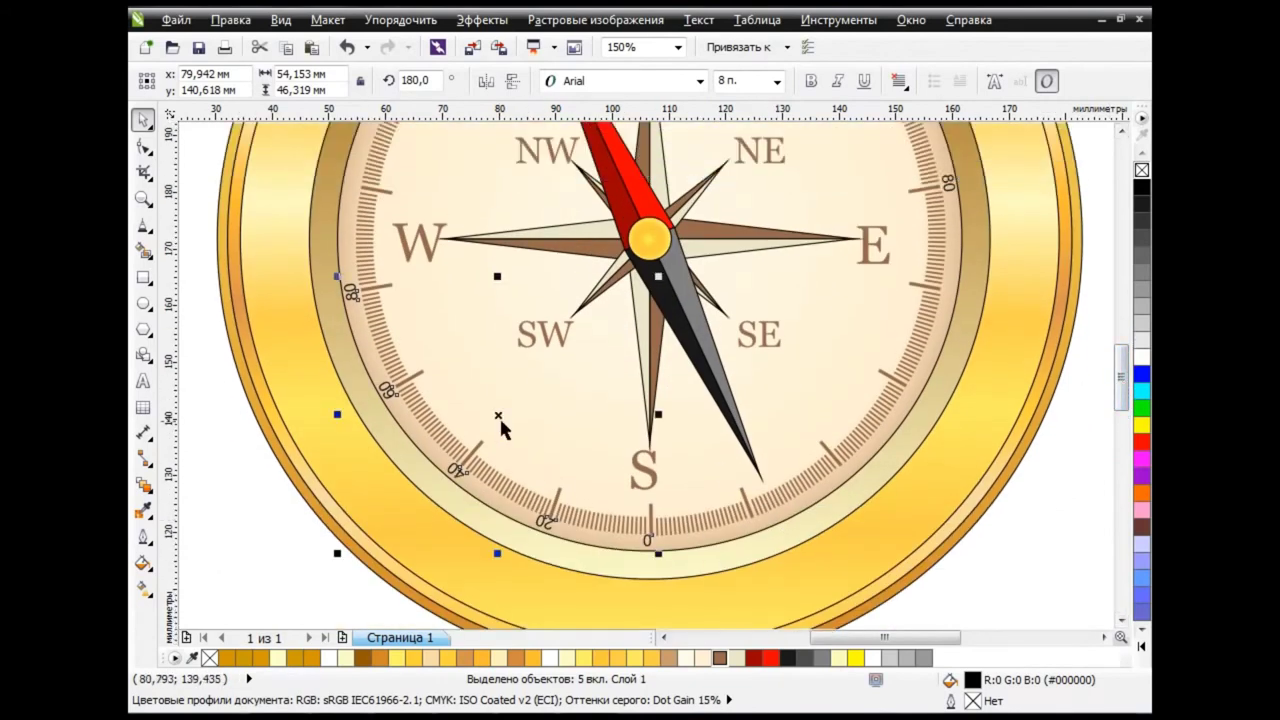
scroll(620, 330, up, 5)
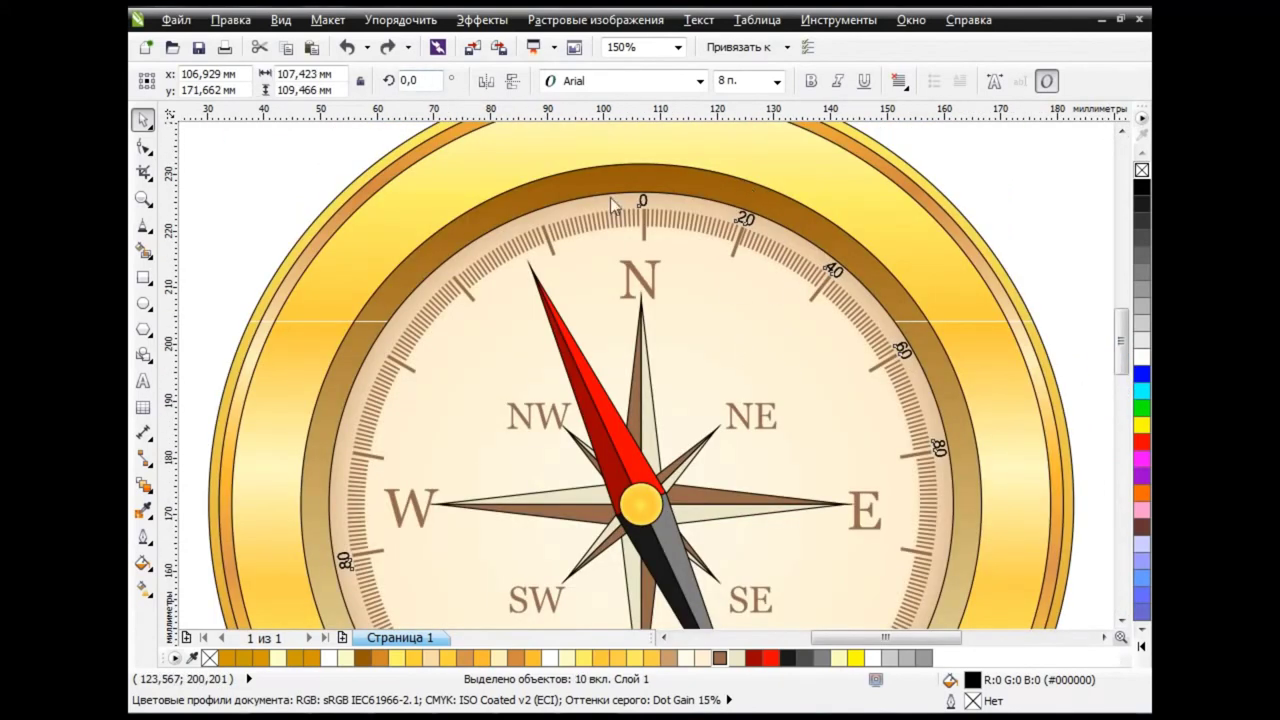
drag(1118, 360, 1118, 344)
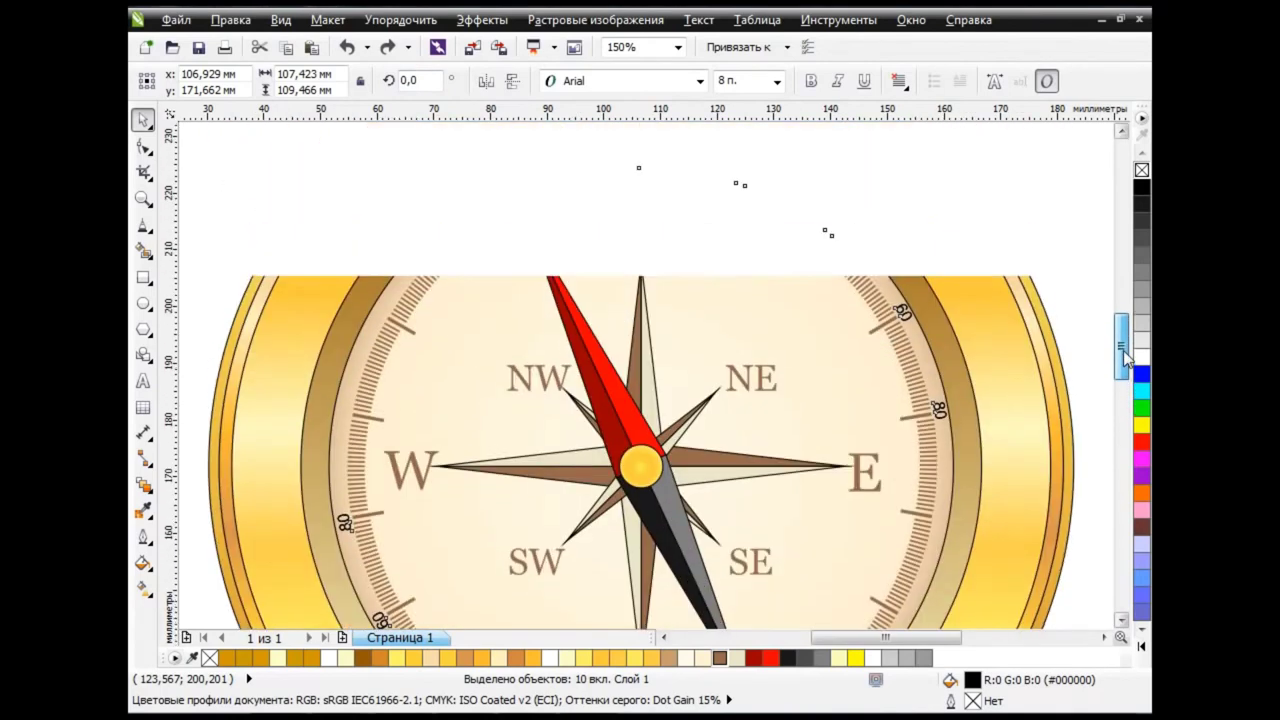
Rotate the copied labels to 100° and fine-tune them to match the ticks.
double_click(405, 80)
text(00)
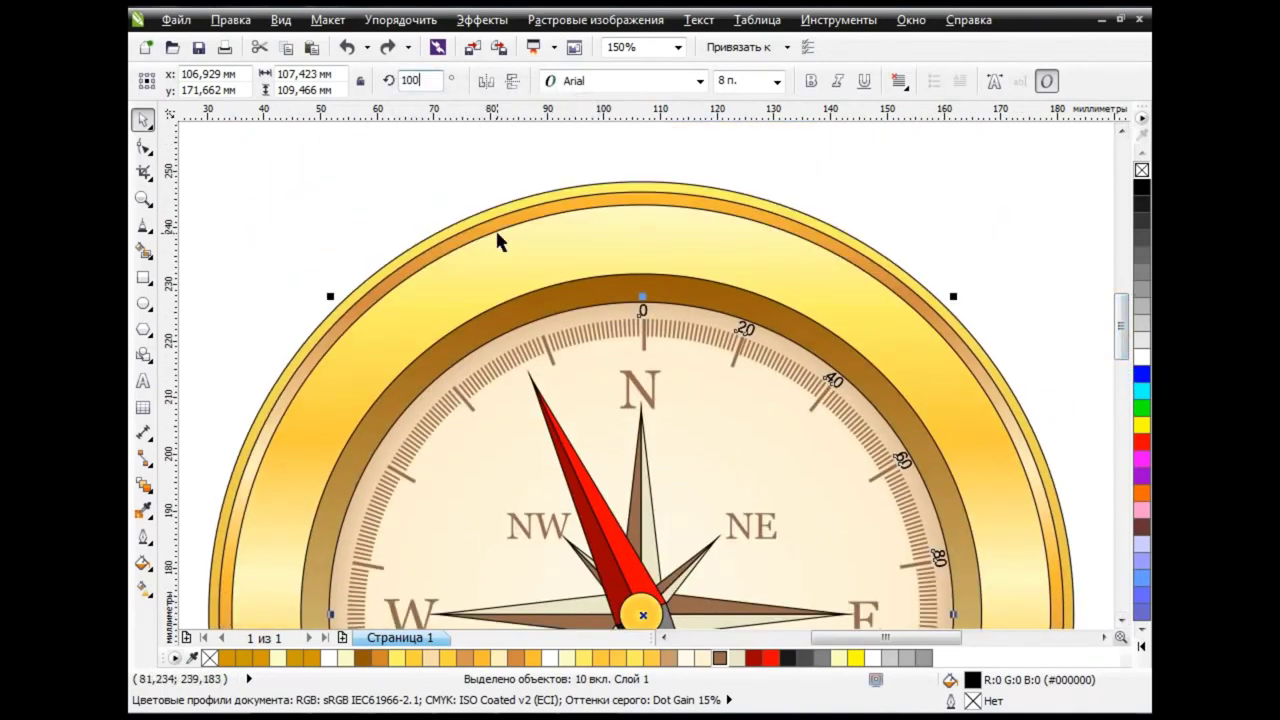
key(Return)
scroll(852, 370, down, 3)
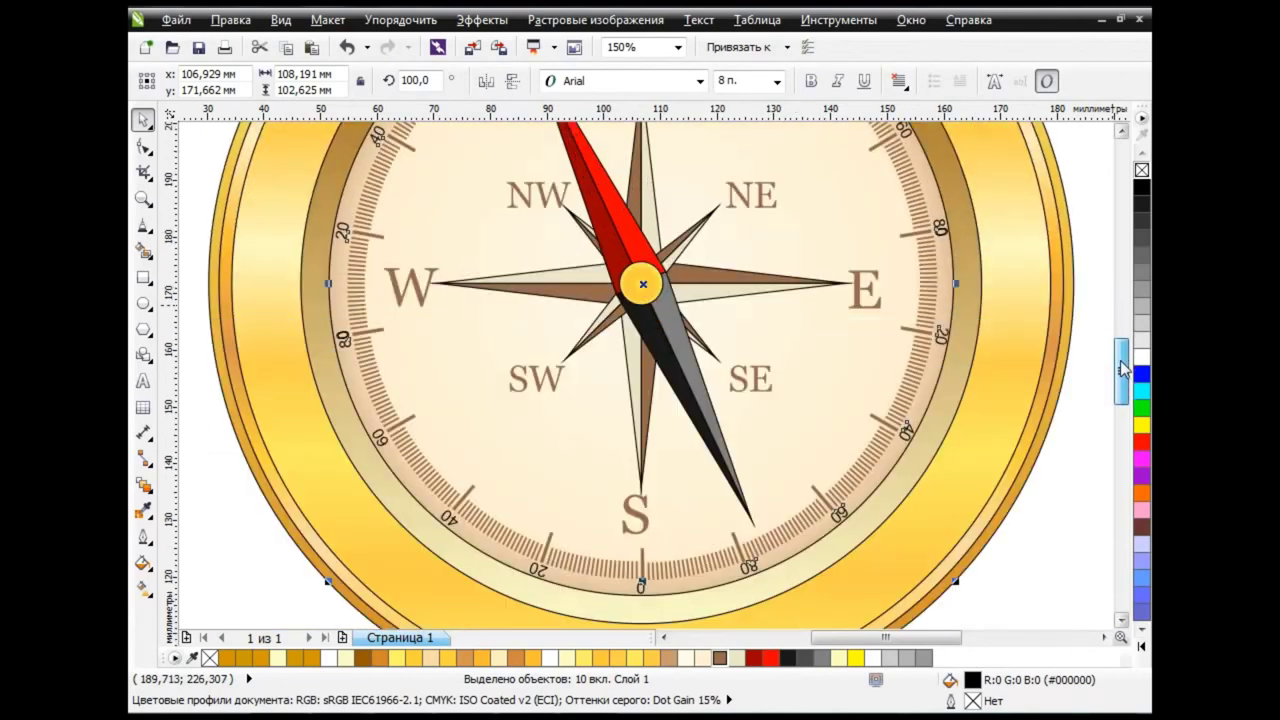
drag(957, 584, 954, 587)
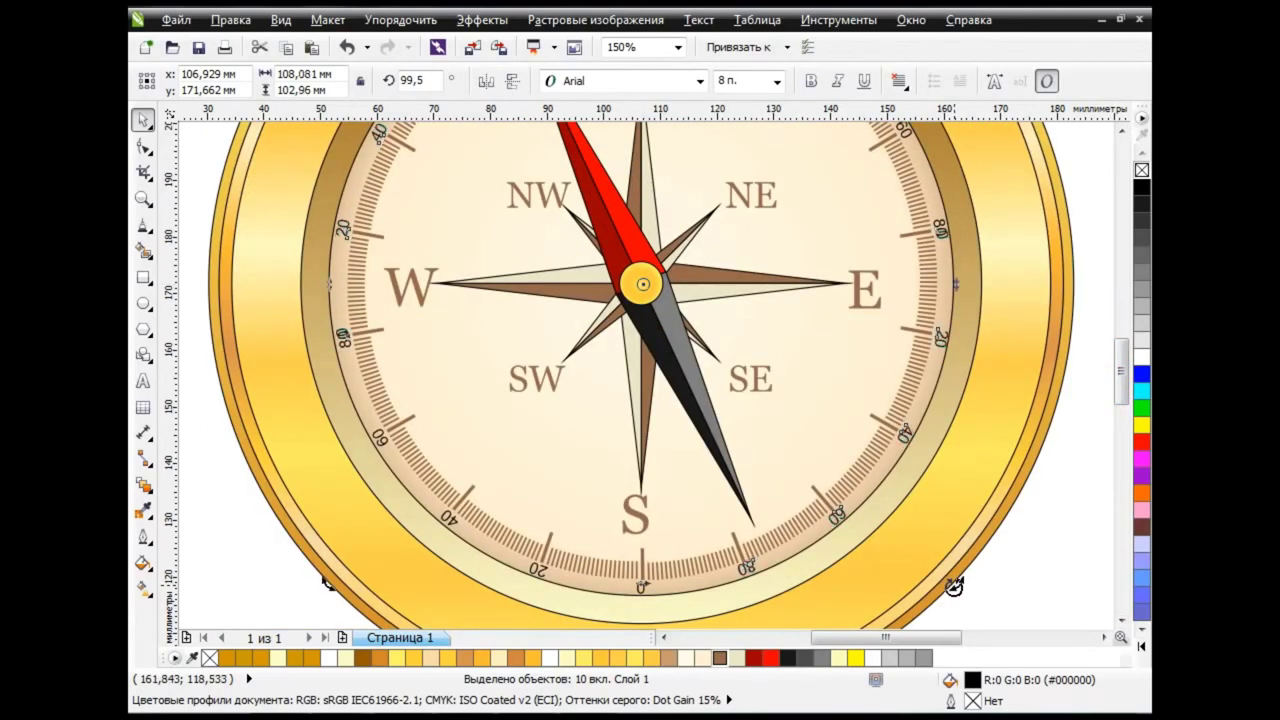
scroll(1105, 505, up, 1)
scroll(1105, 505, up, 2)
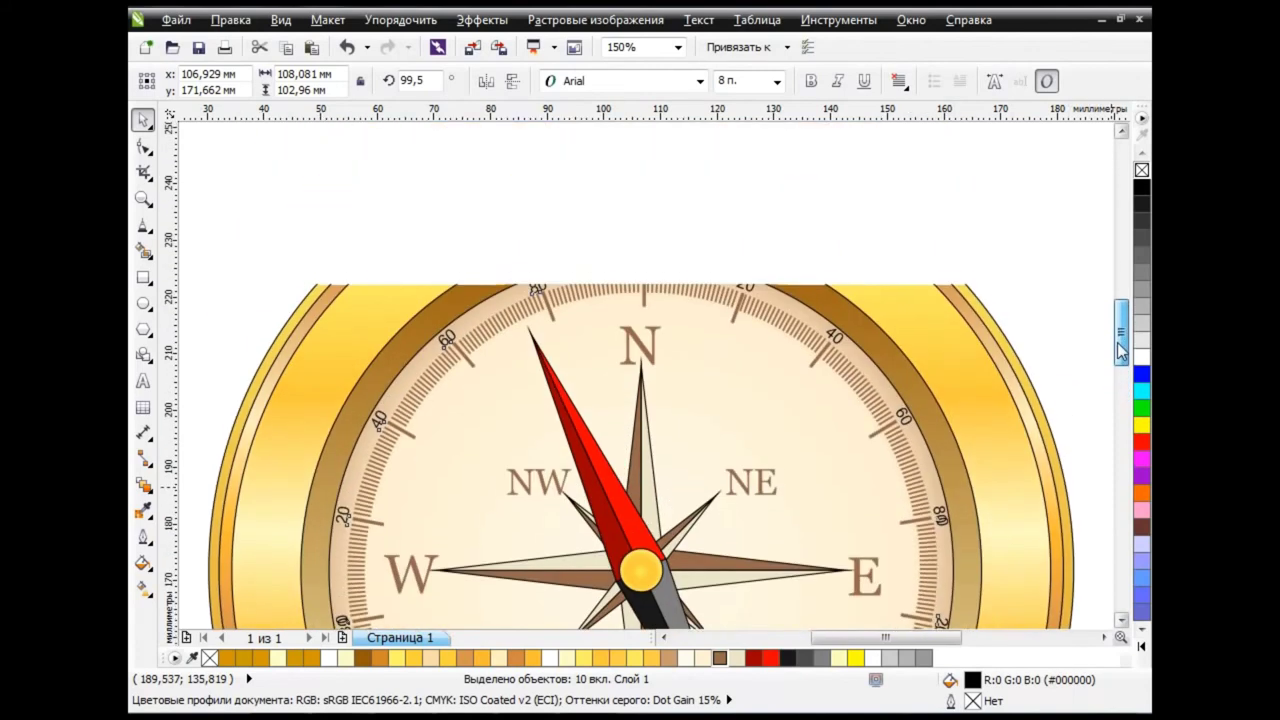
click(1070, 308)
scroll(400, 498, down, 2)
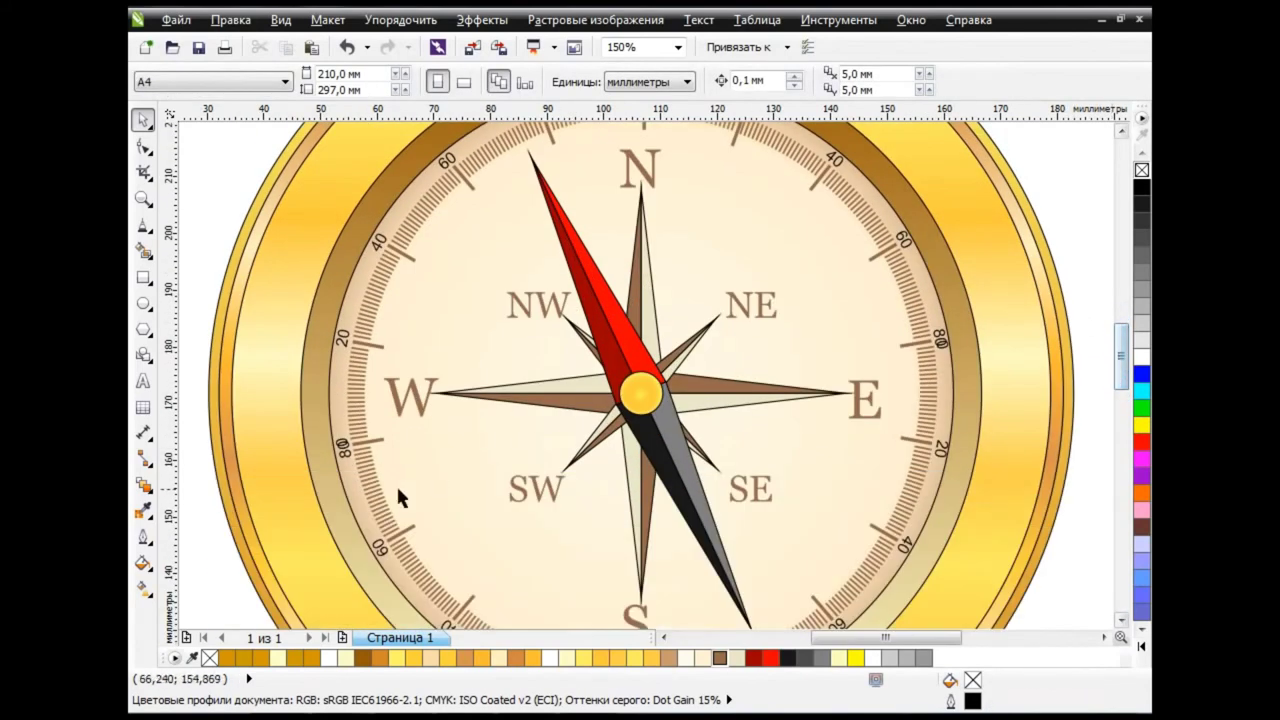
Check the left and right 80 labels, then zoom out to view the whole compass.
click(342, 444)
key(Escape)
click(940, 343)
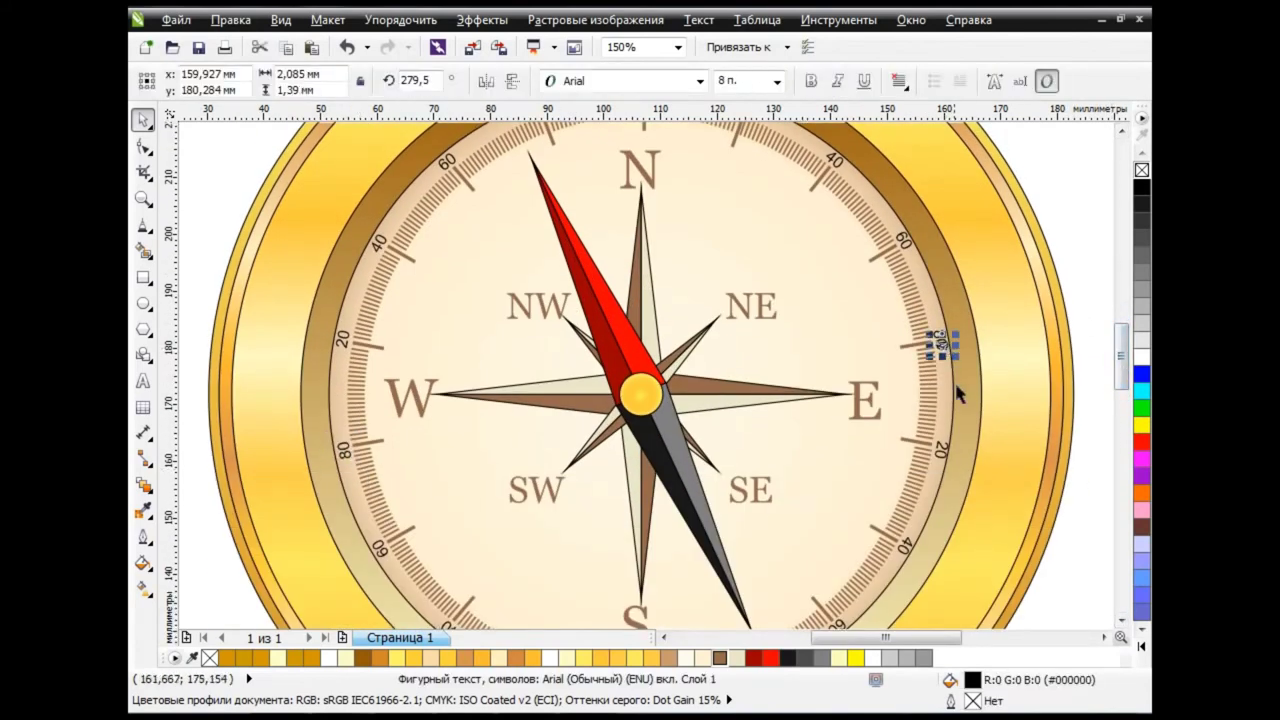
key(Escape)
mouse_move(1122, 360)
mouse_down()
mouse_move(1124, 388)
mouse_move(1122, 355)
mouse_up()
key(Tab)
key(Escape)
scroll(1096, 336, down, 2)
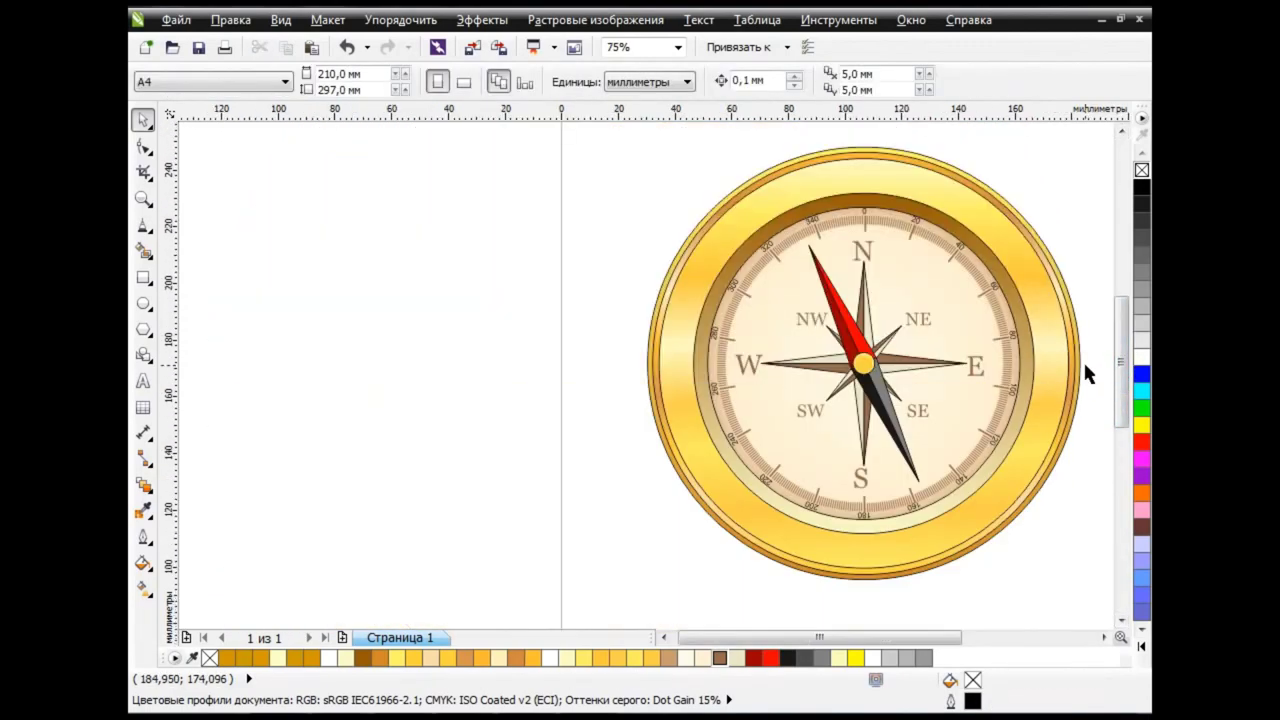
drag(940, 637, 1000, 637)
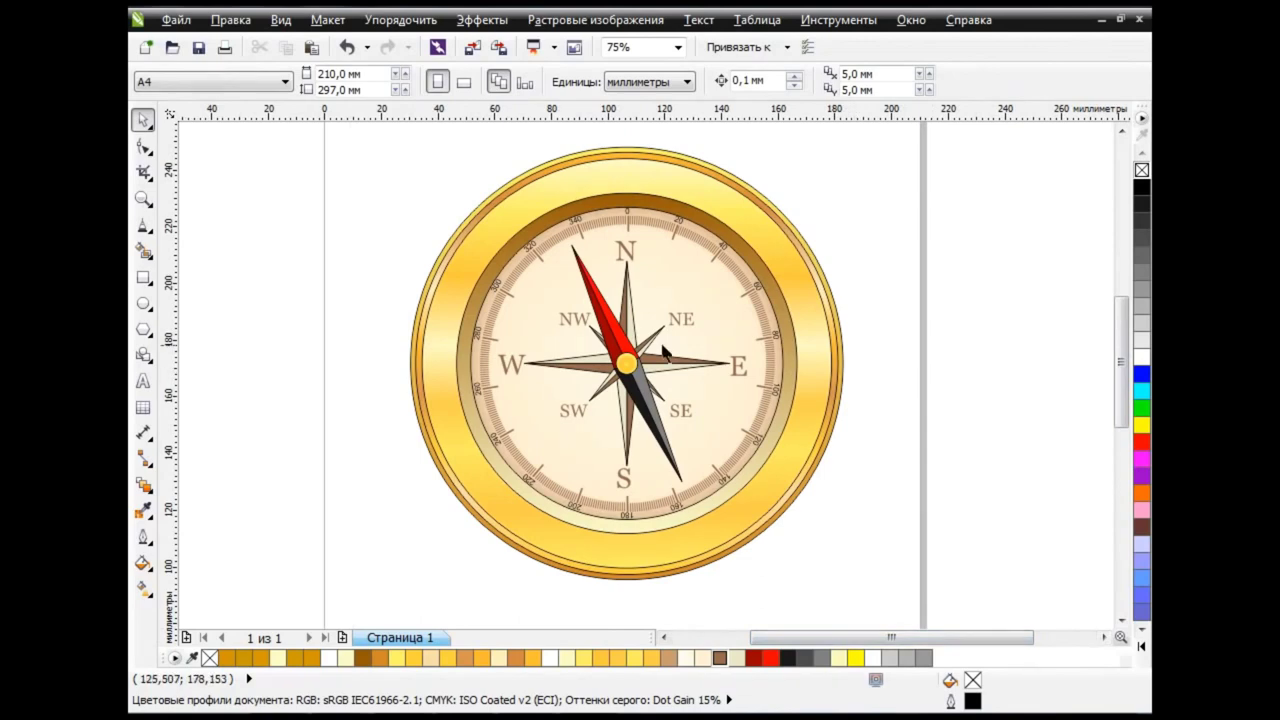
Give the compass rose group a grey outline from the palette.
key(Tab)
click(888, 337)
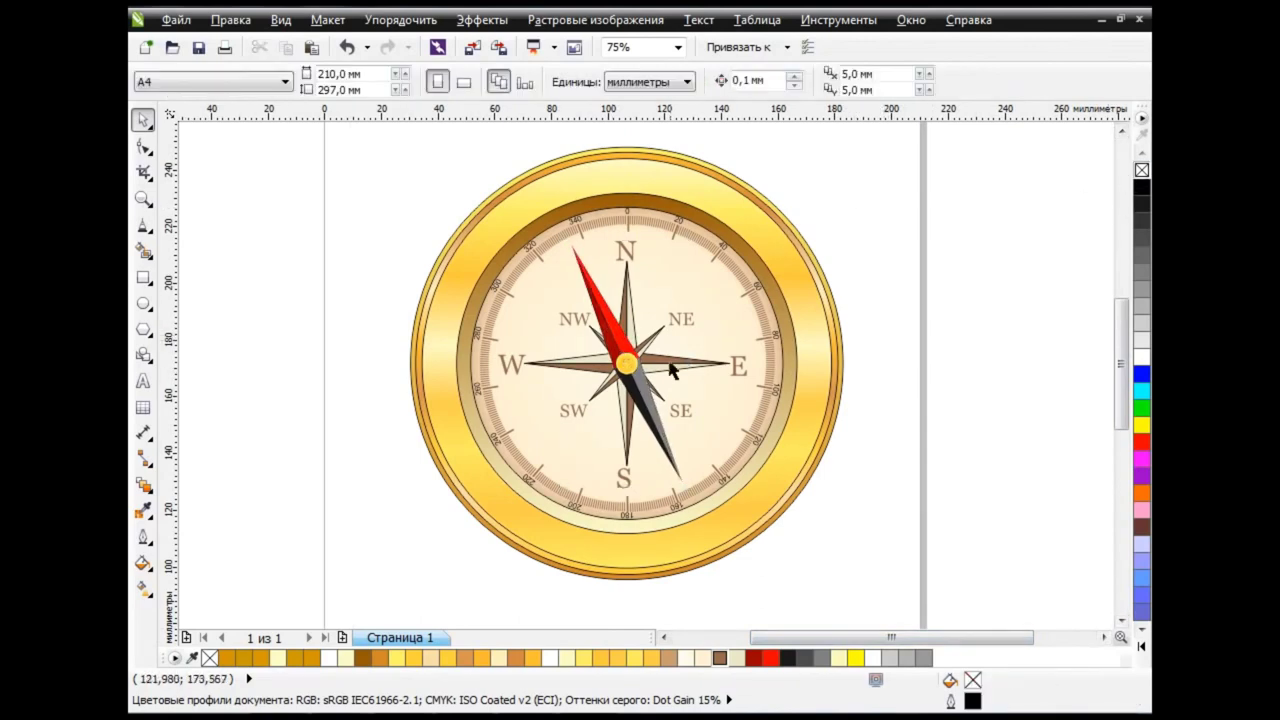
click(669, 367)
right_click(1139, 272)
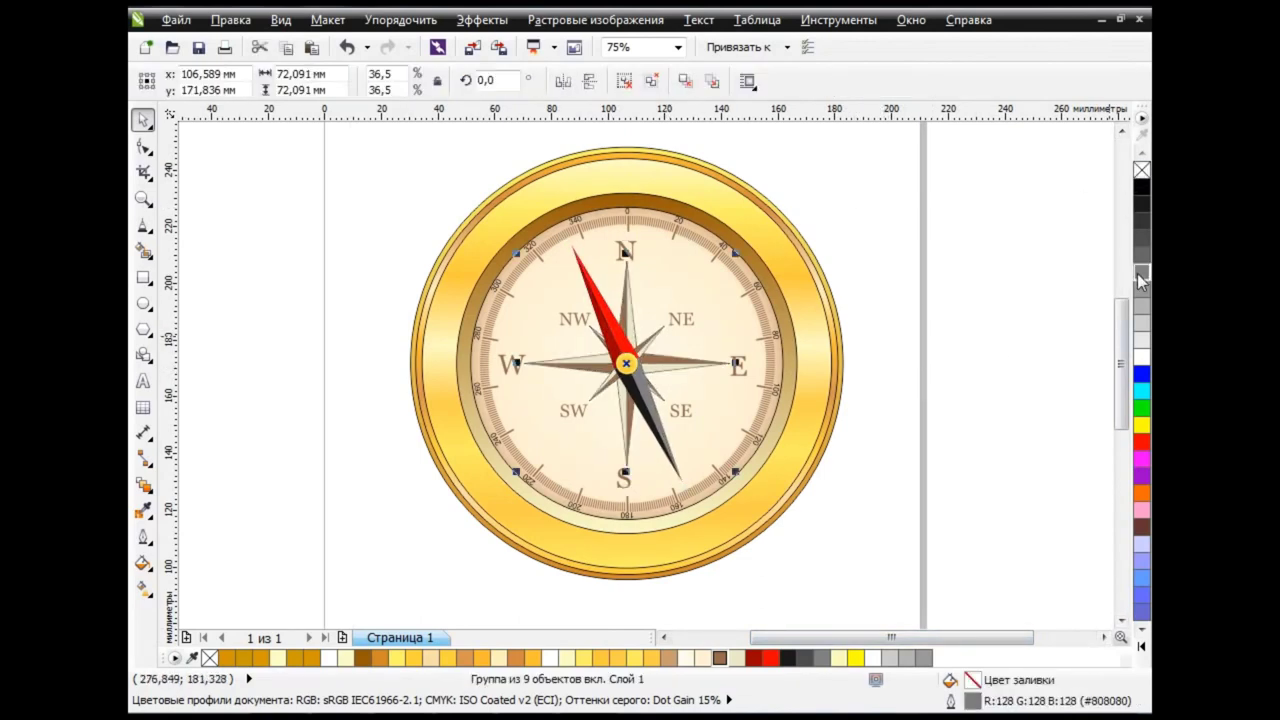
click(878, 335)
Remove the dark outlines from the outer bezel rings and review the whole compass.
click(838, 340)
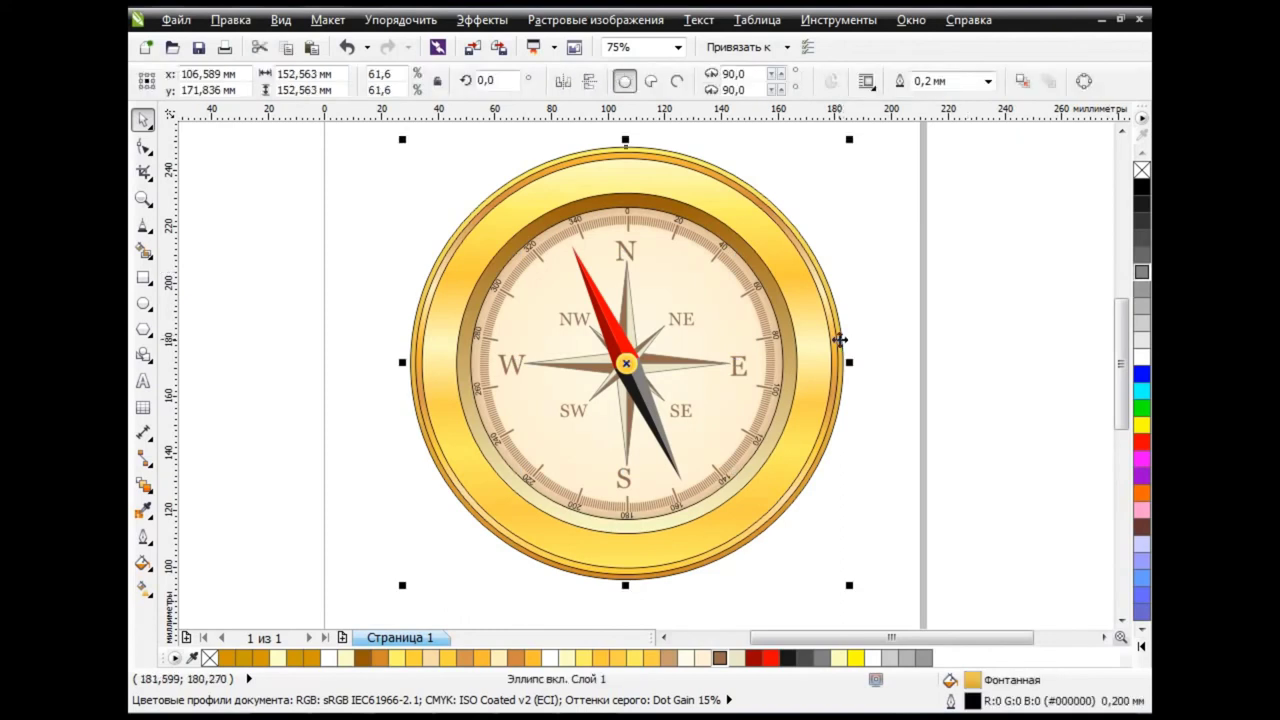
right_click(1141, 170)
key(Escape)
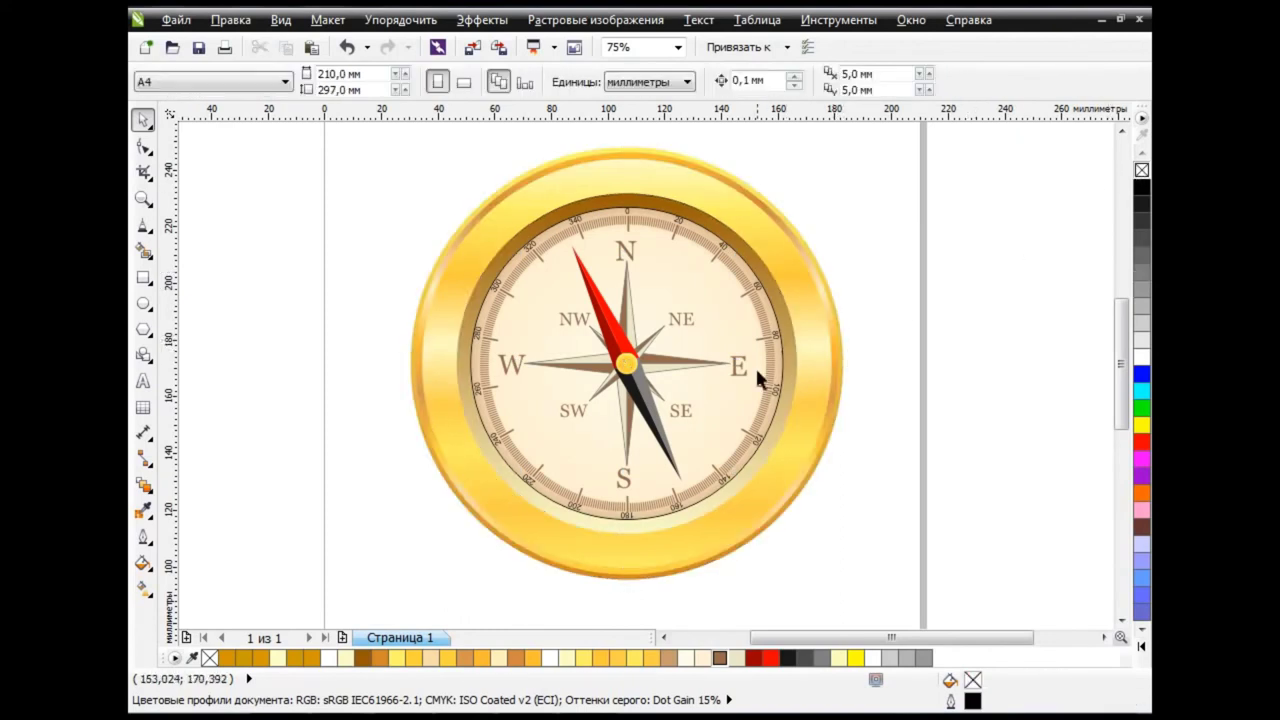
click(781, 366)
click(983, 290)
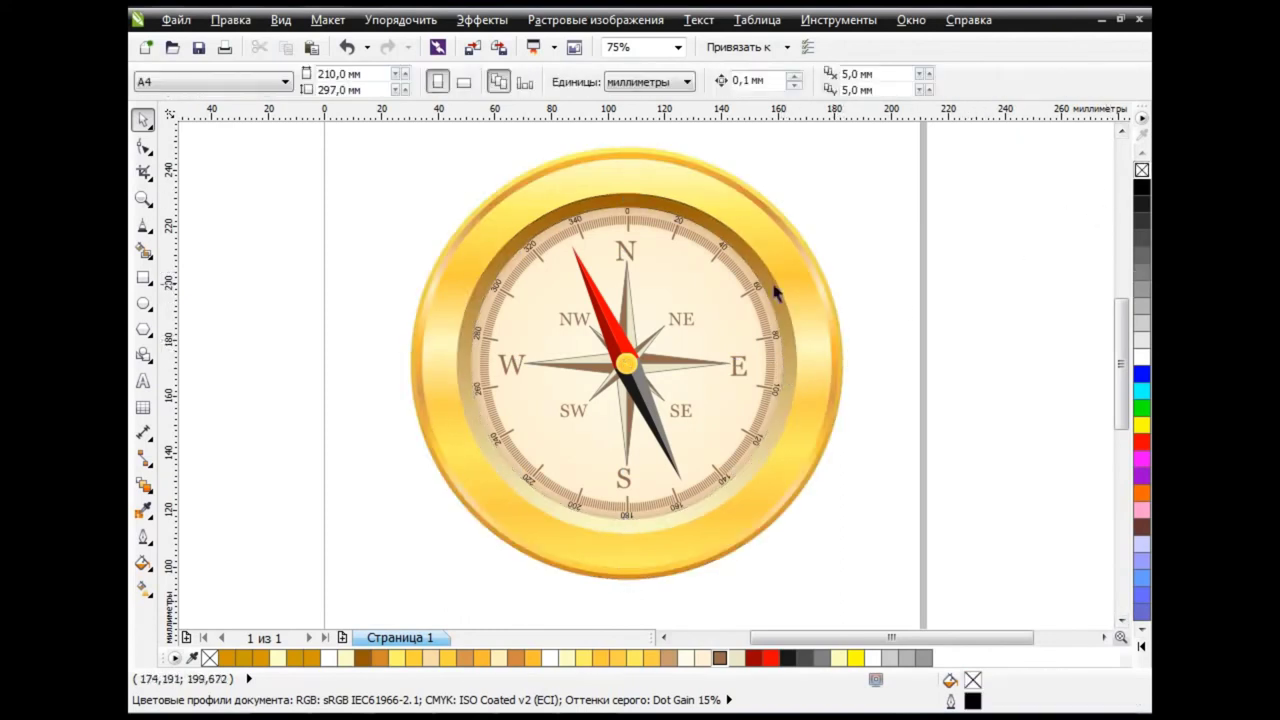
mouse_move(395, 137)
mouse_down()
mouse_move(708, 389)
mouse_move(905, 600)
mouse_up()
click(890, 289)
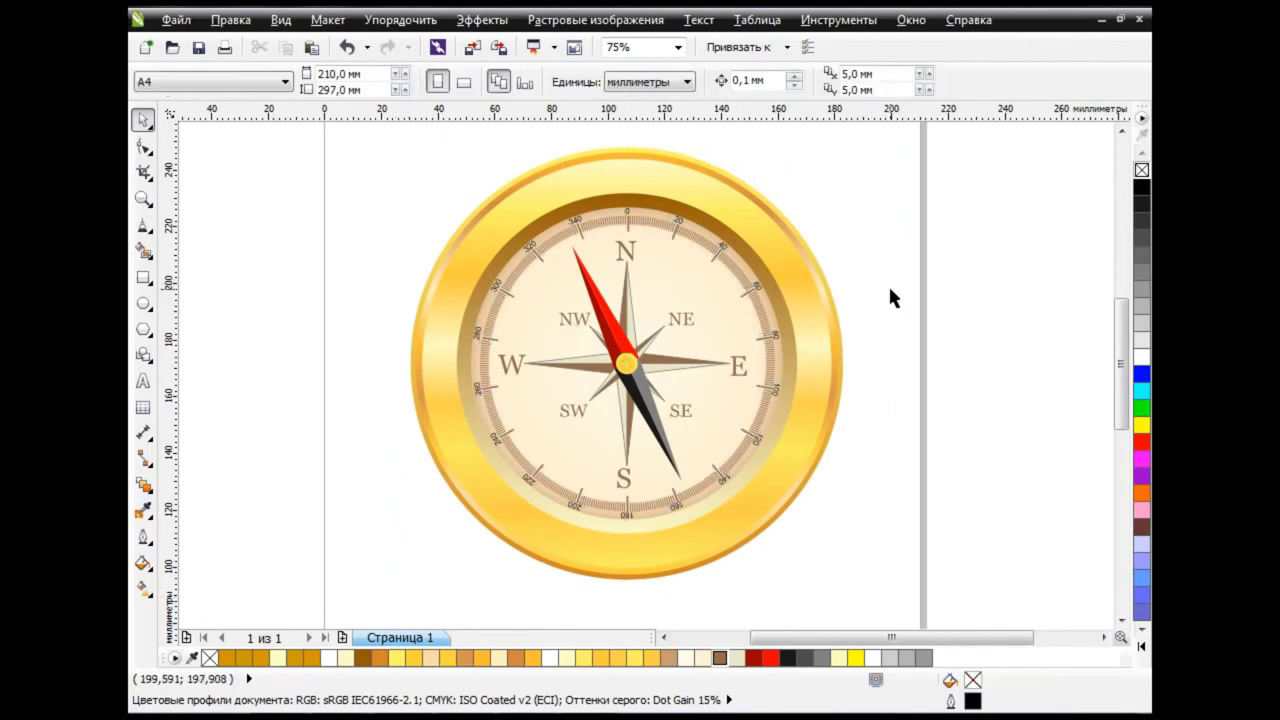